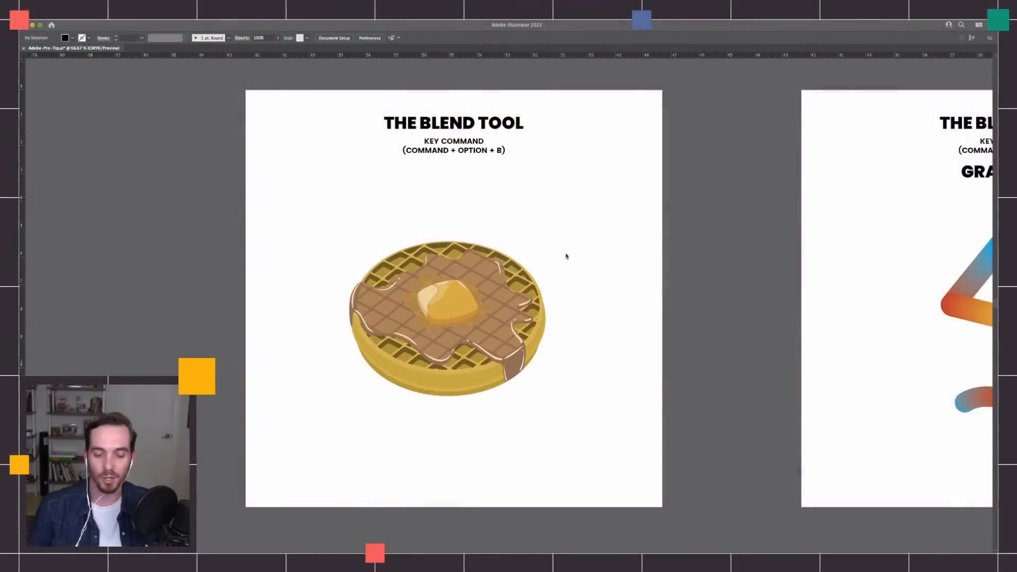
Show the hidden panels around the canvas.
key(Tab)
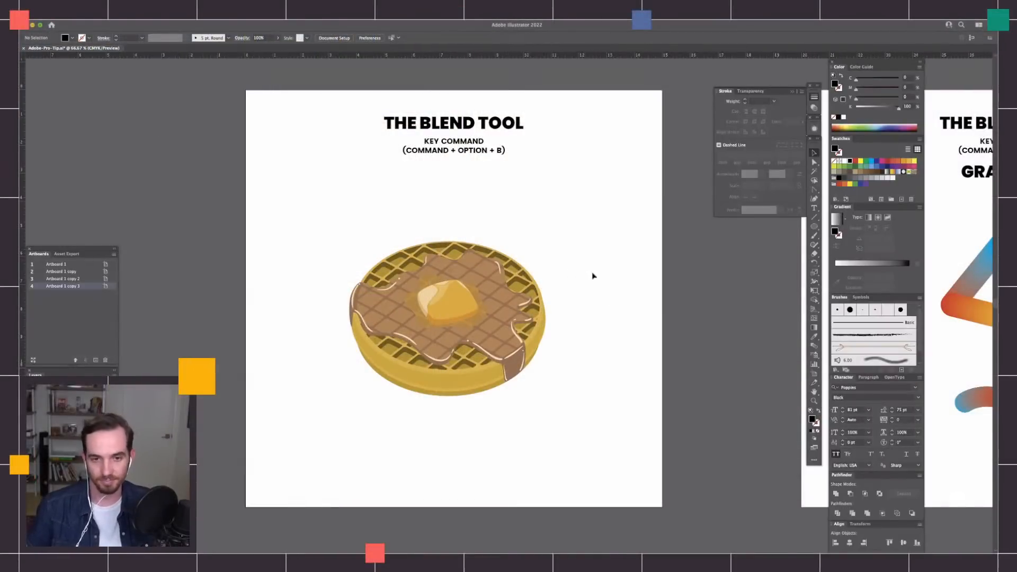
Examine the waffle illustration on the Blend Tool artboard and the paths it is built from.
scroll(592, 277, down, 2)
scroll(601, 243, down, 1)
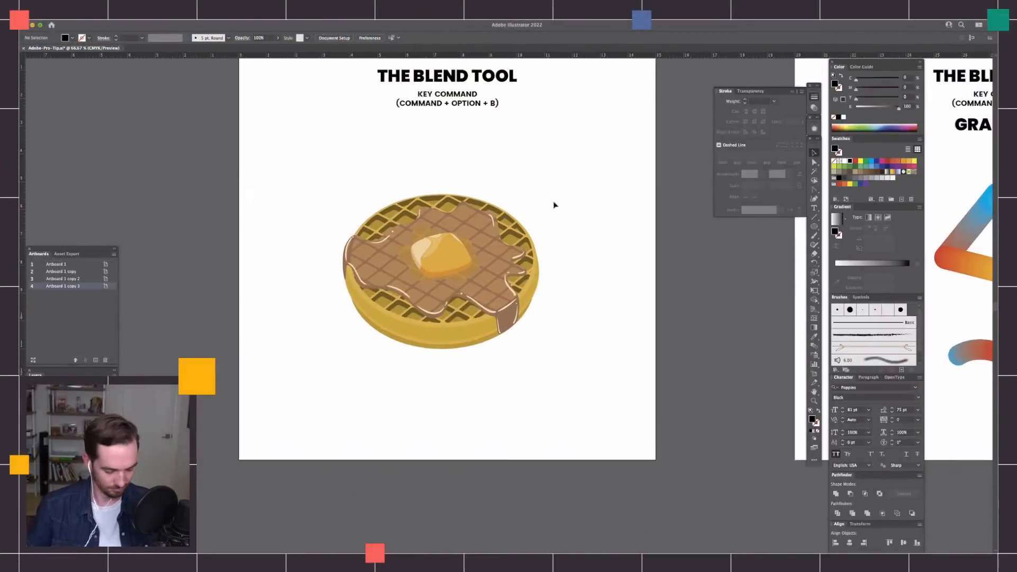
key(super+equal)
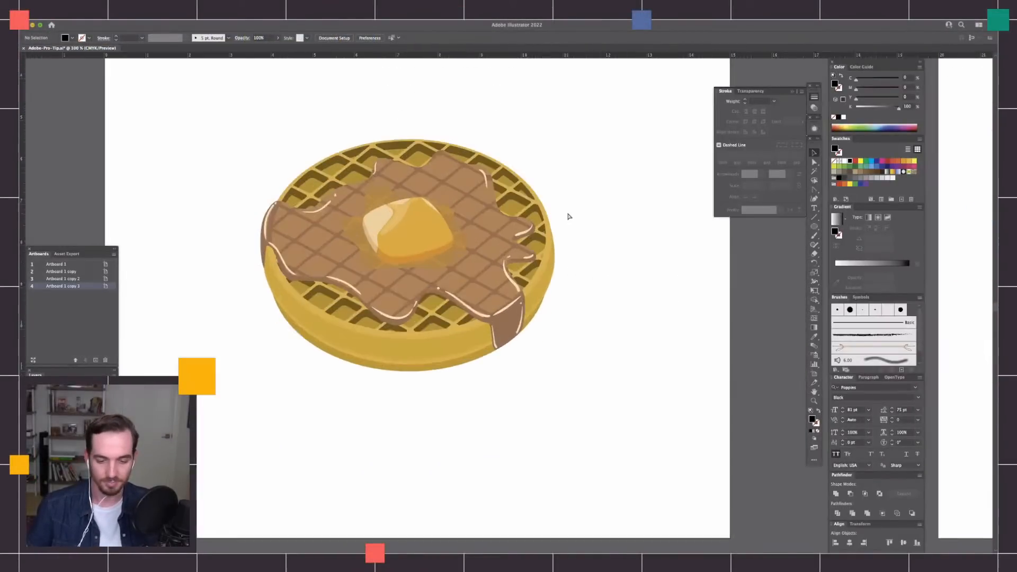
drag(475, 142, 576, 267)
scroll(630, 254, right, 3)
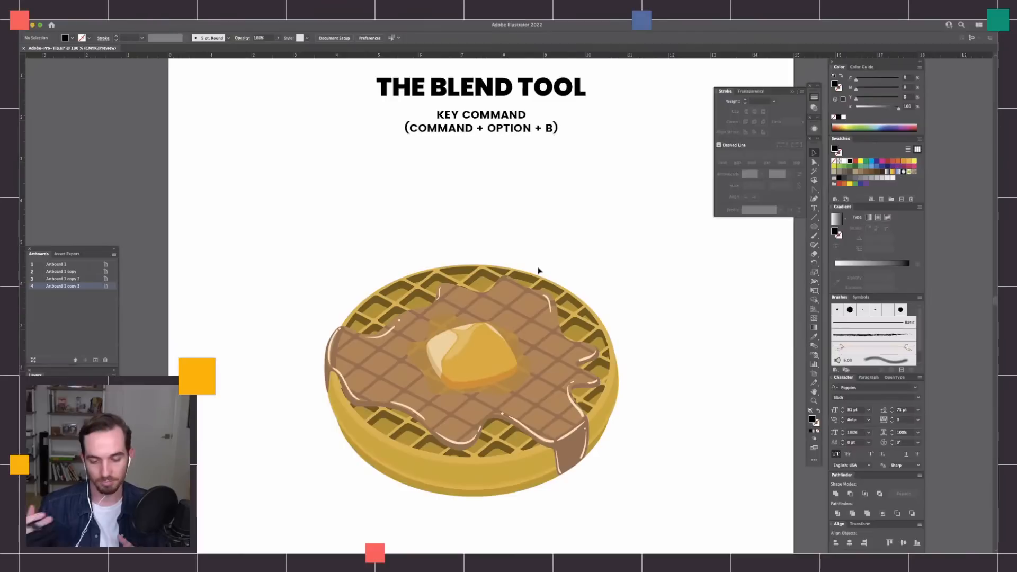
scroll(576, 245, right, 2)
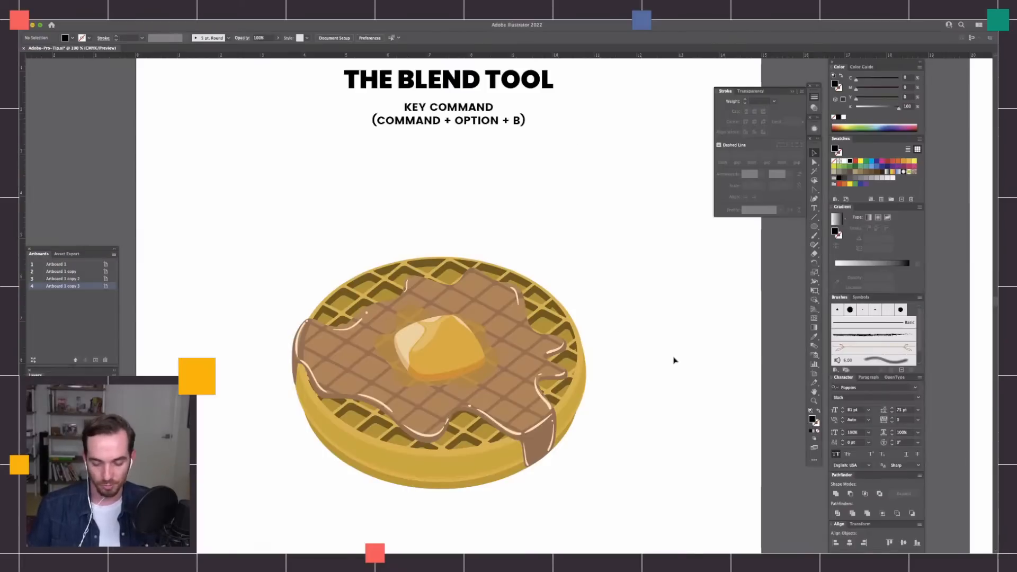
scroll(674, 360, down, 5)
drag(267, 120, 640, 449)
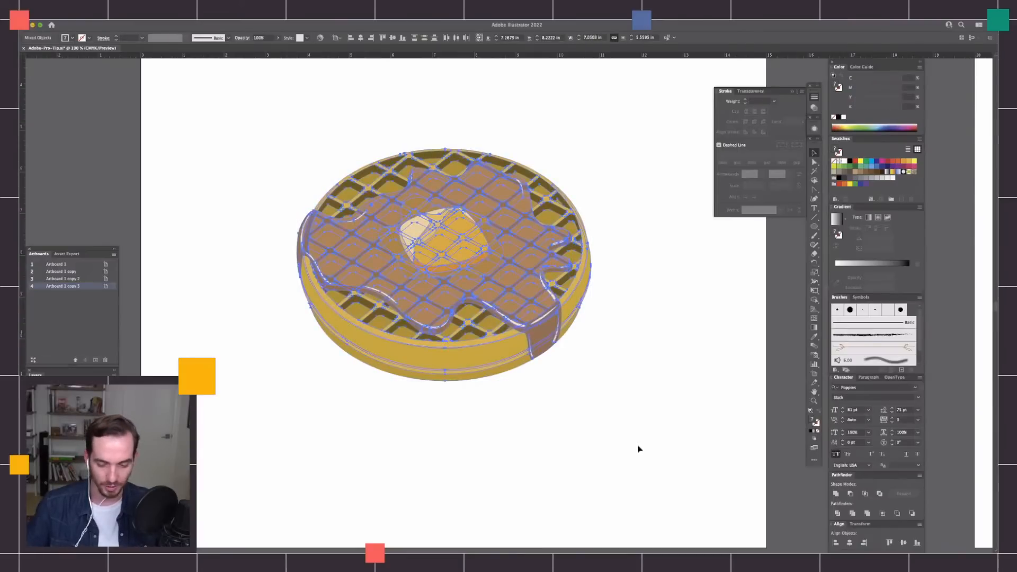
key(super+minus)
click(606, 342)
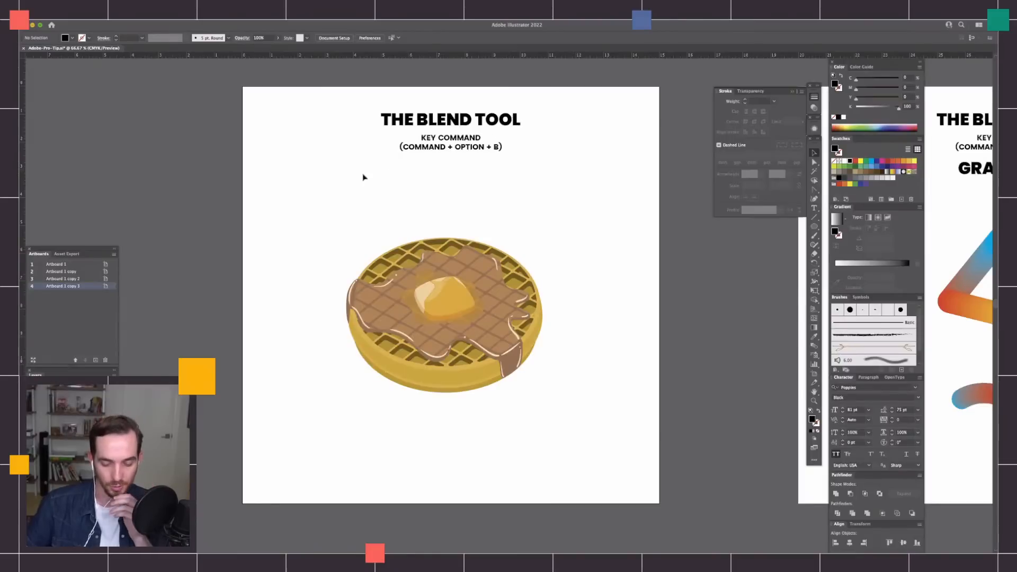
drag(320, 202, 596, 469)
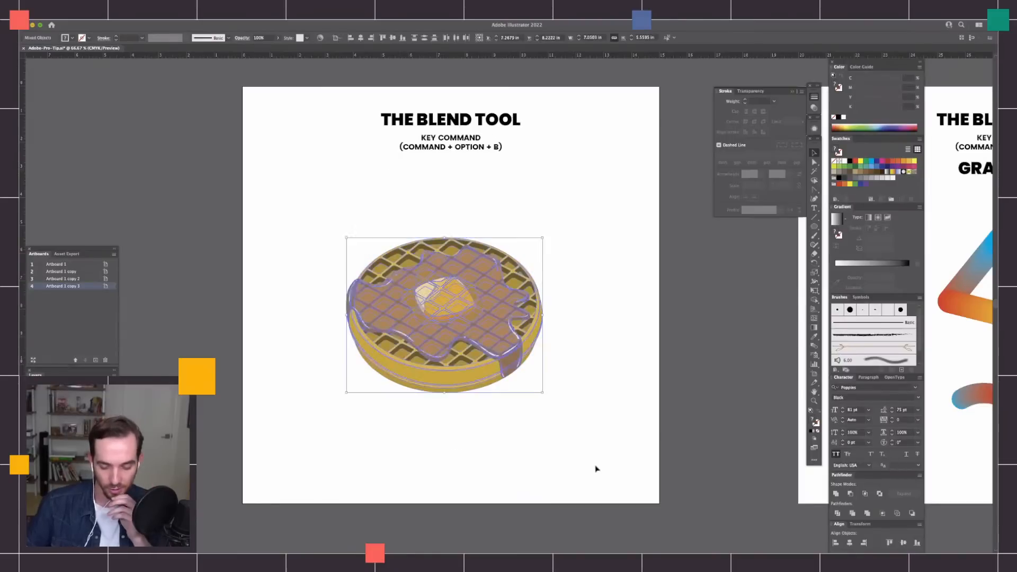
click(582, 421)
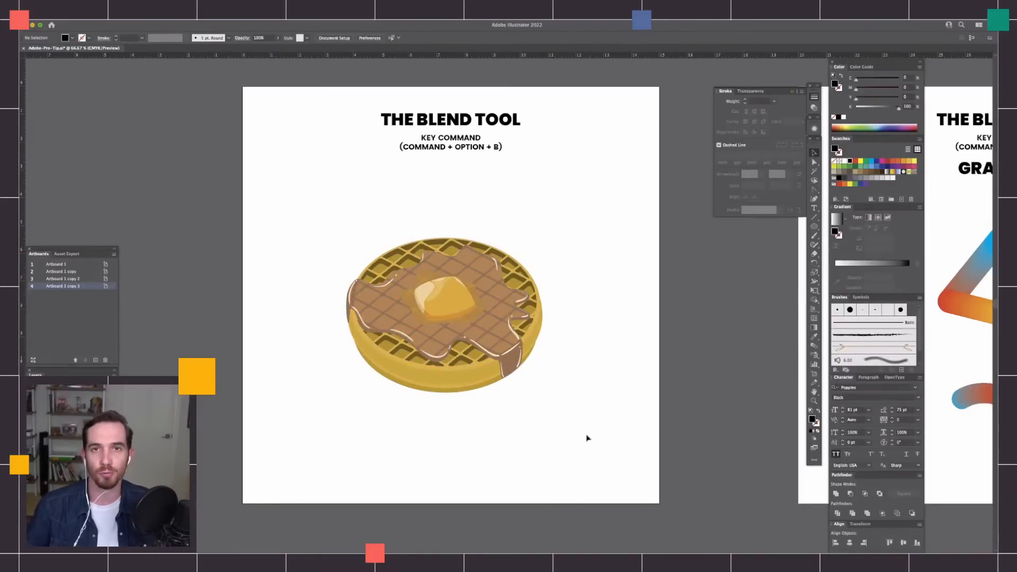
drag(659, 403, 596, 415)
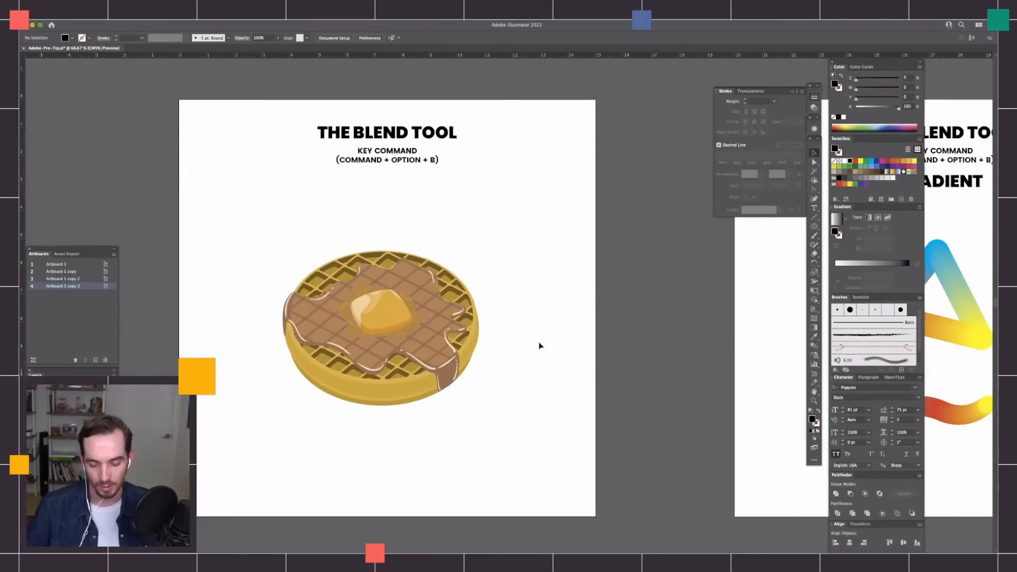
drag(619, 357, 608, 365)
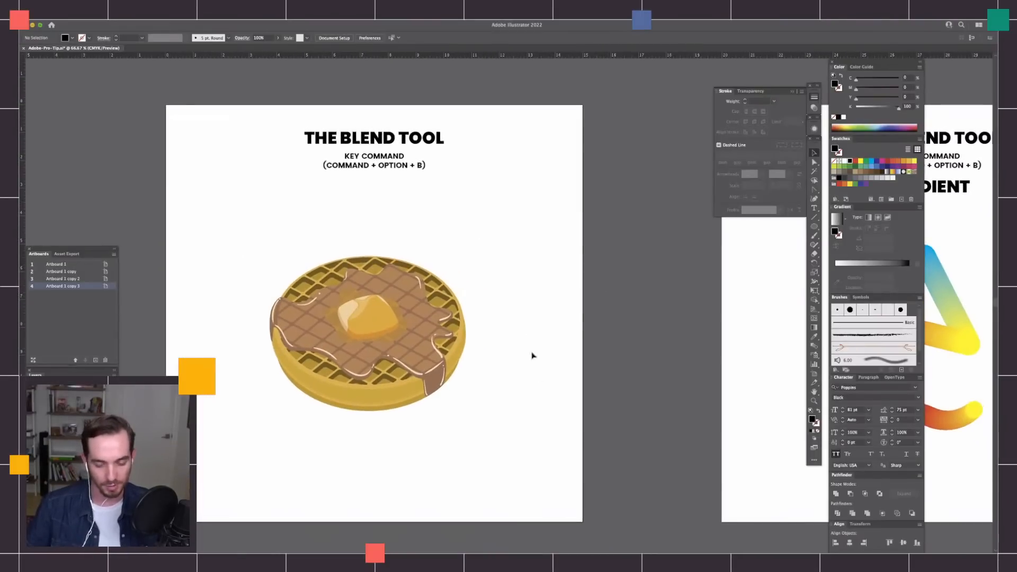
Examine the triangle and wavy line blends on the Gradient artboard, including the individual coloured circles at the triangle's corners.
scroll(558, 362, right, 10)
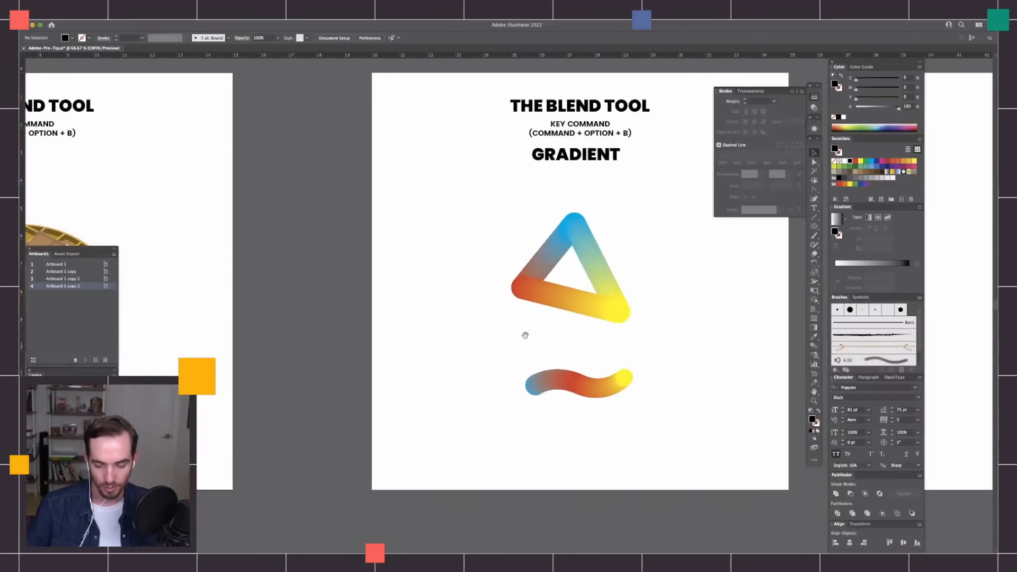
drag(379, 188, 611, 477)
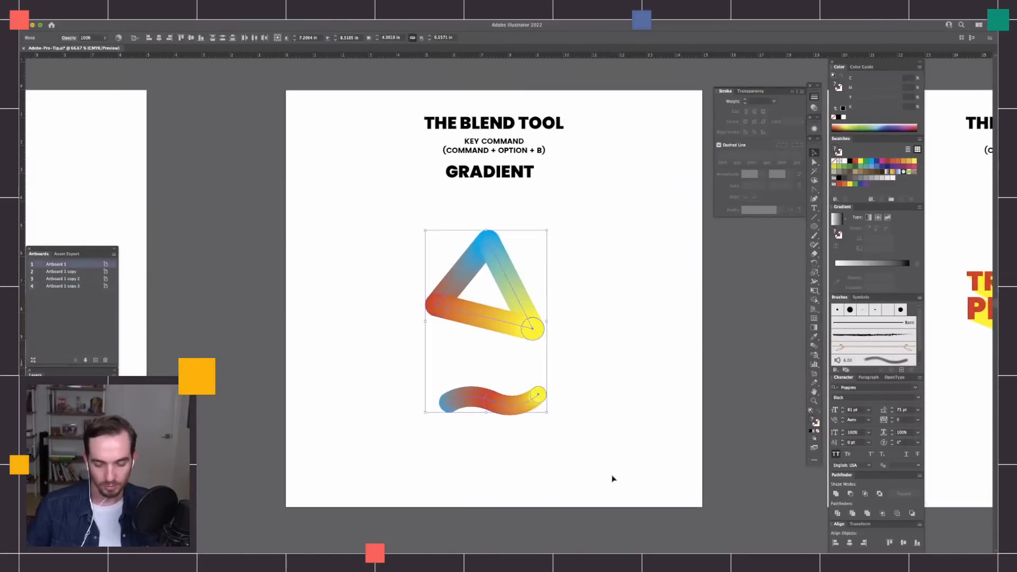
click(448, 219)
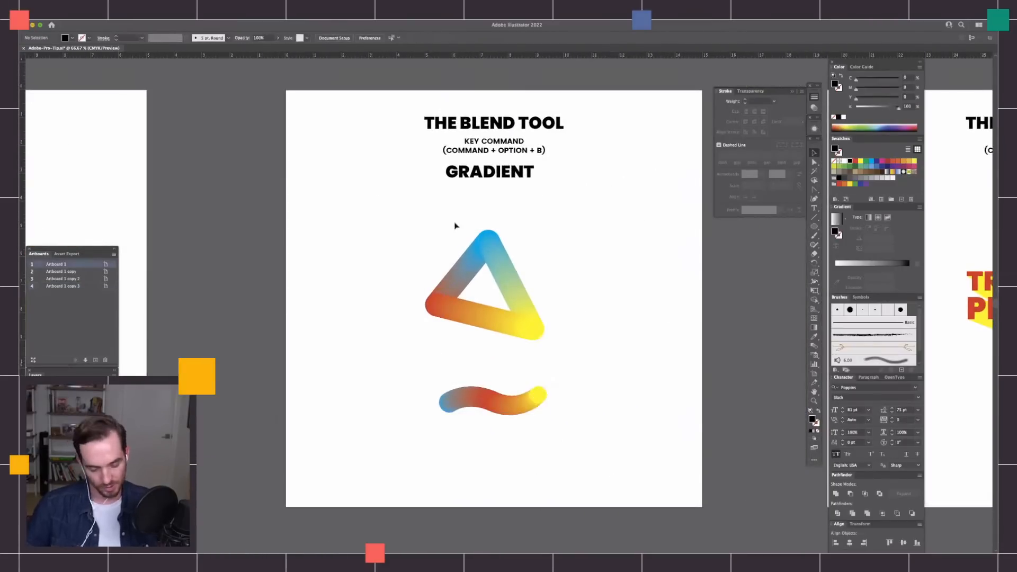
key(super+equal)
key(super+equal)
key(super+equal)
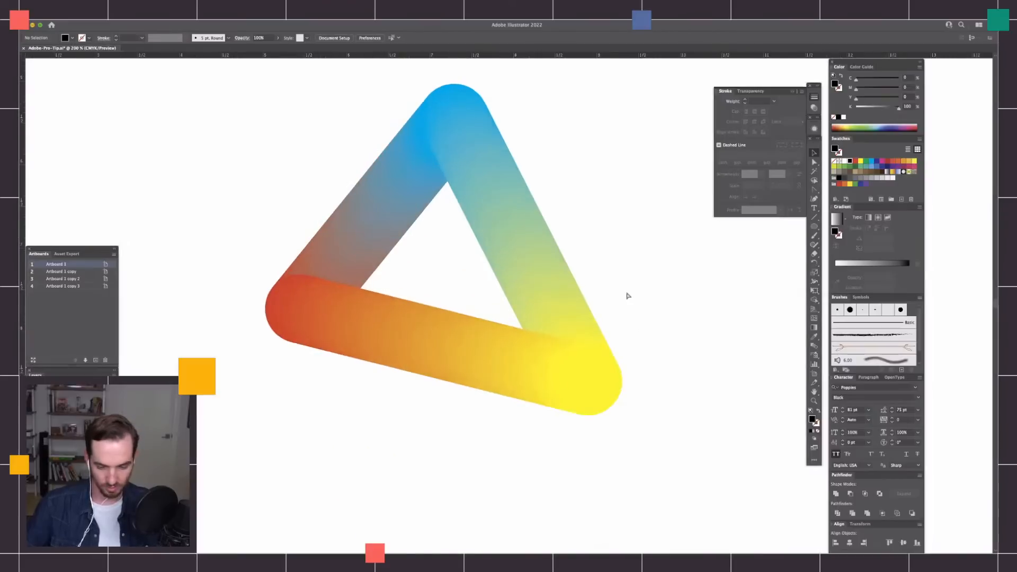
key(super+minus)
key(super+minus)
key(super+minus)
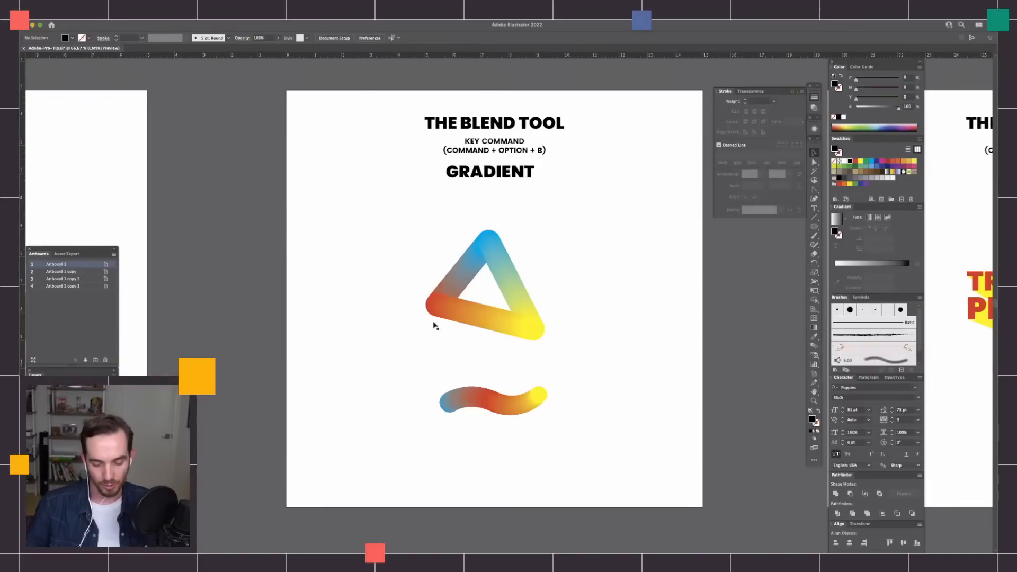
key(a)
click(535, 332)
click(491, 243)
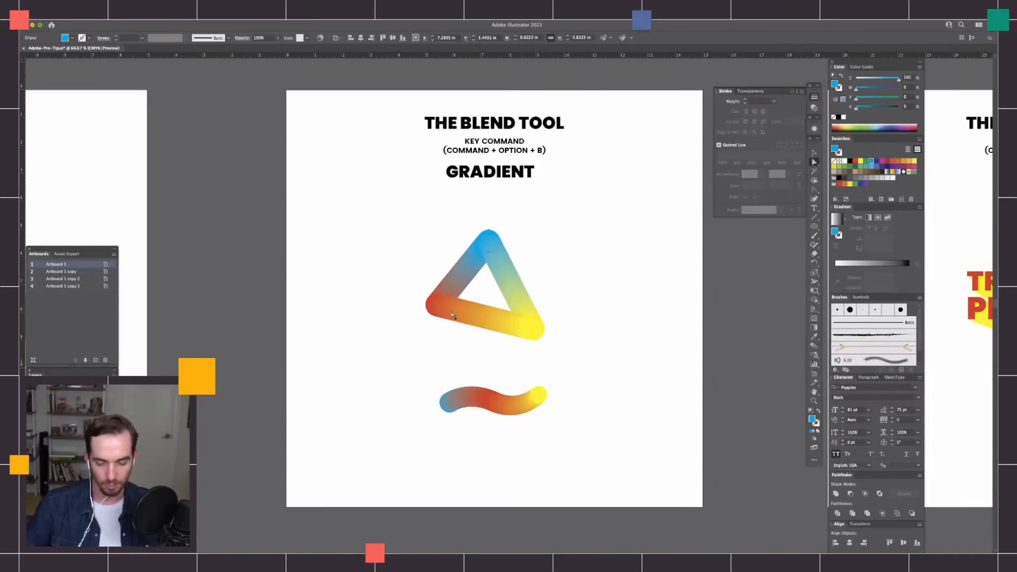
click(439, 314)
click(611, 336)
Examine the red and yellow TRUST THE PROCESS text blends on the Type and Outlining artboards.
drag(590, 360, 418, 345)
drag(730, 347, 513, 343)
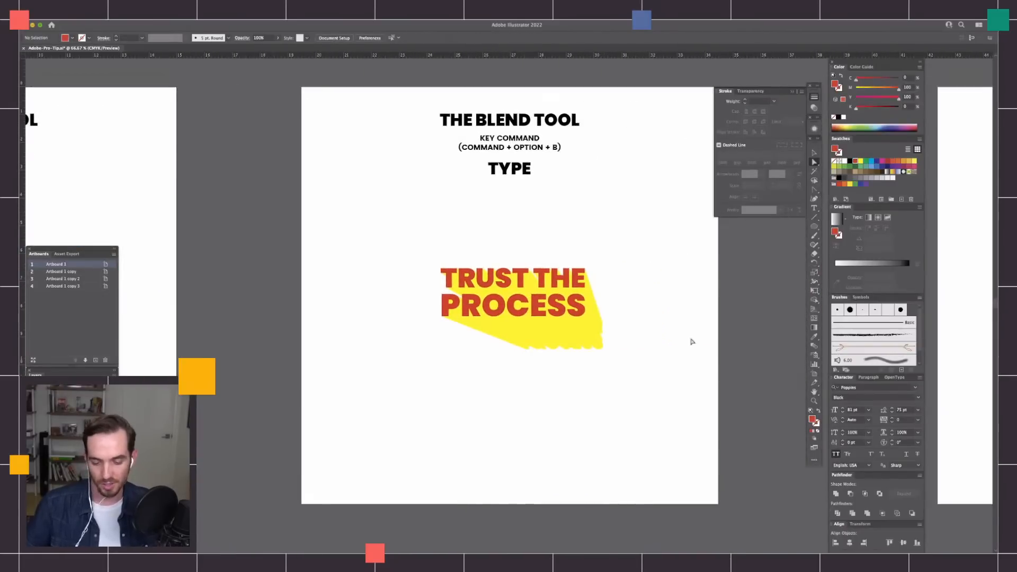
drag(416, 228, 647, 397)
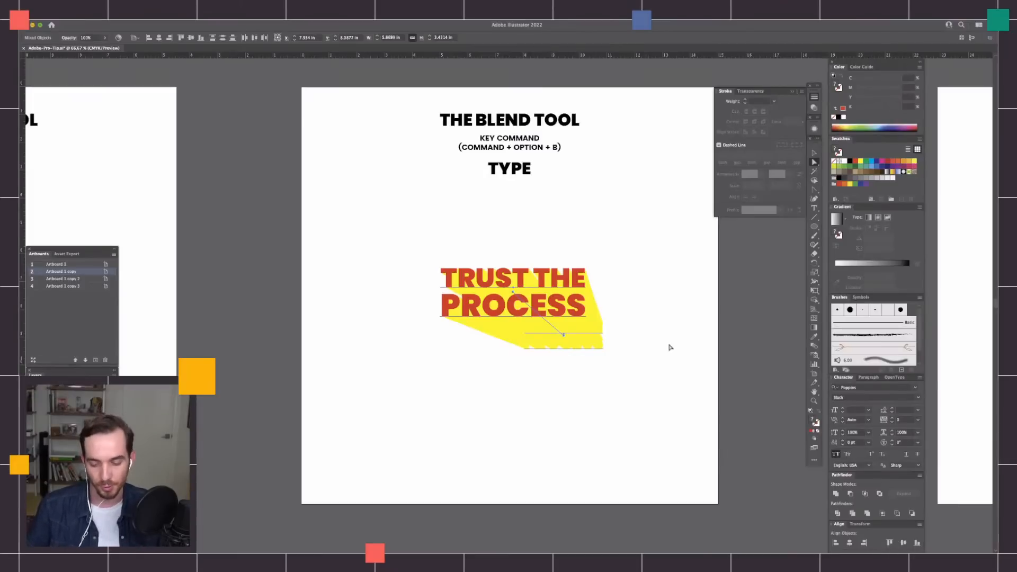
click(651, 375)
drag(669, 377, 617, 376)
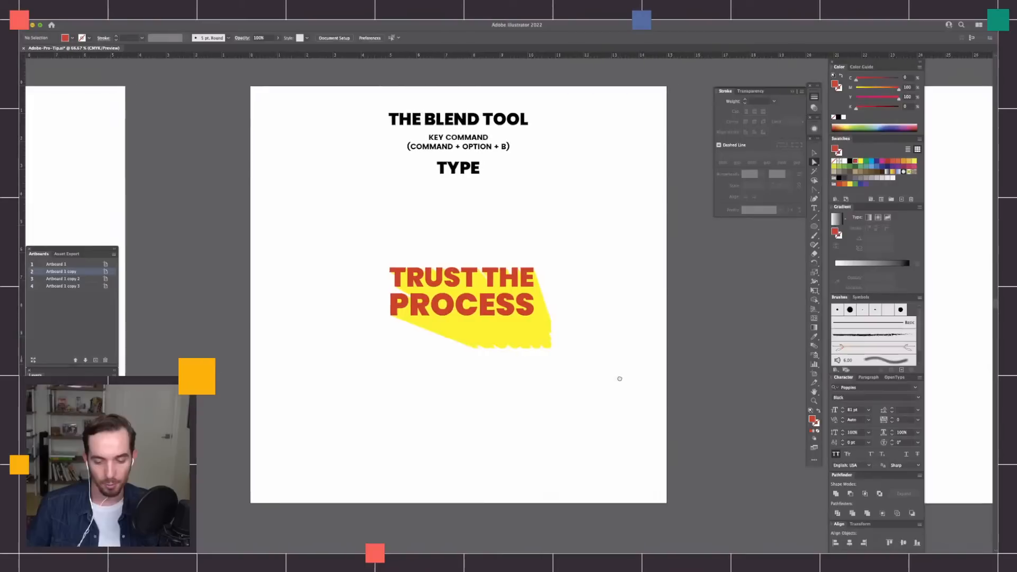
drag(700, 361, 279, 361)
drag(575, 360, 472, 387)
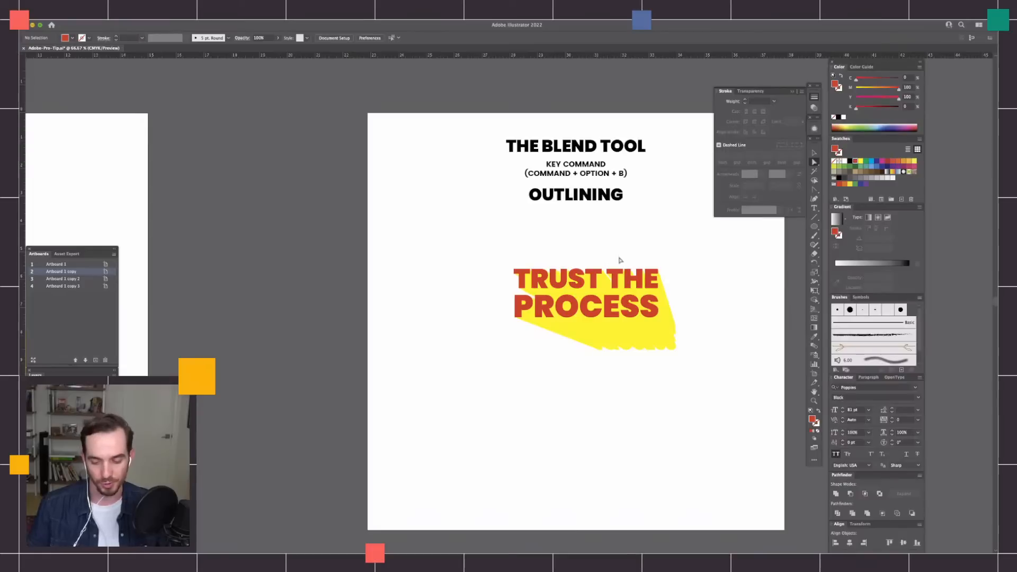
click(641, 331)
click(693, 293)
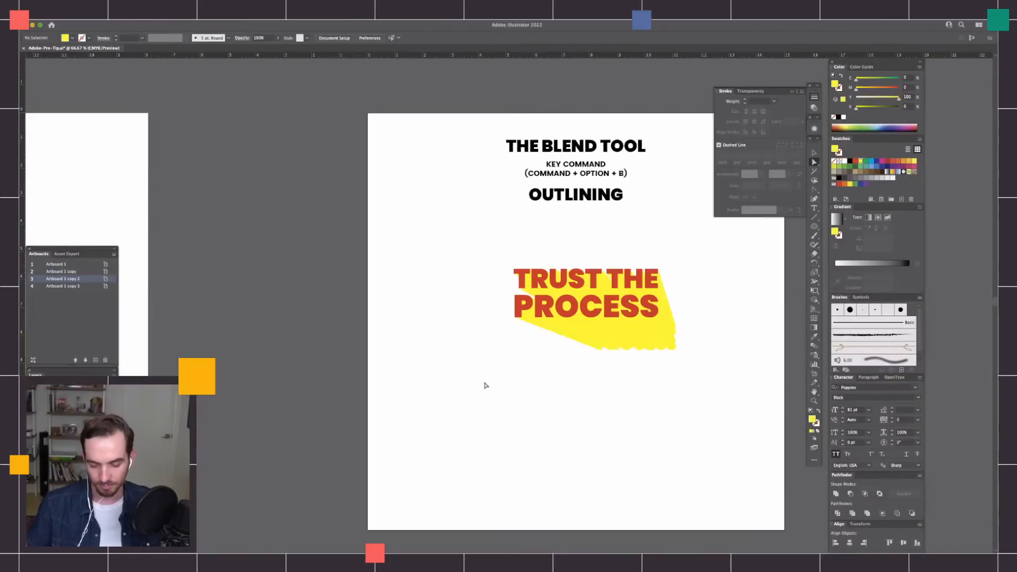
Return to the waffle artboard and inspect the butter shape and the waffle's grid as separate paths.
drag(443, 360, 788, 346)
drag(390, 328, 695, 314)
drag(347, 300, 604, 300)
drag(393, 309, 504, 295)
click(601, 263)
key(super+1)
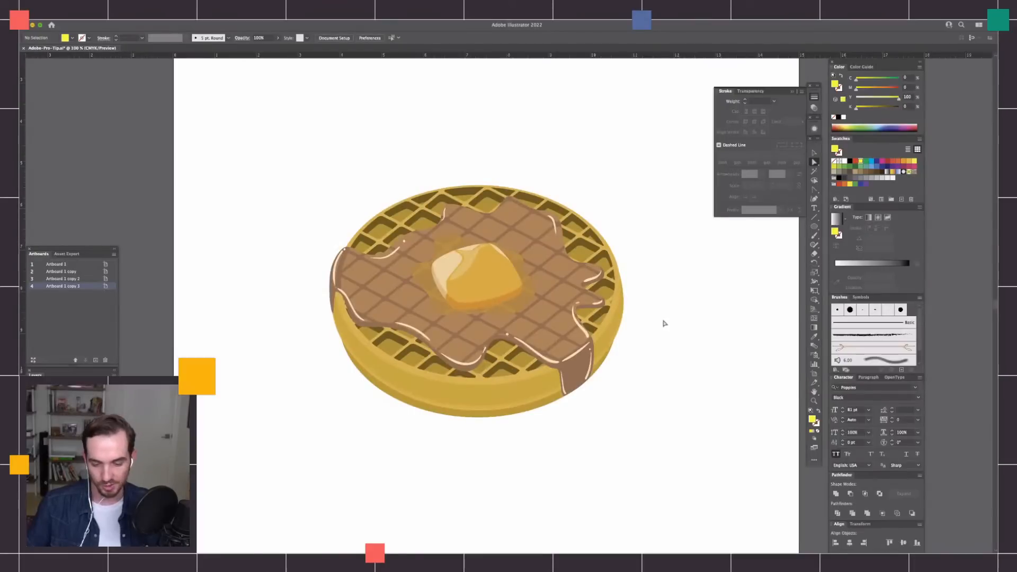
key(v)
click(488, 278)
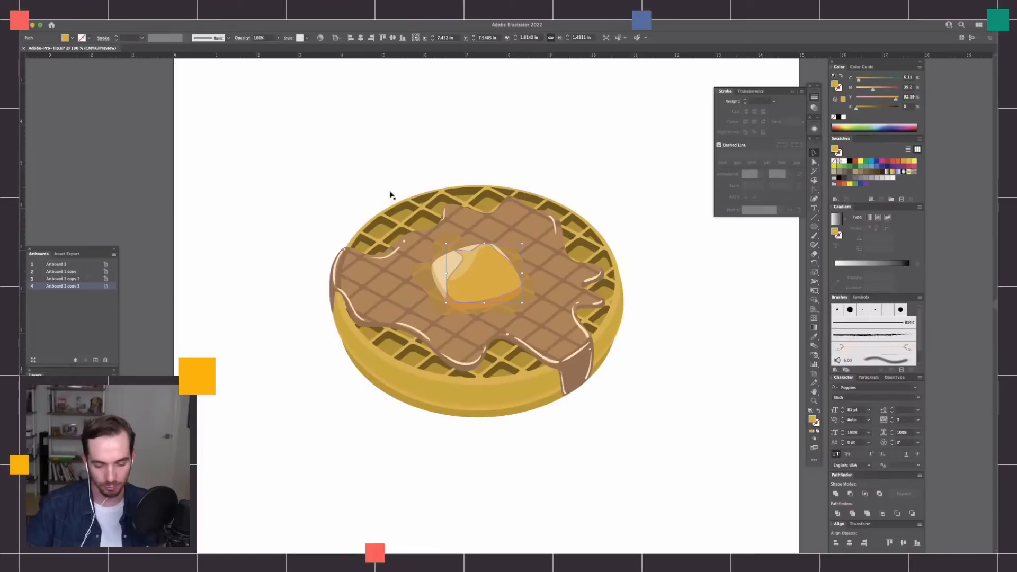
click(415, 218)
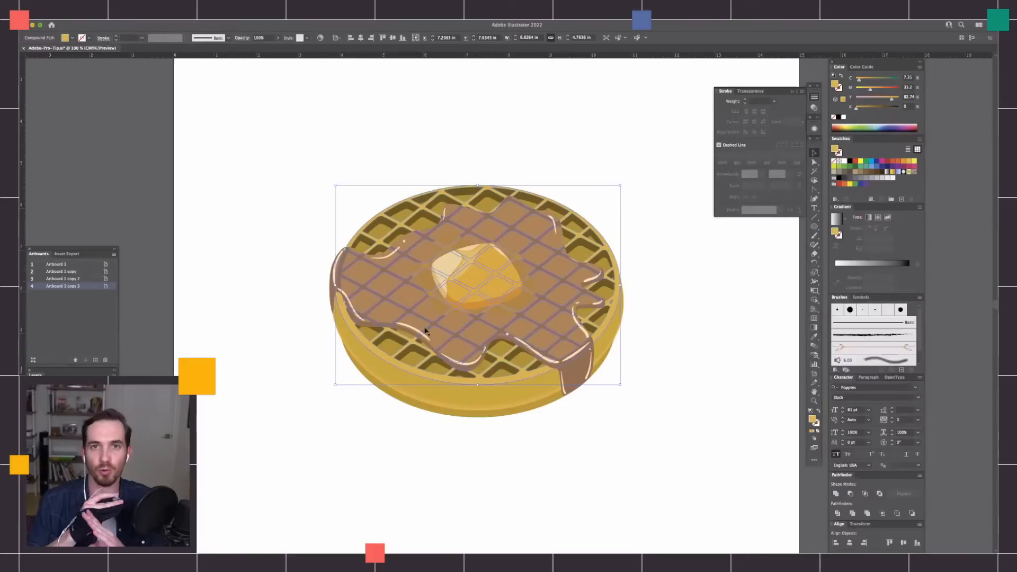
click(652, 275)
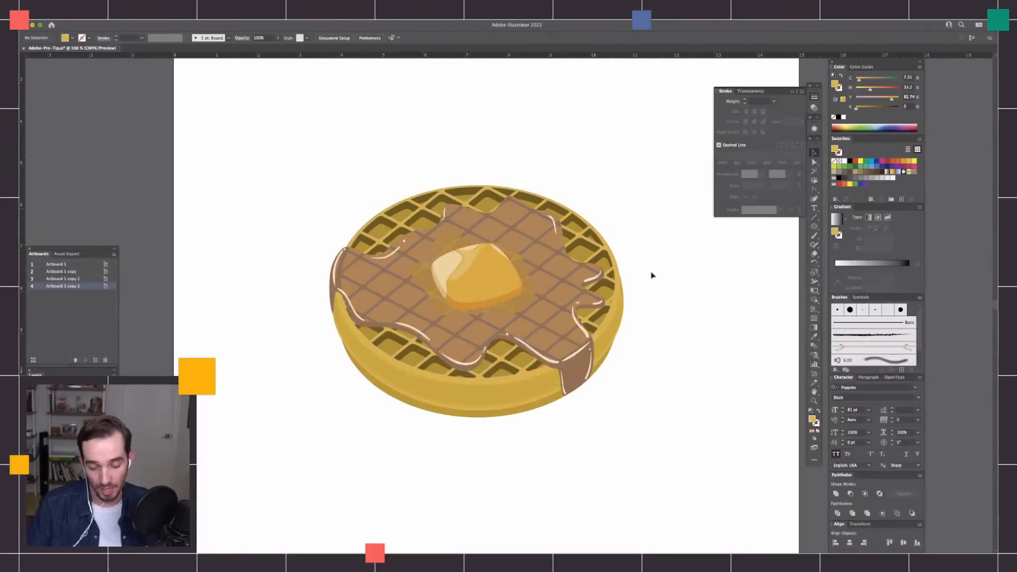
Select the whole waffle illustration and move it off the artboard to the empty canvas on its left.
key(super+minus)
drag(624, 206, 363, 397)
drag(555, 325, 246, 316)
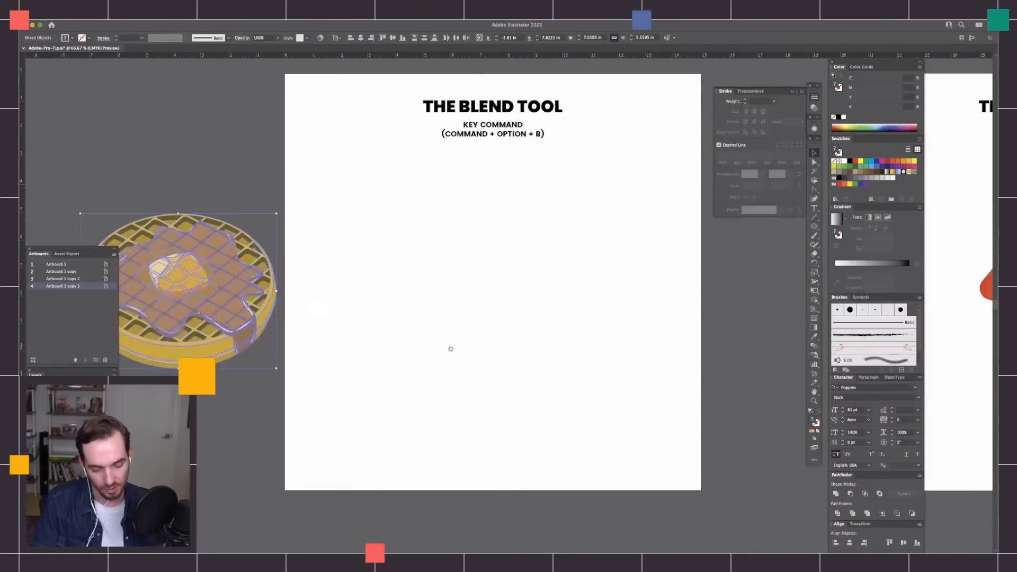
scroll(554, 334, left, 4)
Draw a horizontal line about 8.4 in long across the middle of the emptied artboard.
key(backslash)
drag(427, 300, 660, 300)
Sample the waffle's dark brown onto the line, apply it as the stroke instead of the fill, and set the weight to 7 pt.
key(w)
click(365, 267)
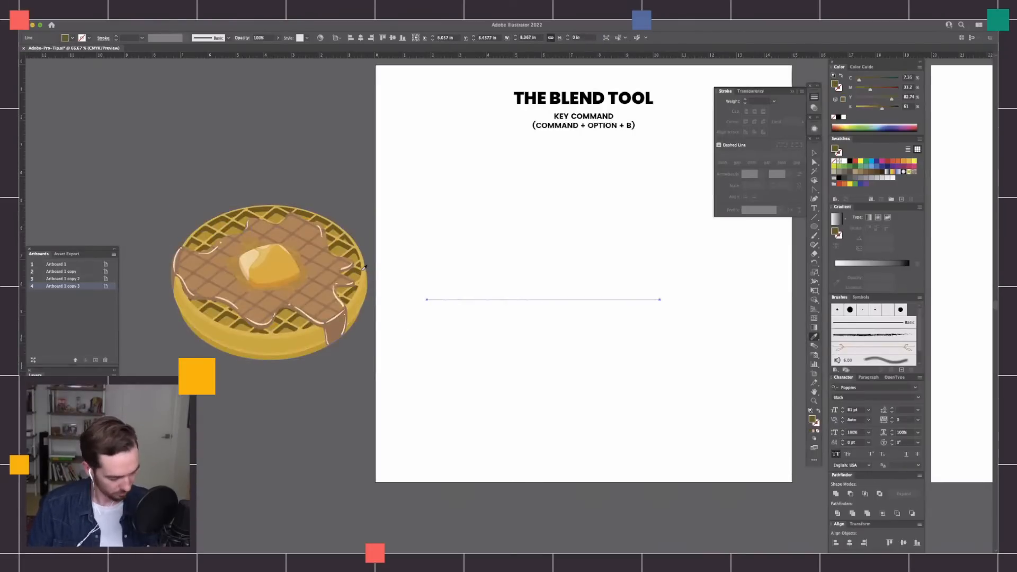
key(shift+x)
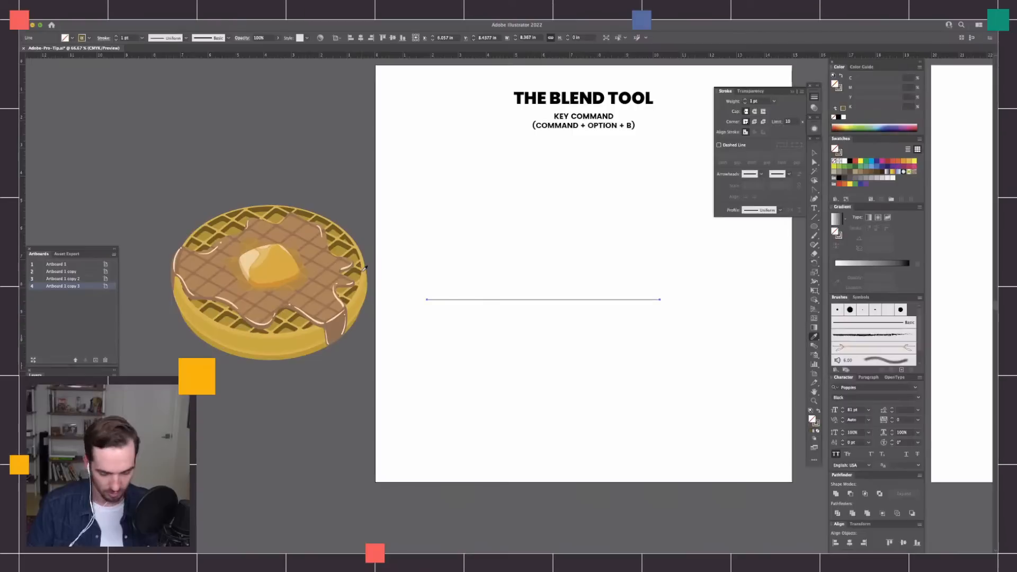
click(839, 89)
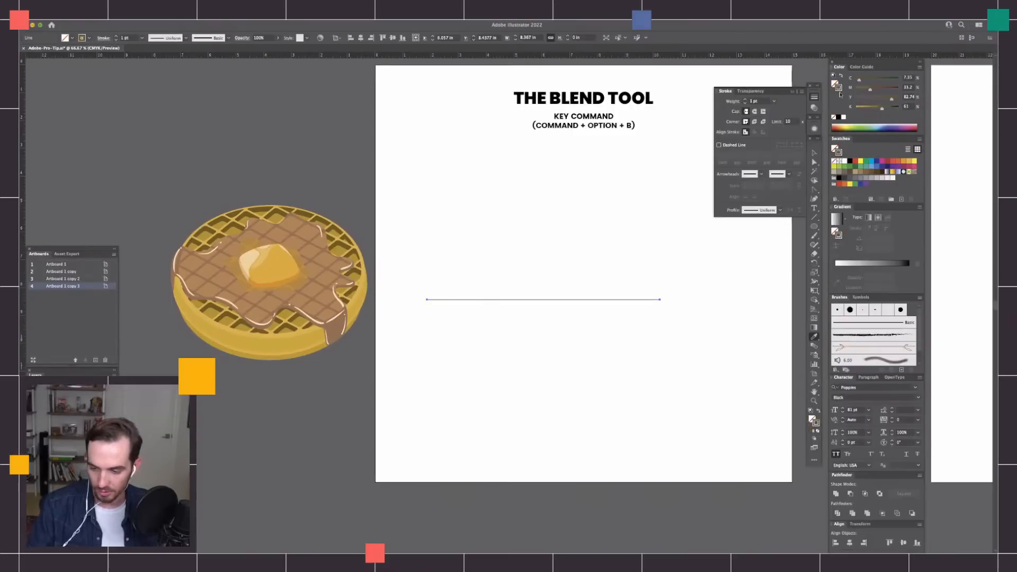
click(745, 100)
click(745, 100)
click(744, 99)
click(744, 99)
click(744, 99)
click(745, 100)
click(658, 328)
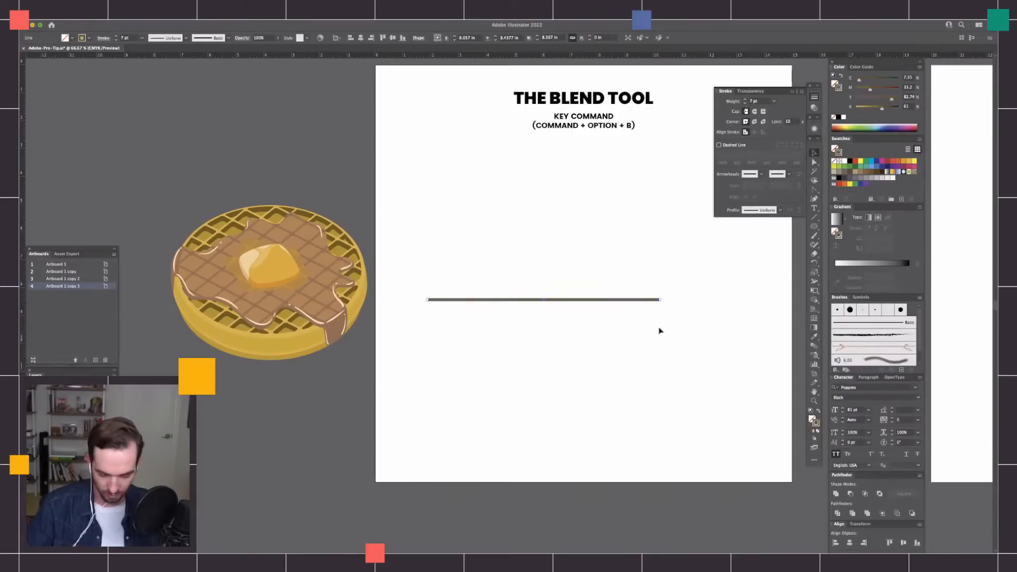
Sample the waffle's light golden colour onto the line, apply it as the stroke, and set the weight to 8 pt.
click(655, 300)
key(i)
click(365, 277)
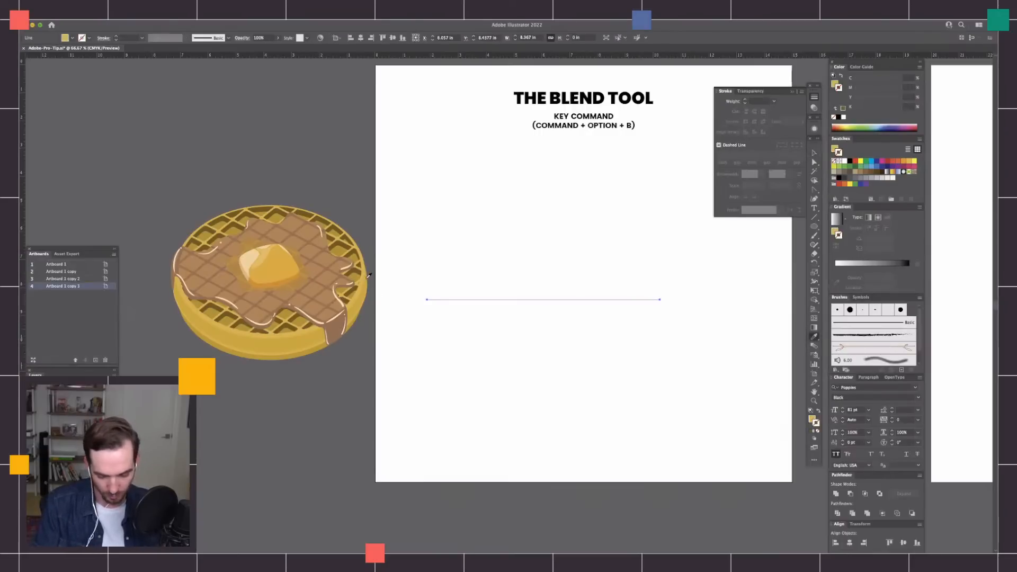
key(shift+x)
click(745, 99)
click(745, 100)
click(745, 100)
key(v)
Duplicate the golden line about 4 in below the original, aligned with it, and select both lines.
drag(657, 300, 685, 349)
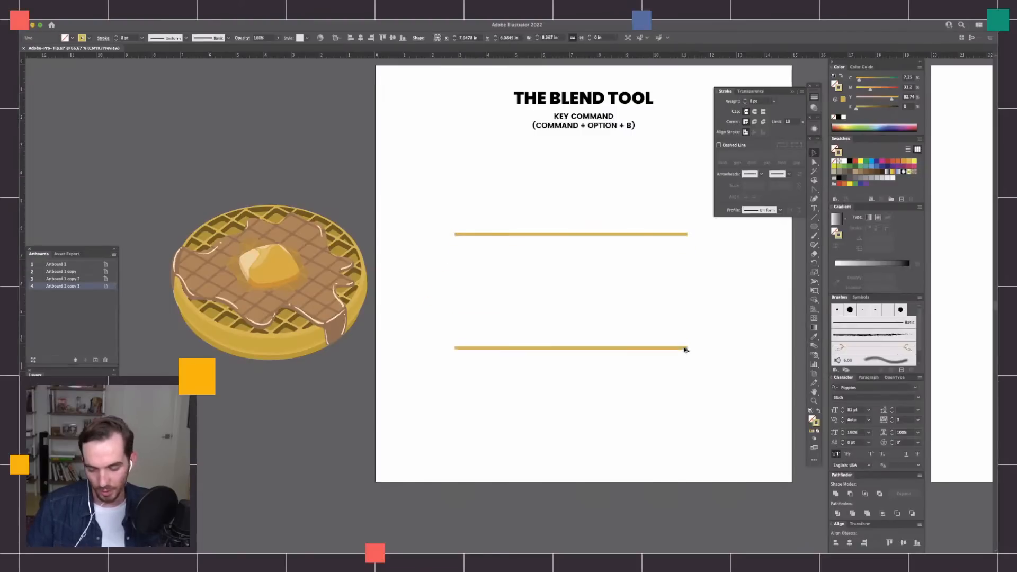
click(714, 258)
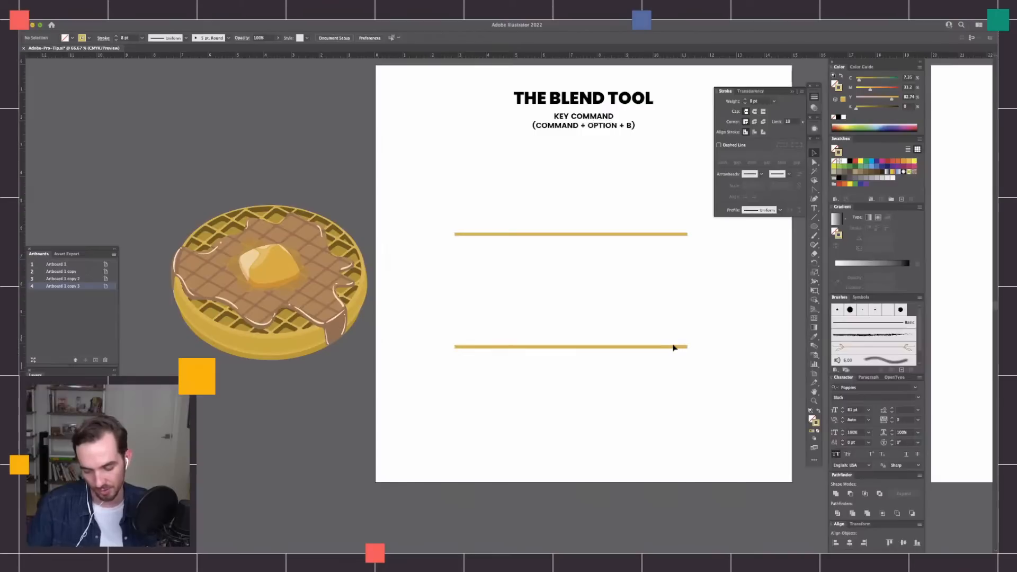
drag(681, 198, 631, 404)
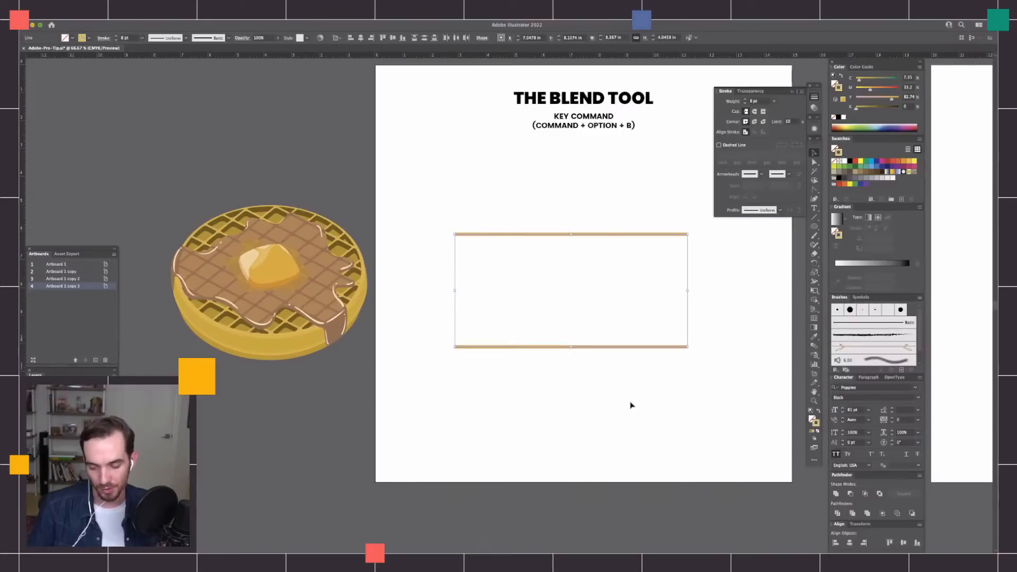
click(814, 347)
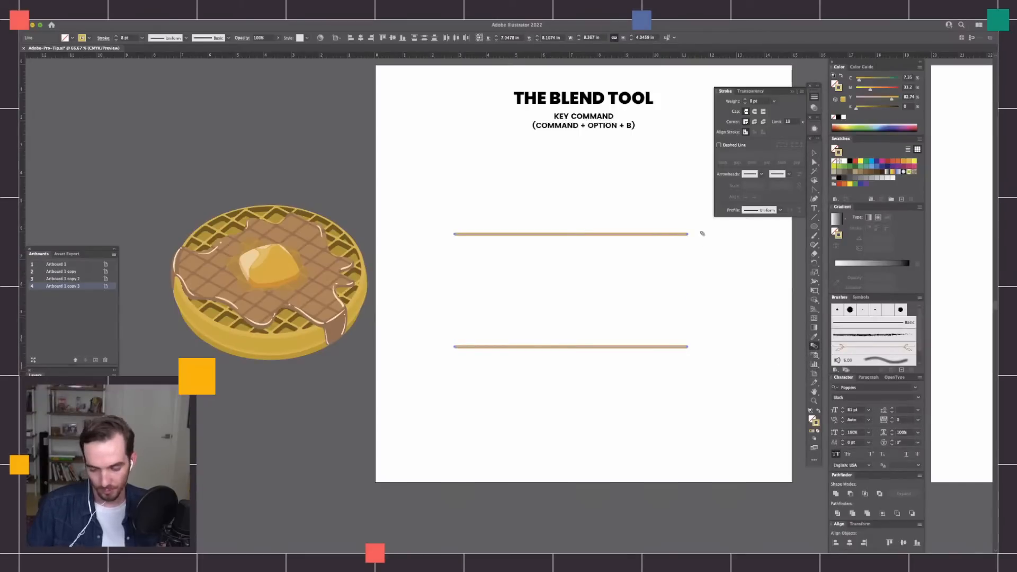
key(v)
key(super+z)
key(super+z)
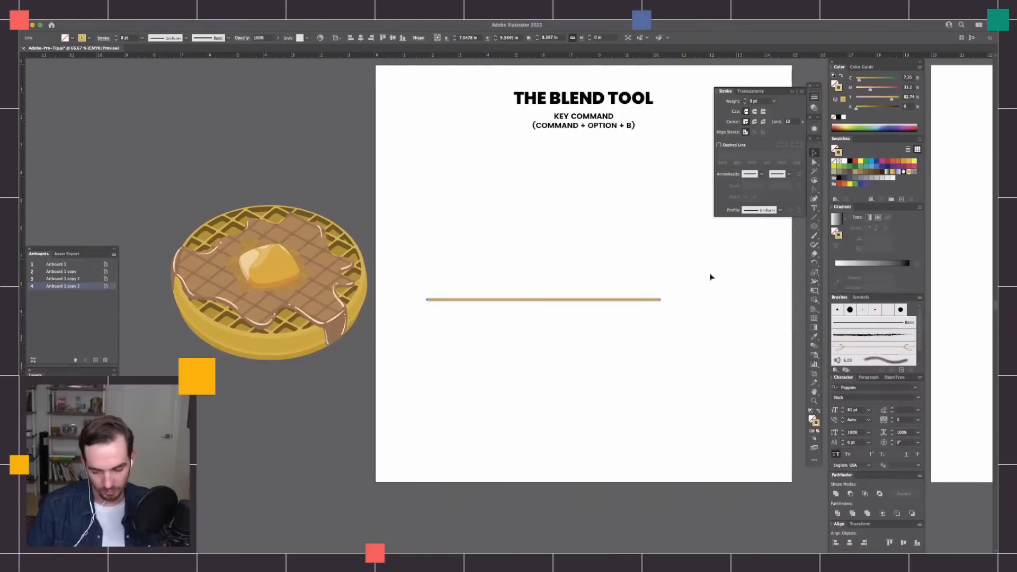
key(super+shift+z)
key(super+shift+z)
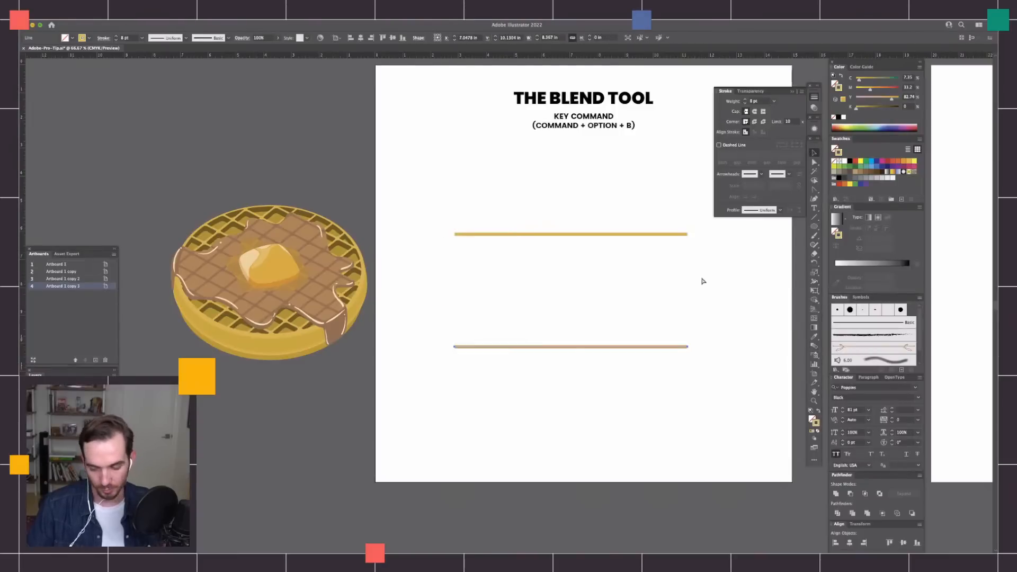
Select both golden lines and make a blend between them.
drag(647, 170, 667, 403)
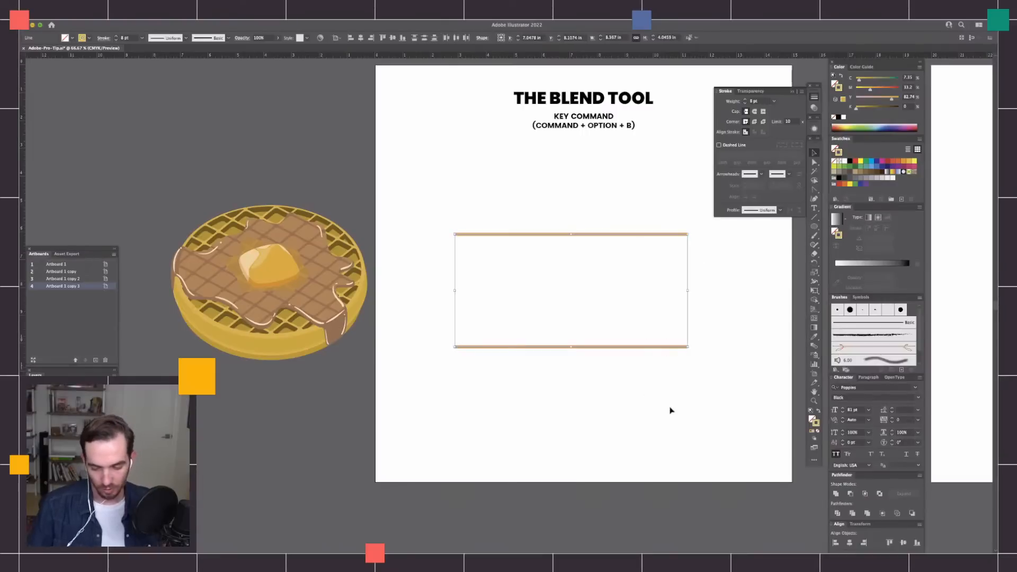
scroll(652, 186, right, 3)
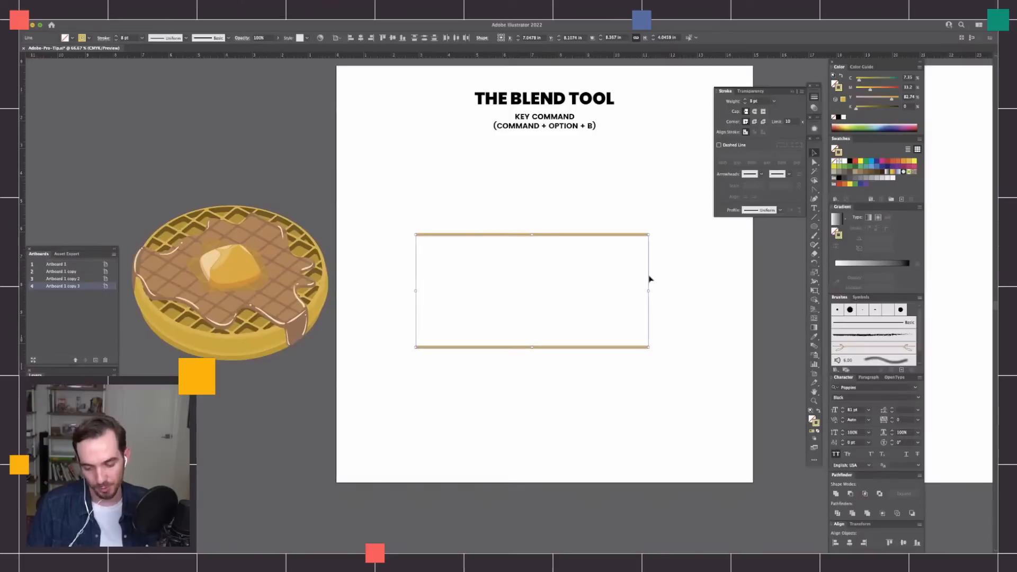
key(w)
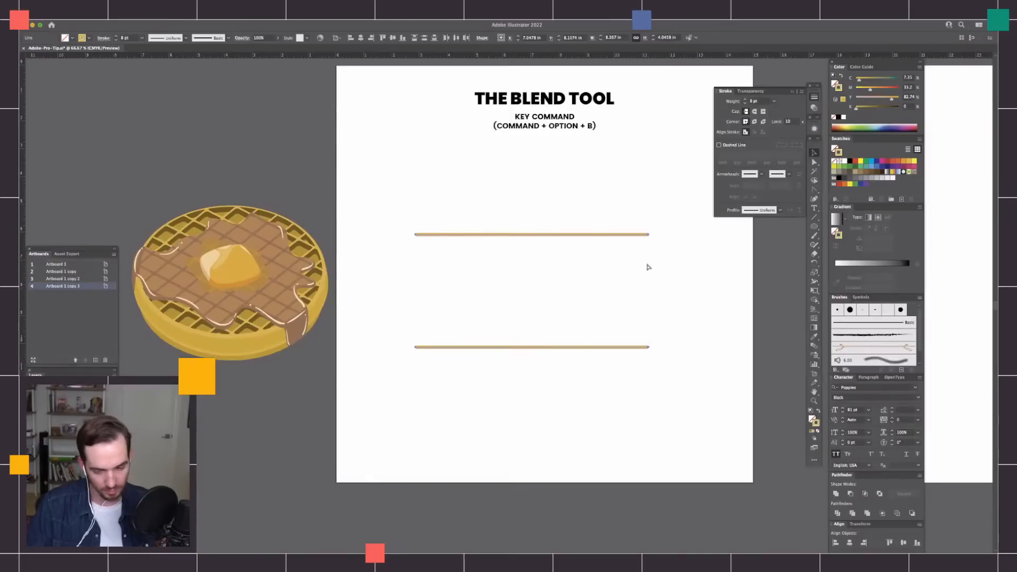
key(super+alt+b)
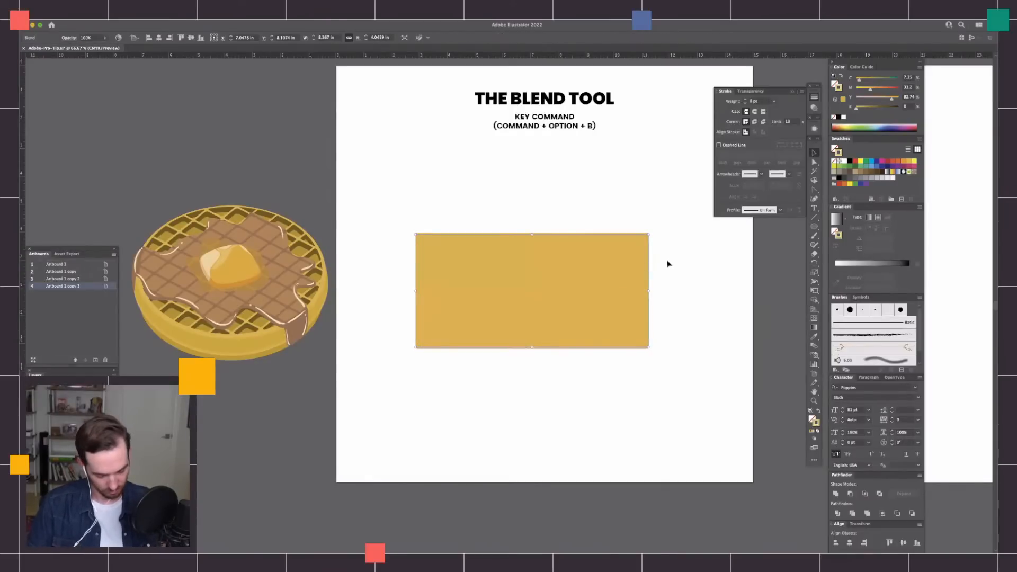
Change the blend's spacing to Specified Distance and set the distance to 0.5 in.
key(super+equal)
drag(730, 404, 684, 421)
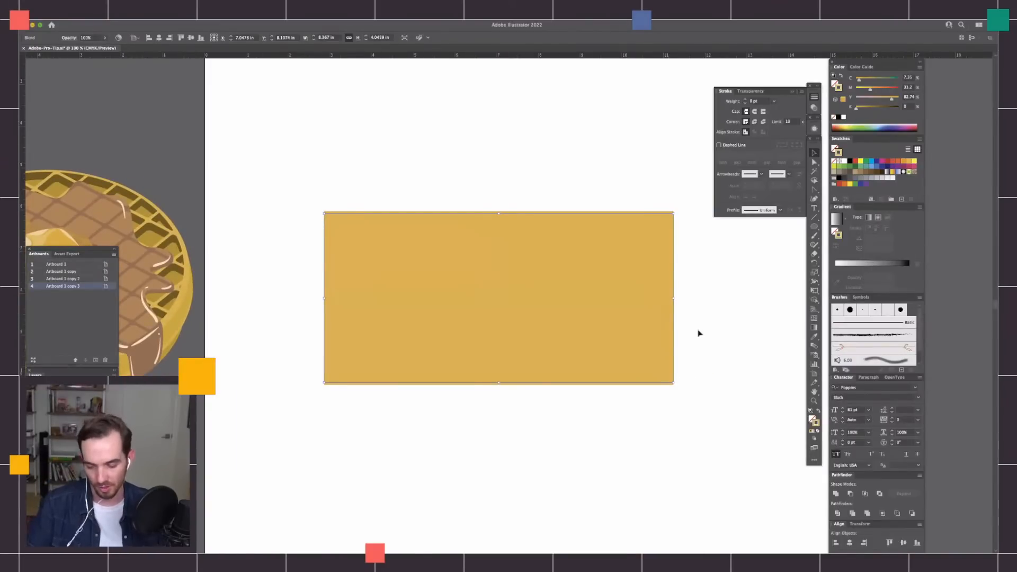
key(super+y)
key(super+y)
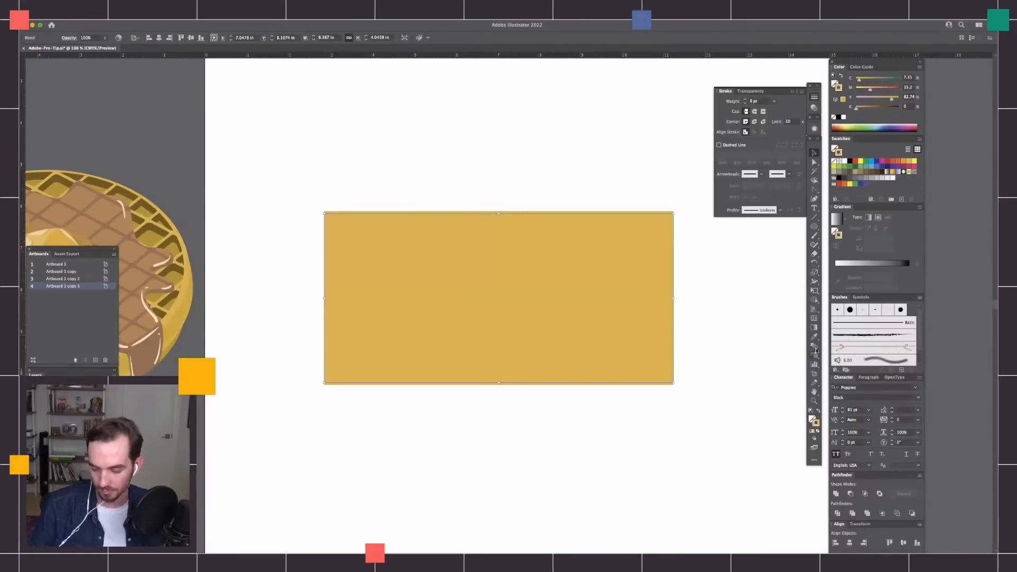
double_click(815, 346)
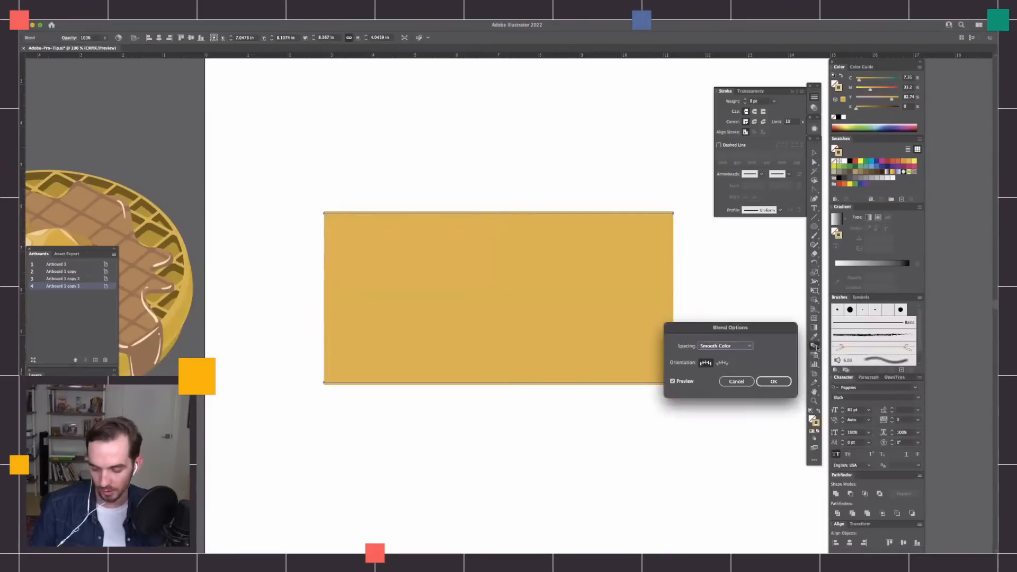
drag(780, 358, 714, 304)
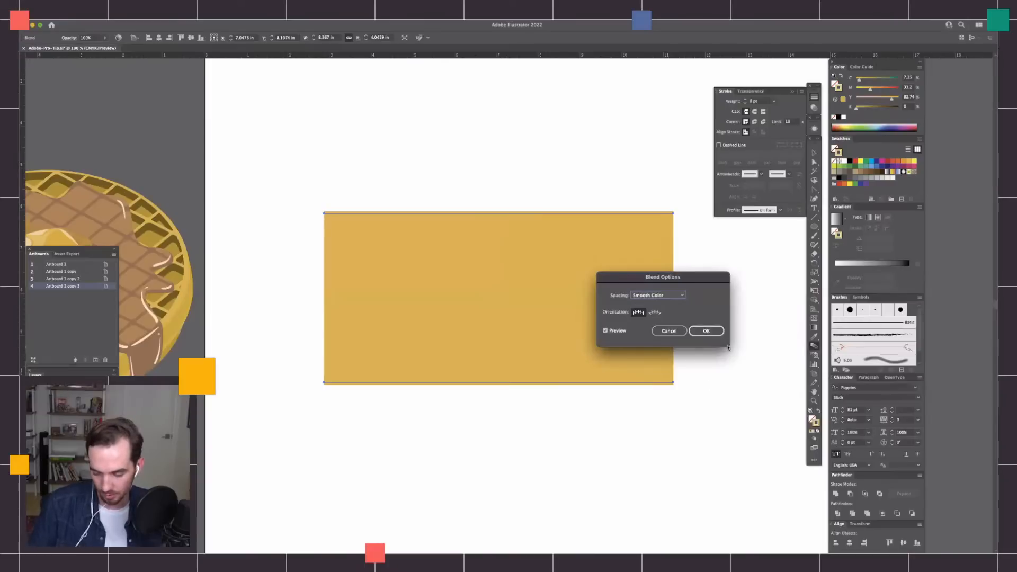
click(673, 295)
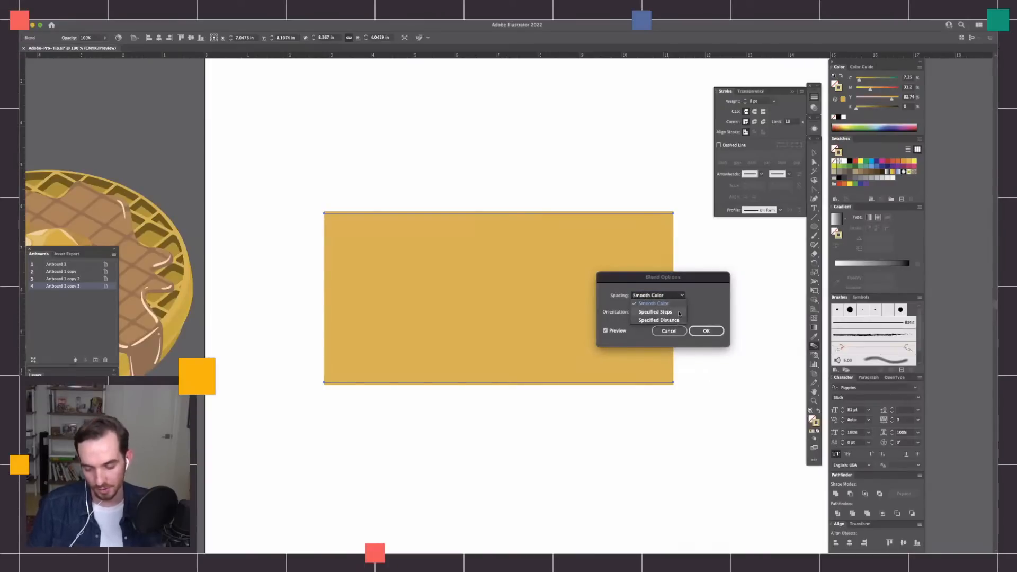
click(679, 320)
drag(703, 279, 774, 269)
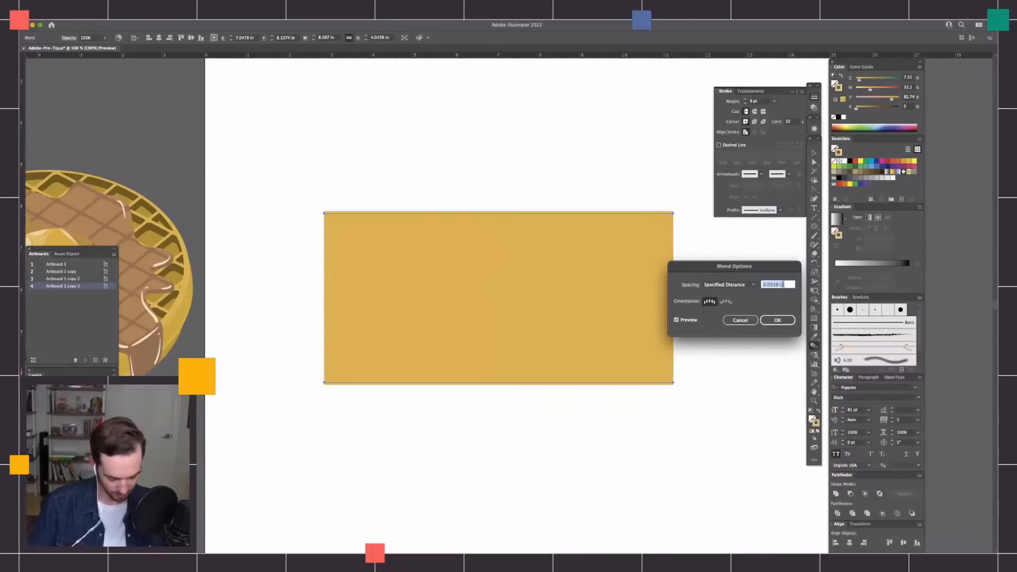
key(Down)
text(0.625)
key(Tab)
text(0.5)
key(Tab)
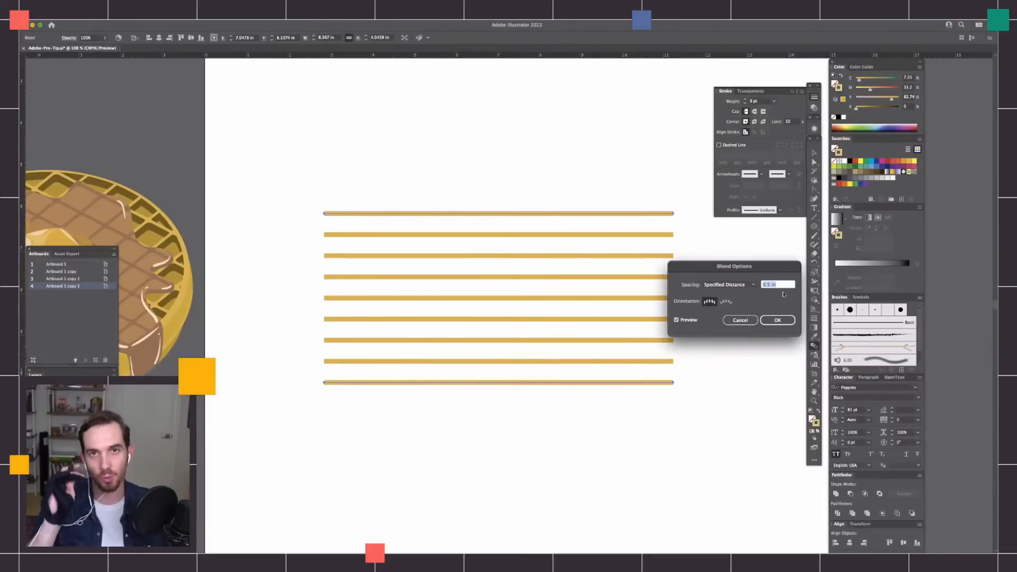
Try a wider blend spacing of 0.875 in with the preview on.
drag(783, 272, 776, 239)
key(Up)
key(Up)
key(Up)
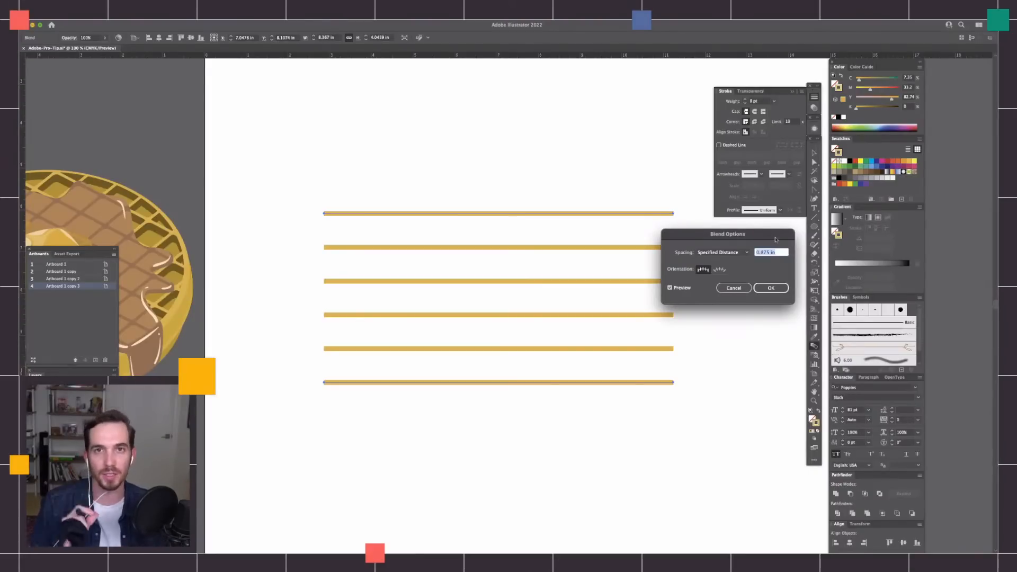
drag(752, 235, 753, 245)
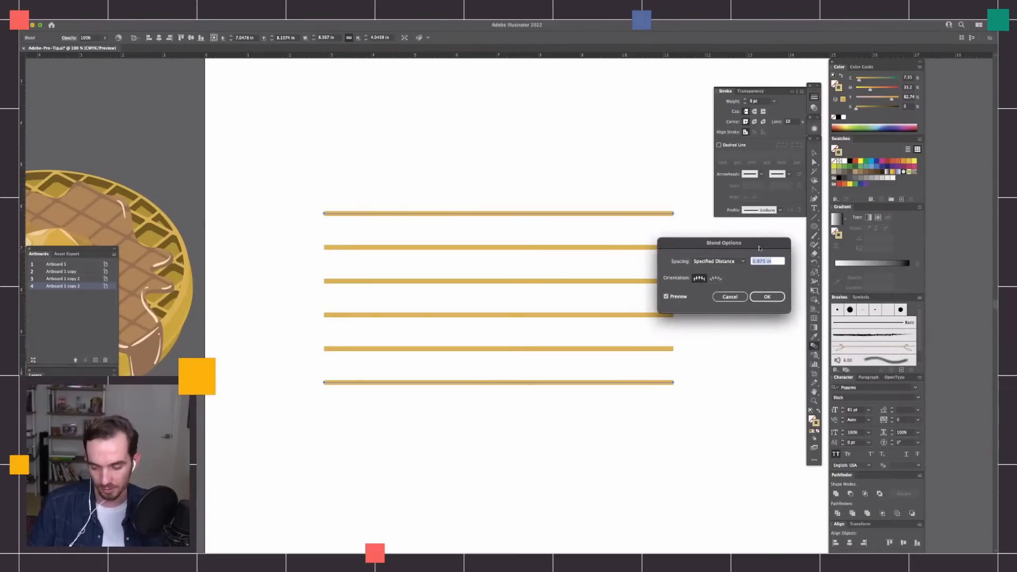
drag(759, 248, 772, 262)
Reduce the specified distance to 0.5 in and apply the blend options.
click(778, 312)
key(Down)
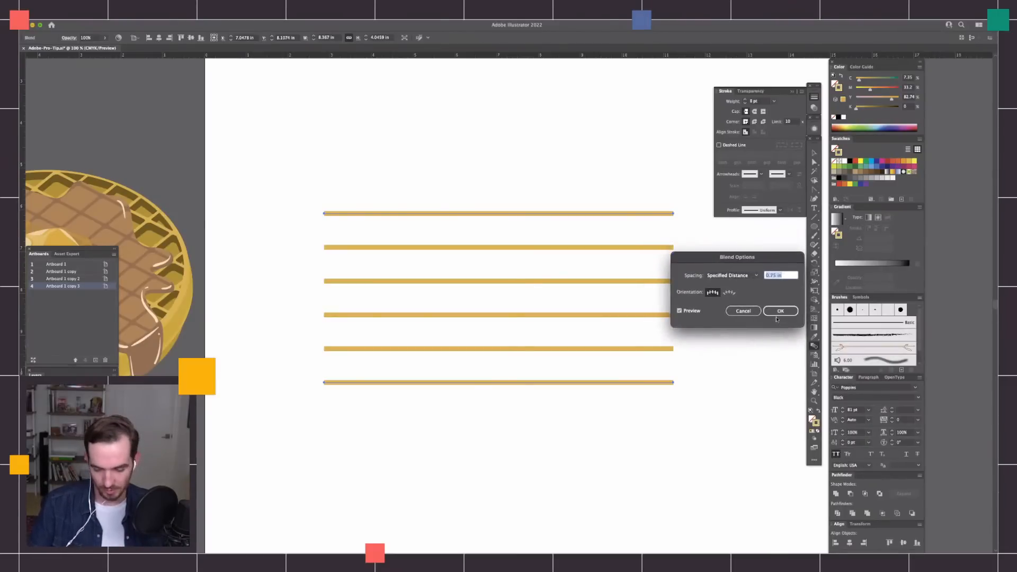
key(Down)
key(Down)
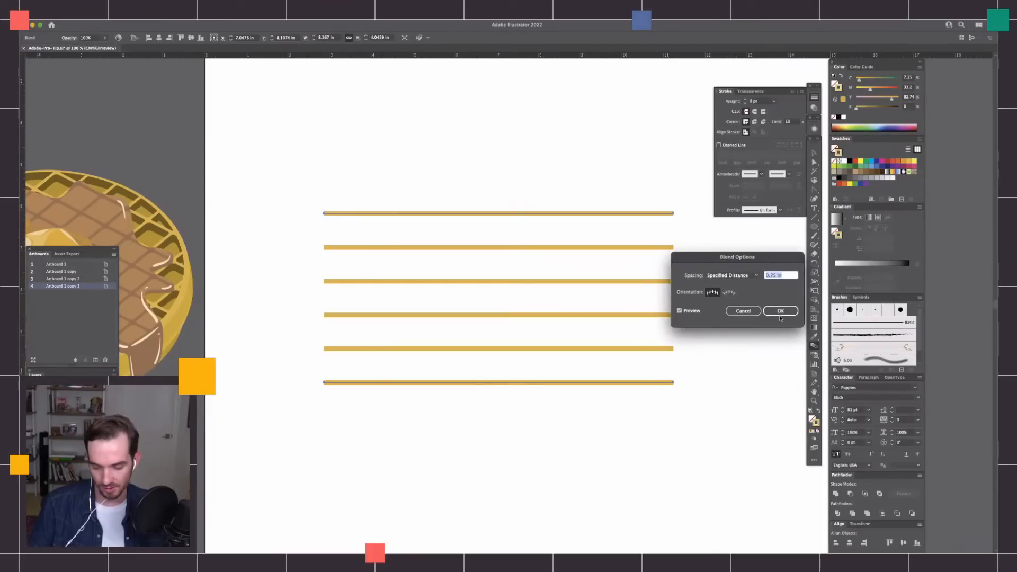
key(Down)
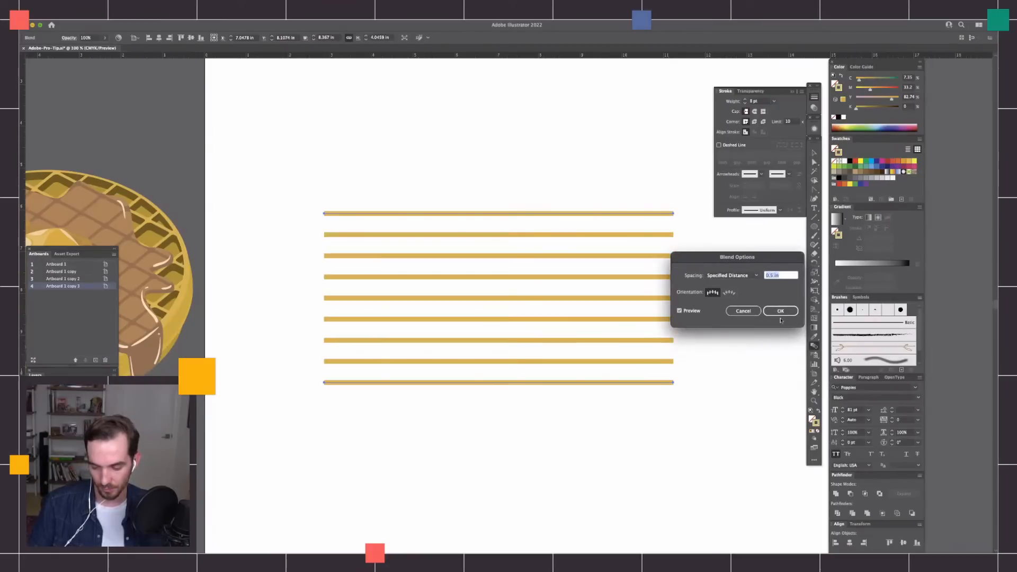
click(781, 311)
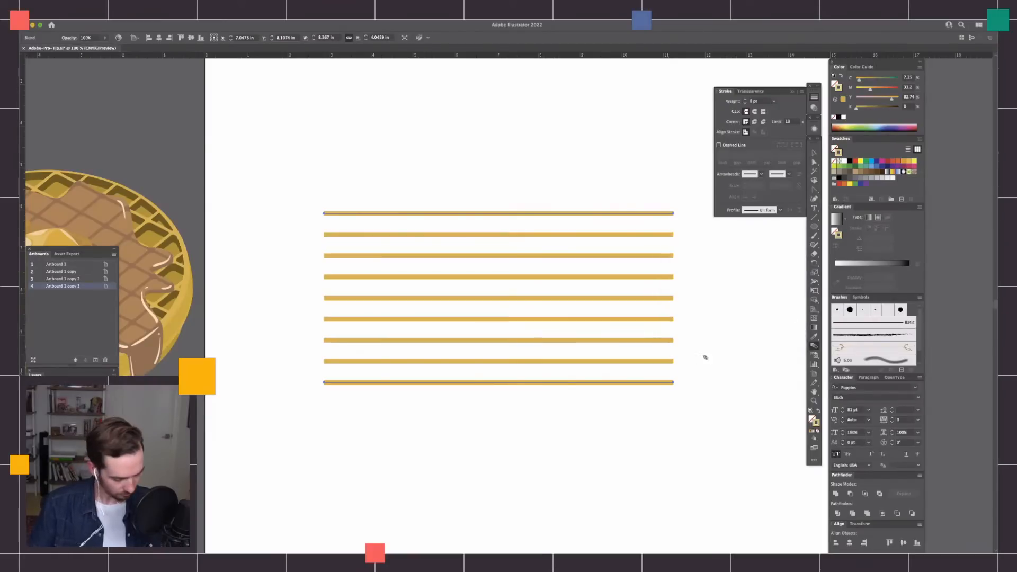
Move only the blend's bottom line down towards the lower part of the artboard to stretch the blend.
click(575, 443)
key(a)
drag(274, 454, 679, 511)
mouse_move(680, 462)
mouse_down()
mouse_move(681, 280)
mouse_move(675, 481)
mouse_up()
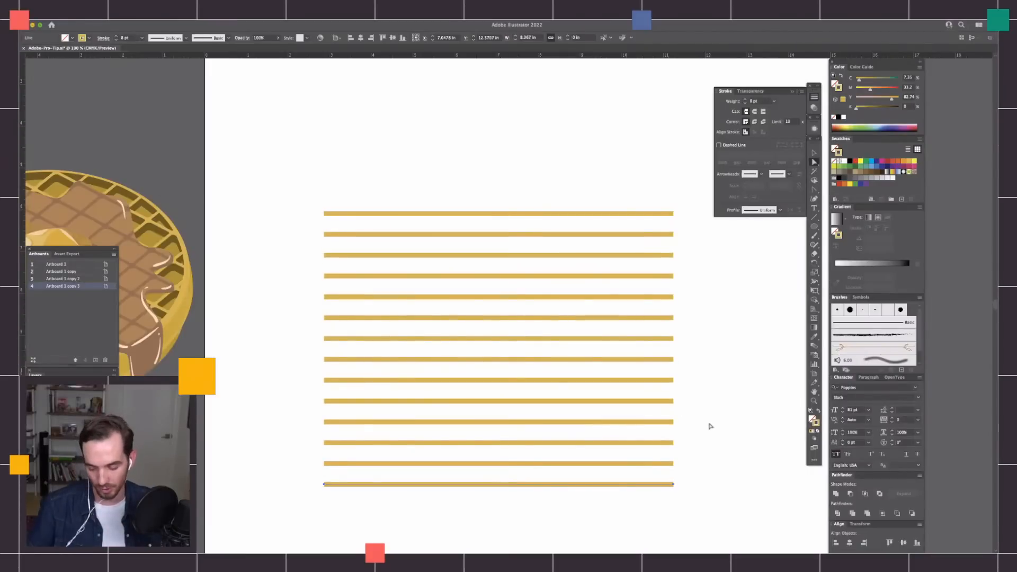
Move the blend's bottom line up to about 3.2 in below the top line.
key(super+minus)
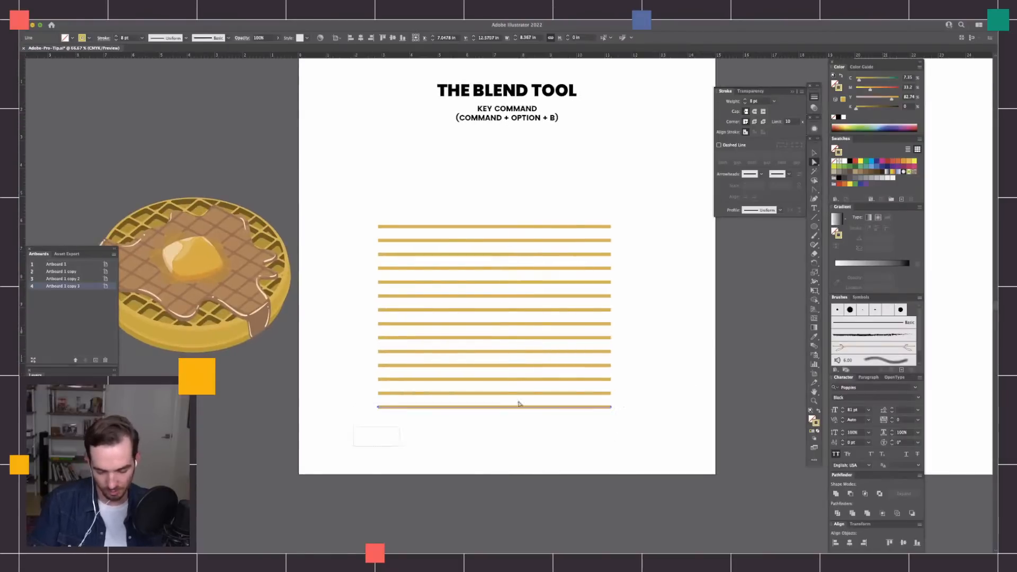
drag(612, 413, 602, 318)
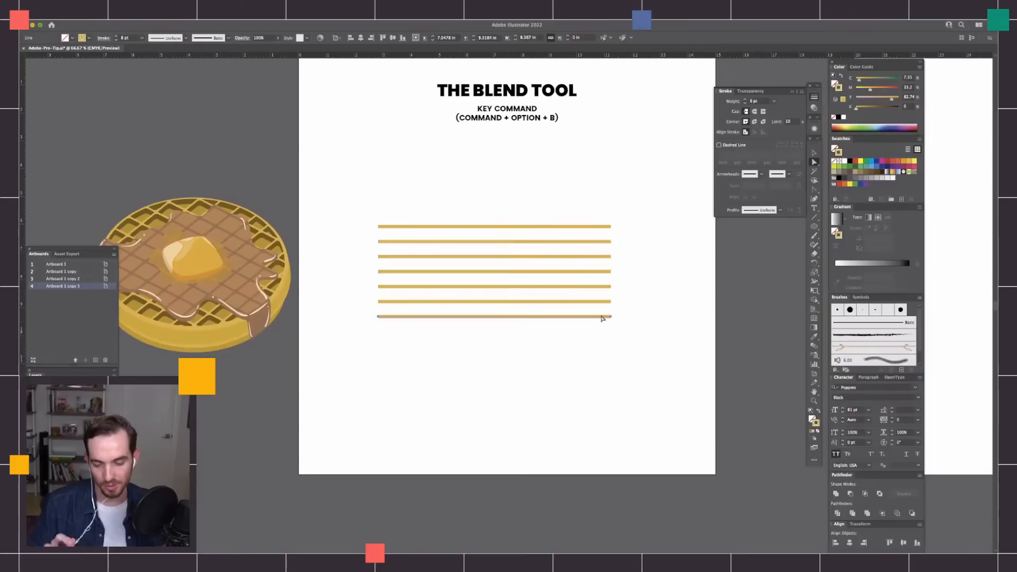
drag(633, 265, 662, 299)
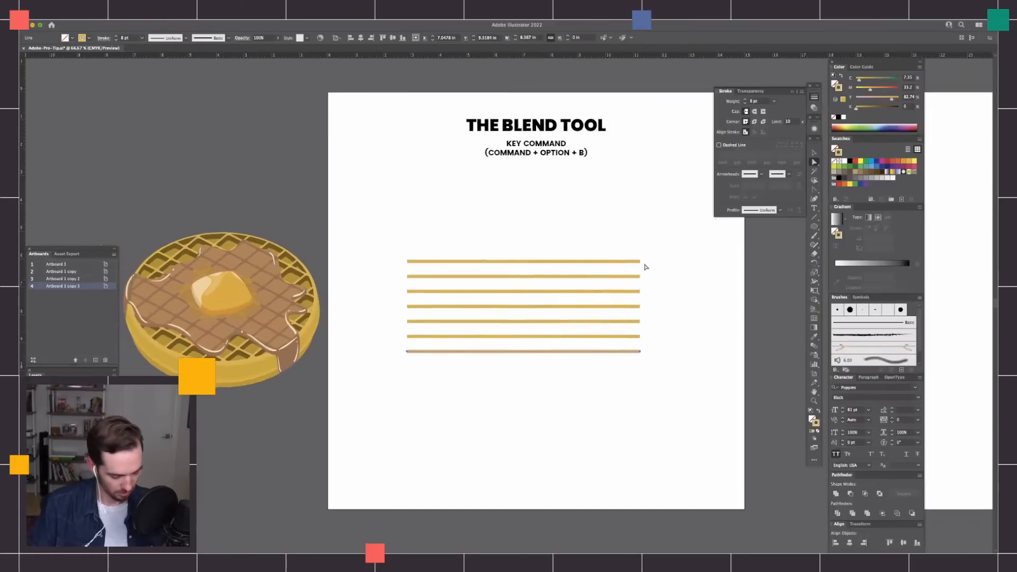
Slant the whole blend with Free Transform by shifting its top edge about 2 in to the right.
key(v)
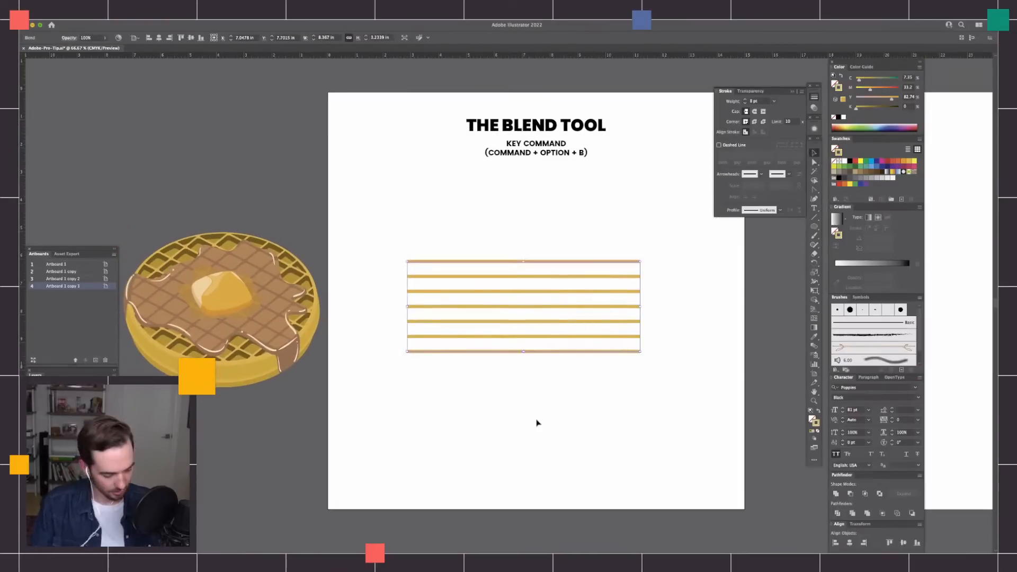
key(e)
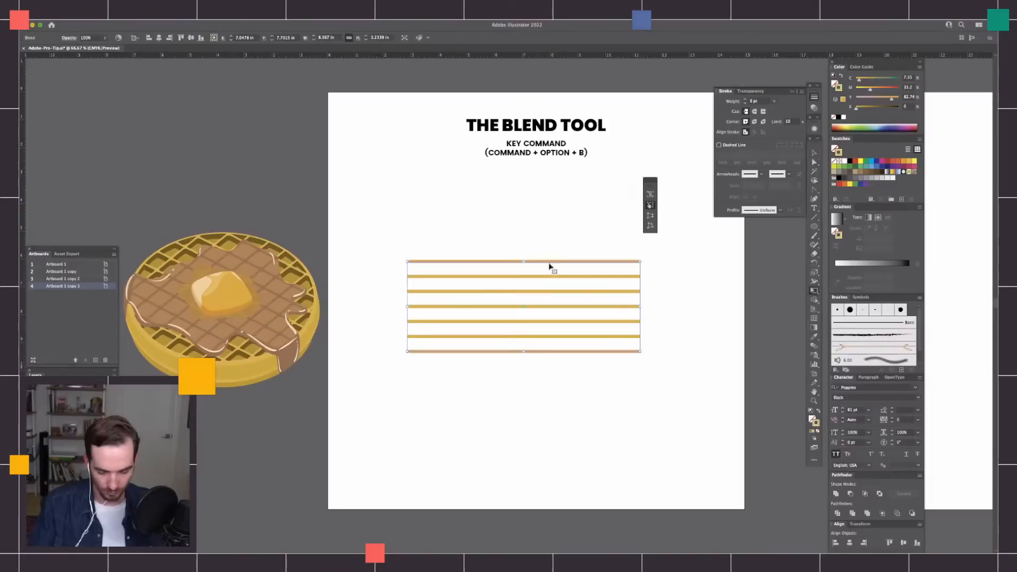
drag(524, 261, 580, 265)
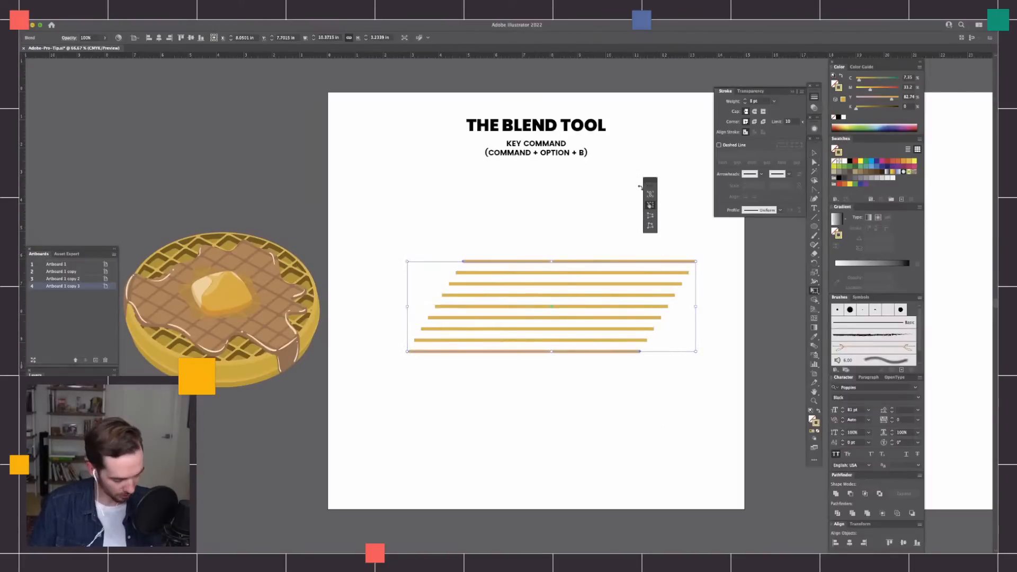
Move the slanted blend up and to the left and rotate it slightly clockwise.
key(v)
drag(638, 355, 604, 324)
drag(666, 227, 676, 236)
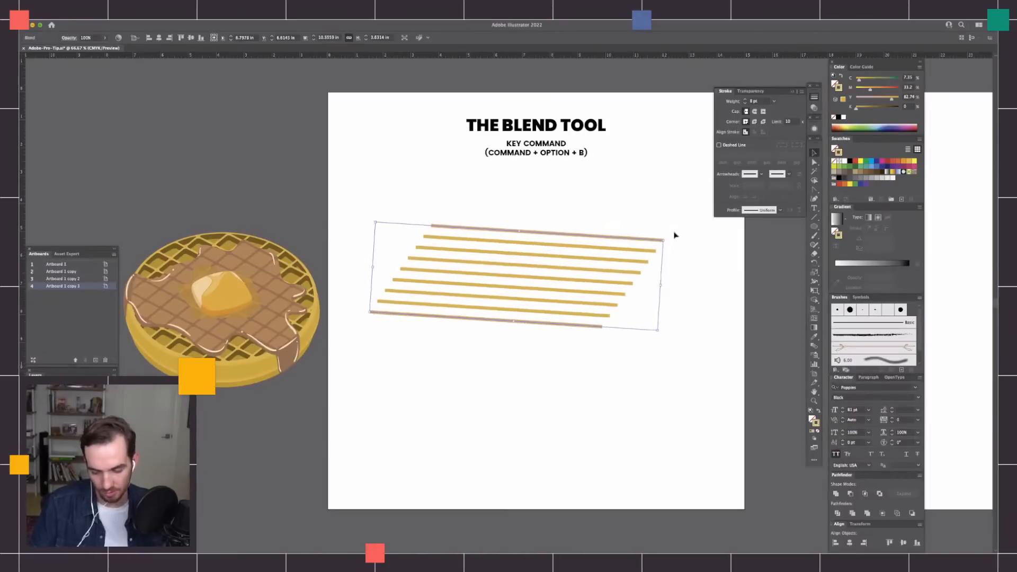
Increase the stroke weight of the blended lines to 9 pt.
key(super+equal)
drag(574, 412, 733, 429)
drag(340, 266, 582, 262)
mouse_move(730, 392)
mouse_down()
mouse_move(553, 401)
mouse_move(347, 389)
mouse_up()
drag(645, 309, 624, 313)
click(745, 100)
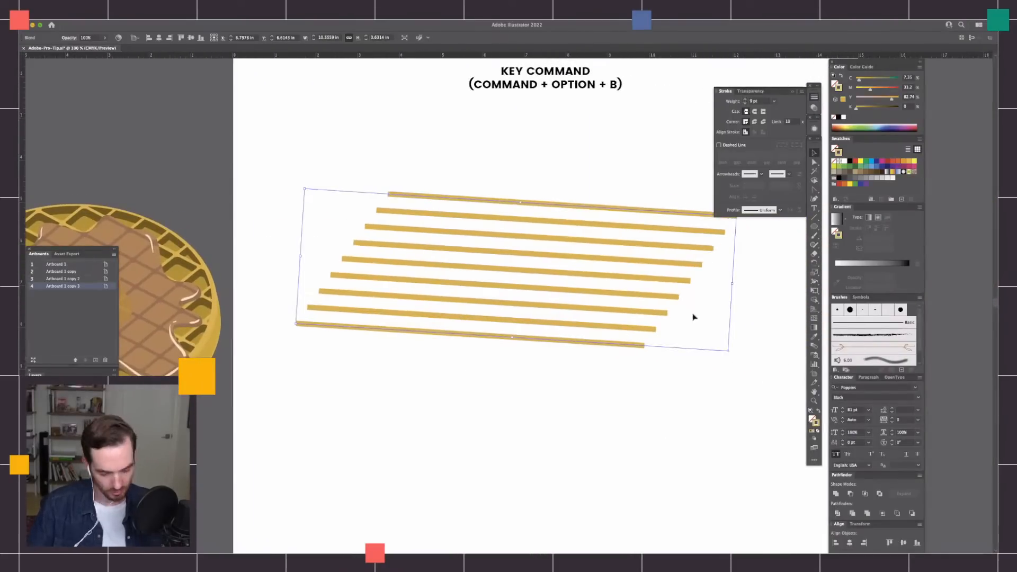
Copy the blend, paste it in front, and rotate the copy counter-clockwise so its lines cross the original diagonally.
key(super+c)
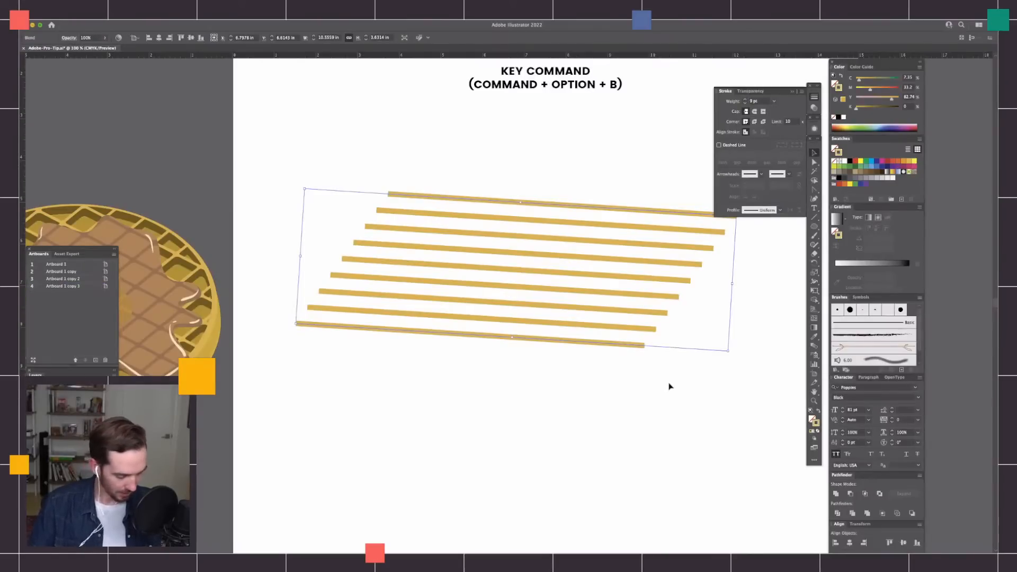
key(super+f)
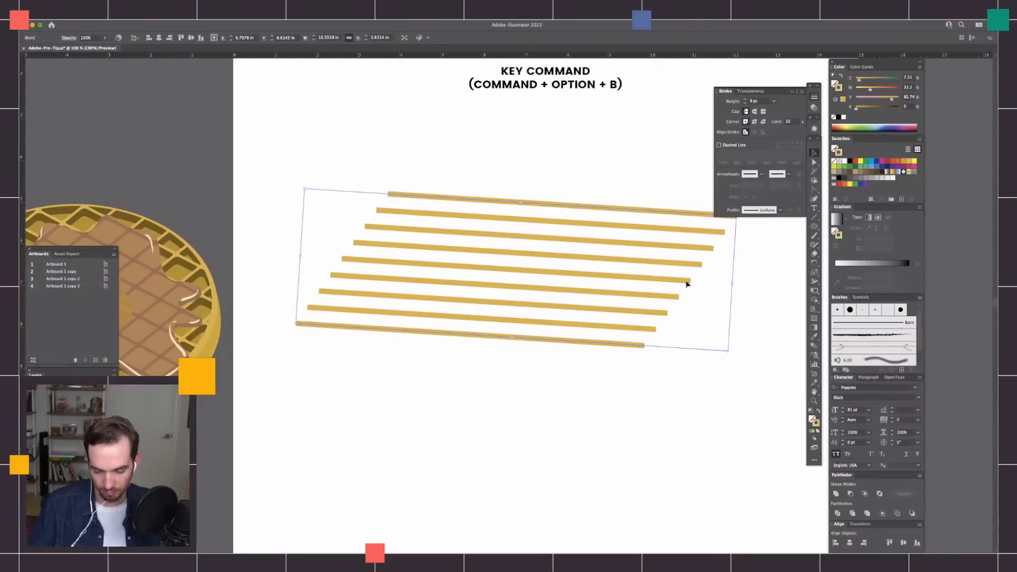
drag(699, 217, 381, 443)
drag(513, 370, 459, 355)
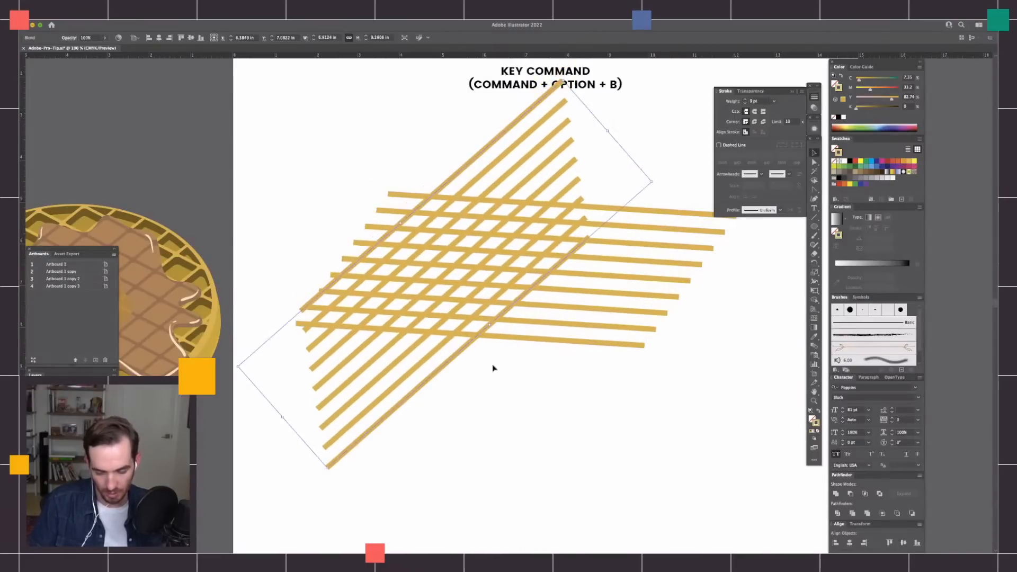
Move the outer lines of the rotated copy outward individually so its diagonals span the full width of the first blend.
click(484, 394)
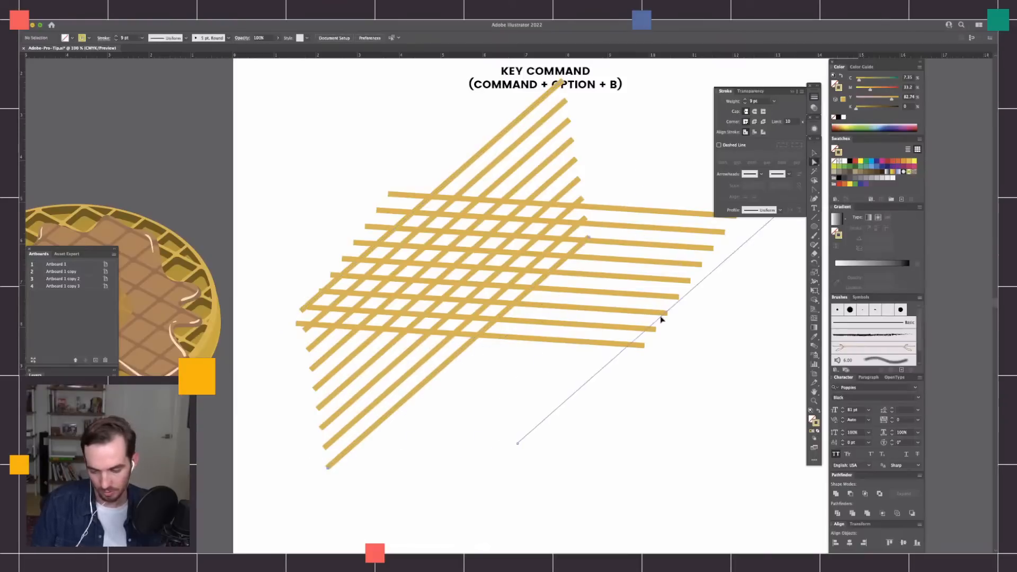
drag(662, 319, 666, 324)
key(super+minus)
click(659, 349)
drag(475, 220, 451, 241)
click(663, 392)
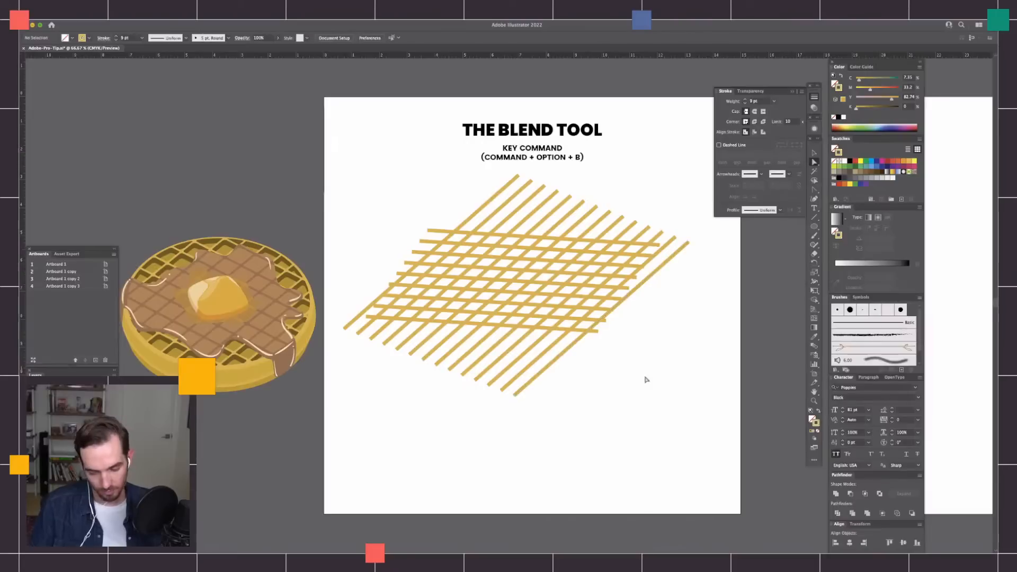
key(super+equal)
drag(674, 411, 698, 421)
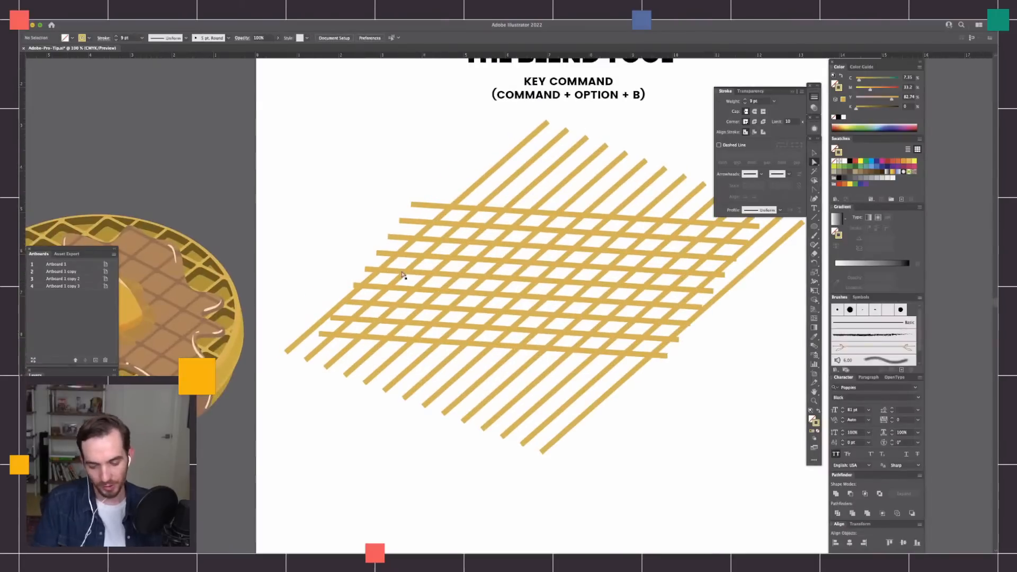
Draw an ellipse over the middle of the crossing blends and clip both blends to it with a clipping mask.
key(l)
mouse_move(439, 217)
mouse_down()
mouse_move(600, 340)
mouse_move(641, 354)
mouse_move(667, 348)
mouse_up()
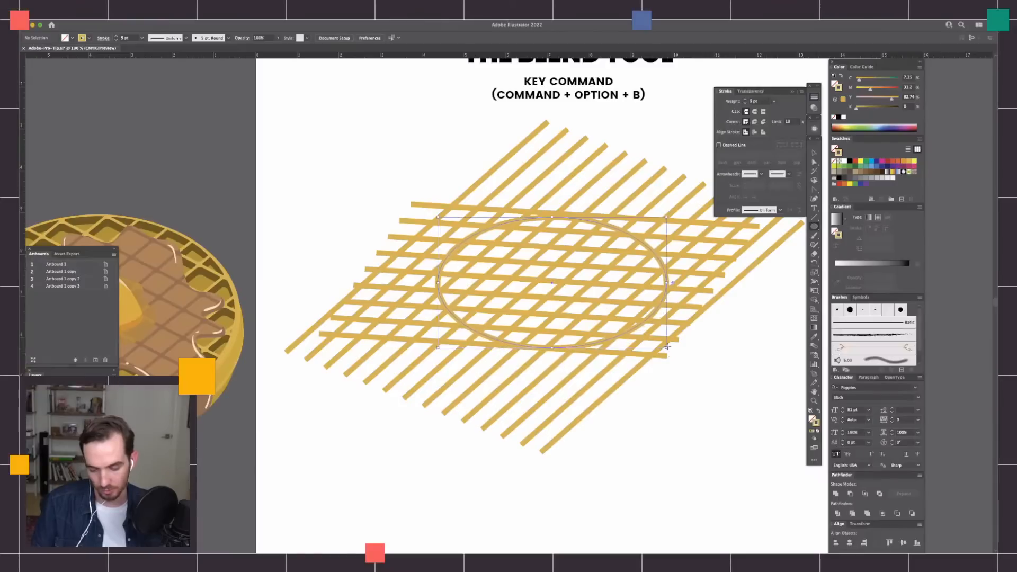
key(v)
key(super+a)
key(super+7)
click(676, 408)
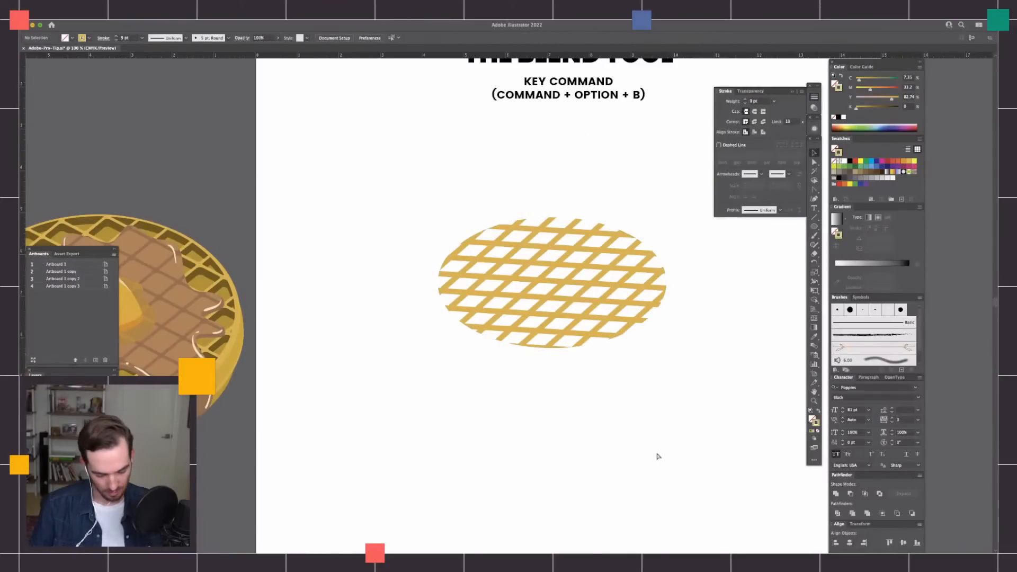
Compare the clipped grid with the finished waffle illustration beside the artboard, selecting the illustration briefly to inspect its paths.
key(super+minus)
key(super+minus)
key(super+equal)
scroll(465, 266, left, 5)
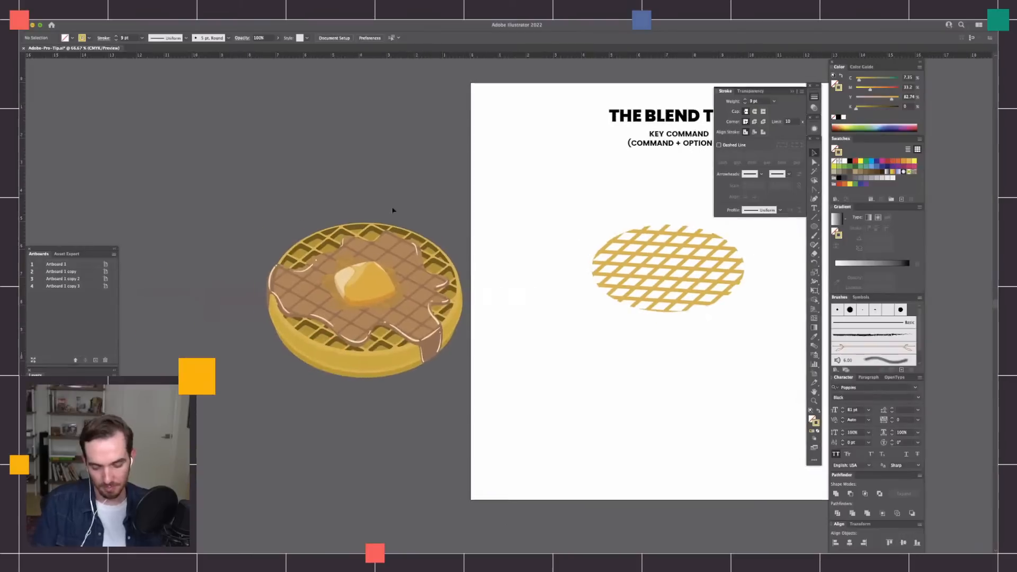
drag(484, 197, 214, 440)
click(672, 424)
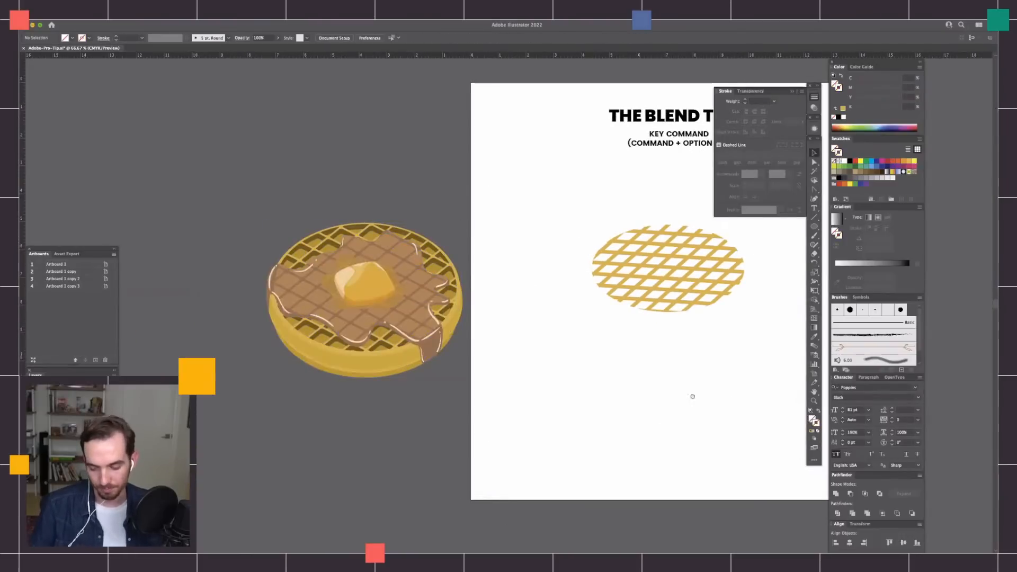
Duplicate the clipped grid behind the original and offset the copy slightly downward.
drag(692, 396, 617, 393)
key(super+equal)
key(super+equal)
drag(708, 379, 622, 387)
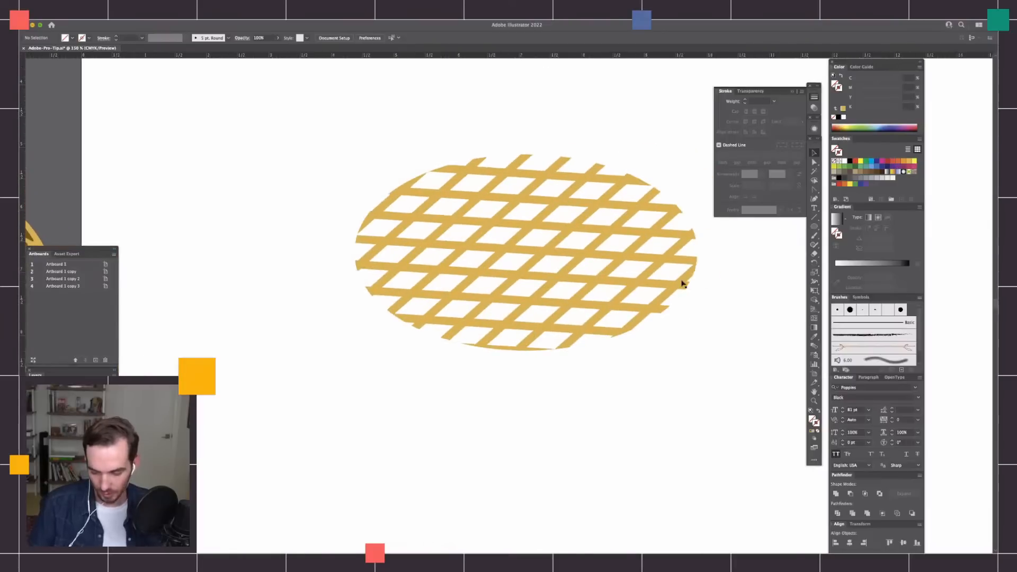
click(683, 286)
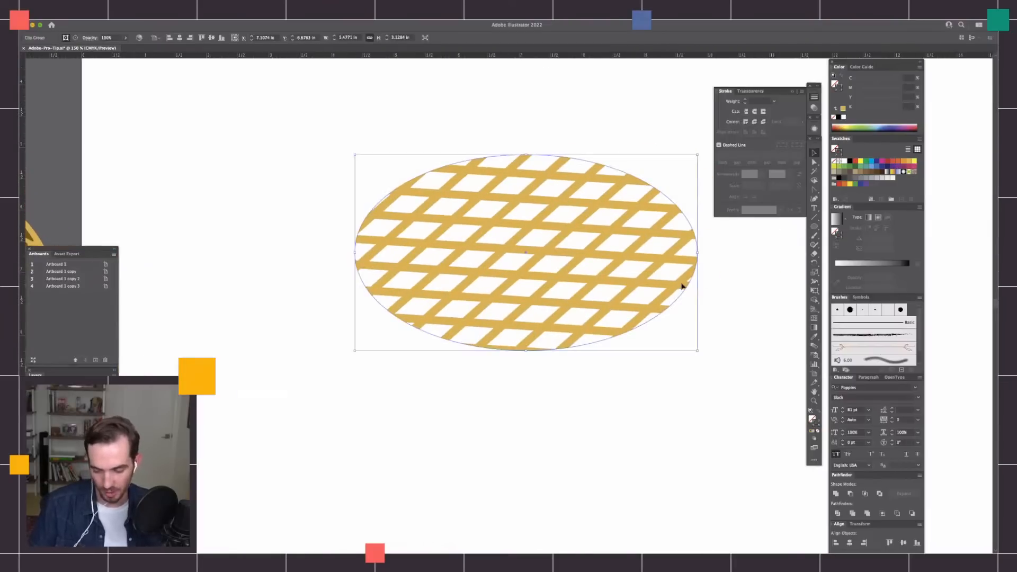
drag(683, 286, 686, 292)
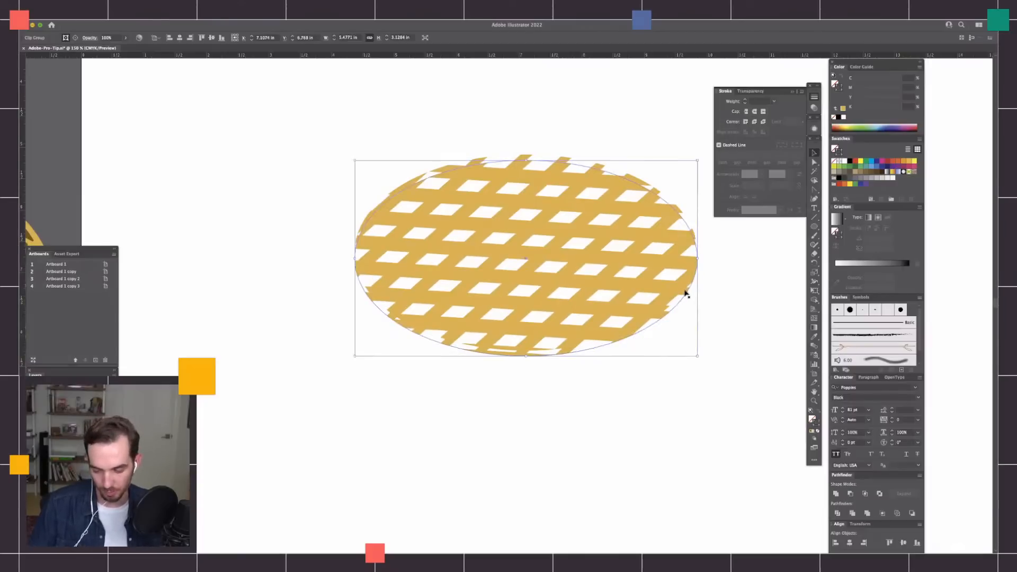
Isolate the lower grid copy, darken its blended lines to brown with more magenta and black at 47, and exit isolation.
double_click(685, 294)
key(Escape)
click(679, 288)
click(702, 287)
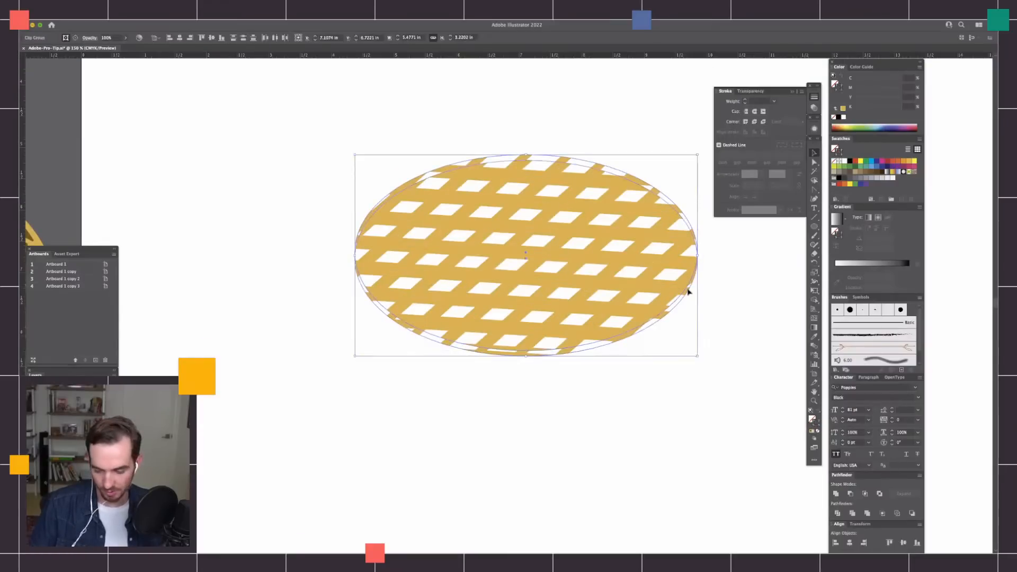
click(688, 297)
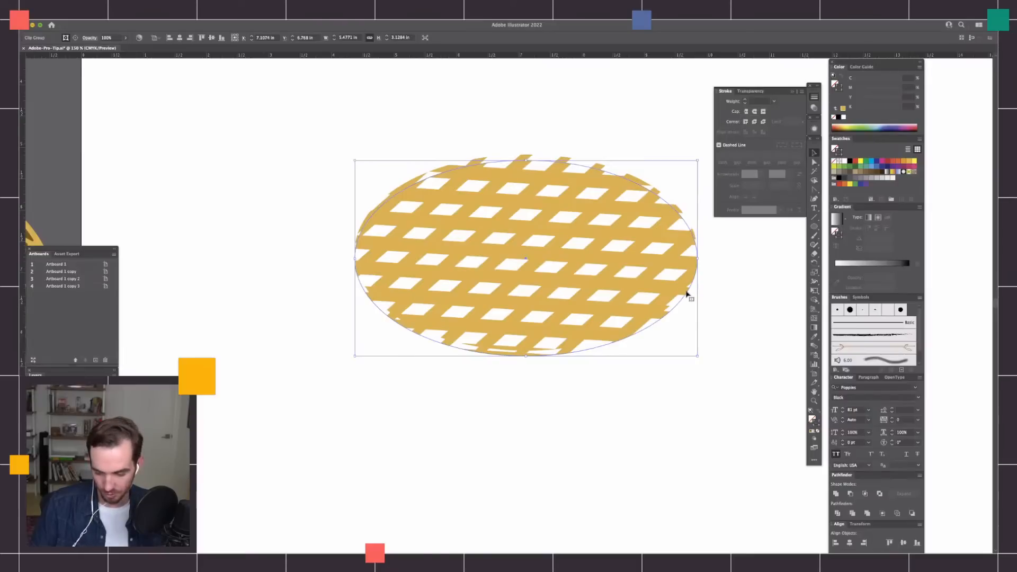
double_click(687, 295)
drag(639, 125, 452, 443)
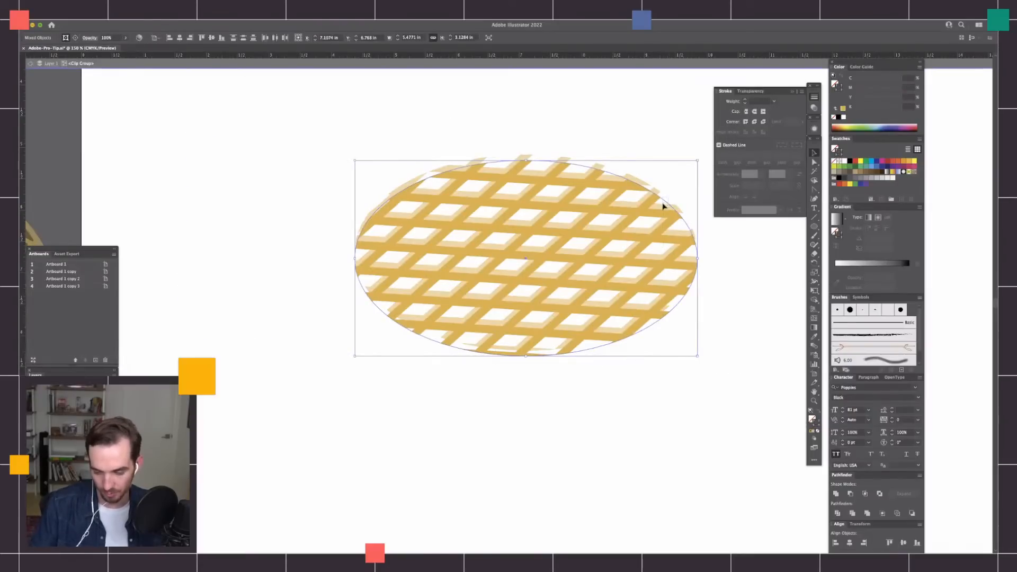
click(665, 206)
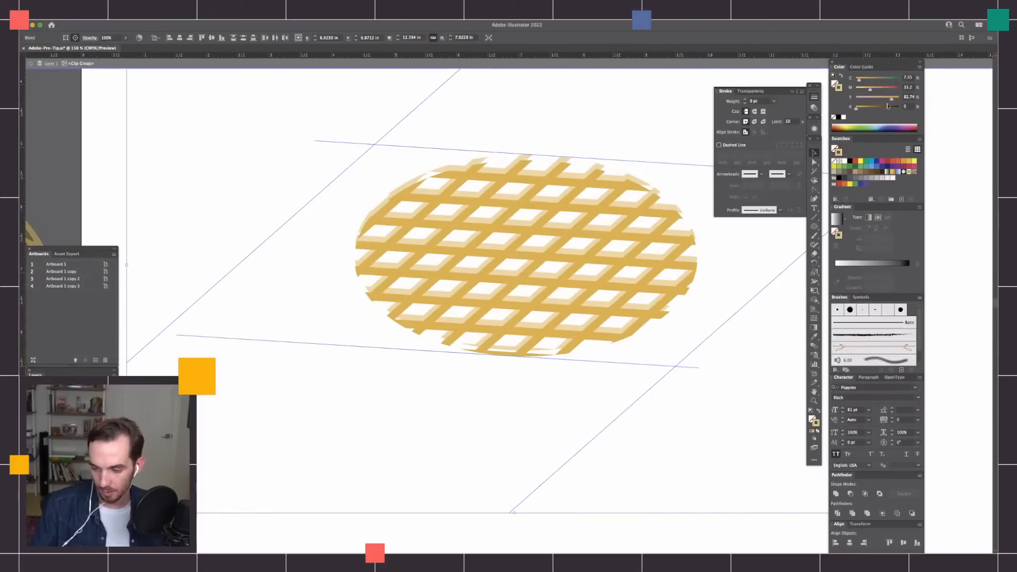
drag(864, 109, 878, 110)
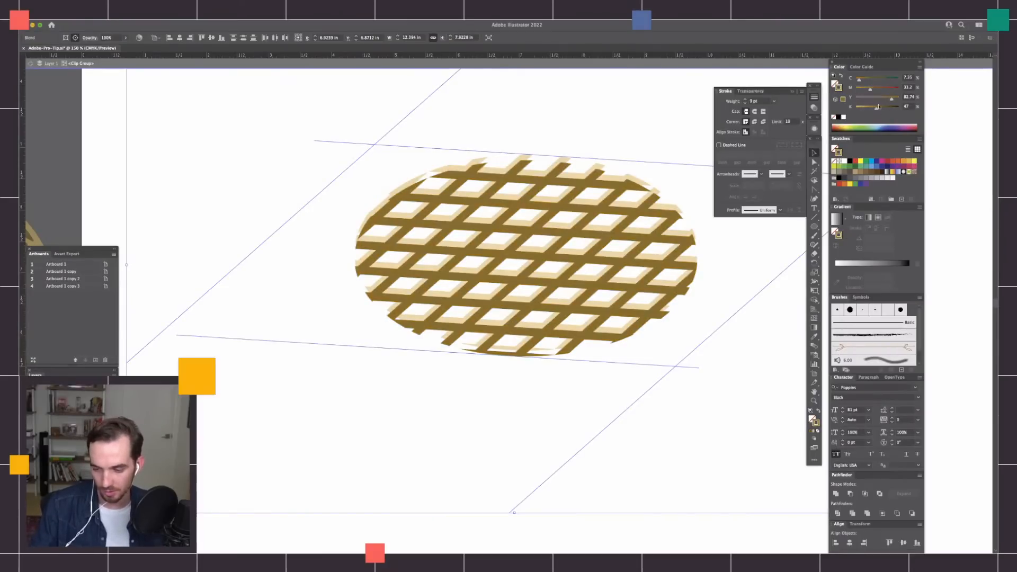
click(878, 91)
key(Escape)
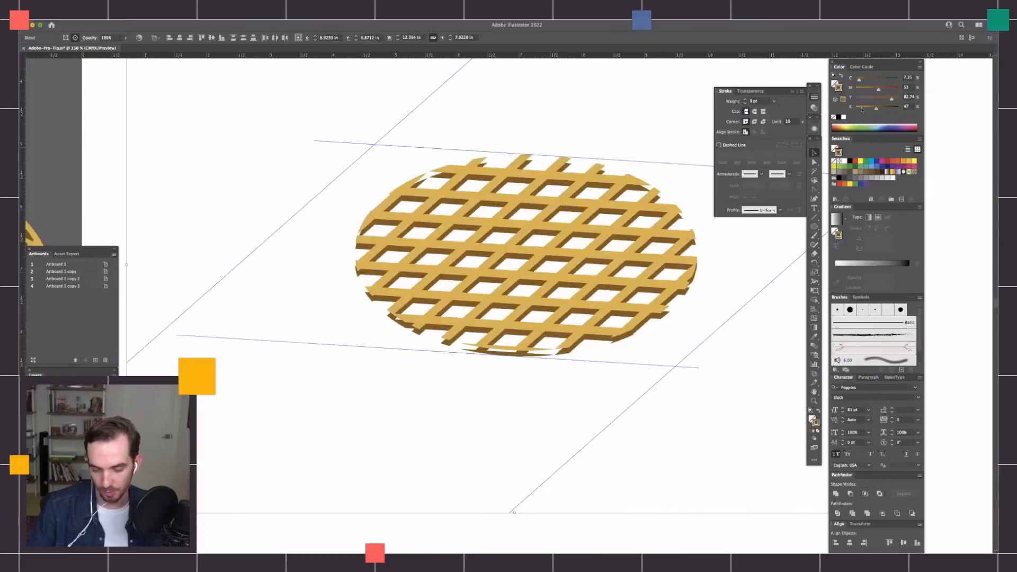
click(712, 426)
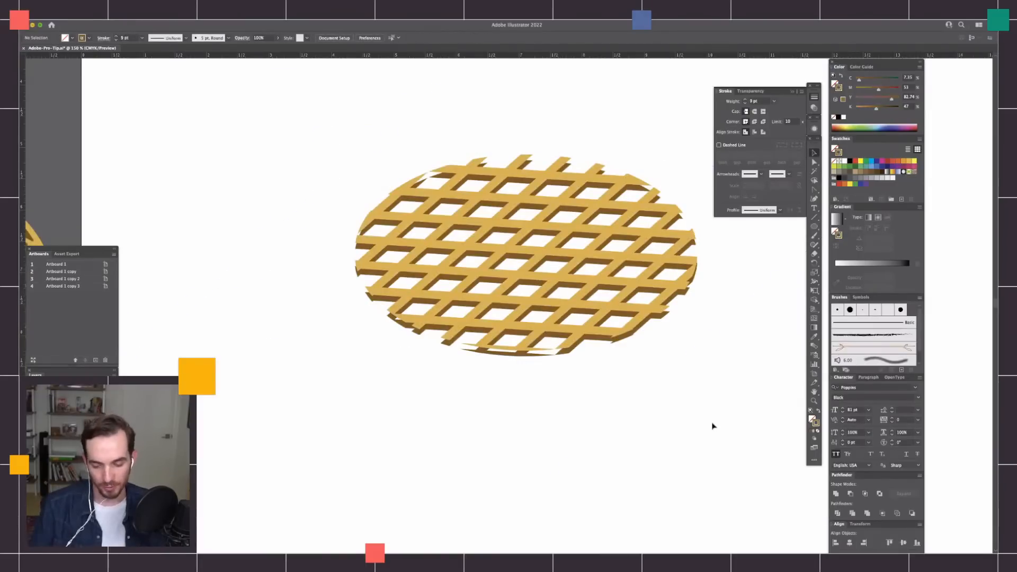
key(super+minus)
key(super+minus)
key(super+minus)
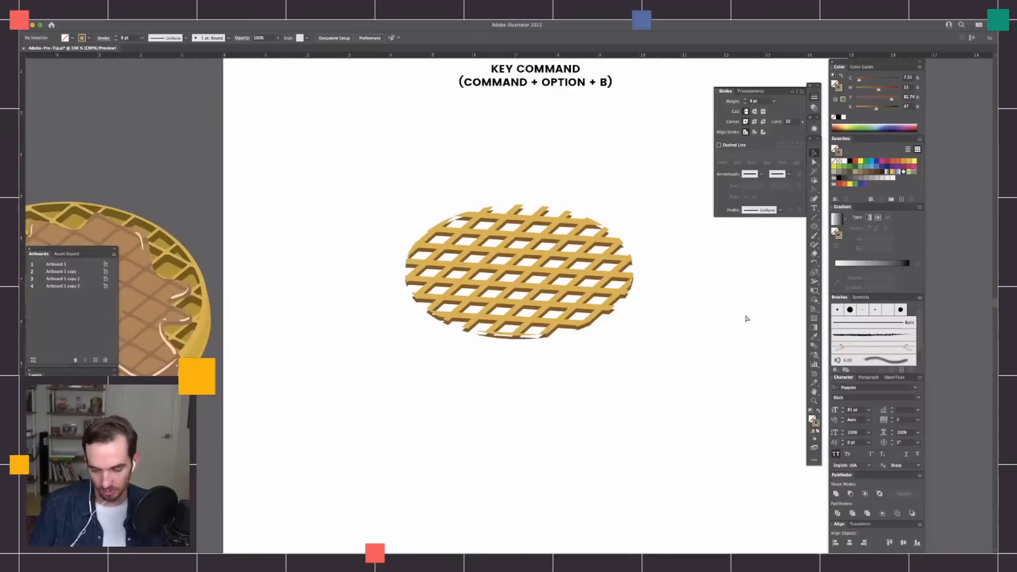
key(super+equal)
key(super+equal)
drag(635, 398, 737, 397)
drag(769, 276, 716, 285)
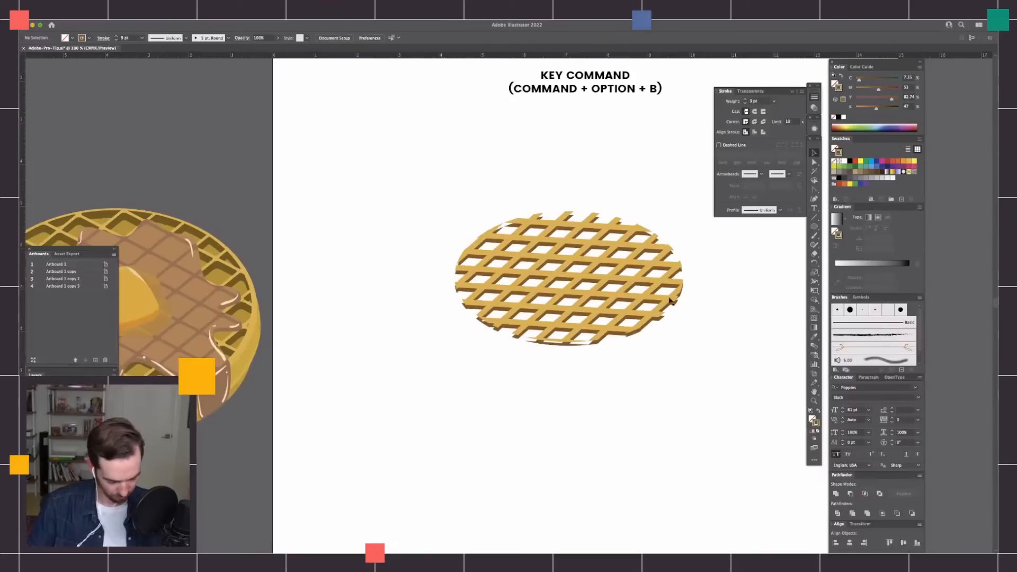
key(m)
drag(471, 223, 676, 324)
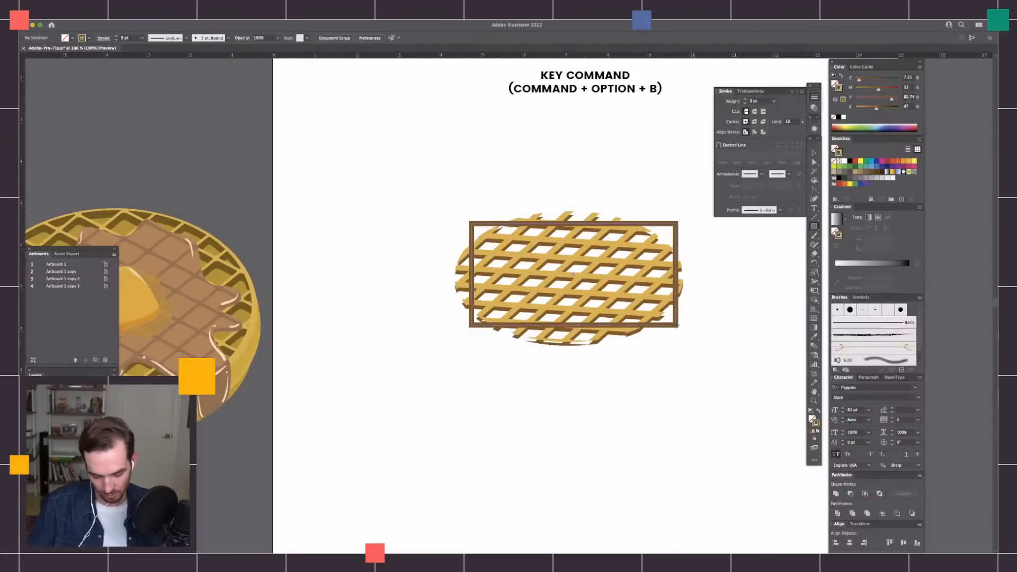
key(super+z)
Draw an ellipse about 5.38 by 2.98 in over the waffle grid, closely matching its outline.
drag(563, 272, 682, 342)
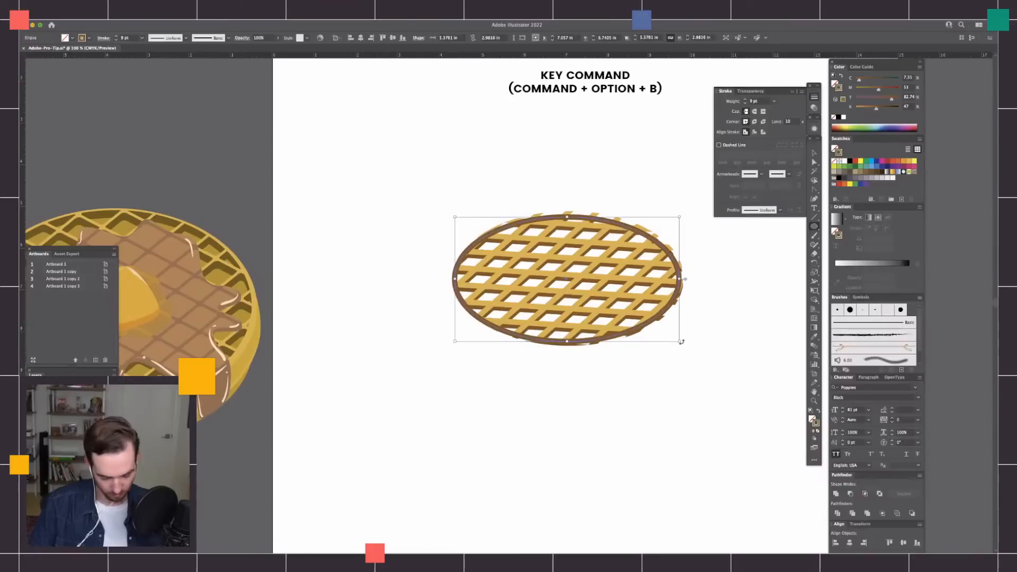
key(a)
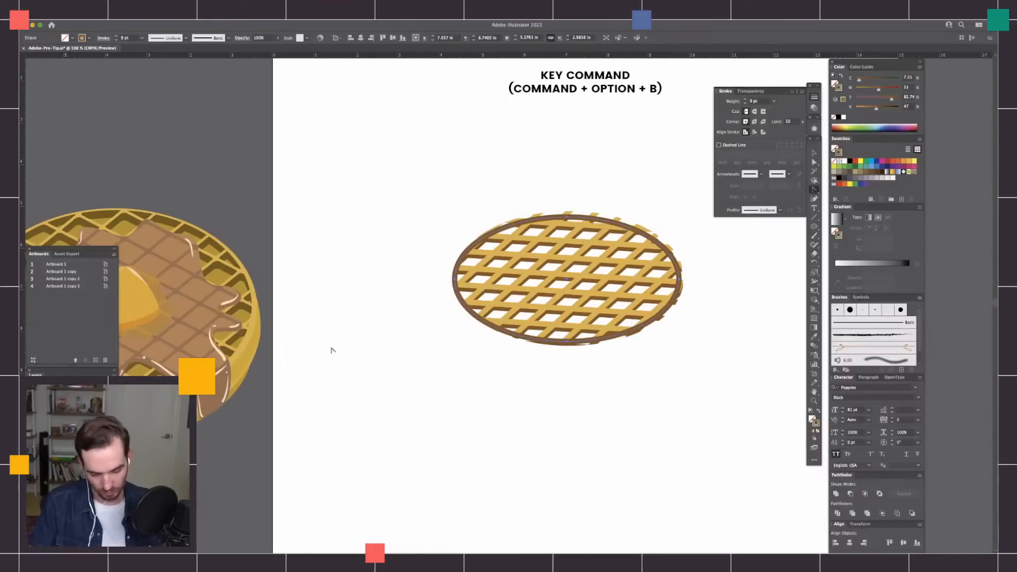
scroll(332, 351, left, 10)
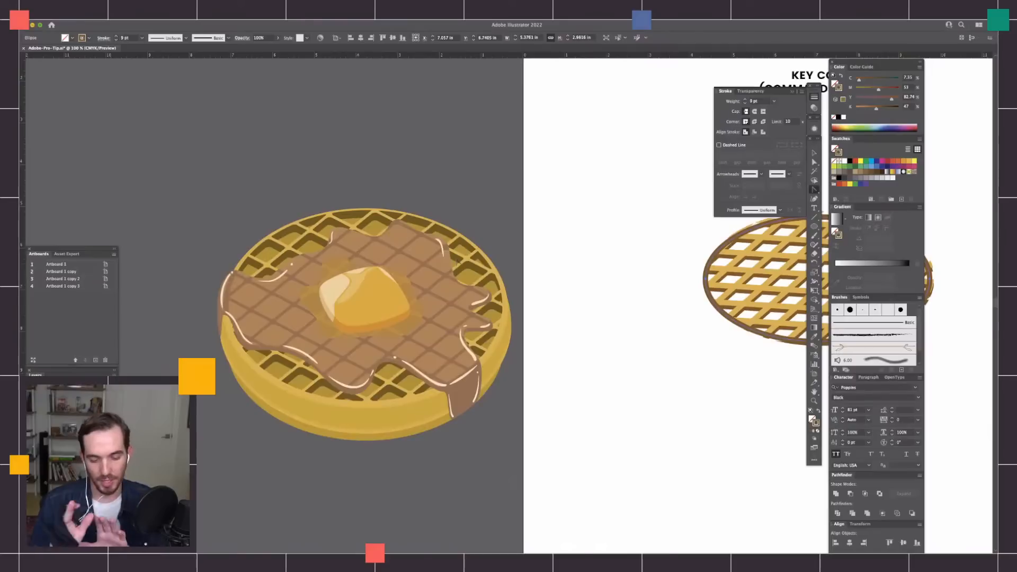
scroll(746, 386, right, 10)
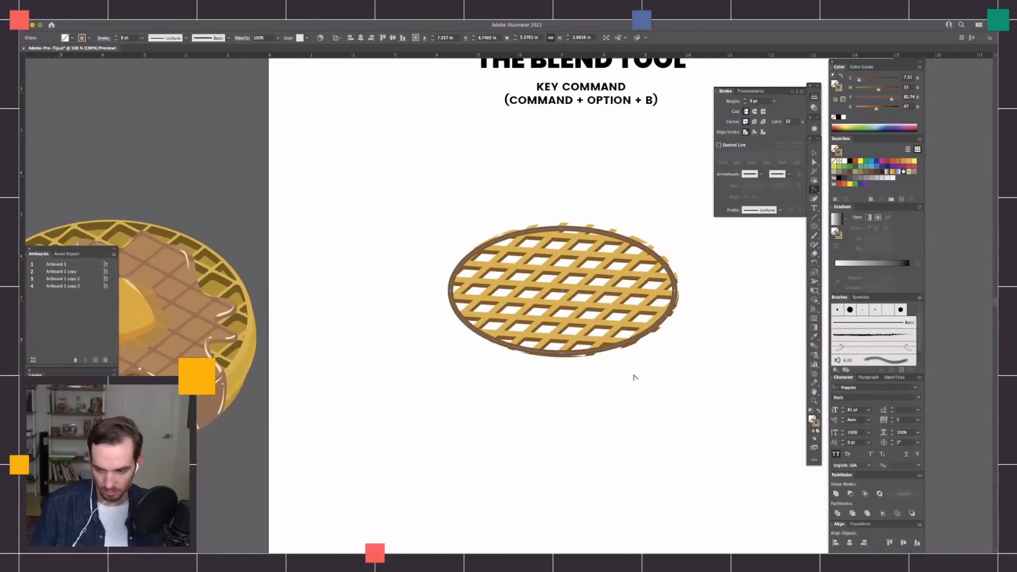
Swap the ellipse's stroke colour to its fill, send it behind the grids, and lighten the brown to black 18.
key(shift+x)
key(super+shift+bracketleft)
click(836, 84)
drag(867, 110, 864, 109)
click(625, 447)
scroll(609, 403, down, 2)
drag(615, 401, 614, 404)
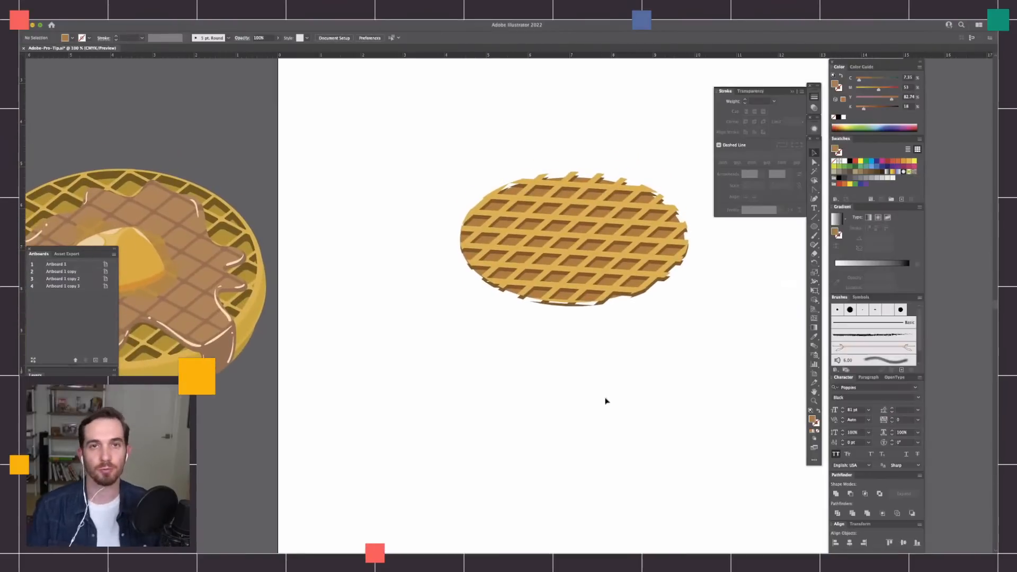
Select the finished waffle illustration to examine its paths, deselect it, and return to the new grid.
scroll(543, 374, left, 5)
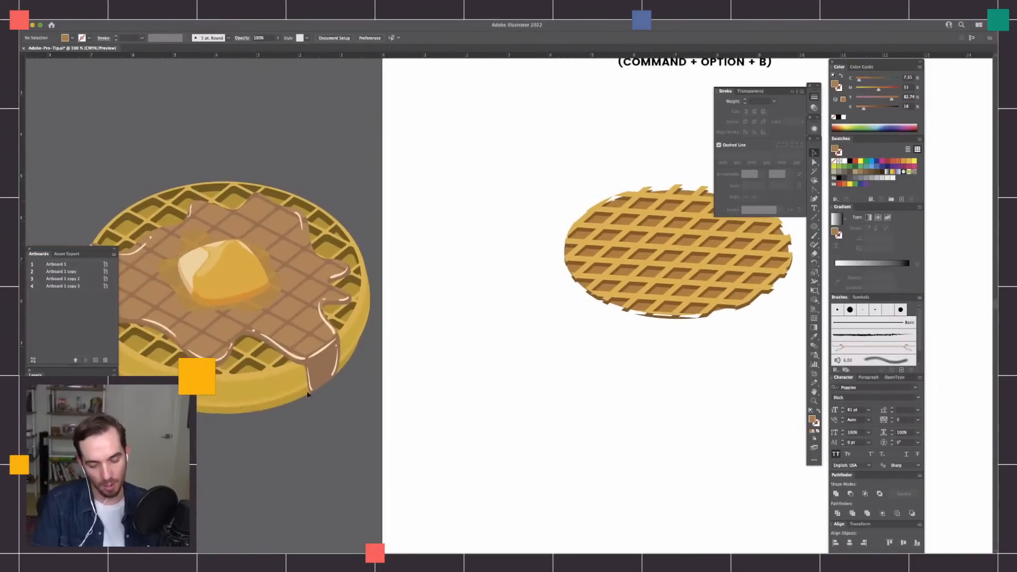
drag(512, 381, 622, 386)
drag(490, 192, 297, 350)
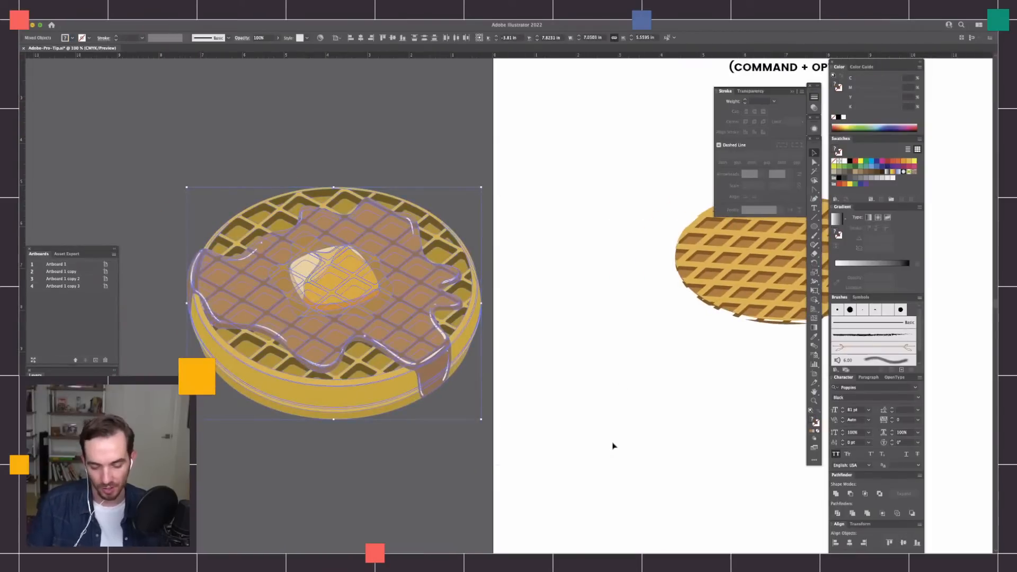
scroll(706, 398, right, 5)
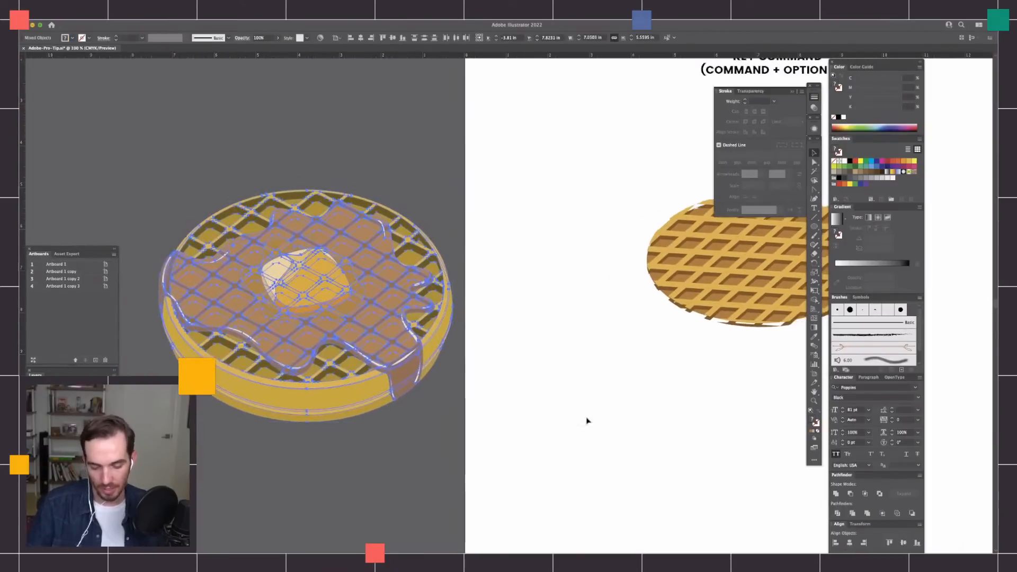
click(686, 424)
drag(695, 422, 578, 423)
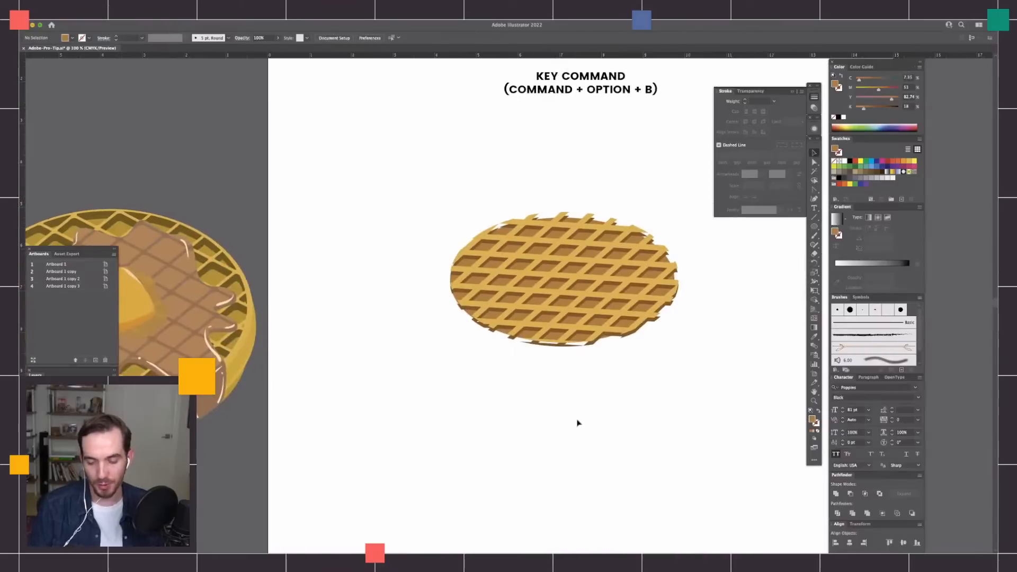
Select the whole new waffle, examine its paths in outline mode, and return to the normal preview with nothing selected.
key(super+equal)
drag(739, 370, 659, 396)
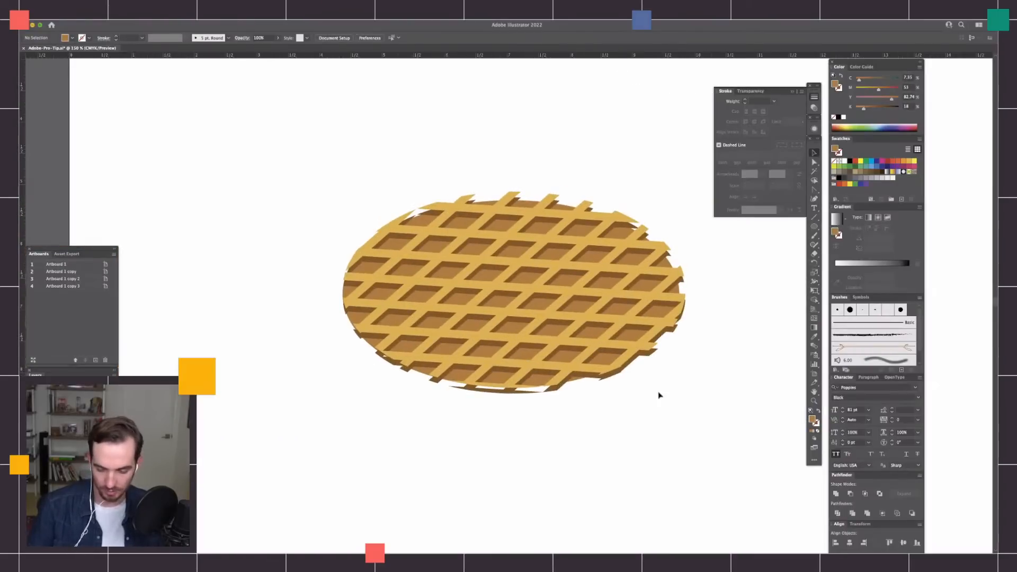
drag(683, 174, 320, 438)
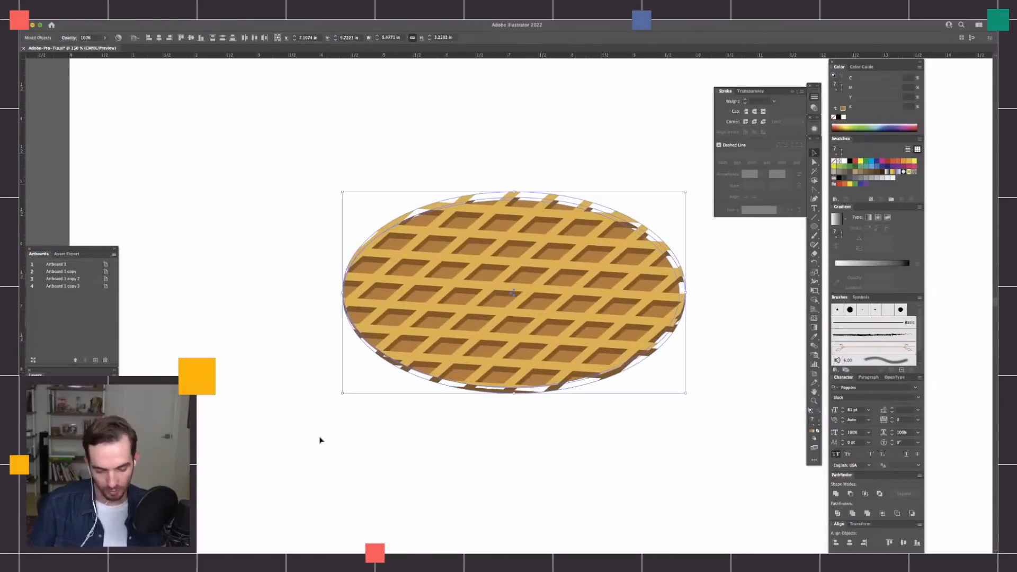
key(super+y)
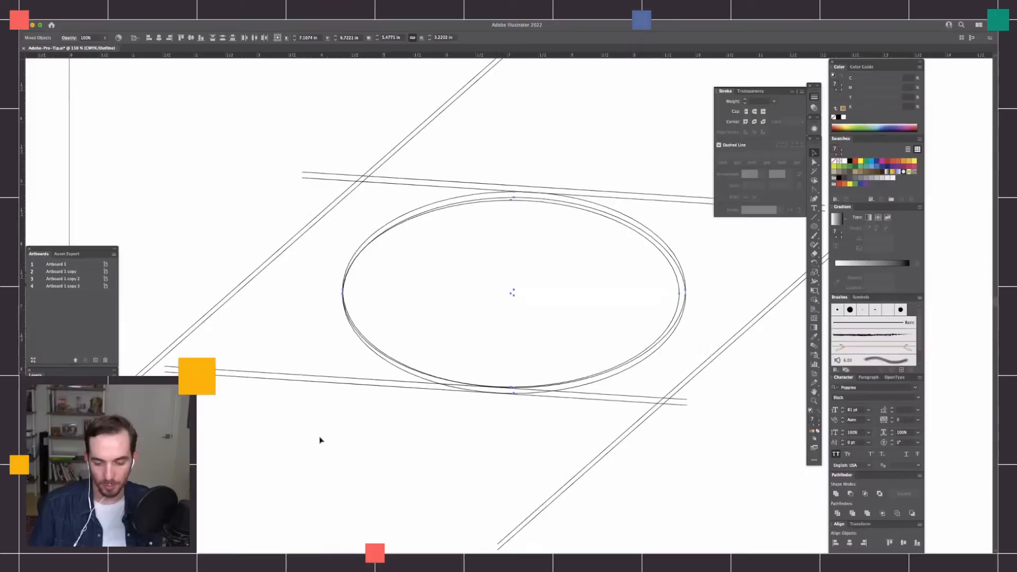
key(super+minus)
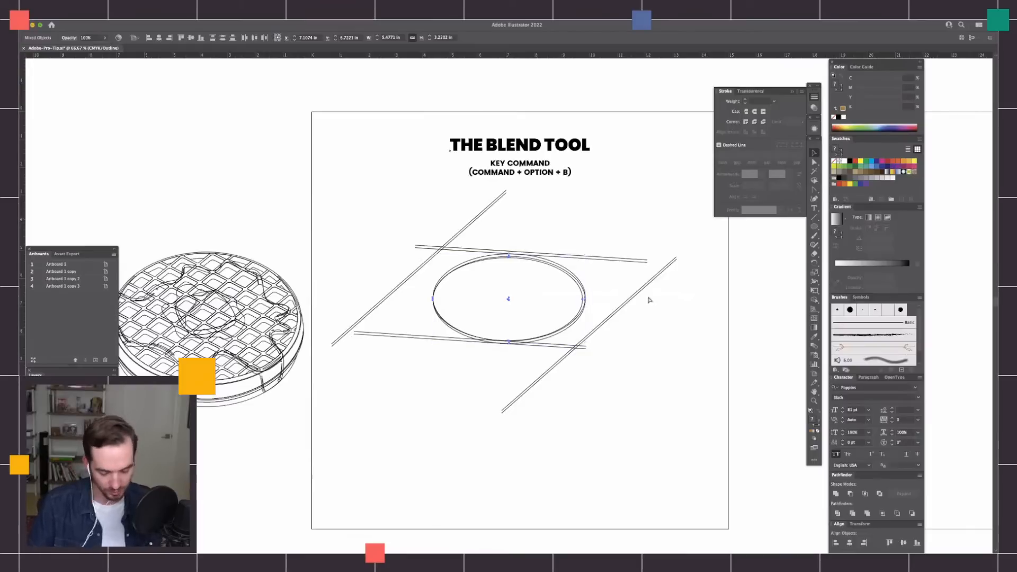
key(super+y)
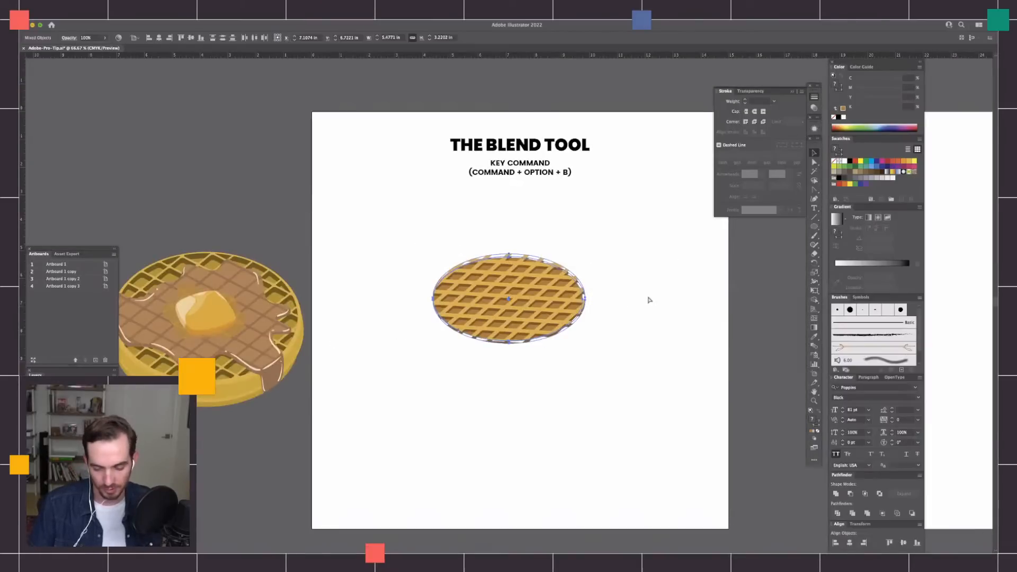
click(660, 425)
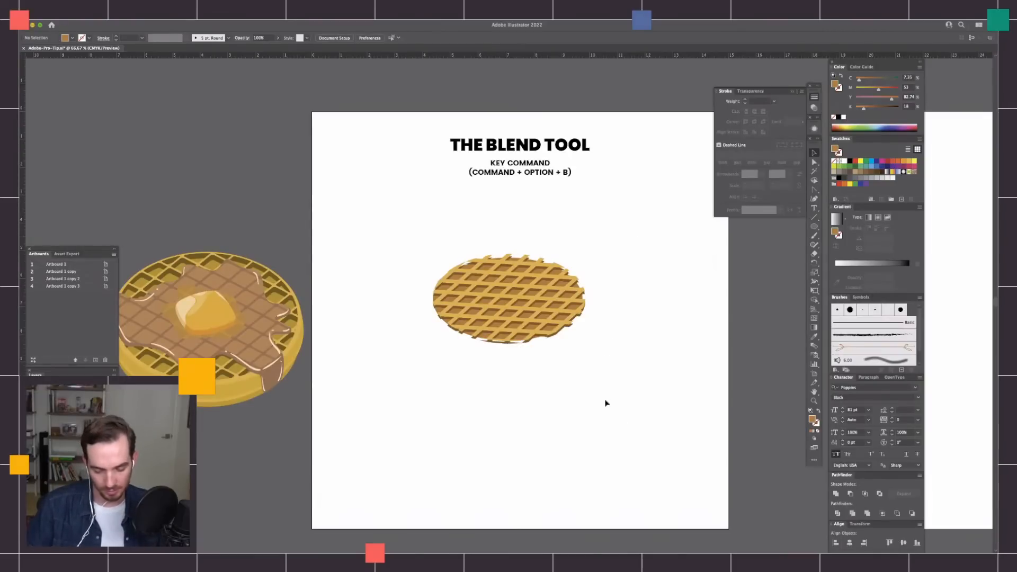
drag(531, 442, 545, 452)
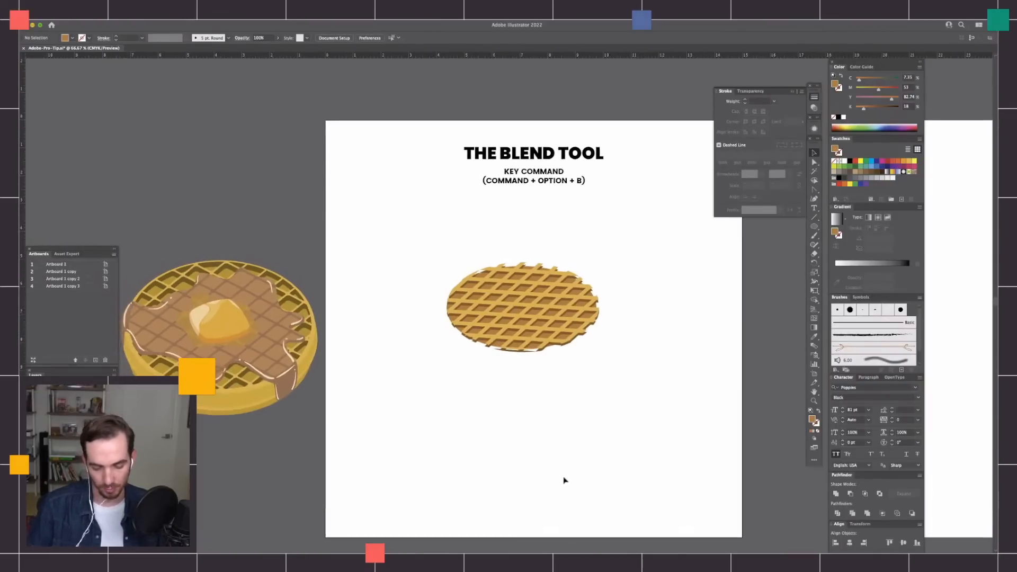
mouse_move(624, 425)
mouse_down()
mouse_move(615, 352)
mouse_move(604, 423)
mouse_up()
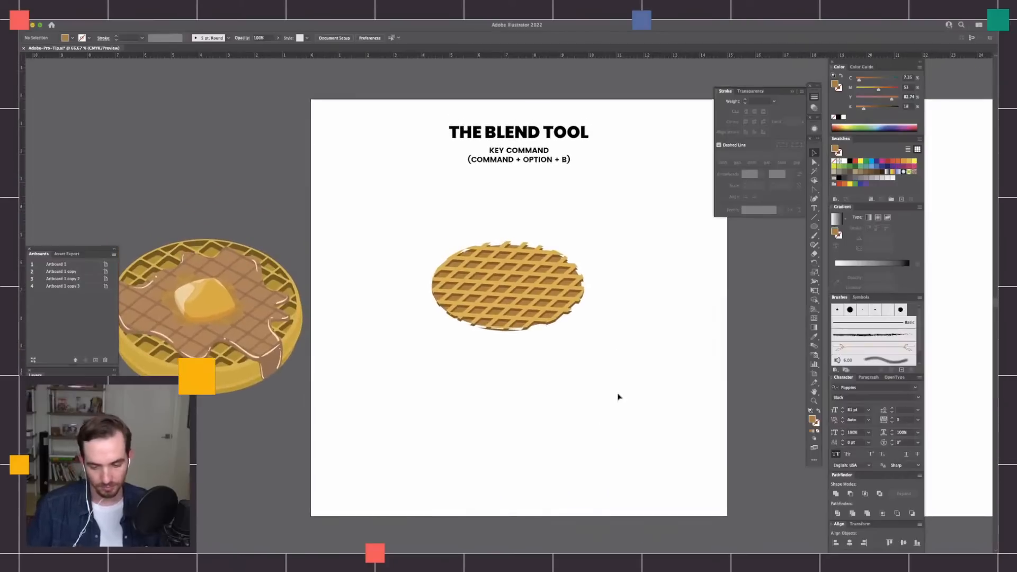
key(super+equal)
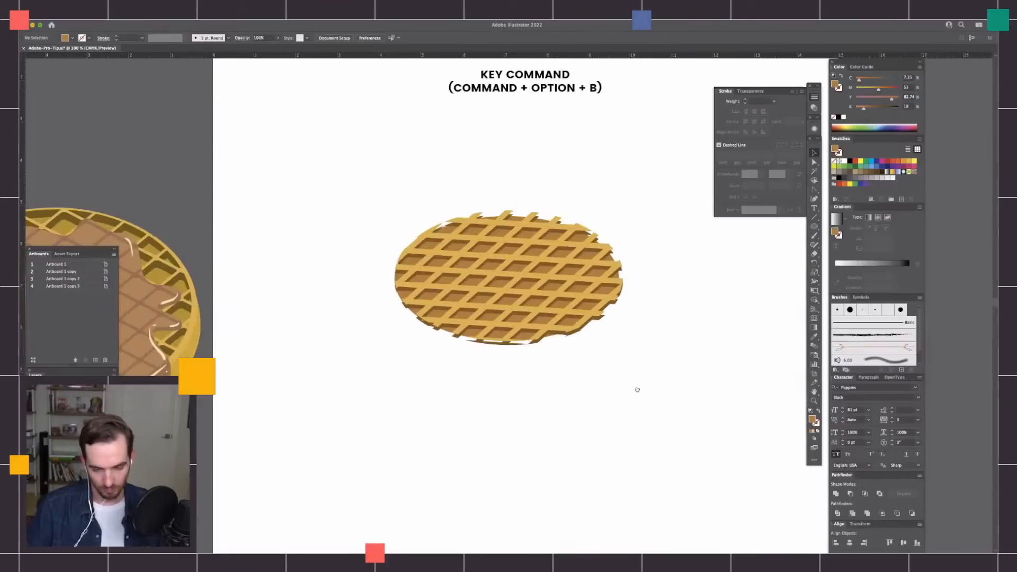
drag(652, 381, 638, 395)
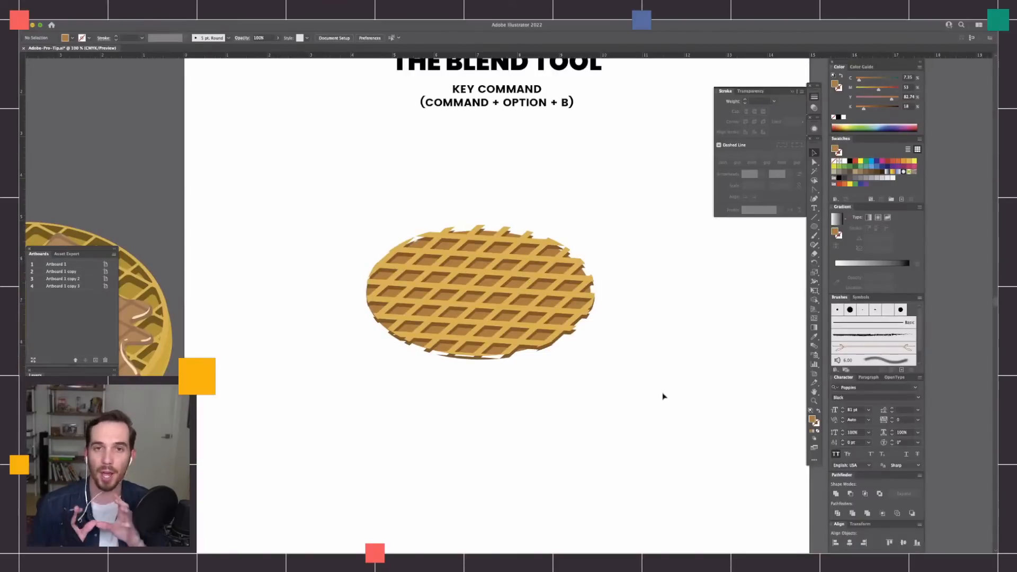
scroll(586, 389, left, 10)
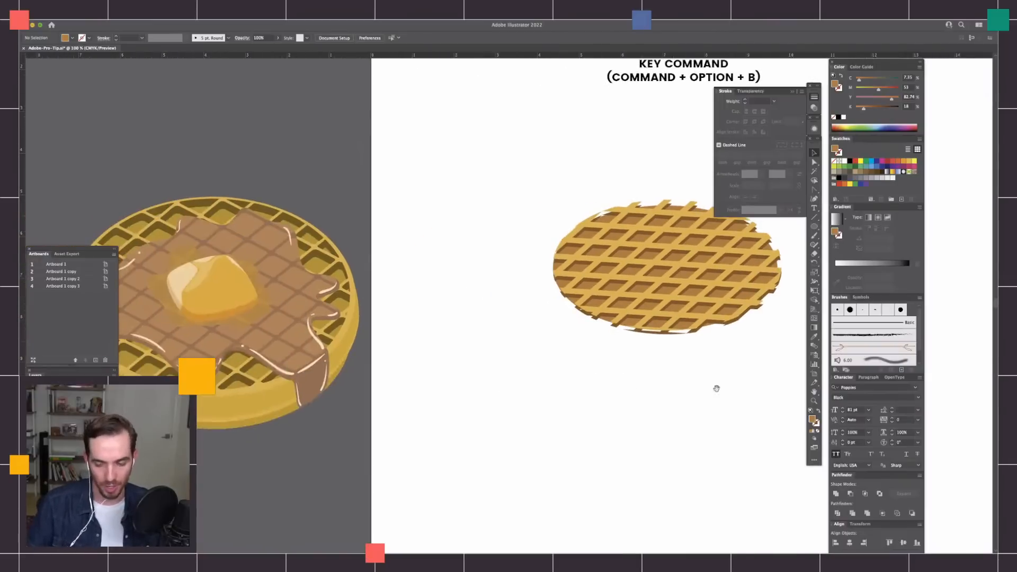
drag(758, 385, 622, 393)
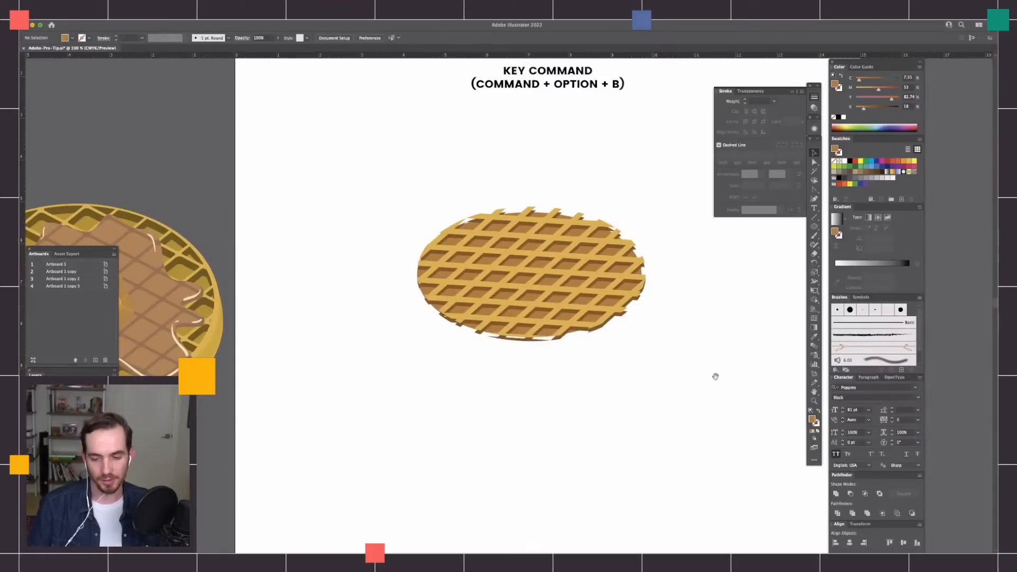
Move the wavy gradient blend and the triangle blend to the right side of the Gradient artboard to clear working space.
scroll(715, 374, right, 15)
scroll(630, 321, right, 10)
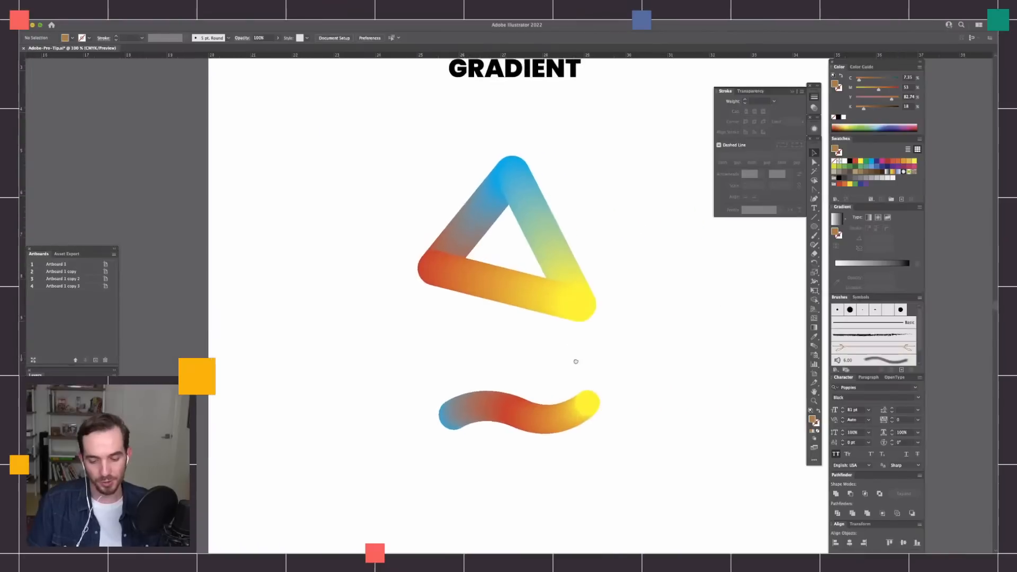
key(super+minus)
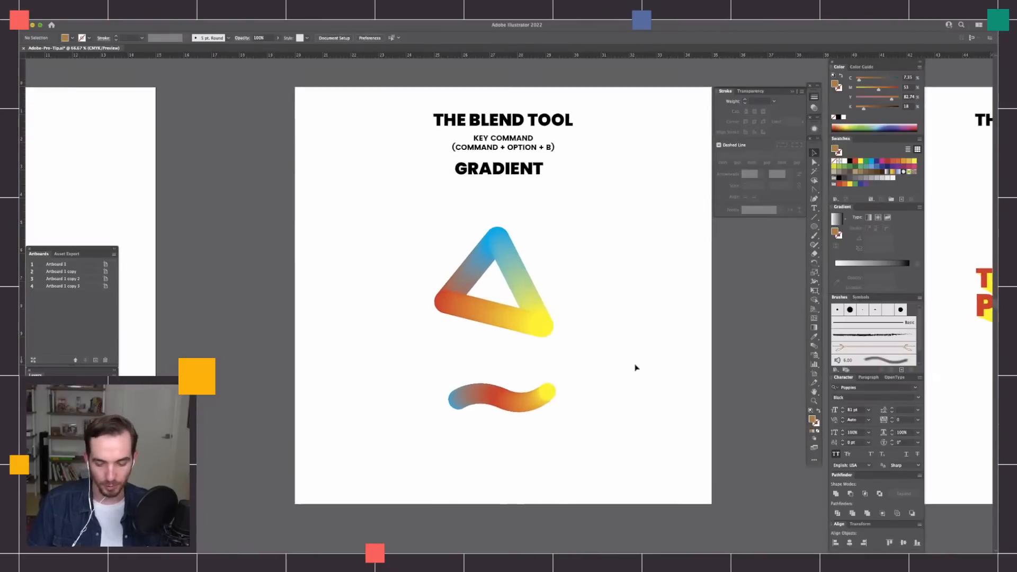
drag(420, 474, 599, 366)
drag(548, 394, 740, 384)
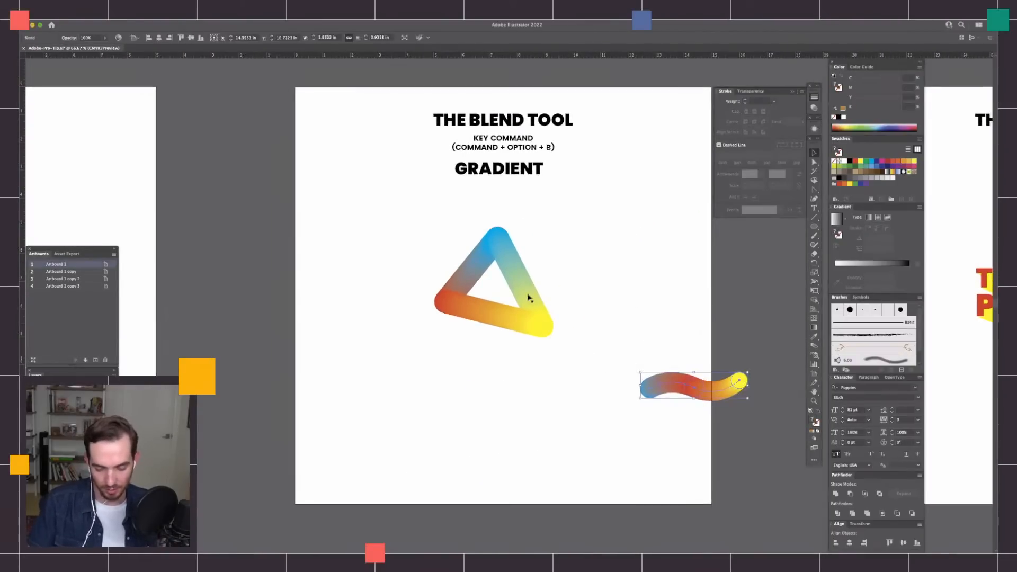
drag(526, 294, 624, 256)
drag(535, 327, 643, 296)
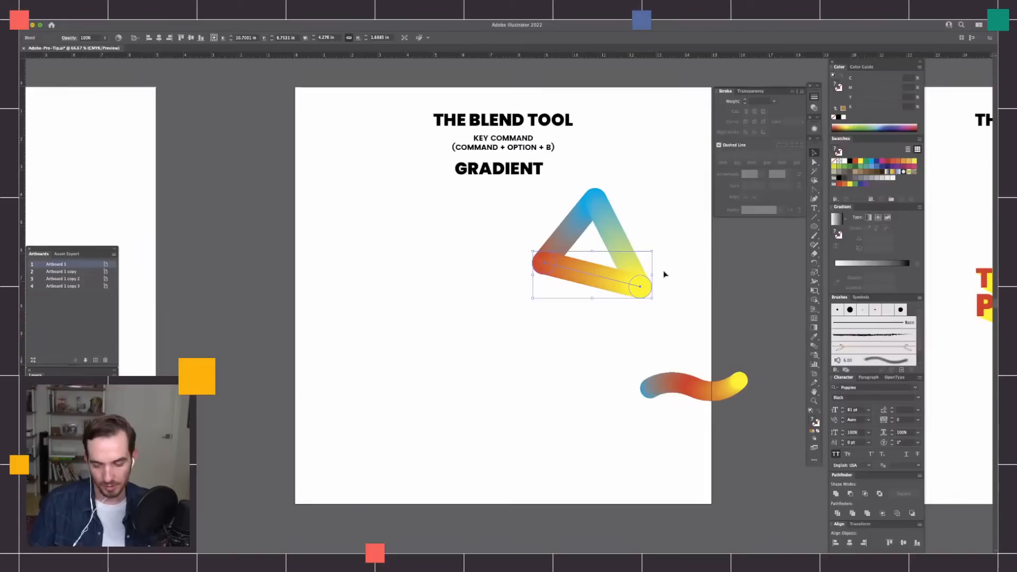
Examine the gradient triangle's circles and spines in outline mode, return to preview, and clear the selection.
key(super+y)
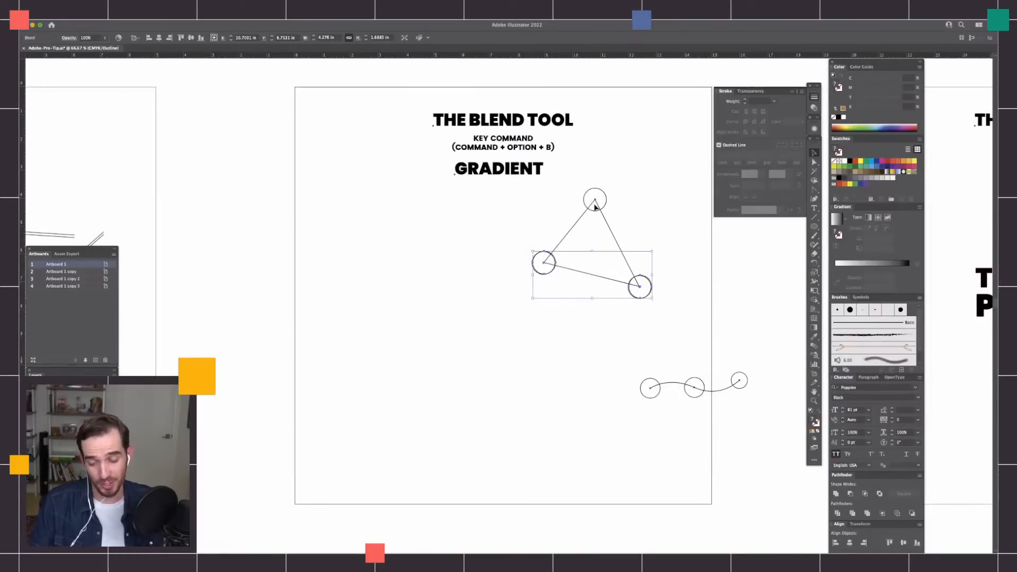
key(super+y)
key(a)
click(663, 317)
Draw a circle about 0.96 in across in the cleared area and fill it with yellow sampled from the triangle's corner.
key(l)
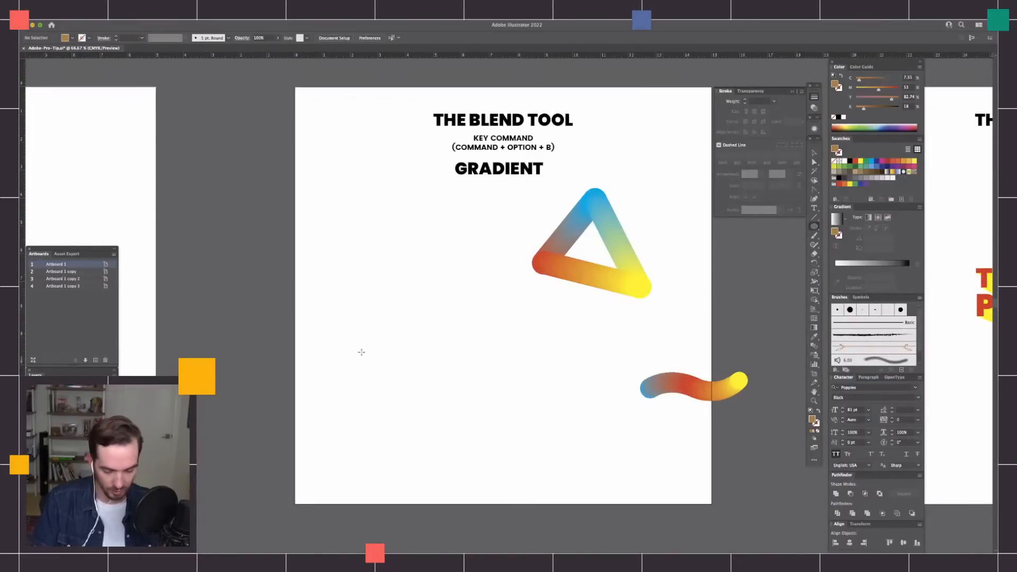
drag(360, 326, 387, 352)
key(i)
click(648, 283)
key(v)
click(397, 348)
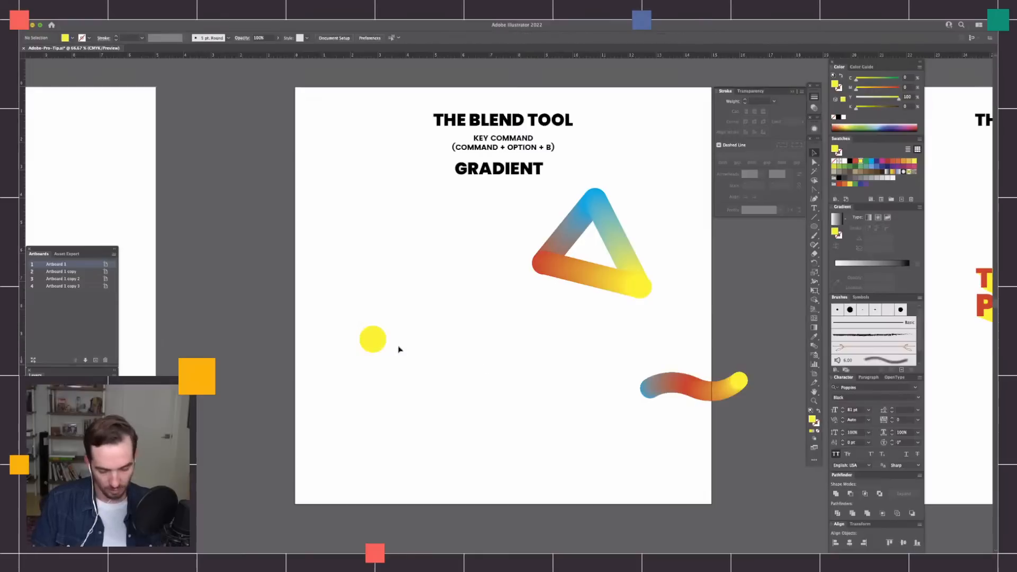
Duplicate the circle to form three triangle corners, colouring the copies with blue and red sampled from the finished triangle.
drag(380, 348, 477, 342)
click(596, 200)
key(v)
key(i)
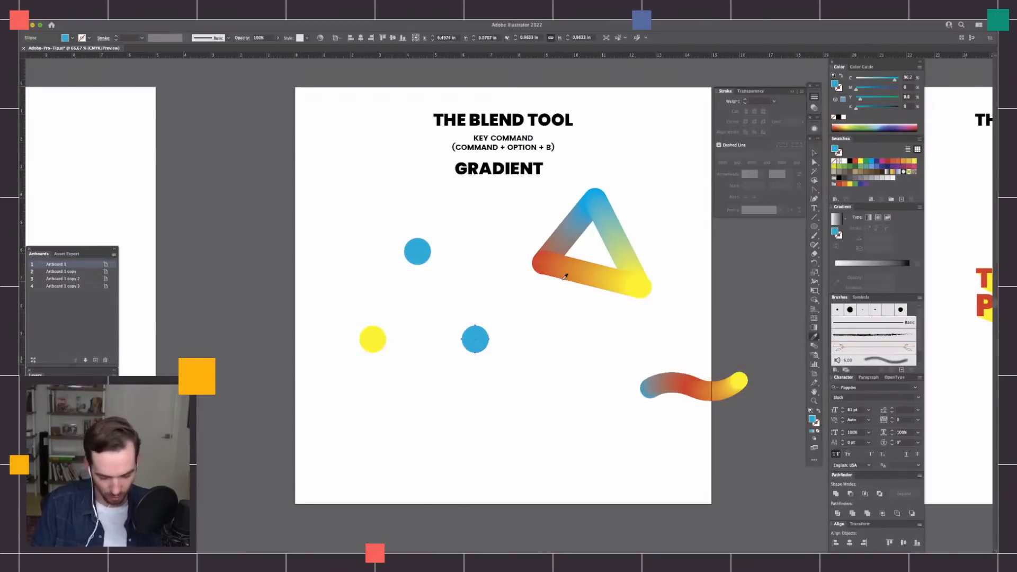
click(543, 259)
key(v)
click(531, 364)
Raise the red circle slightly, select all three circles, and shift them together a little to the right.
drag(475, 340, 469, 323)
click(566, 389)
drag(486, 236, 358, 354)
drag(469, 327, 494, 333)
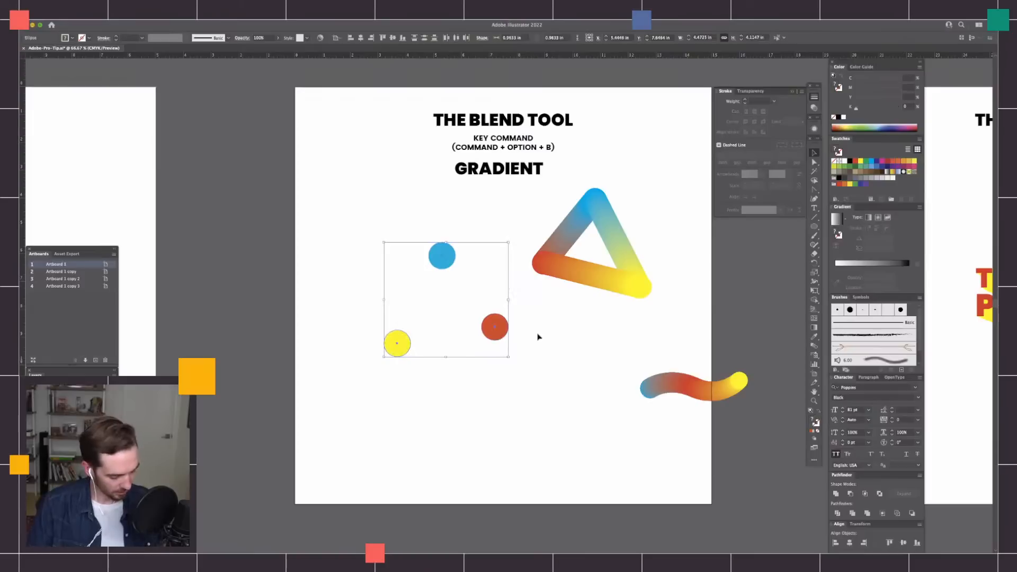
Blend the yellow, blue and red circles into one gradient shape and deselect it.
key(w)
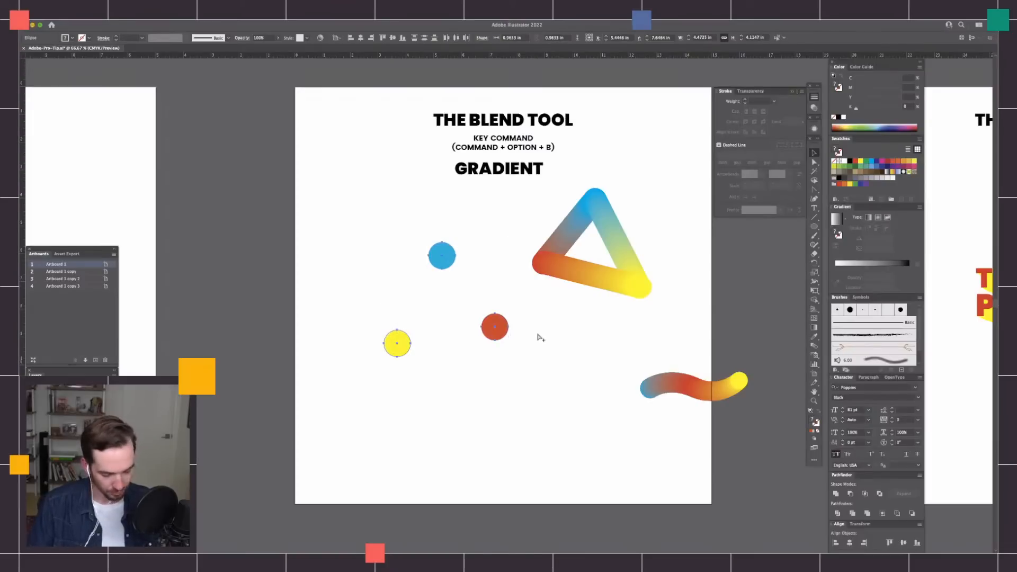
key(super+alt+b)
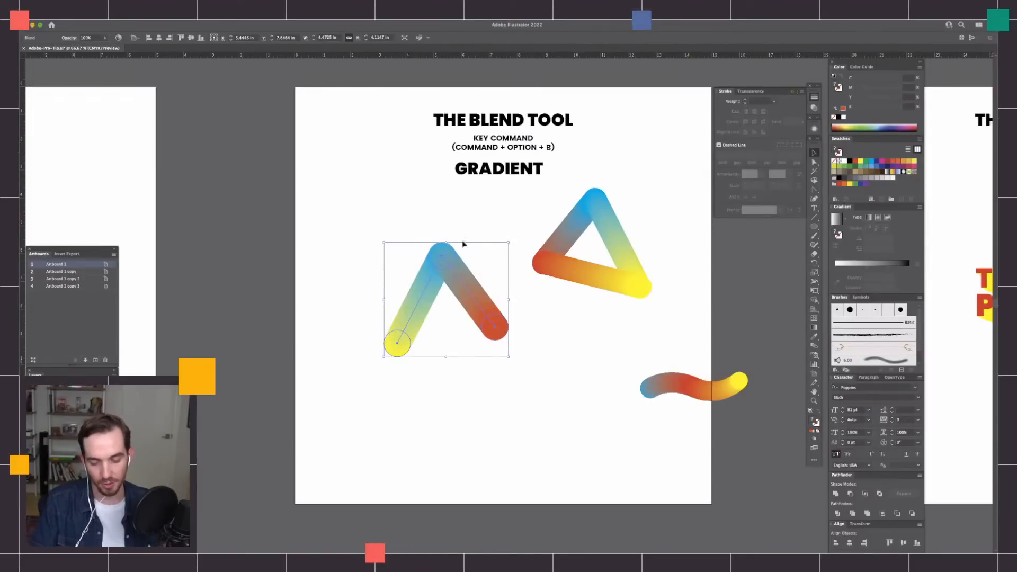
click(529, 364)
Copy the blend's yellow and red end circles and paste the copies in front at the same position.
key(super+1)
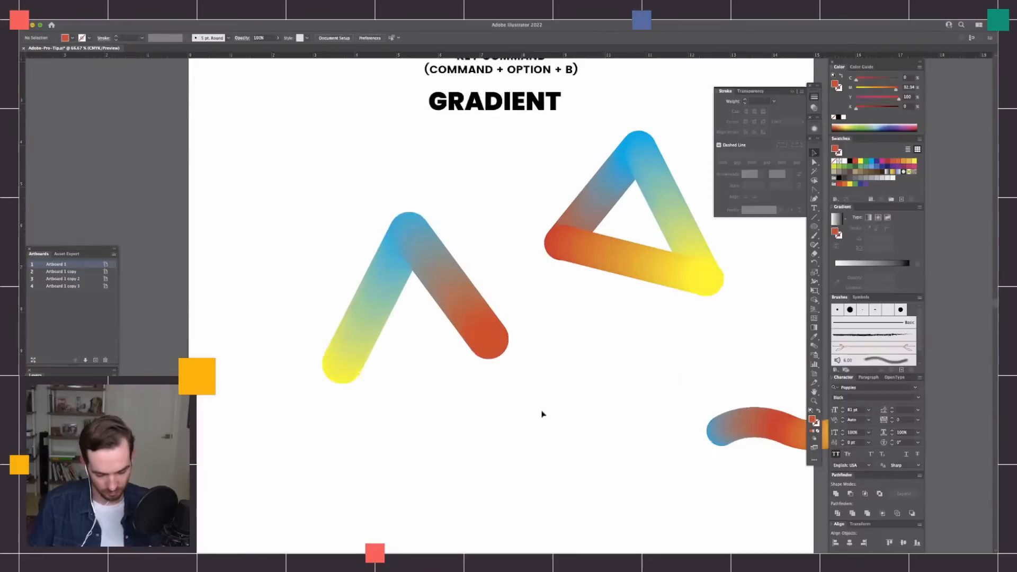
drag(646, 344, 646, 302)
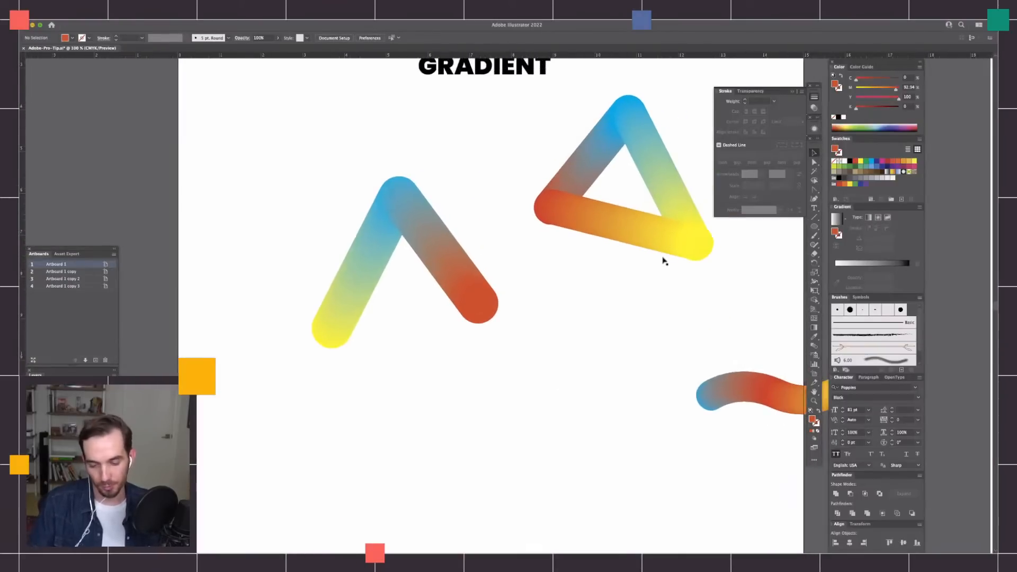
key(a)
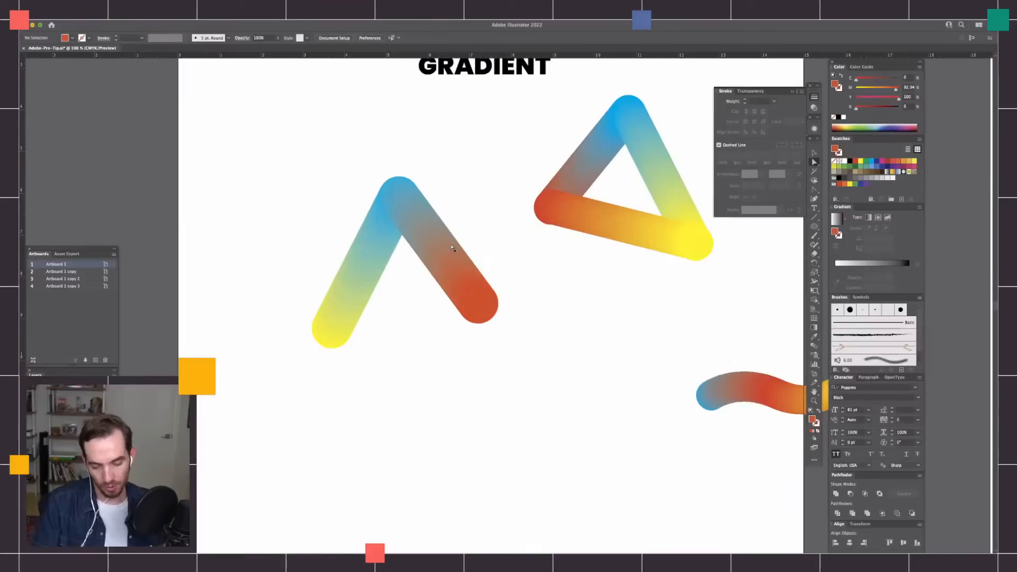
click(332, 337)
shift+click(477, 306)
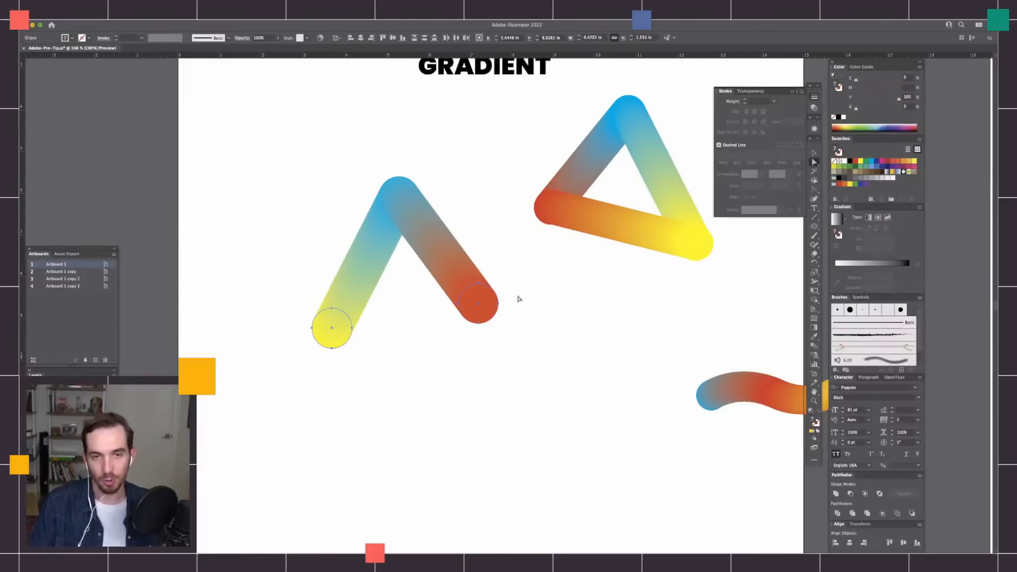
drag(527, 299, 548, 300)
click(553, 312)
click(355, 335)
click(578, 325)
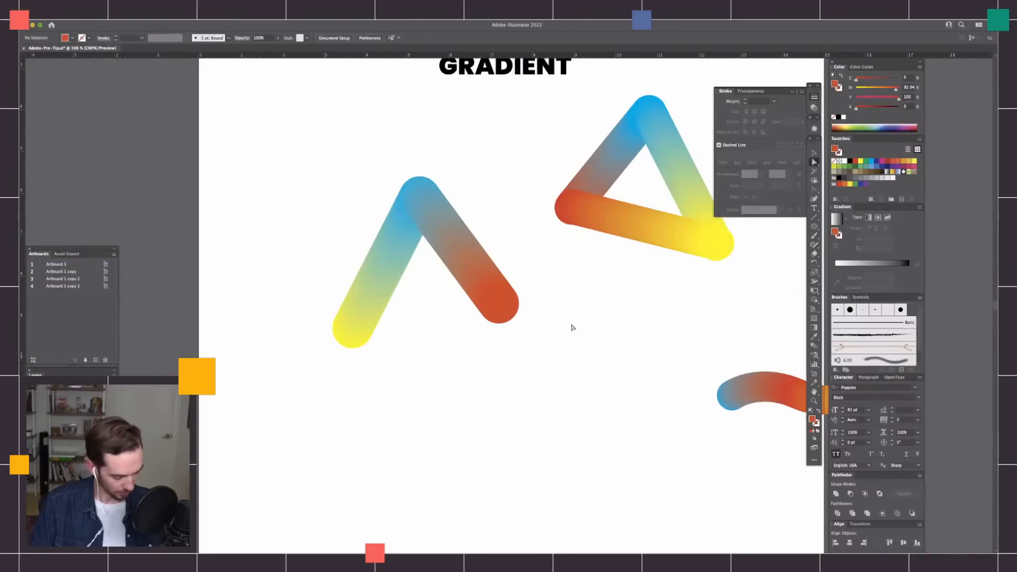
key(super+f)
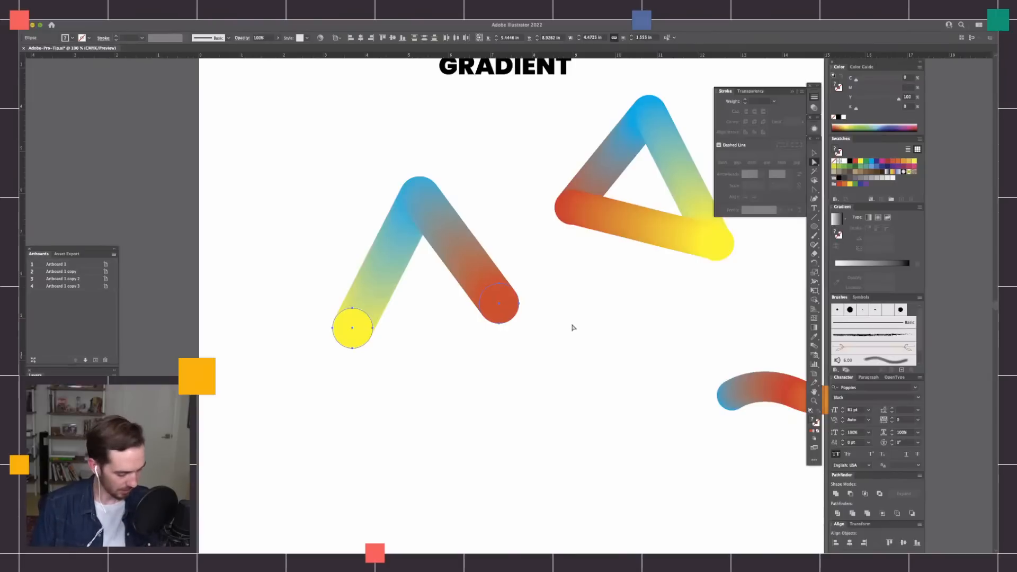
Blend the pasted yellow and red circles to close the triangle's third side, and clear the selection.
key(super)
key(super)
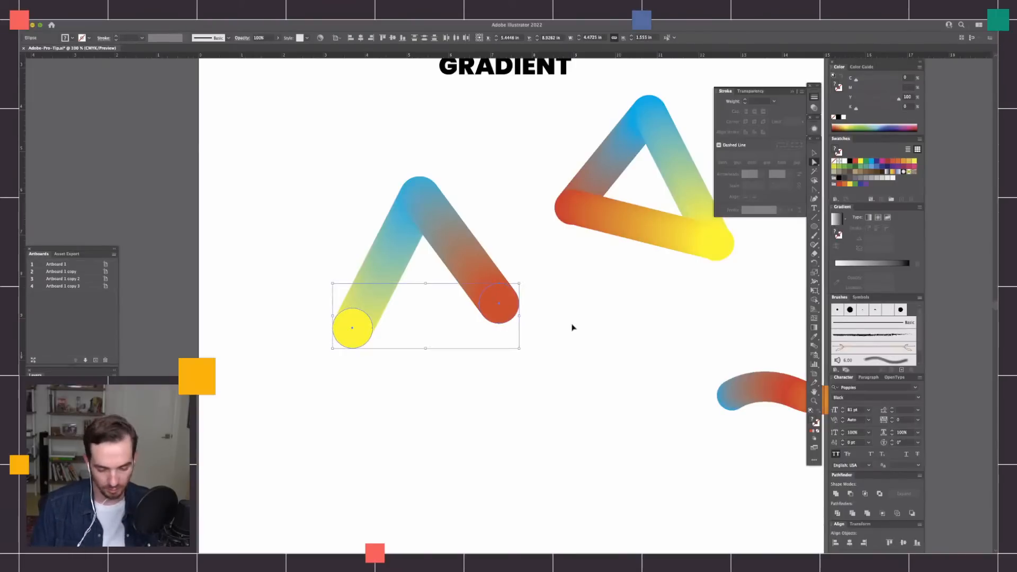
key(super)
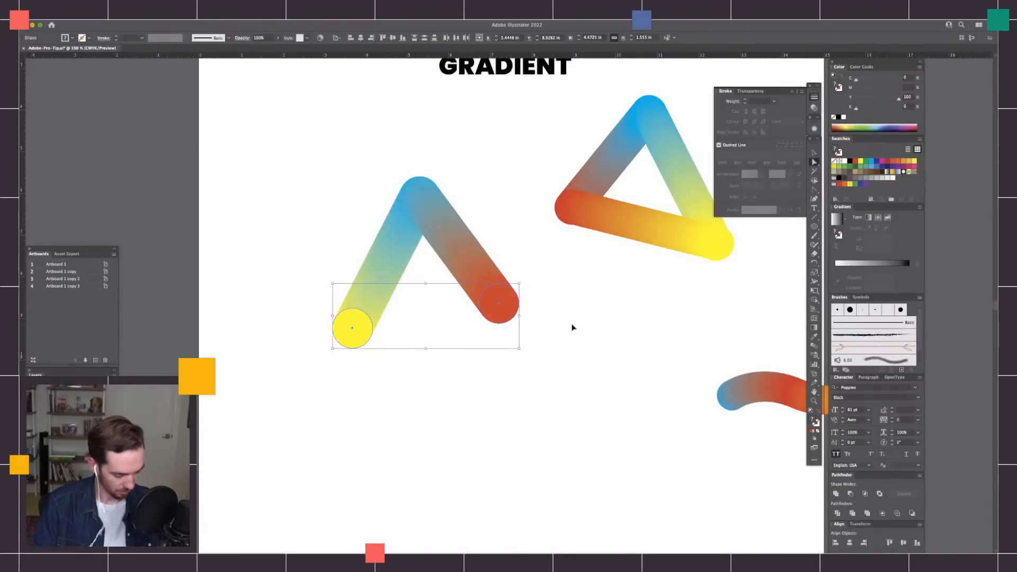
key(super+alt+b)
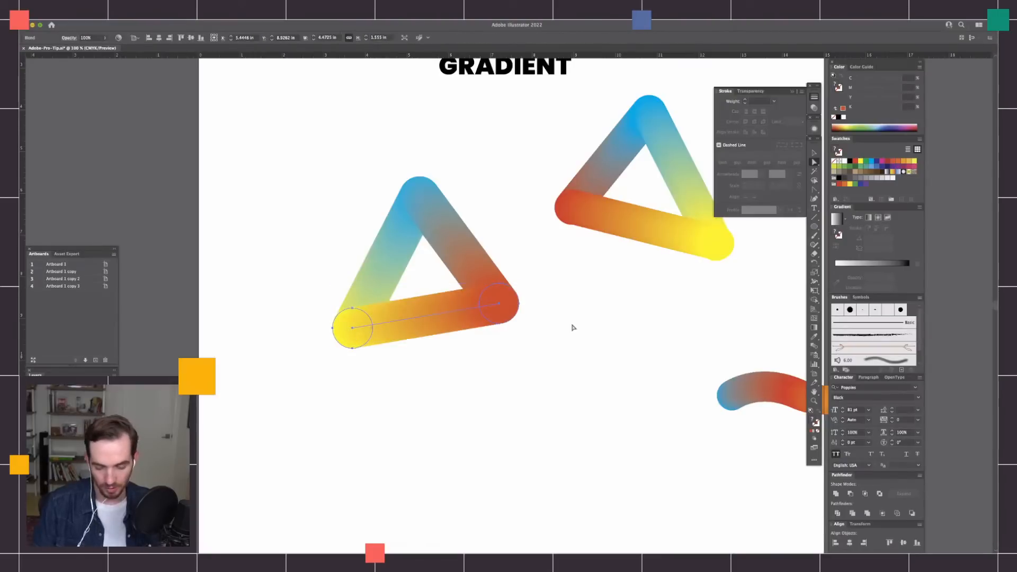
click(555, 365)
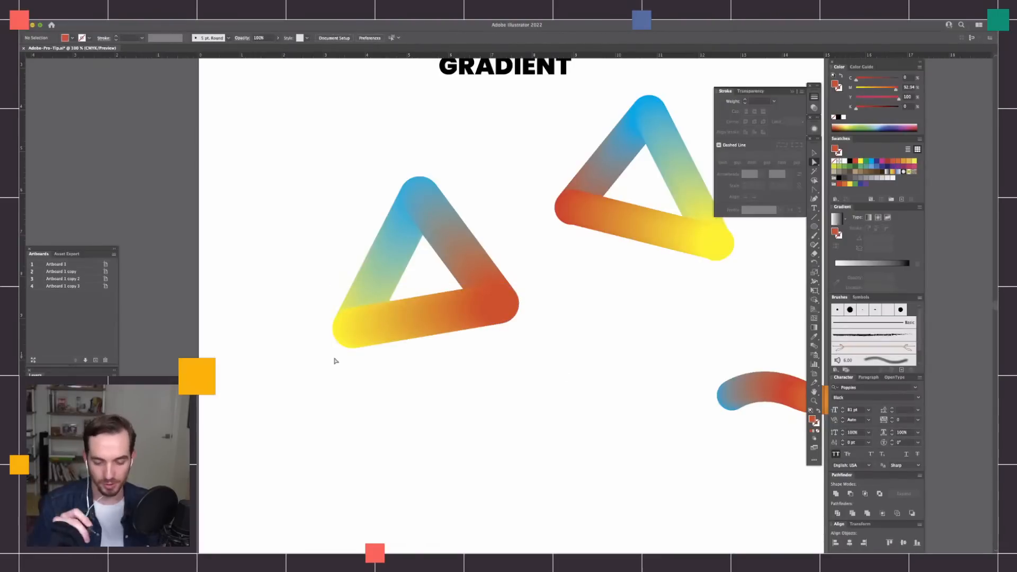
Move the wavy gradient blend back onto the artboard, below and between the two triangles, and deselect it.
scroll(545, 339, up, 1)
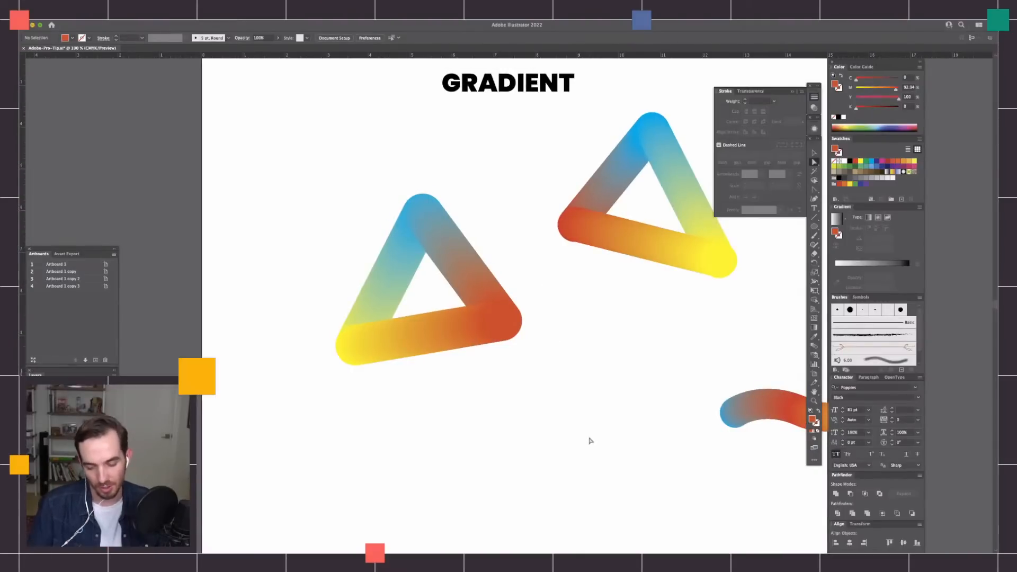
scroll(580, 339, right, 2)
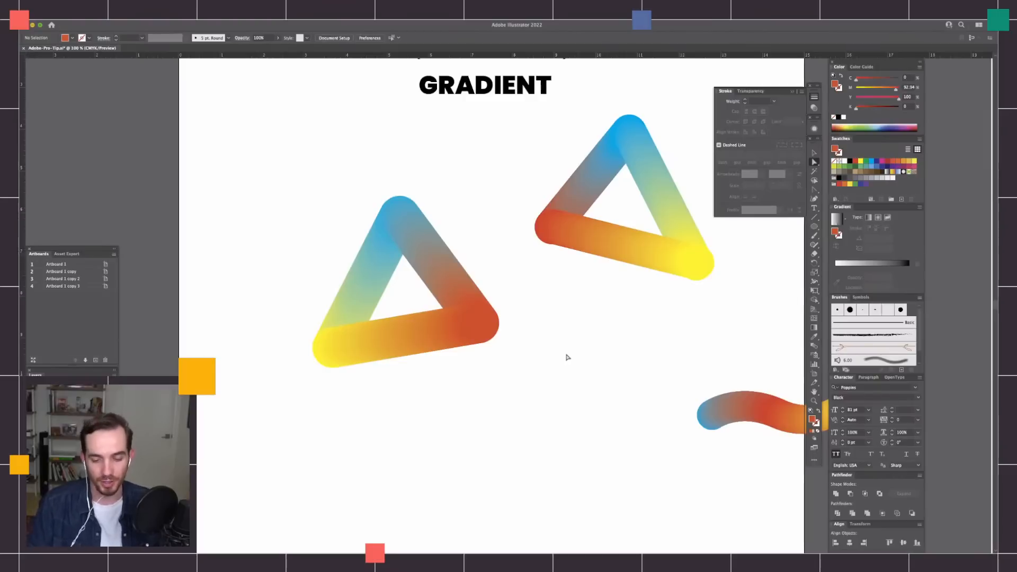
drag(595, 320, 513, 272)
drag(602, 283, 767, 390)
mouse_move(736, 350)
mouse_down()
mouse_move(524, 385)
mouse_move(597, 374)
mouse_move(597, 393)
mouse_move(542, 453)
mouse_move(560, 444)
mouse_up()
click(625, 395)
Reshape the wavy blend by moving its yellow end circle up and then left, checking the spine in outline mode.
key(a)
mouse_move(621, 388)
mouse_down()
mouse_move(595, 262)
mouse_move(584, 257)
mouse_up()
key(ctrl+y)
click(631, 325)
drag(590, 254, 593, 287)
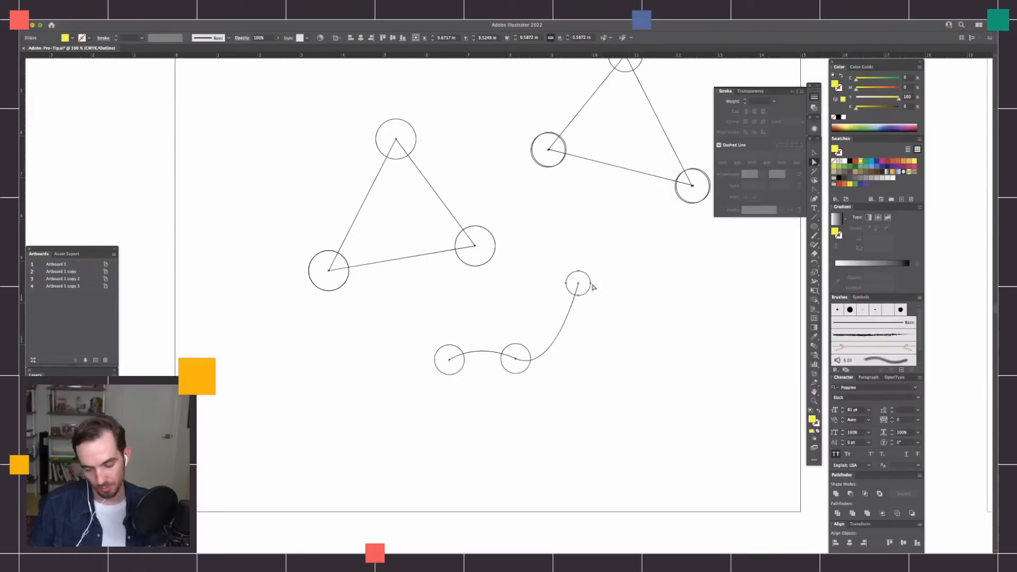
key(super+y)
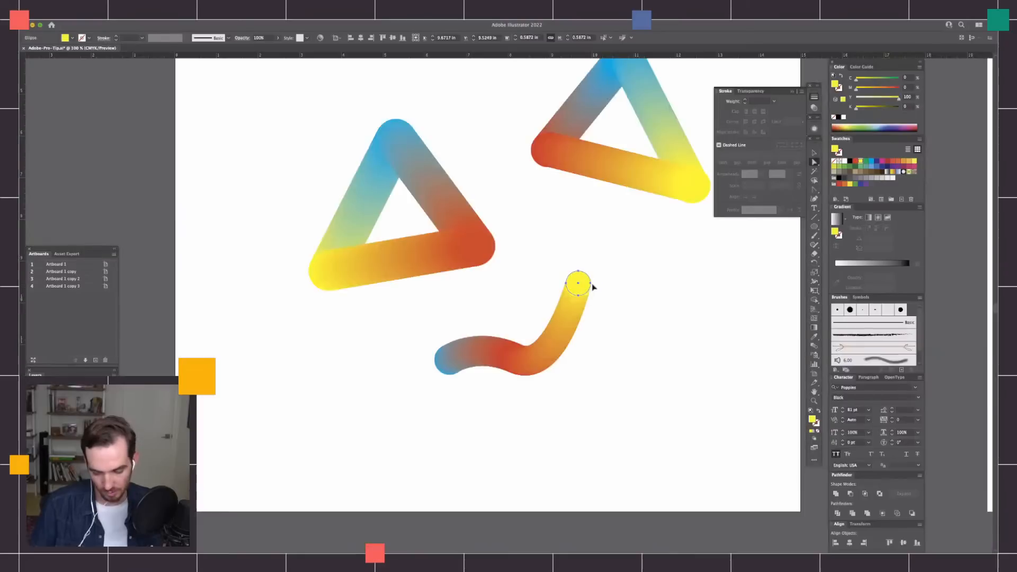
mouse_move(579, 274)
mouse_down()
mouse_move(613, 335)
mouse_move(581, 431)
mouse_move(493, 450)
mouse_move(533, 434)
mouse_move(596, 289)
mouse_move(530, 258)
mouse_move(581, 284)
mouse_move(525, 284)
mouse_up()
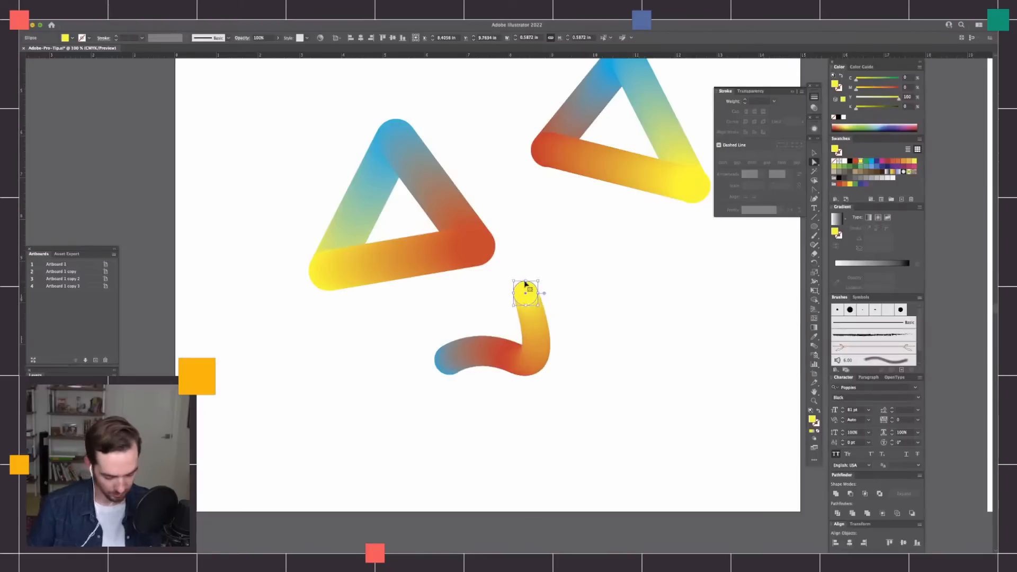
Set the wavy blend's spacing to Specified Distance with a value of 1.125 in.
key(super+equal)
key(super+equal)
drag(660, 411, 667, 353)
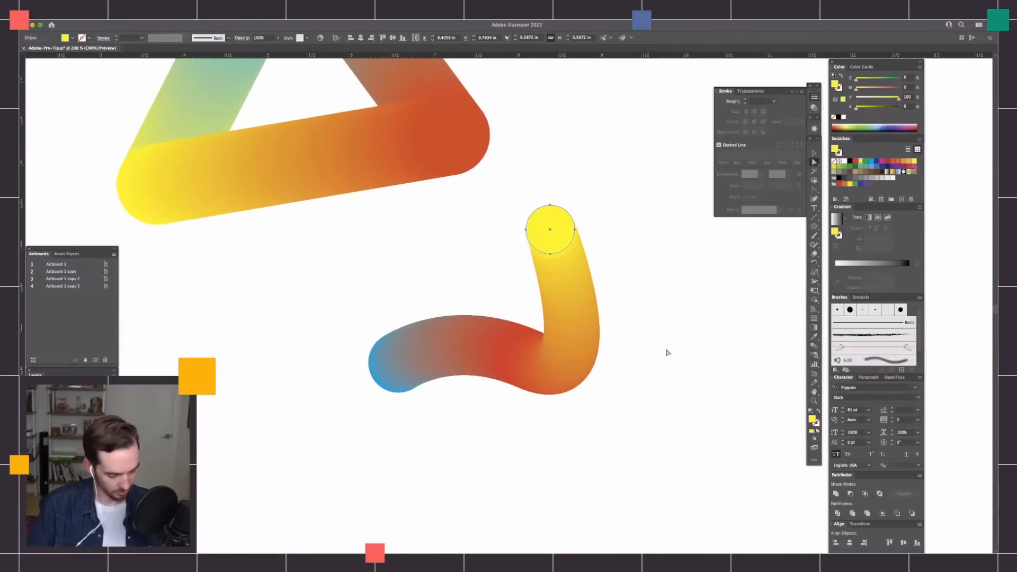
drag(597, 205, 429, 445)
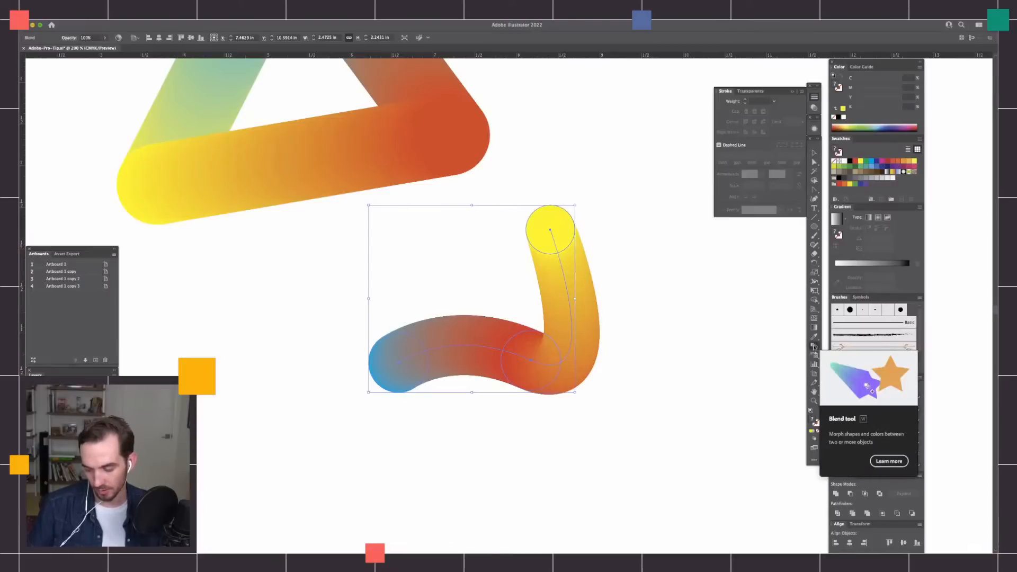
double_click(816, 347)
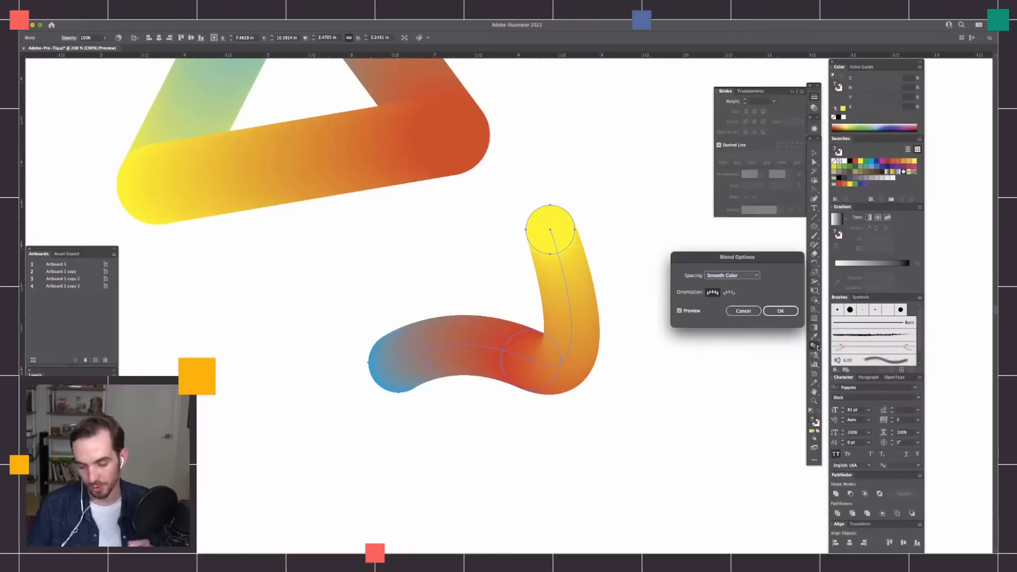
drag(777, 261, 706, 246)
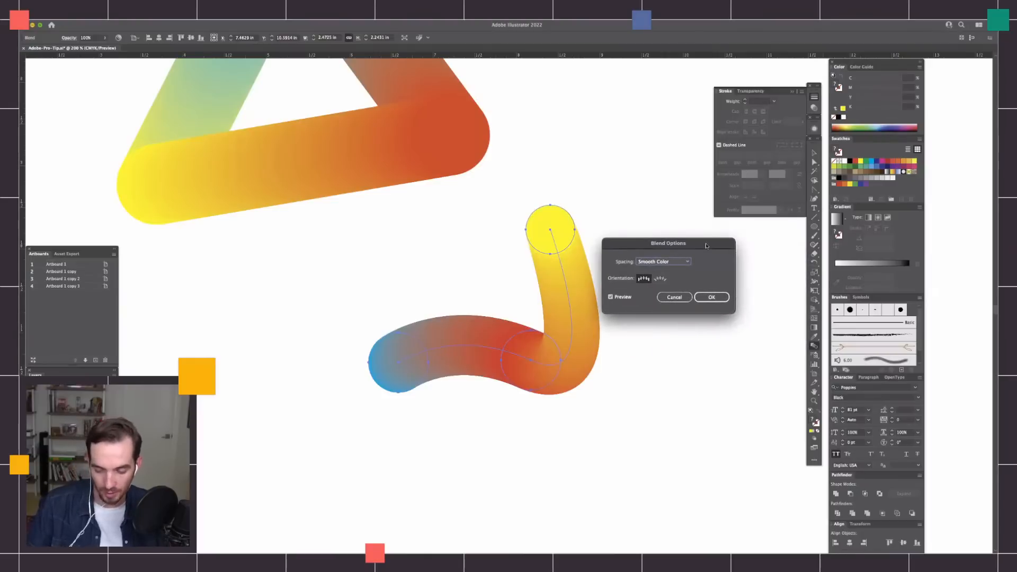
click(684, 261)
click(678, 289)
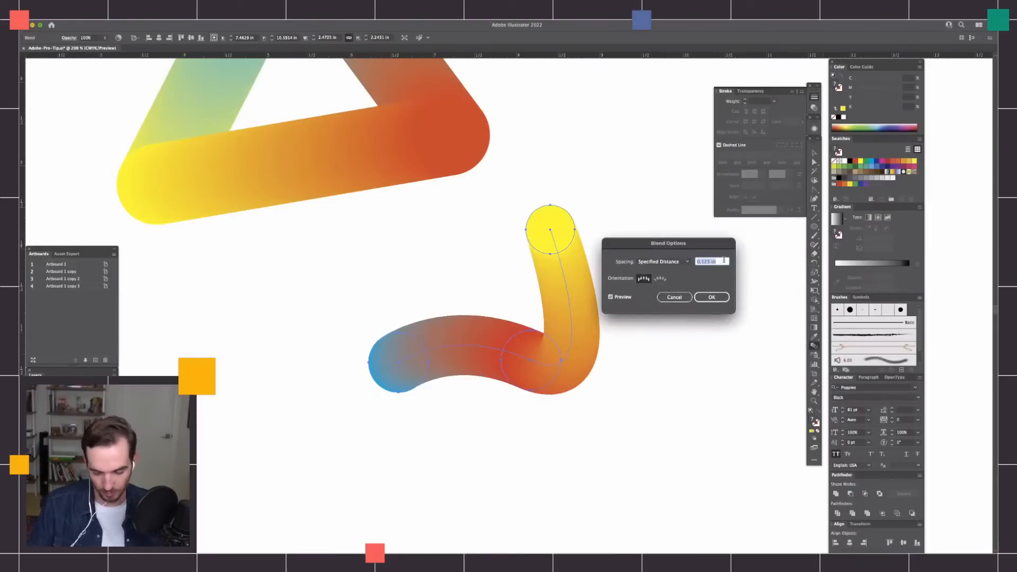
text(1.125)
key(Tab)
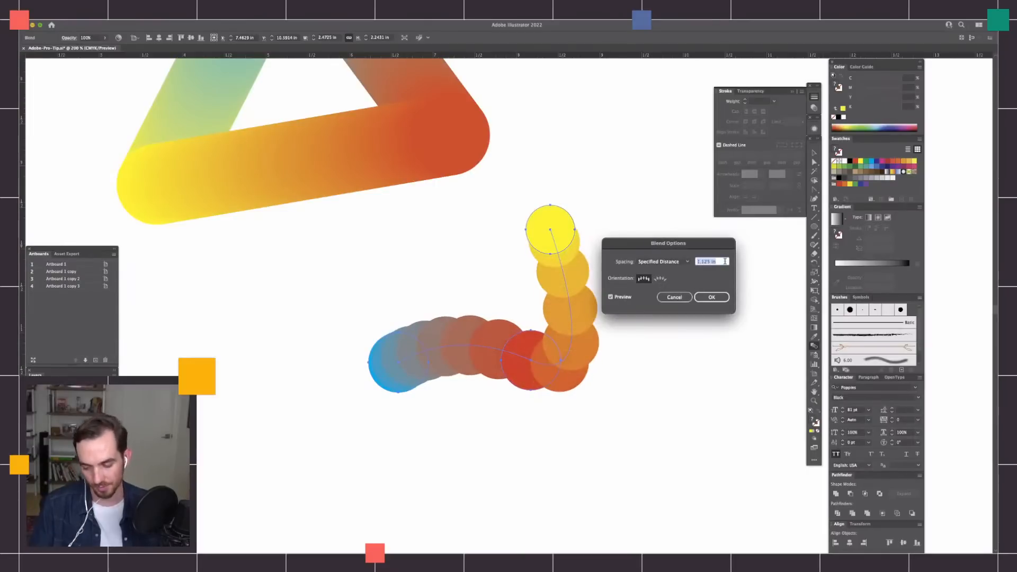
Increase the blend's specified distance to 2.25 in to spread its circles further apart.
text(2)
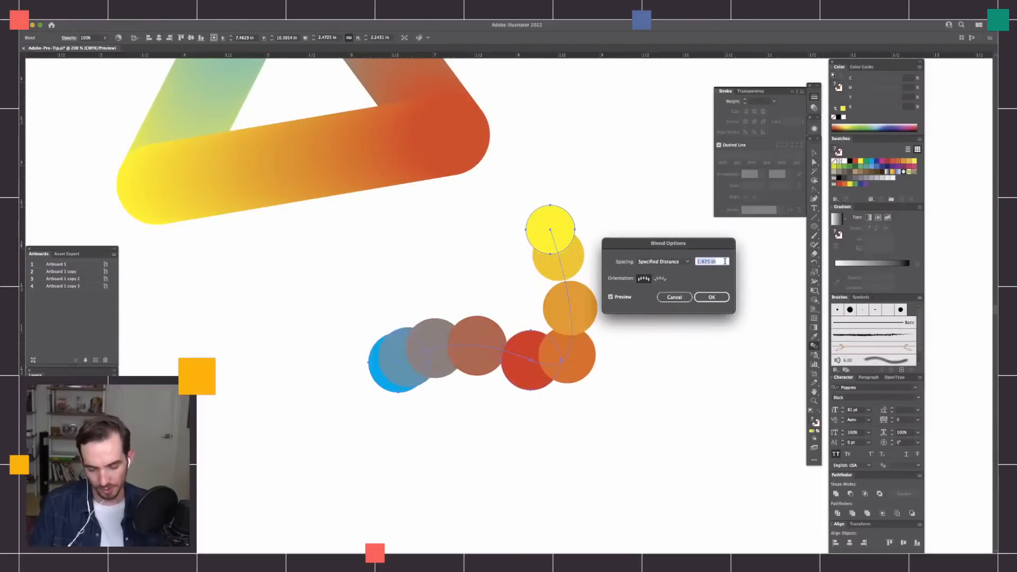
key(Tab)
text(2.25)
key(Tab)
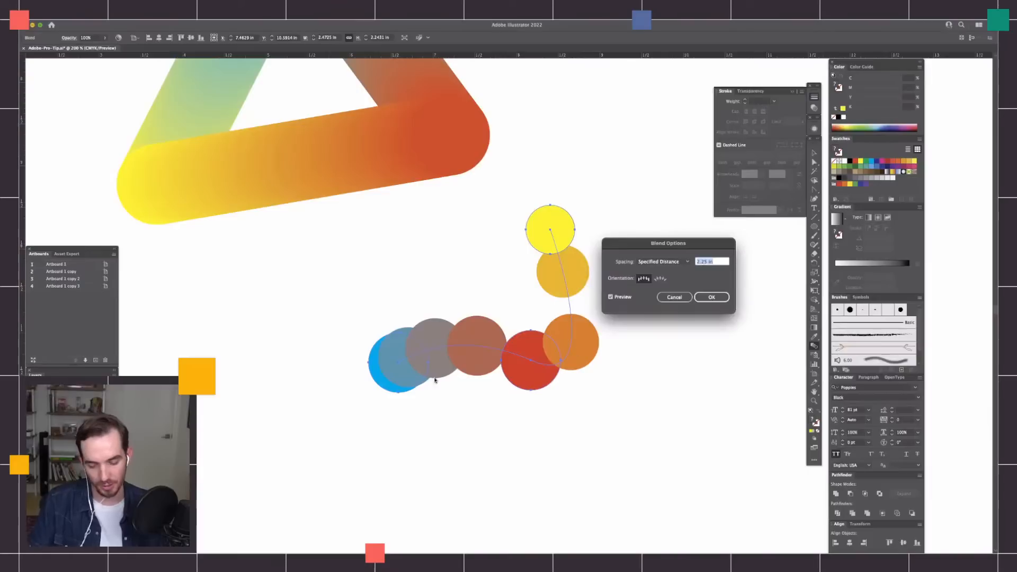
Reduce the blend's specified distance in stages through 2 in and 0.125 in to 0.0013 in.
key(Down)
key(Down)
key(Down)
key(Down)
key(Down)
key(Down)
key(Down)
key(Down)
key(Down)
key(Down)
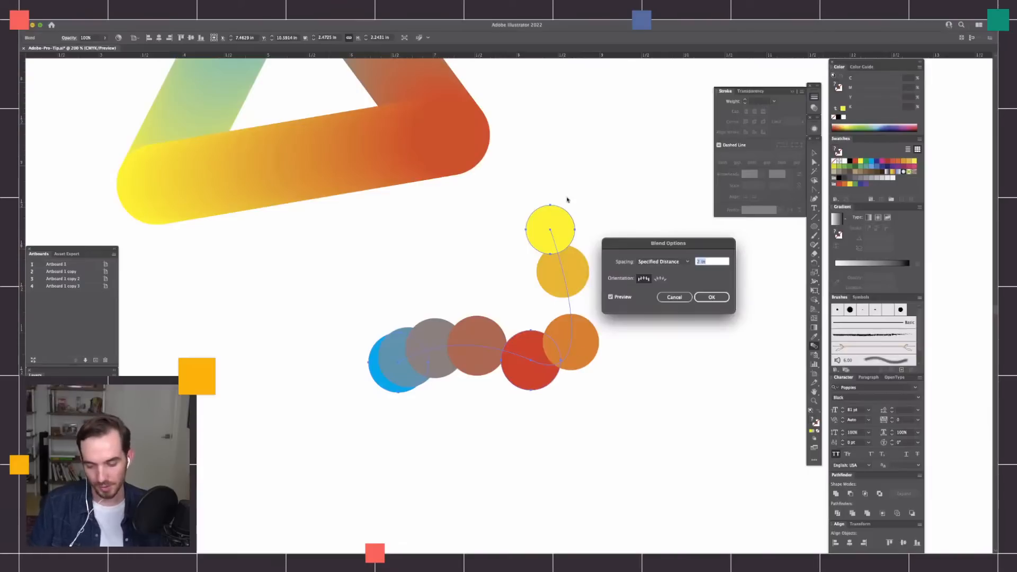
key(Down)
key(Down)
key(Down)
key(Down)
key(Down)
key(Down)
key(Down)
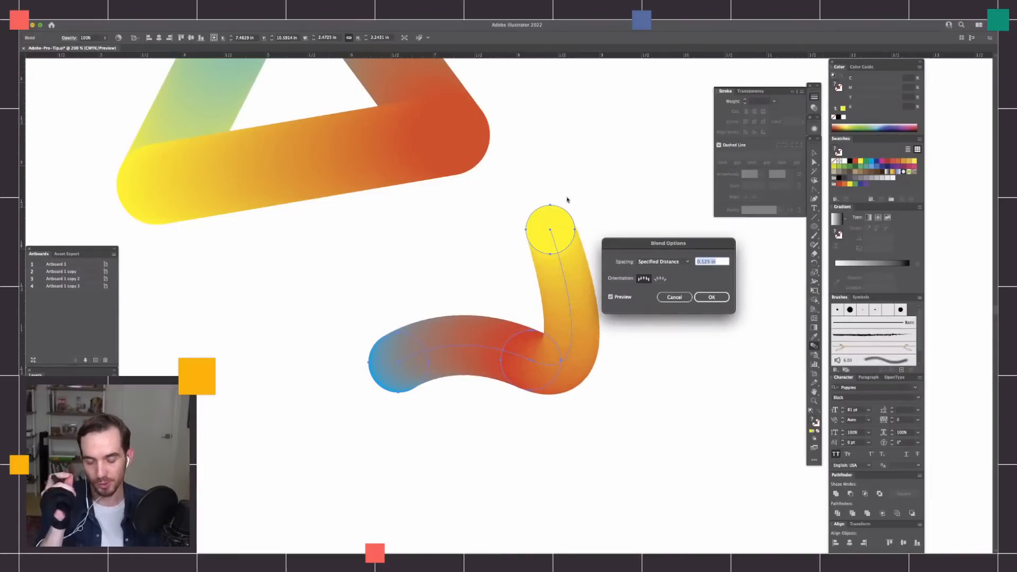
key(Down)
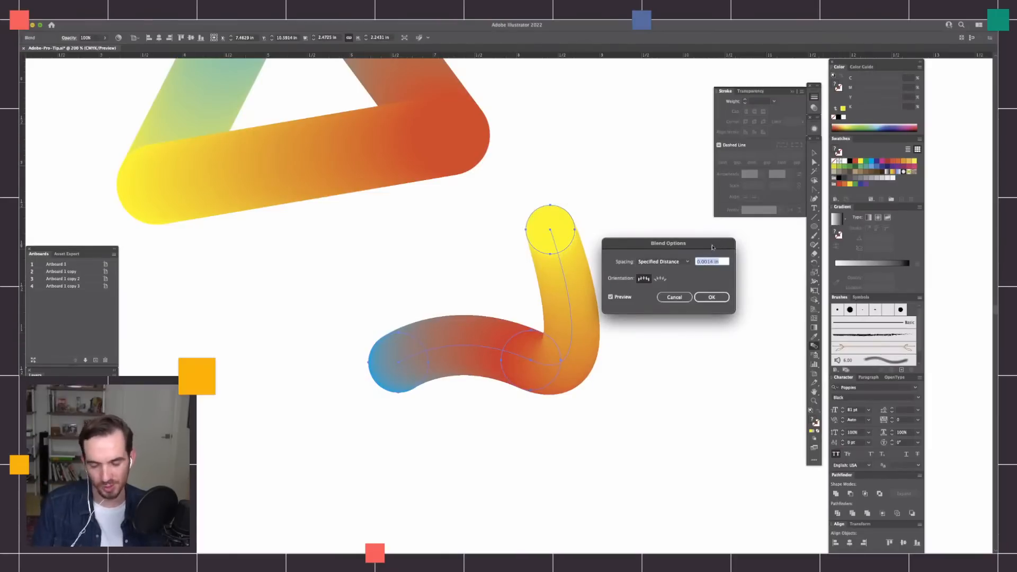
Set the blend's specified distance to 0.875 in and apply the blend options.
text(1.125)
key(Tab)
key(Down)
key(Down)
key(Down)
key(Down)
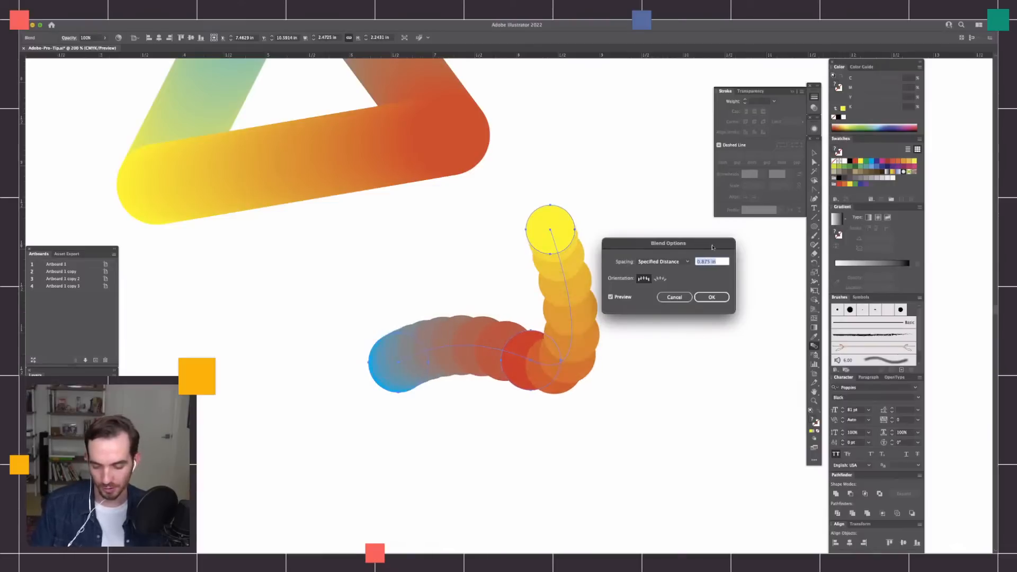
drag(700, 247, 706, 250)
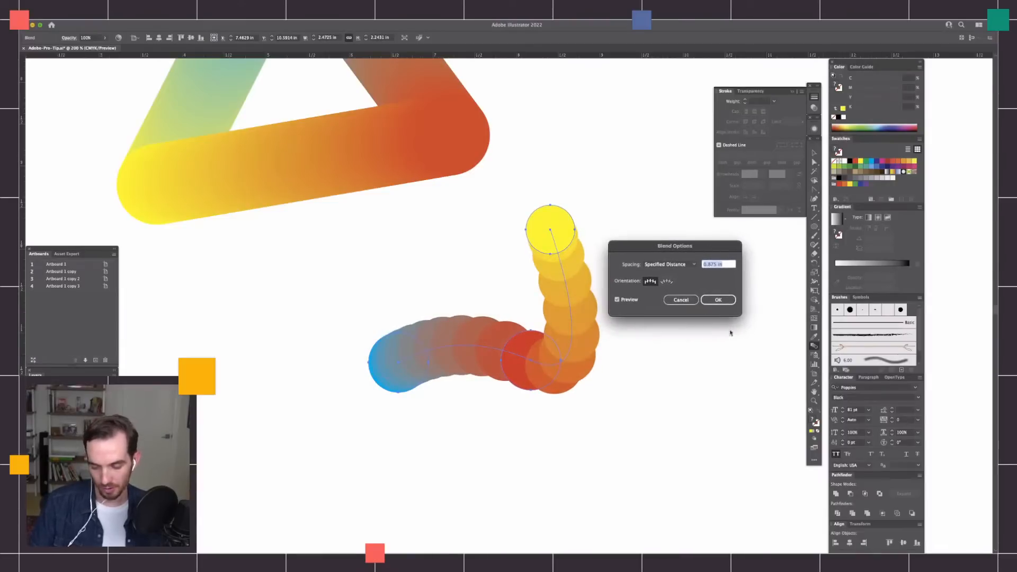
click(719, 301)
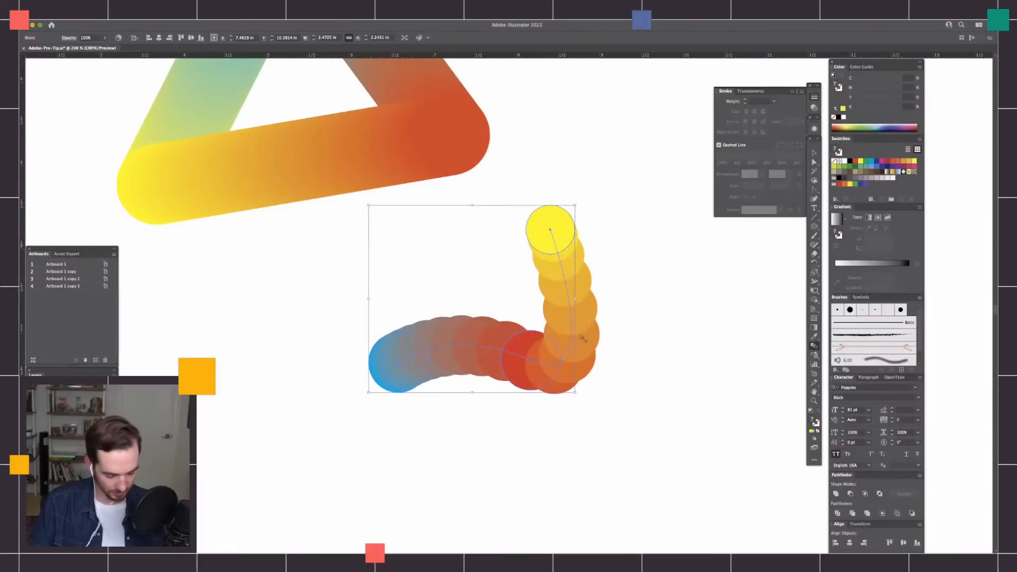
Bend the blend into a U-shaped curve by swinging the spine's direction handle at the red circle upward.
key(super+minus)
key(super+minus)
key(super+minus)
key(super+plus)
key(super+plus)
key(super+plus)
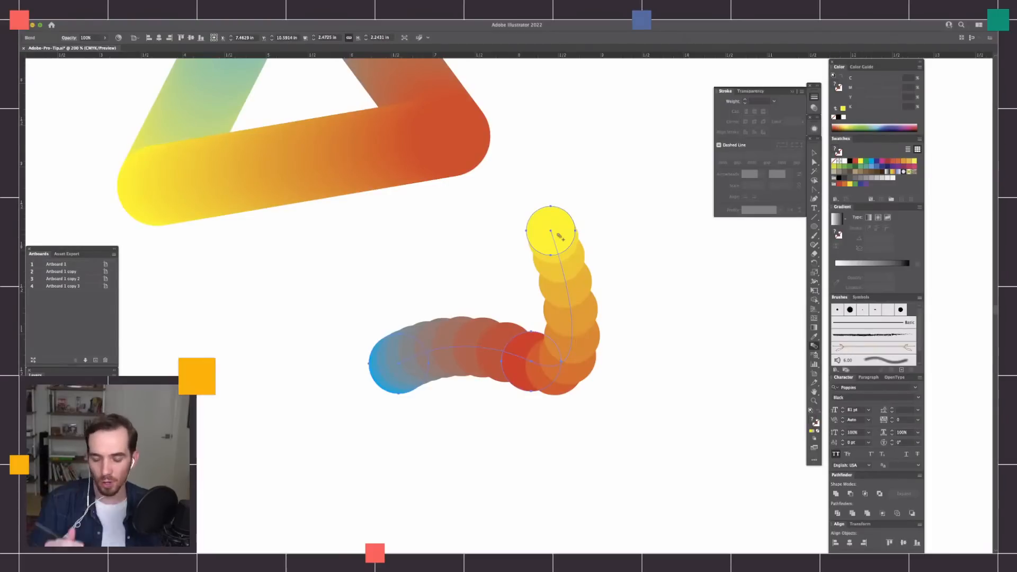
key(a)
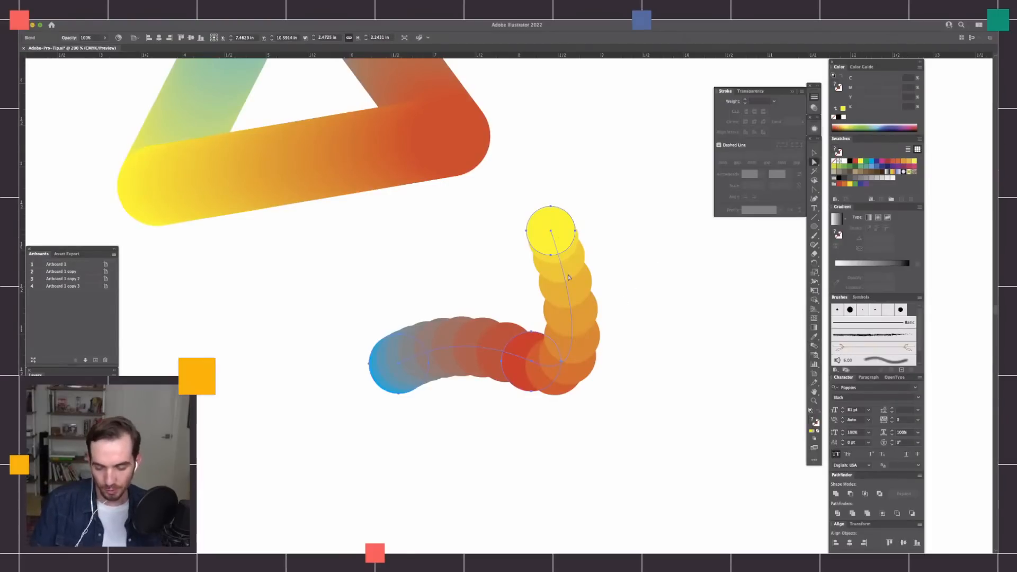
click(551, 234)
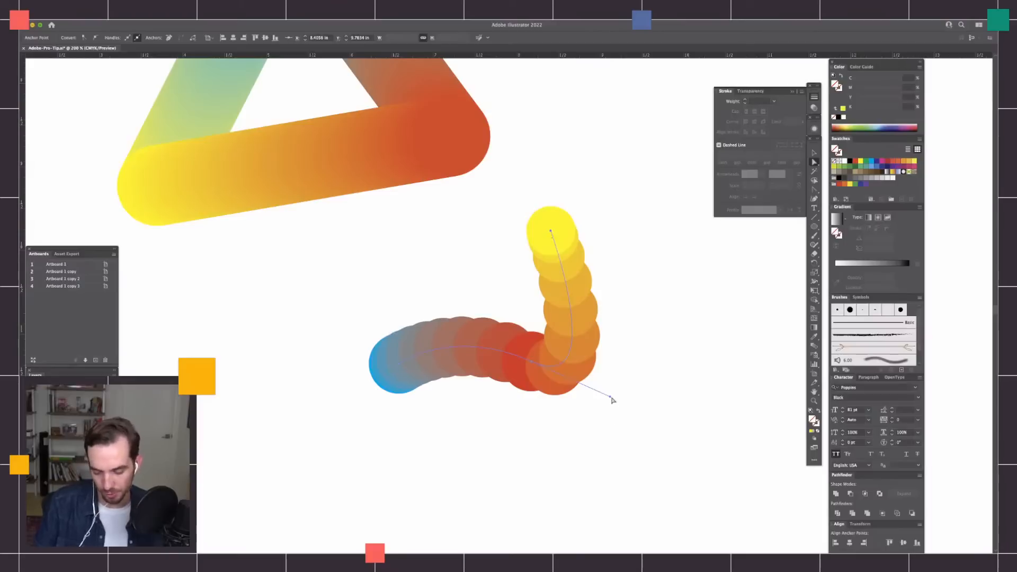
drag(612, 400, 600, 289)
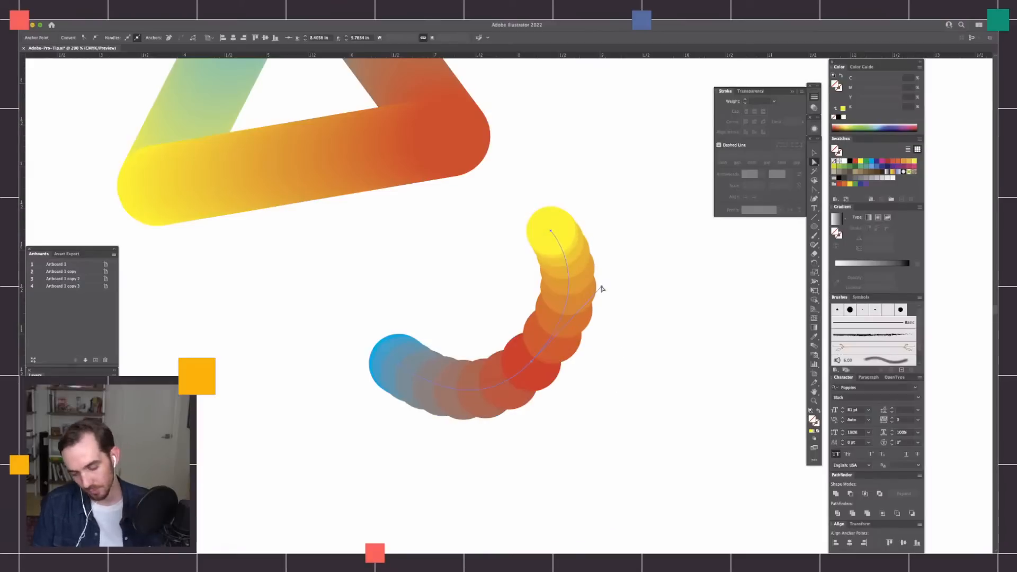
click(606, 292)
Select the spine's anchor at the red circle and swing its direction handle down, then out to the right.
click(534, 365)
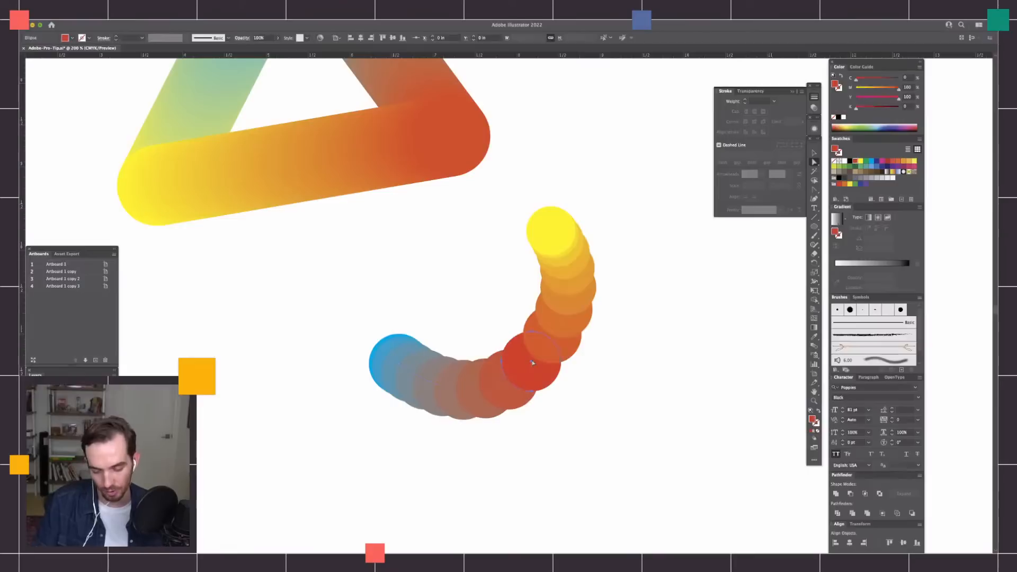
click(630, 279)
key(v)
drag(629, 279, 479, 433)
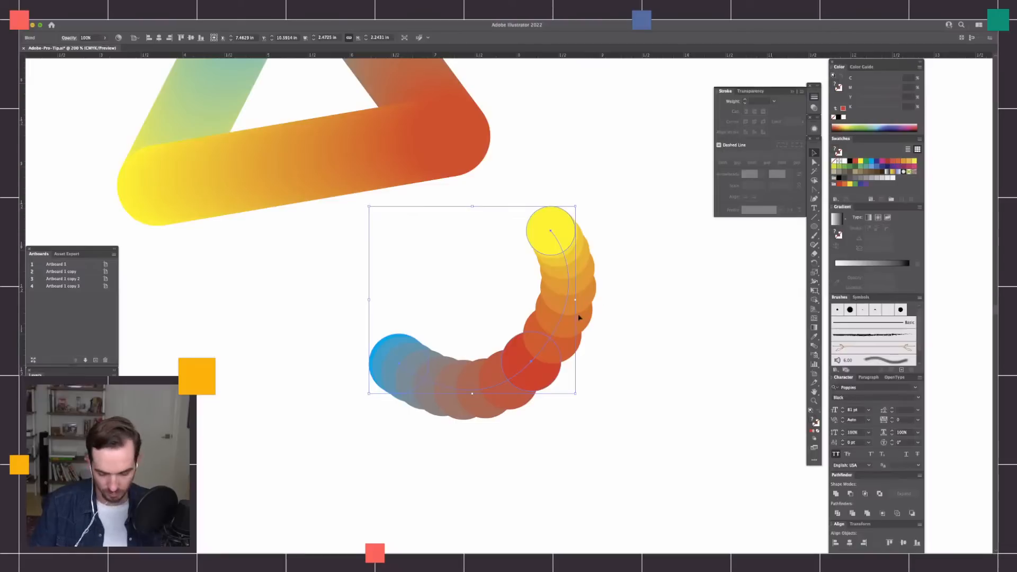
key(a)
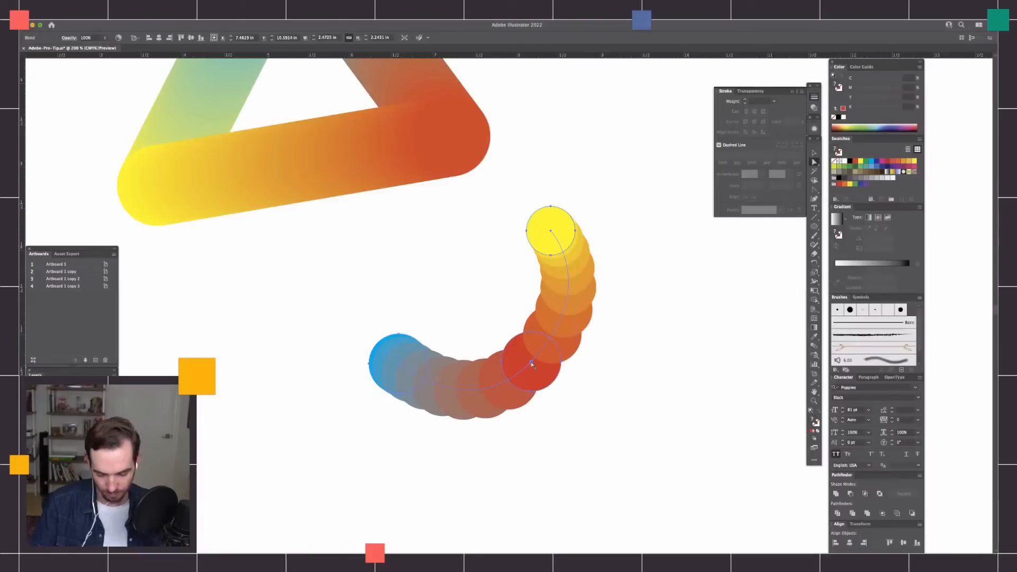
click(531, 365)
drag(602, 288, 595, 407)
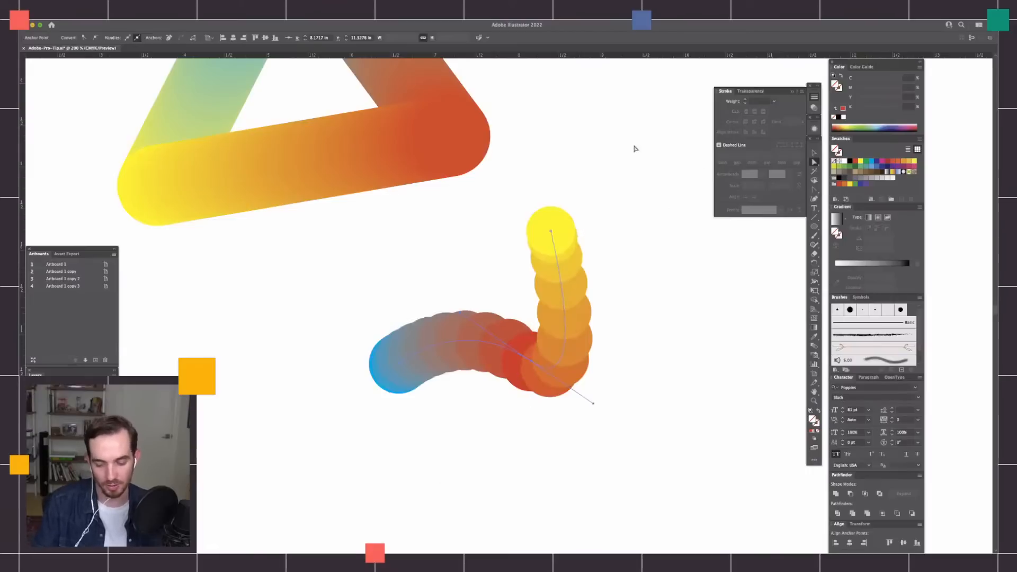
drag(596, 407, 629, 376)
Reselect the spine's anchor at the red circle and swing its direction handle up into a smooth curve.
click(551, 233)
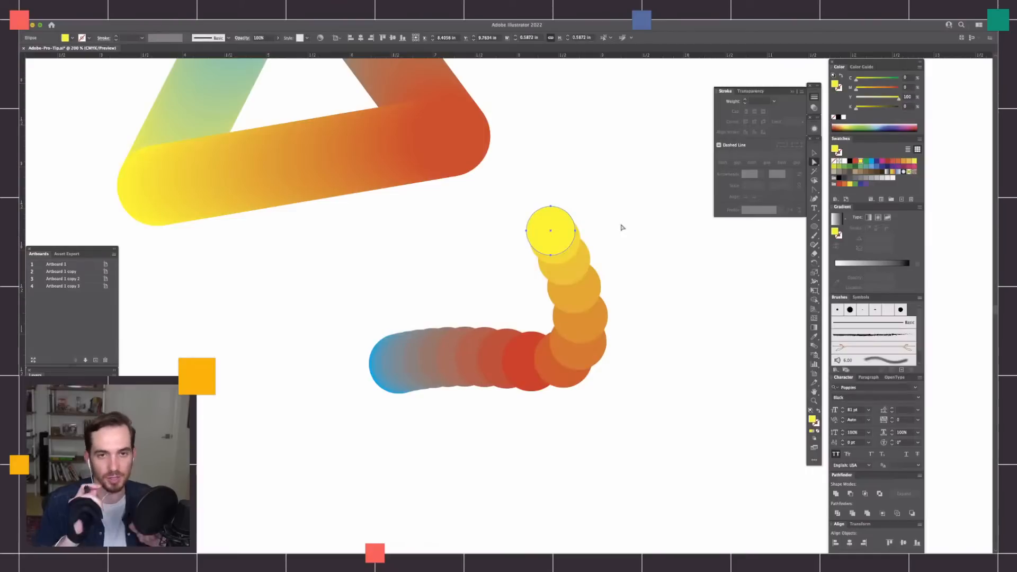
click(570, 357)
click(566, 439)
click(552, 383)
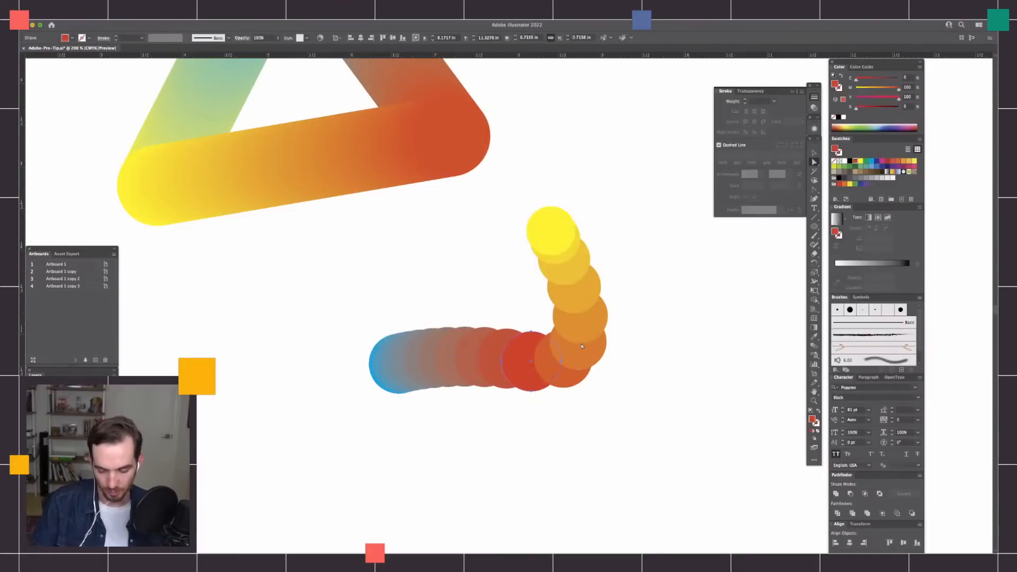
click(553, 234)
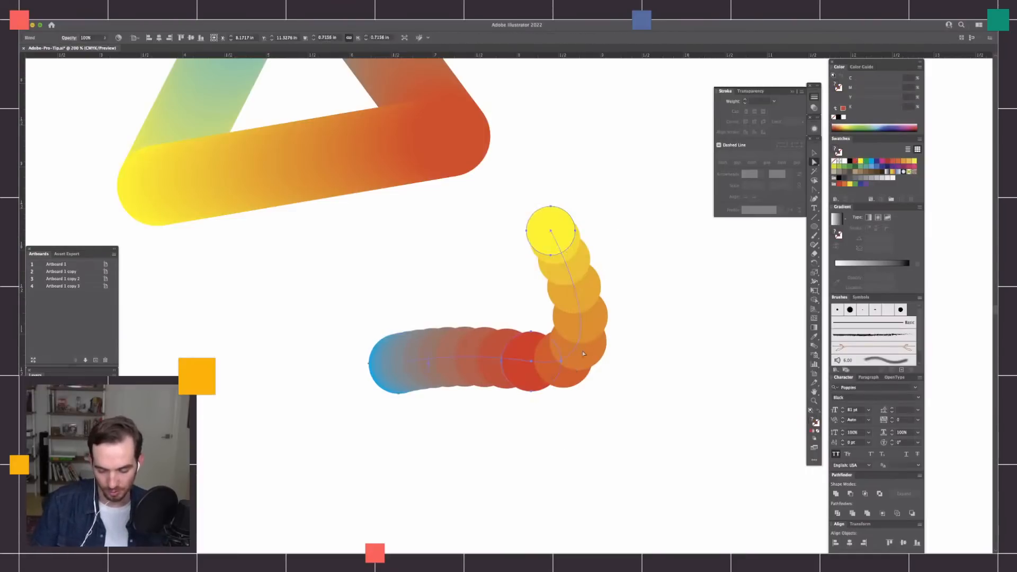
click(531, 363)
drag(630, 376, 622, 292)
Extend the blend's spine from the yellow end with the Pen tool, adding four curved points in a winding S shape, and deselect it.
key(super+minus)
key(super+minus)
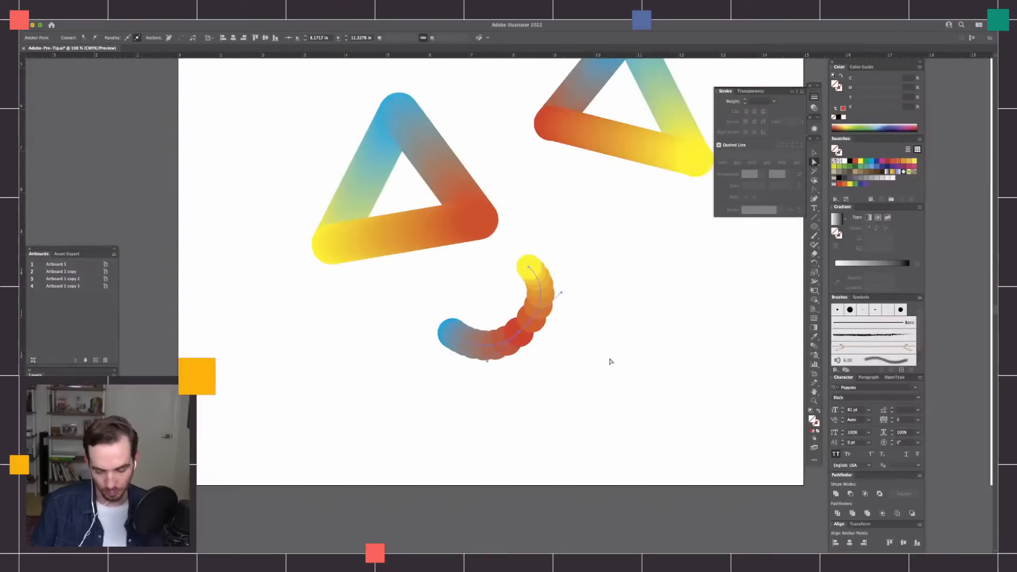
drag(597, 351, 587, 375)
key(p)
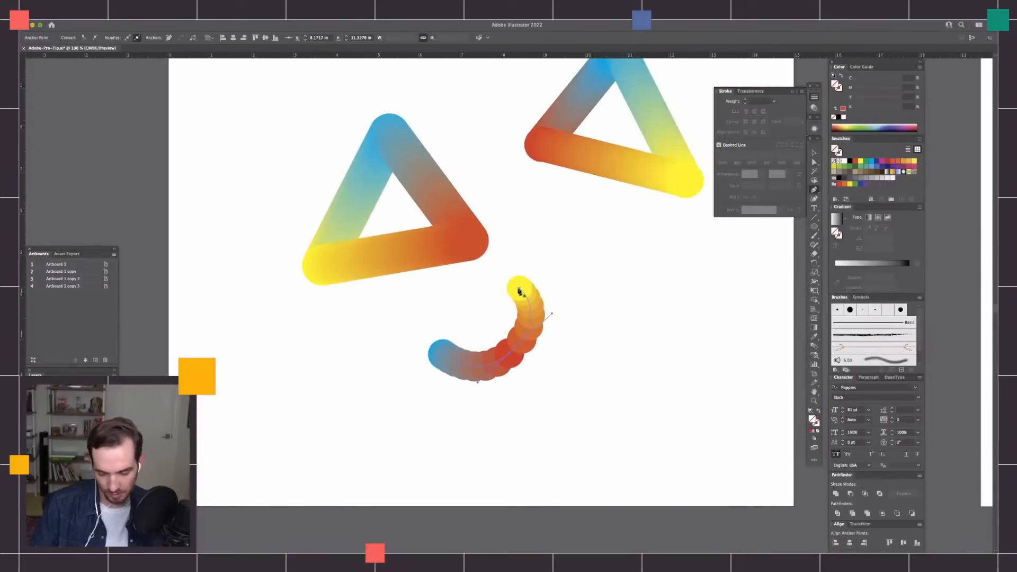
click(519, 288)
drag(580, 226, 619, 242)
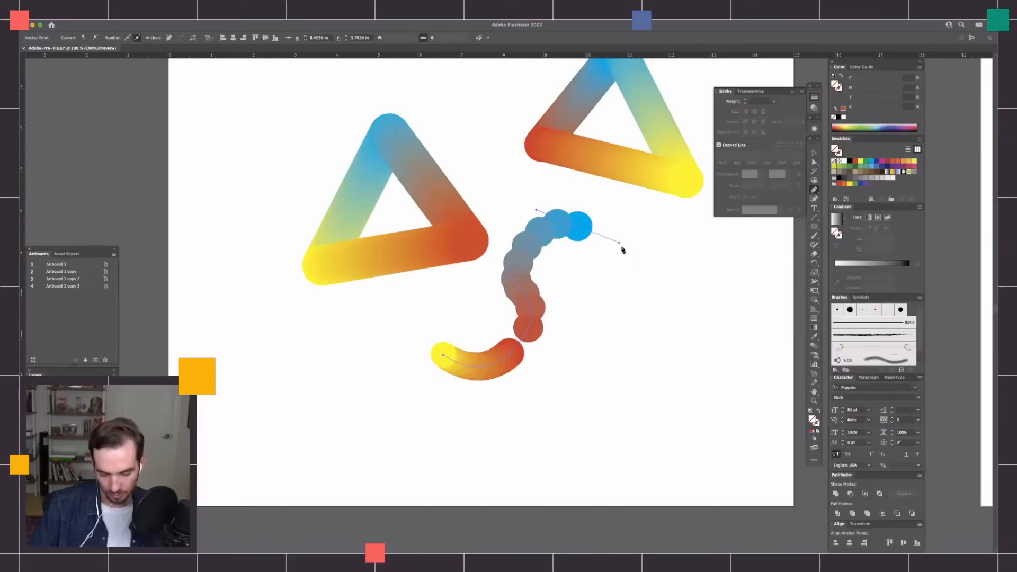
drag(642, 324, 619, 385)
drag(574, 413, 543, 441)
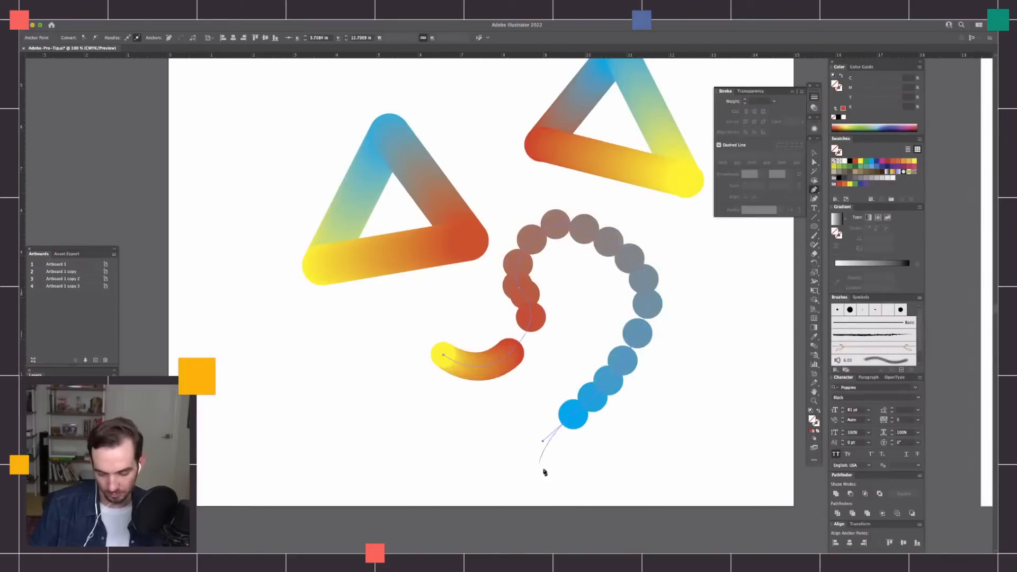
drag(620, 470, 674, 439)
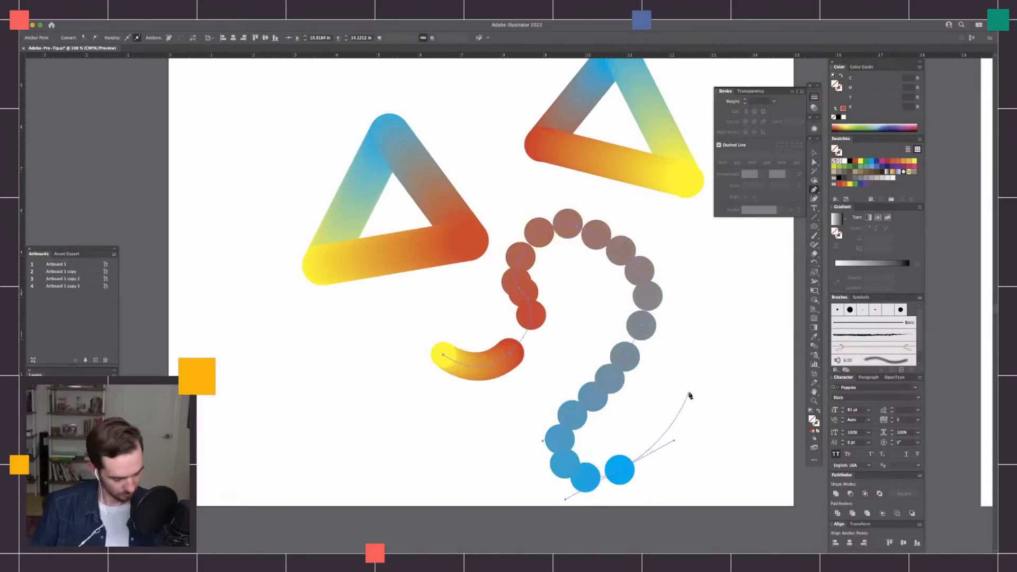
key(v)
click(686, 421)
Set the winding blend's spacing to a specified distance of 0.0014 in.
drag(689, 411, 569, 497)
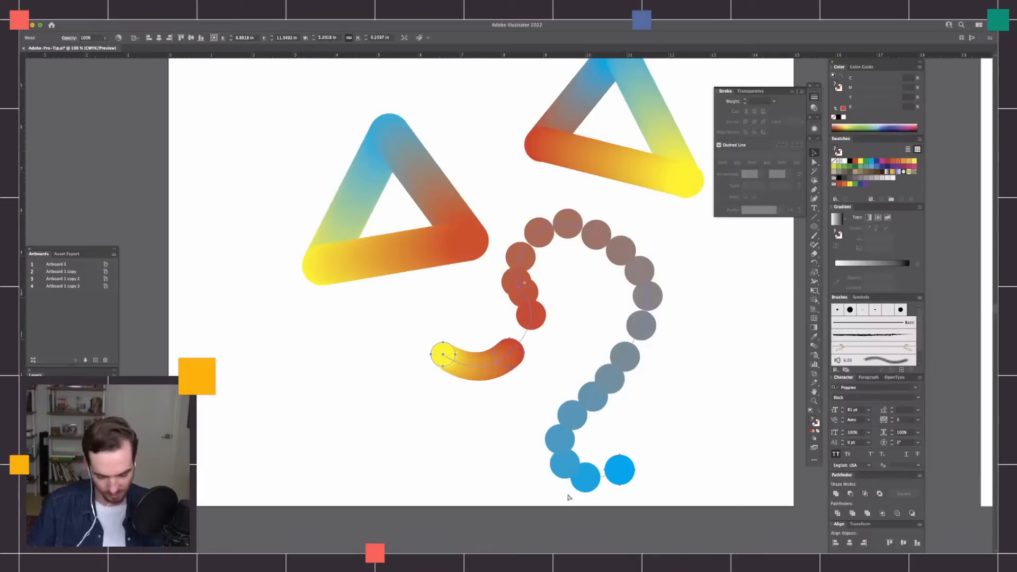
key(super+equal)
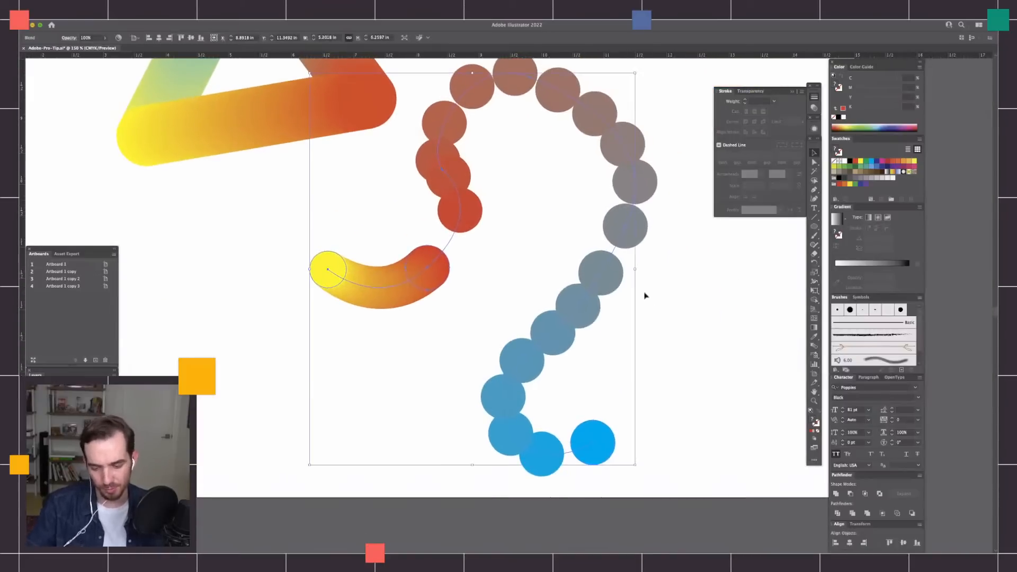
double_click(814, 347)
drag(695, 247, 729, 274)
click(752, 267)
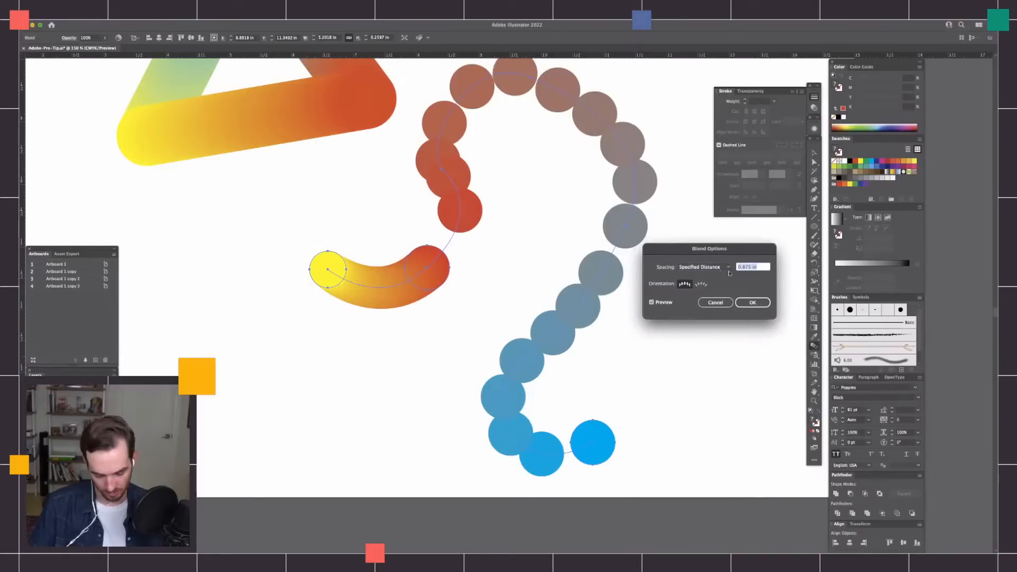
key(Up)
key(Up)
key(Down)
key(Down)
key(Down)
key(Down)
key(Down)
key(Down)
key(Down)
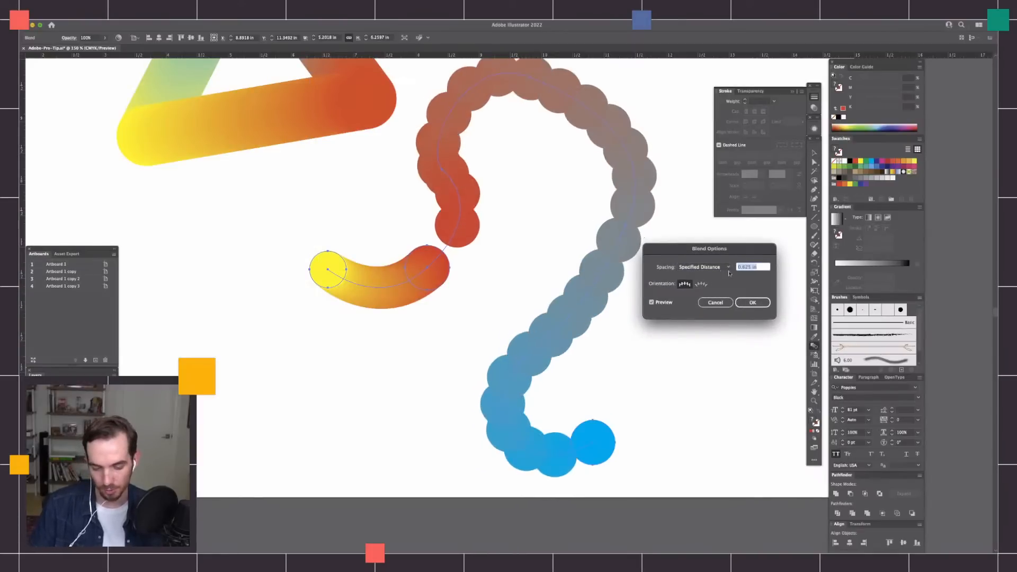
key(Down)
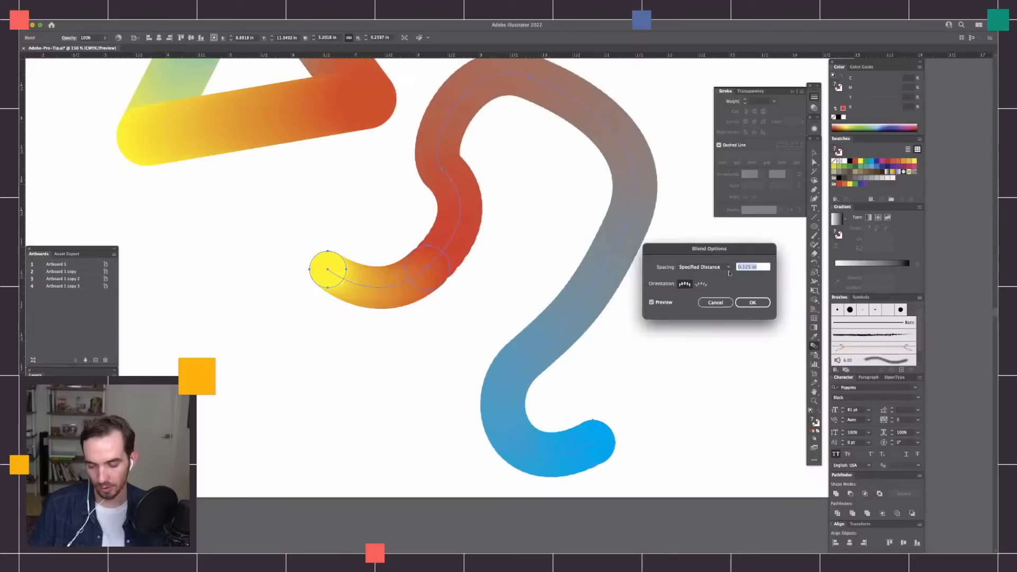
key(Down)
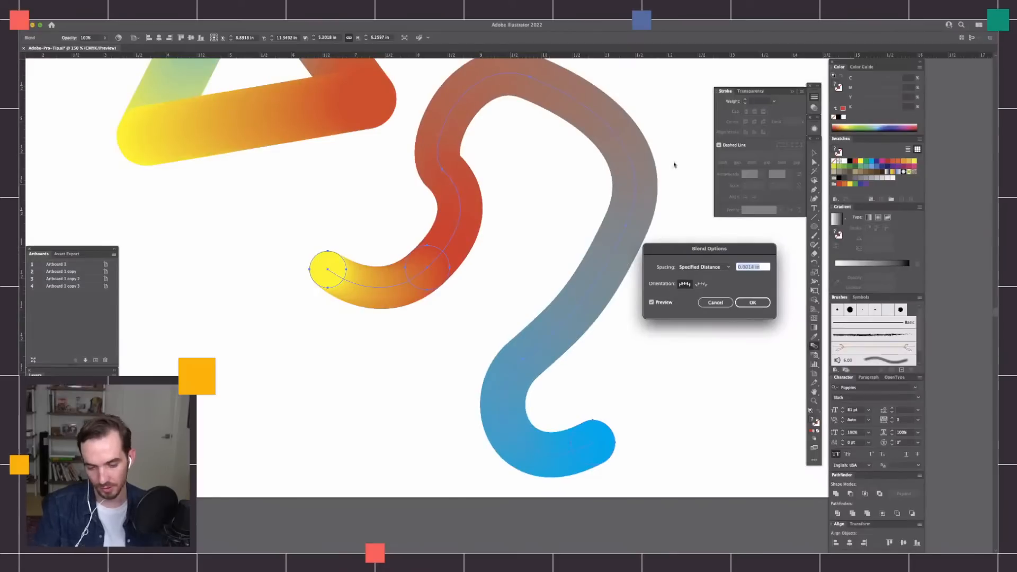
click(757, 304)
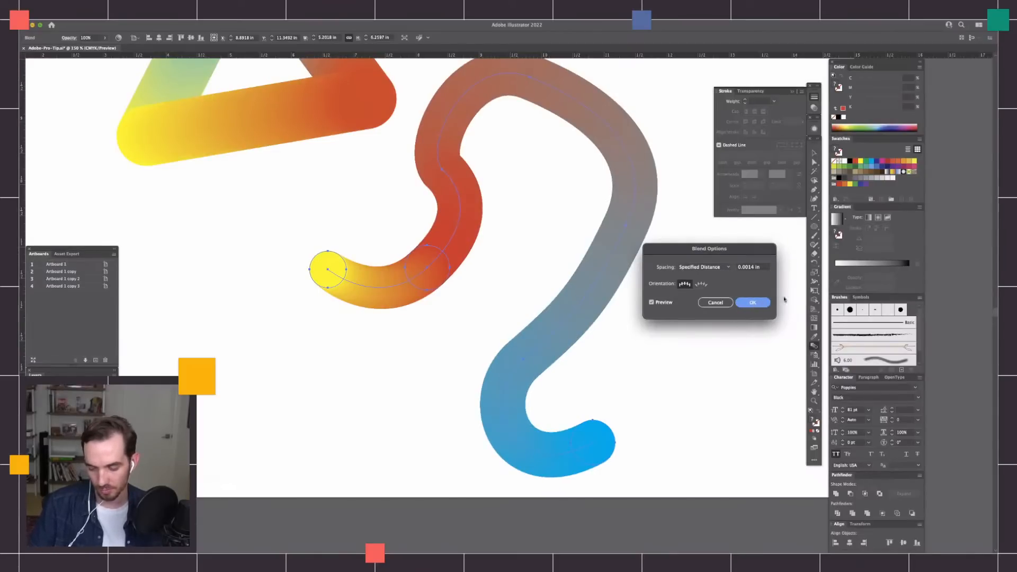
key(Return)
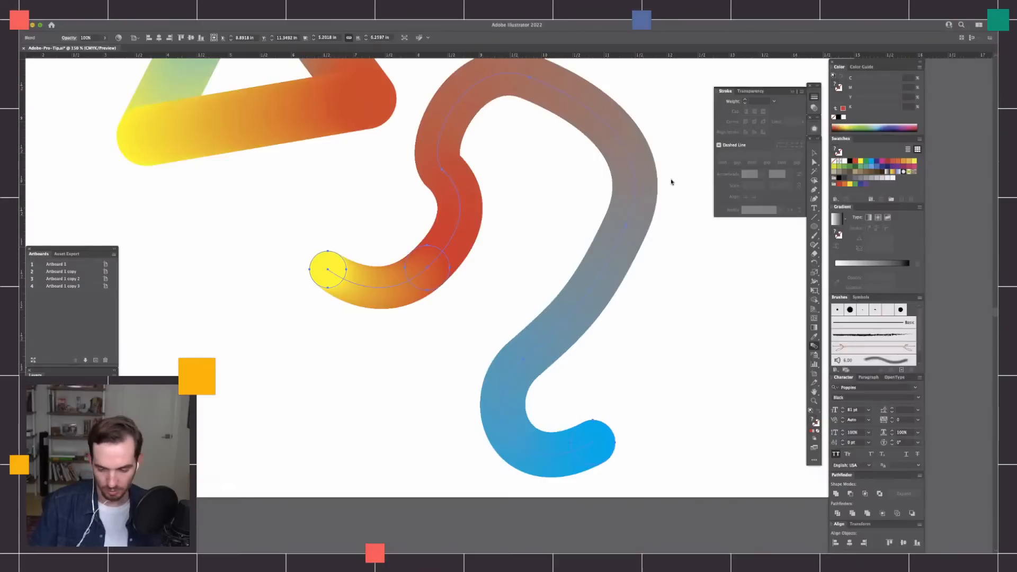
Reshape the winding blend by pulling down the direction handle of the spine's anchor at its grey outer bend.
key(a)
key(super+minus)
key(super+minus)
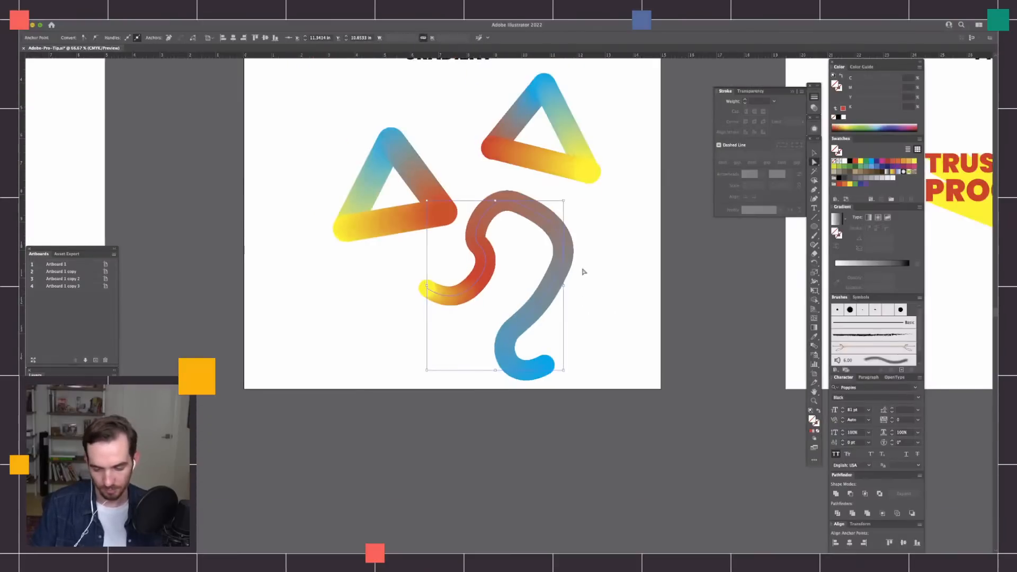
click(562, 245)
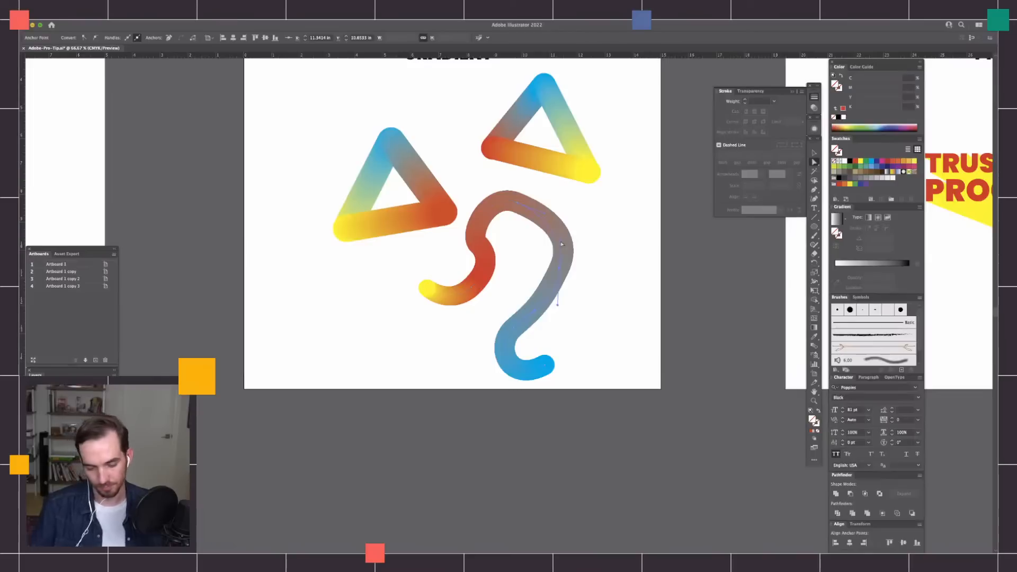
key(super+plus)
key(super+plus)
drag(695, 333, 675, 340)
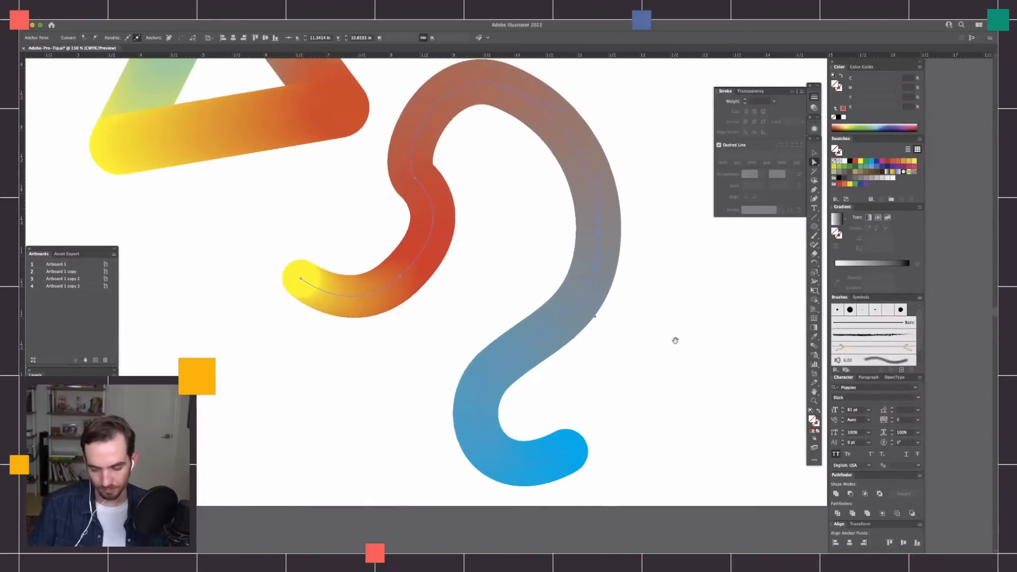
Delete the spine's anchor at the grey bend and remove the remaining pieces of the winding blend from the artboard.
key(super+z)
key(super+z)
key(super+z)
key(super+z)
key(super+z)
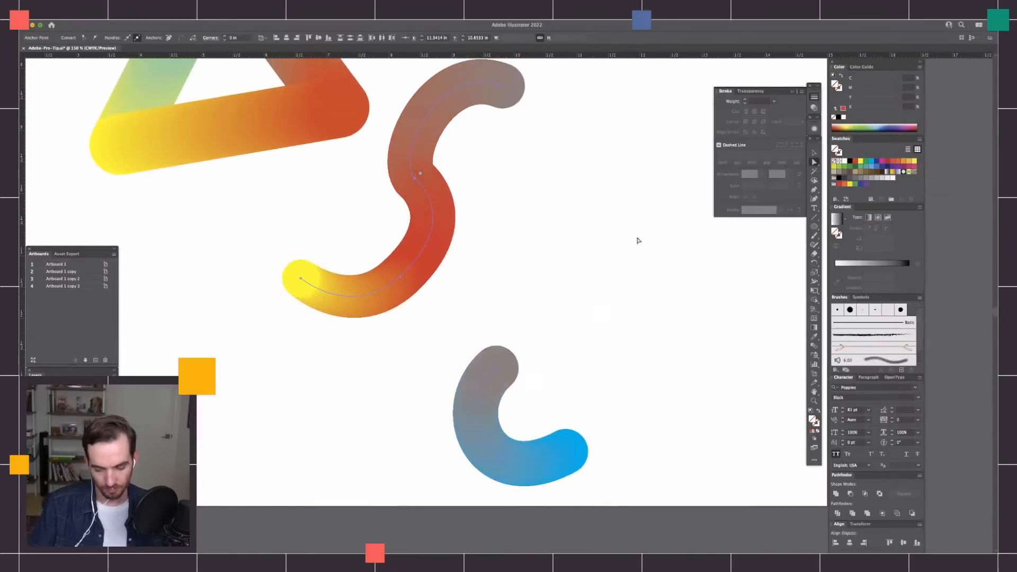
drag(583, 220, 589, 229)
key(v)
mouse_move(642, 268)
mouse_down()
mouse_move(438, 428)
mouse_move(354, 477)
mouse_up()
key(Delete)
Draw a square about 1.79 in wide below the triangles and fill it with the red sampled from the lower triangle's corner.
key(super+minus)
key(super+minus)
drag(603, 311, 594, 379)
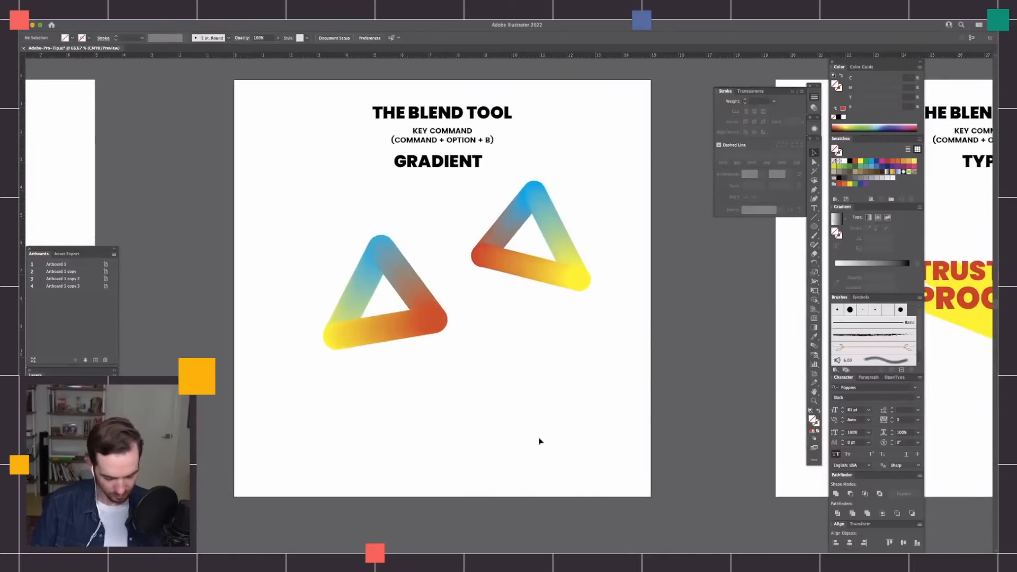
key(super+plus)
drag(540, 440, 633, 288)
key(m)
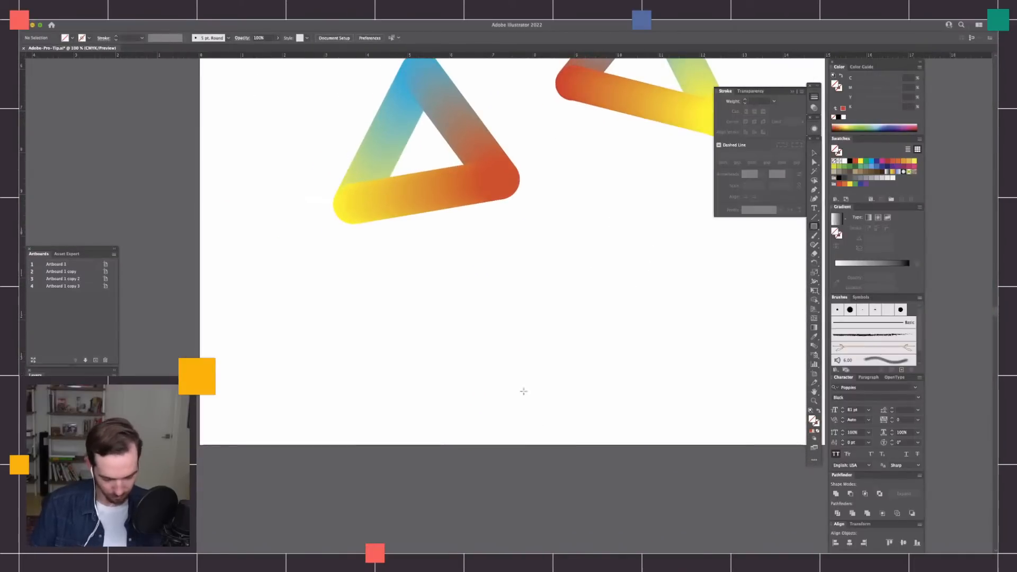
drag(443, 317, 517, 390)
key(i)
click(500, 182)
key(v)
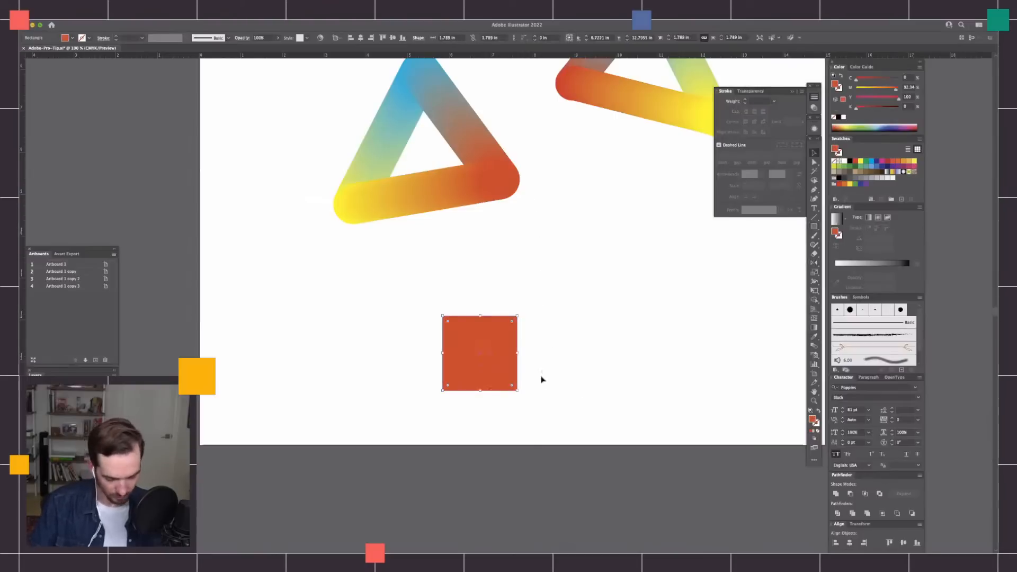
Duplicate the square twice, making the first copy yellow with magenta 0 and the second gold with magenta 26.
drag(512, 377, 550, 305)
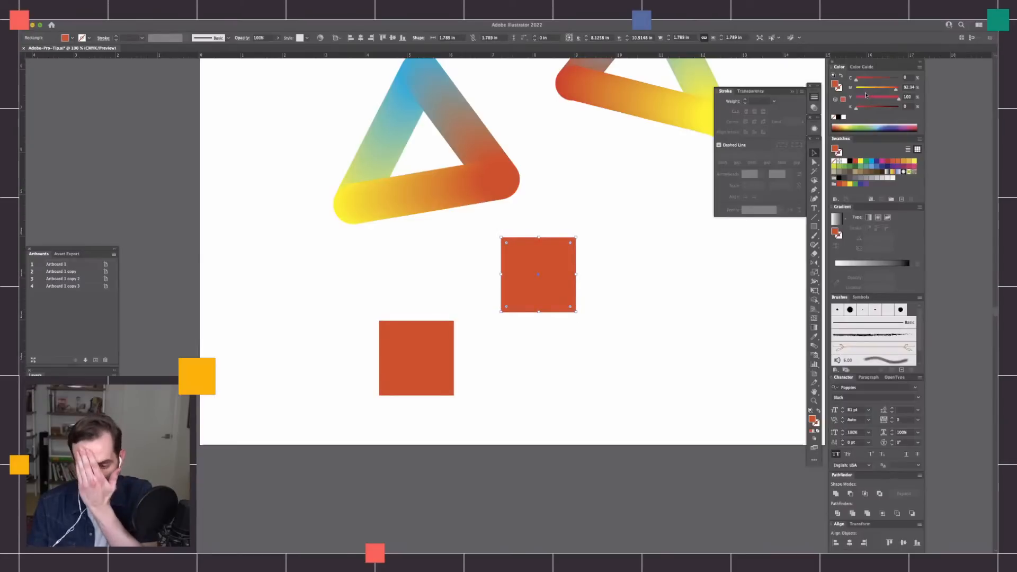
drag(865, 89, 853, 89)
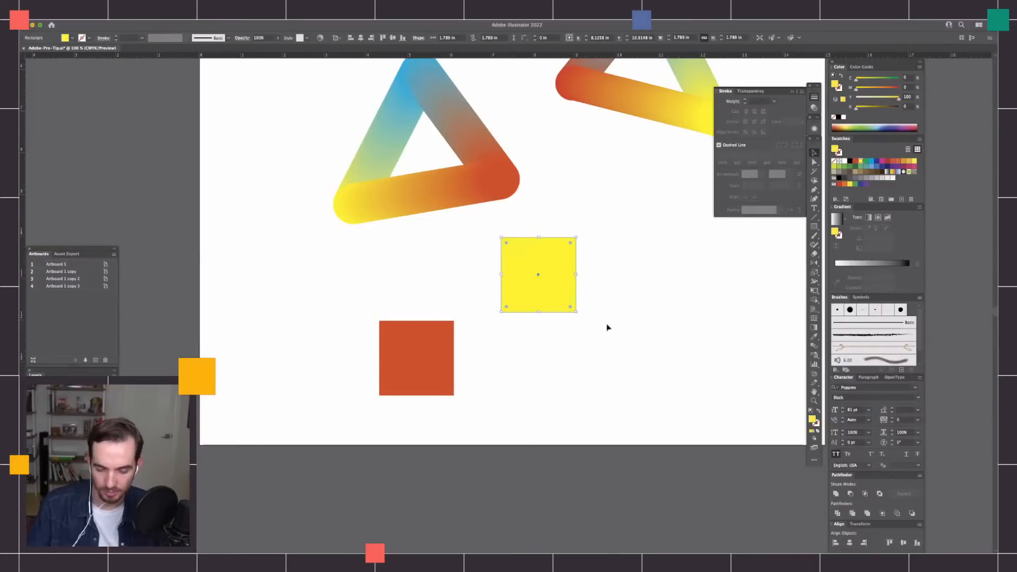
alt+drag(558, 295, 696, 334)
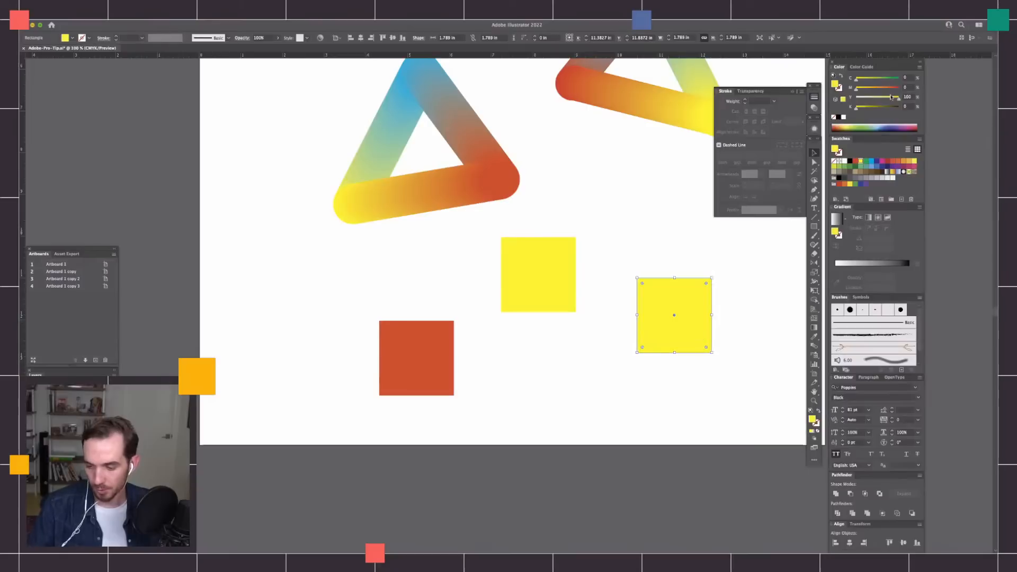
drag(863, 90, 868, 91)
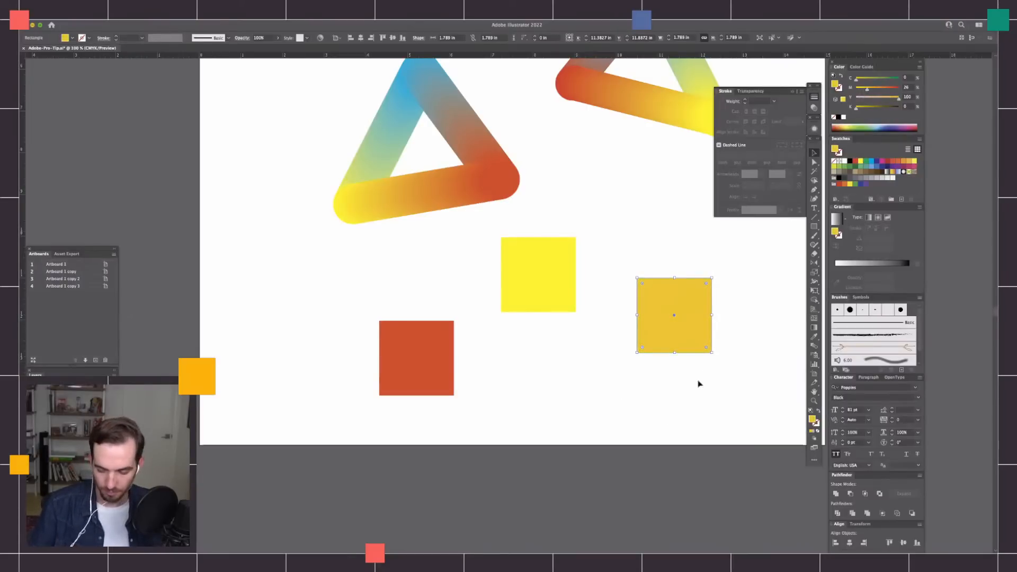
Swap the positions of the yellow and gold squares so gold sits between red and yellow.
click(681, 397)
drag(554, 296, 725, 374)
drag(645, 293, 546, 263)
drag(728, 370, 675, 329)
click(723, 395)
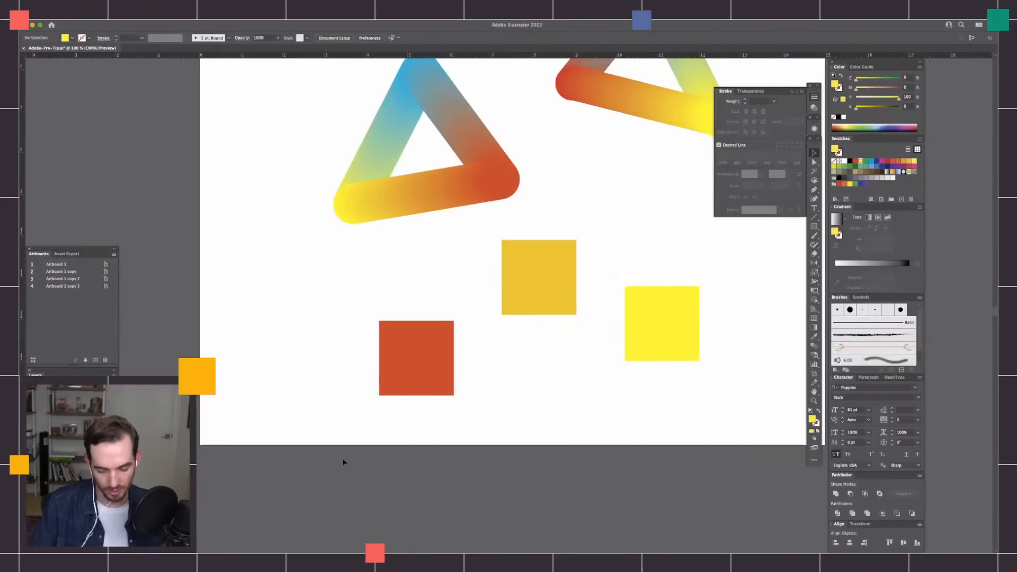
Select all three squares and blend them together.
drag(400, 424, 702, 249)
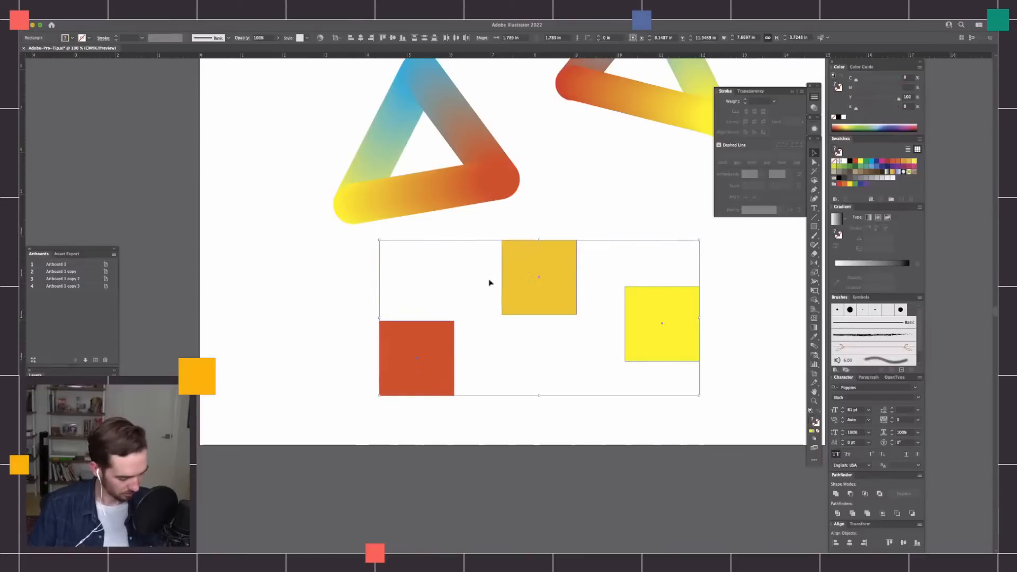
key(a)
key(super+alt+b)
key(v)
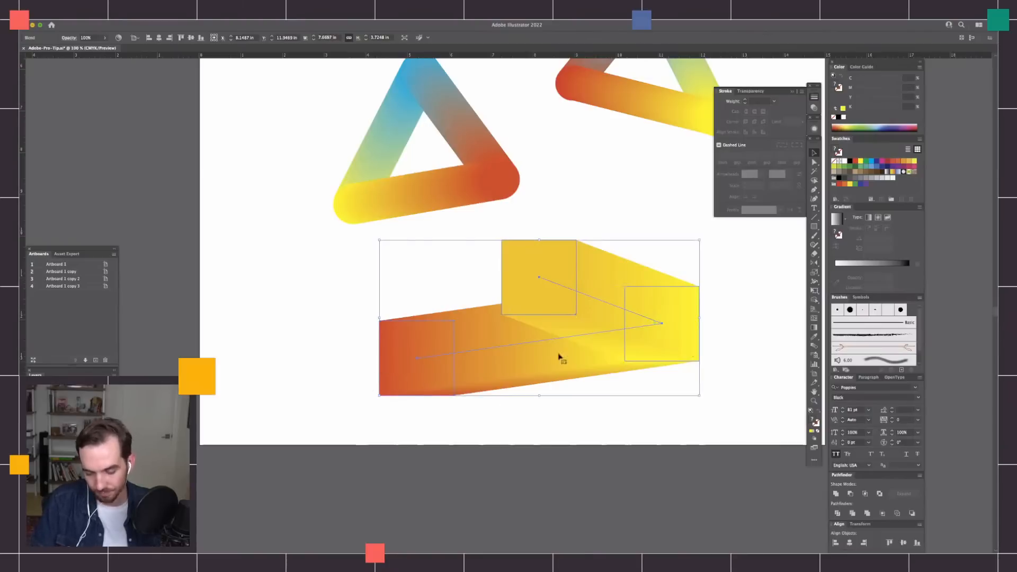
Move the spine's anchor at the yellow square to above the red square in Outline view, then fine-tune it in Preview.
key(a)
click(661, 323)
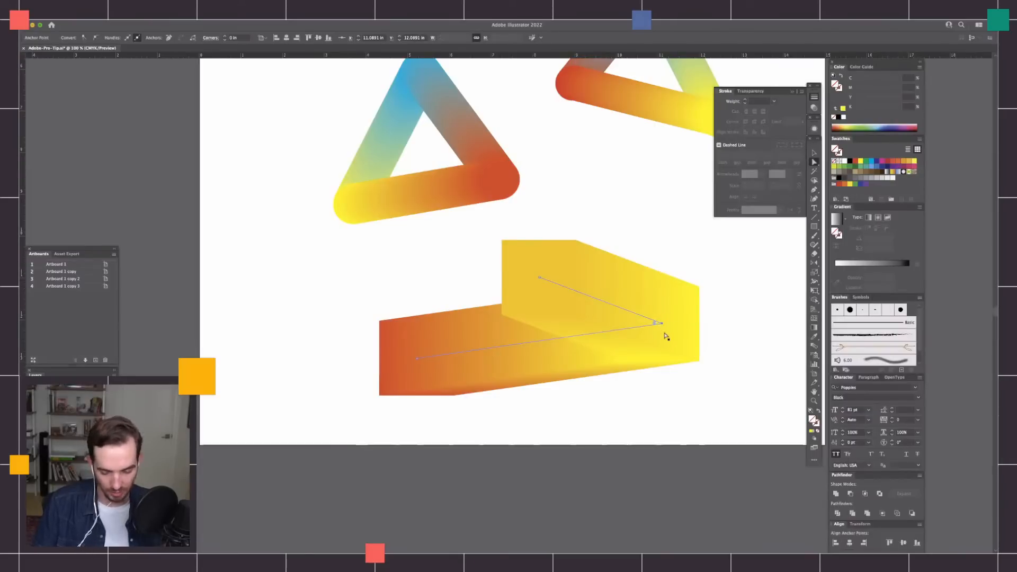
key(super)
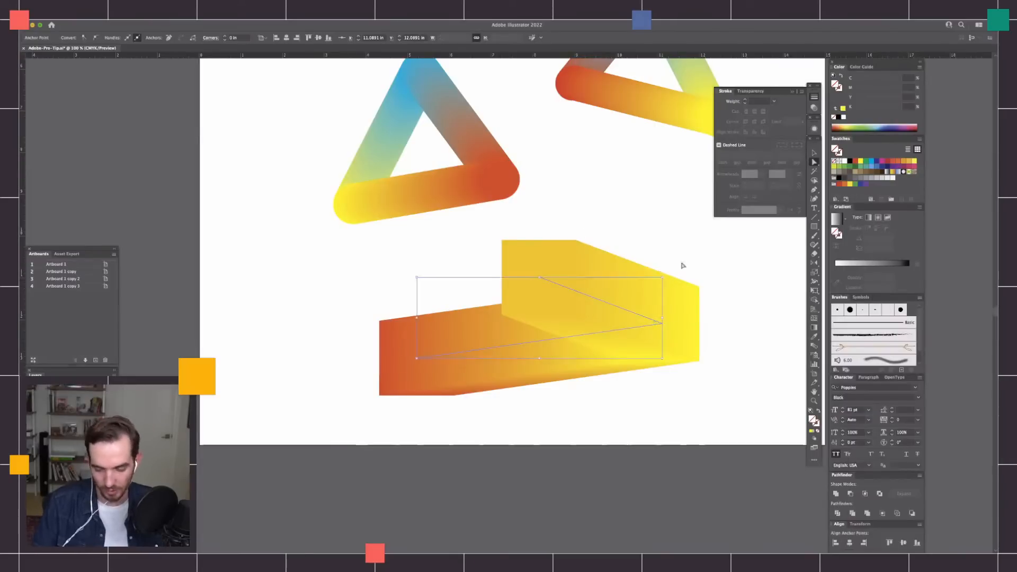
key(super+y)
key(super)
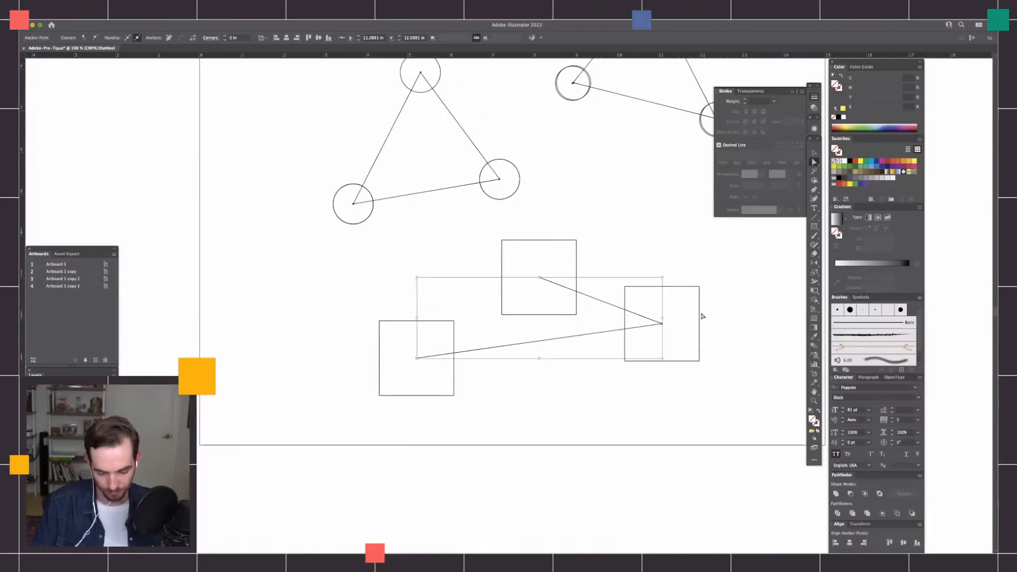
drag(662, 325, 452, 271)
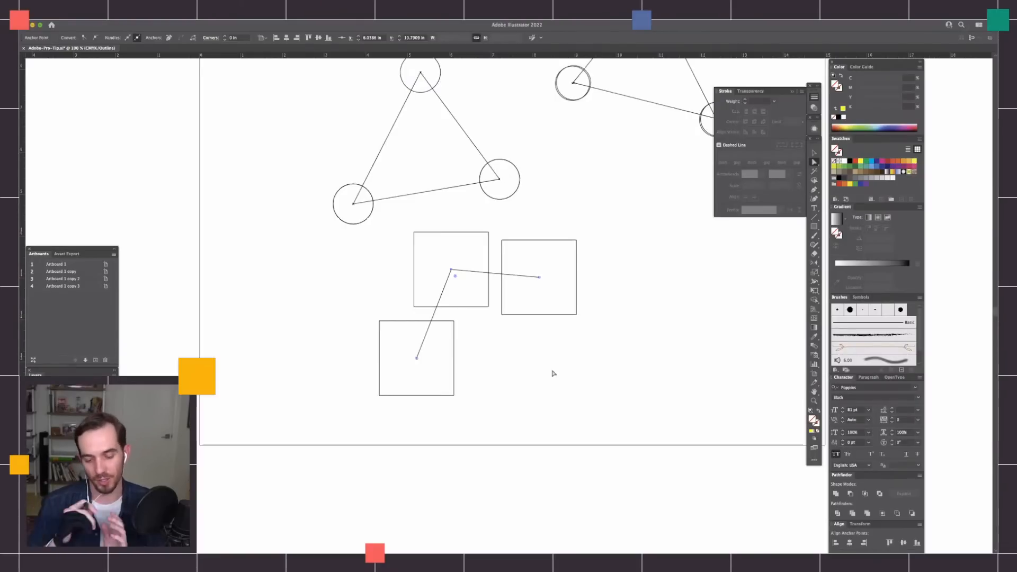
scroll(595, 344, left, 3)
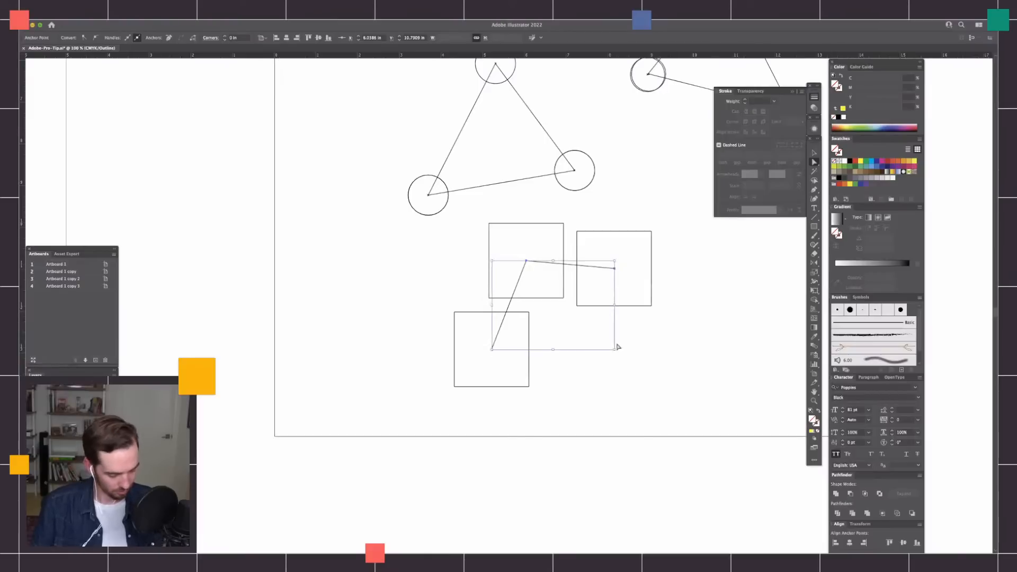
key(super+y)
drag(527, 261, 526, 267)
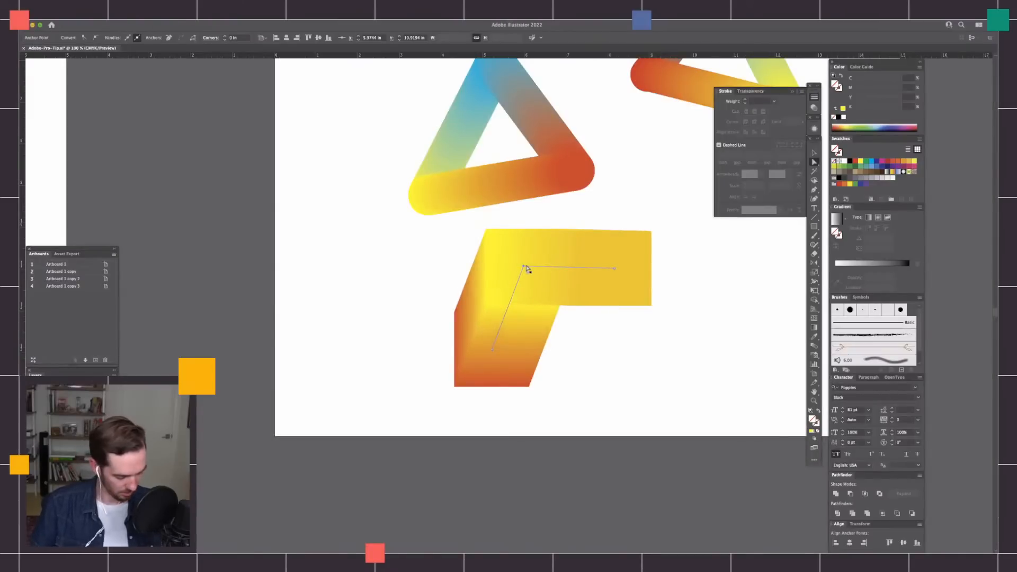
Convert the spine's corner at the yellow square into a smooth curve with diagonal handles using the Anchor Point tool.
key(shift+c)
drag(523, 267, 482, 309)
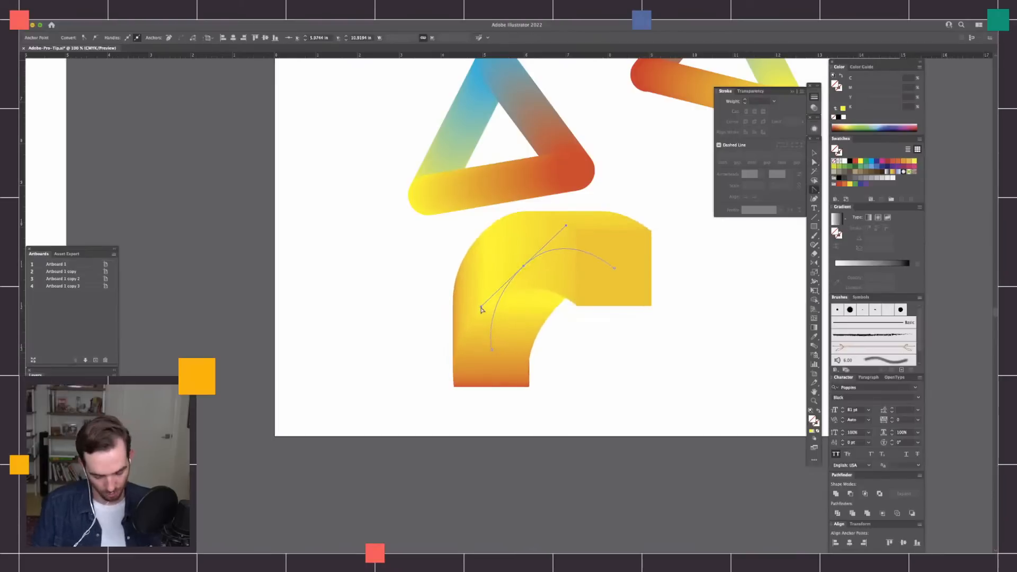
Recolour the gold square at the blend's end to orange by setting magenta to 68.
key(super+plus)
key(super+plus)
scroll(621, 395, right, 3)
key(super+minus)
key(a)
click(627, 277)
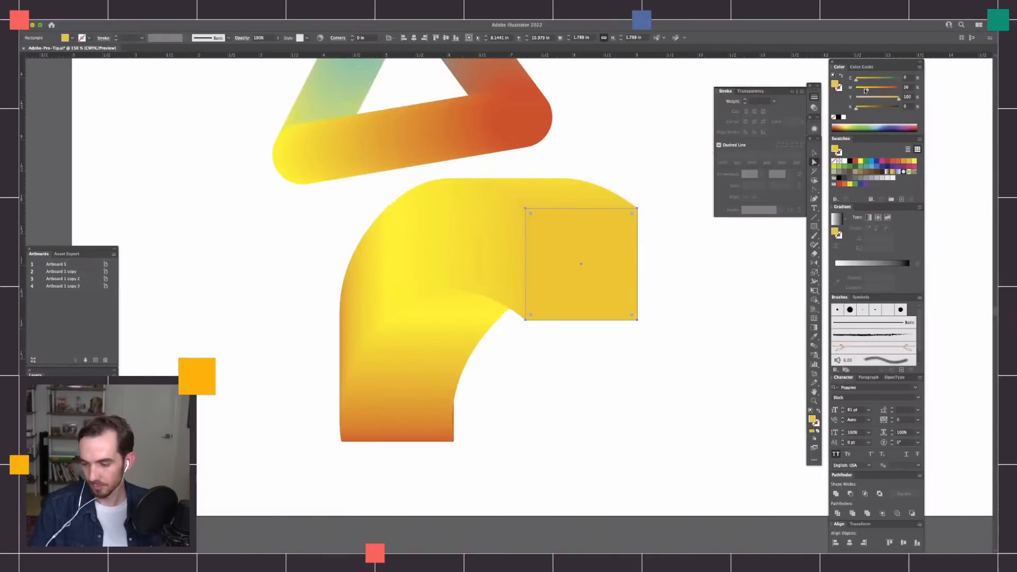
drag(881, 90, 884, 90)
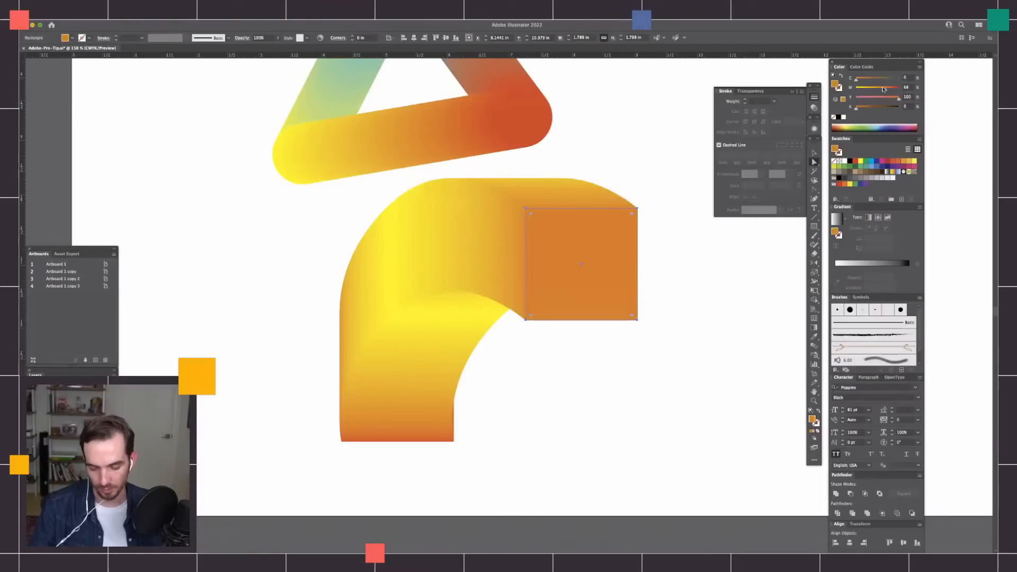
Recolour the blend's red end square dark grey with cyan 86, magenta 78 and yellow 82.
click(594, 398)
click(451, 428)
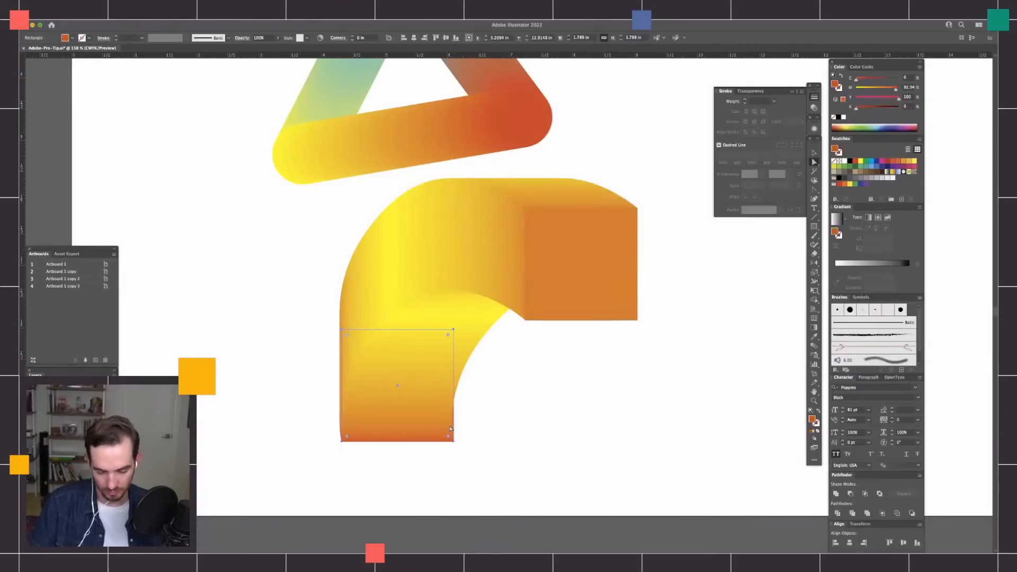
drag(871, 80, 870, 100)
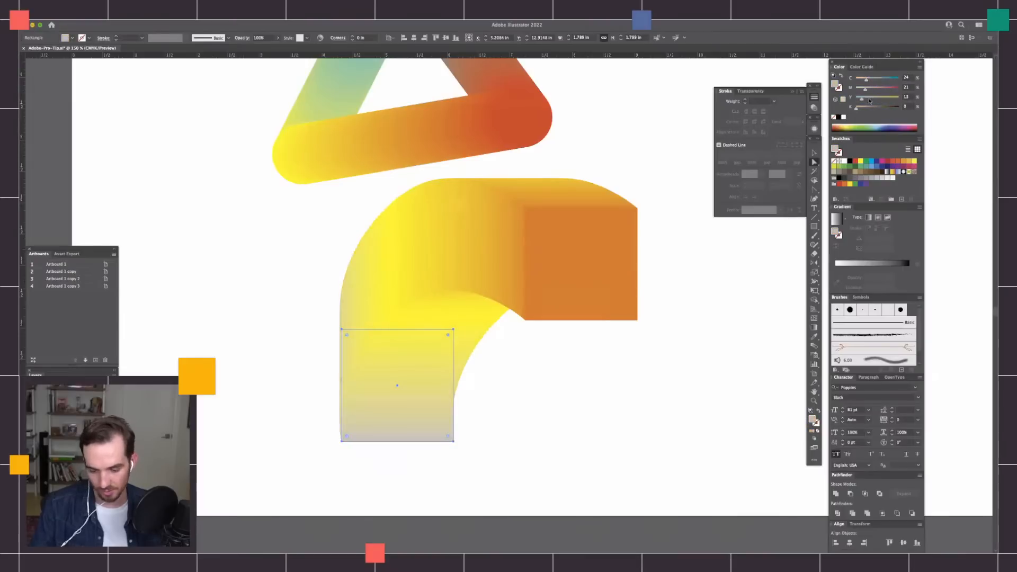
click(892, 98)
click(889, 89)
click(893, 79)
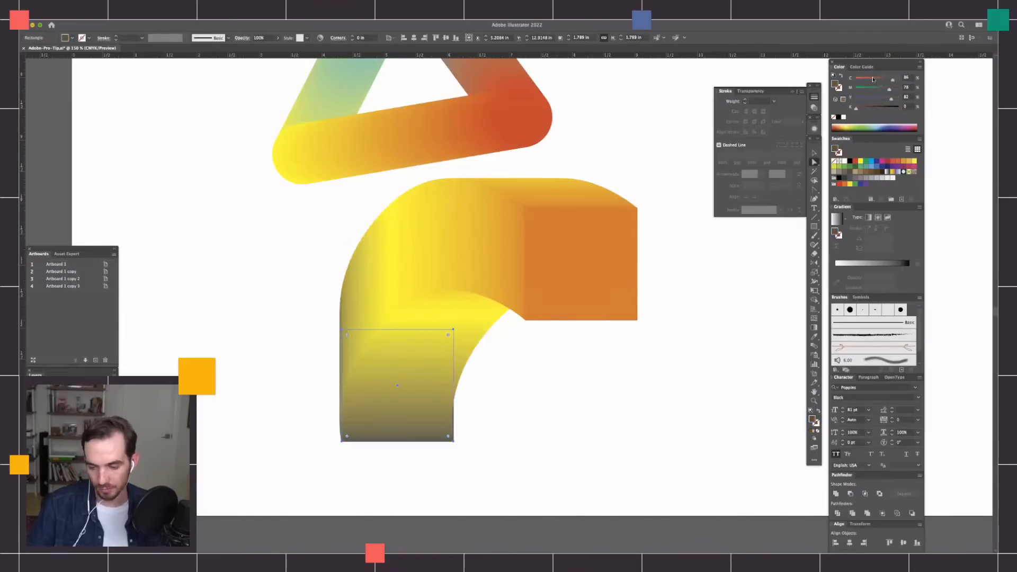
Move the blend's orange end square far to the right and down so the blend stretches into a long arc.
click(615, 293)
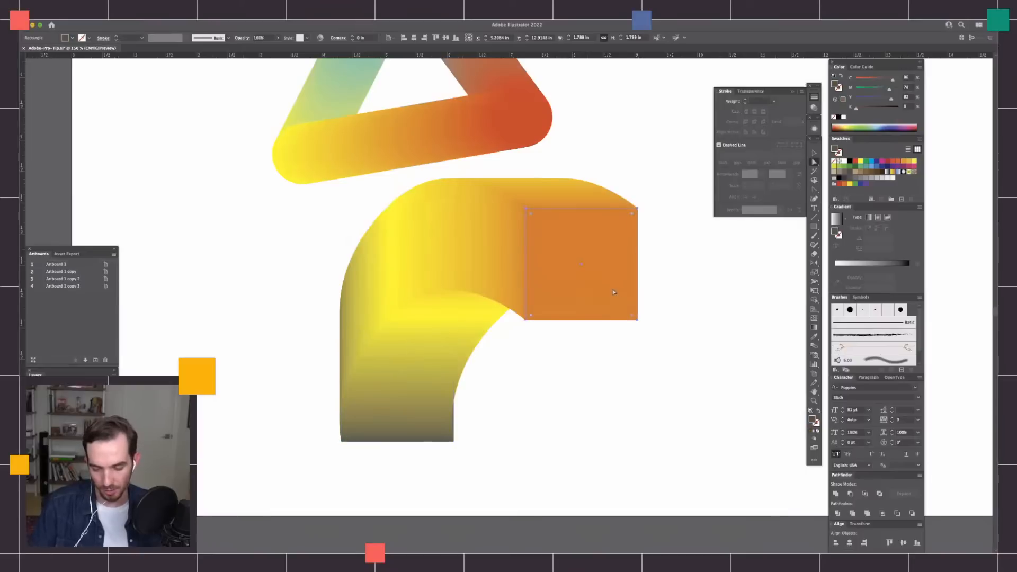
drag(615, 293, 764, 363)
key(super+minus)
key(super+minus)
key(super+equal)
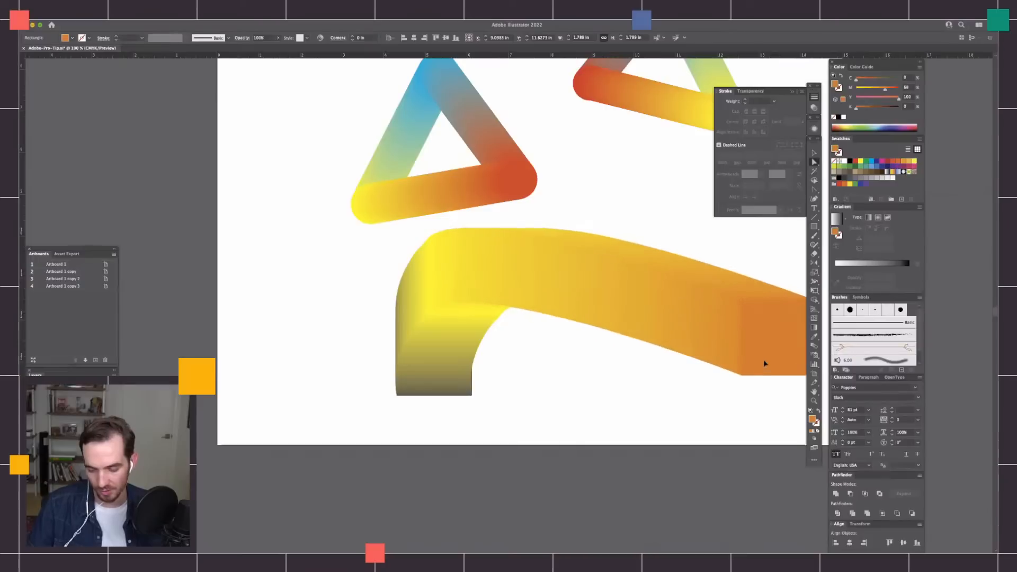
scroll(689, 370, right, 5)
key(super+equal)
key(super+equal)
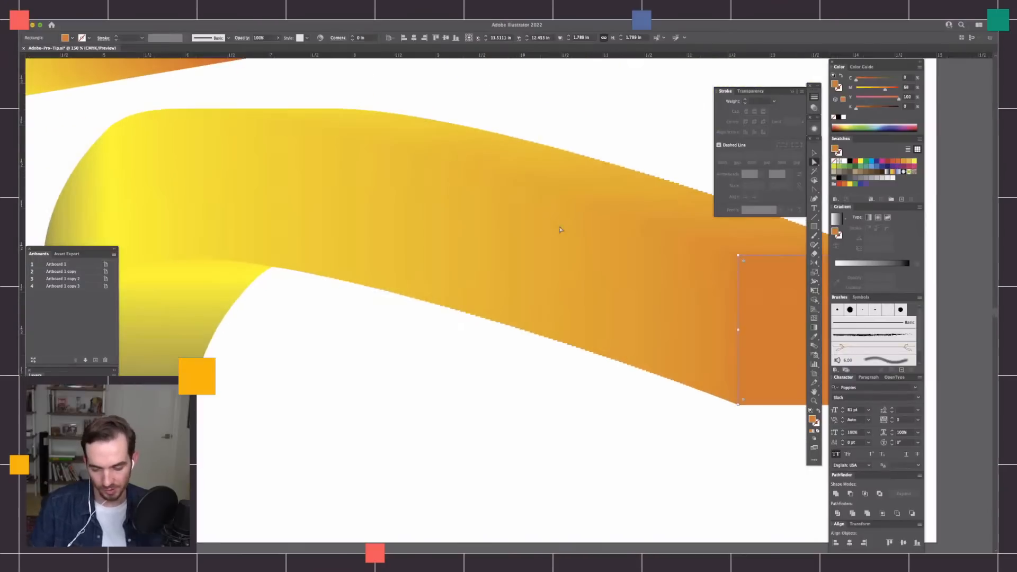
scroll(377, 364, left, 5)
scroll(718, 320, right, 5)
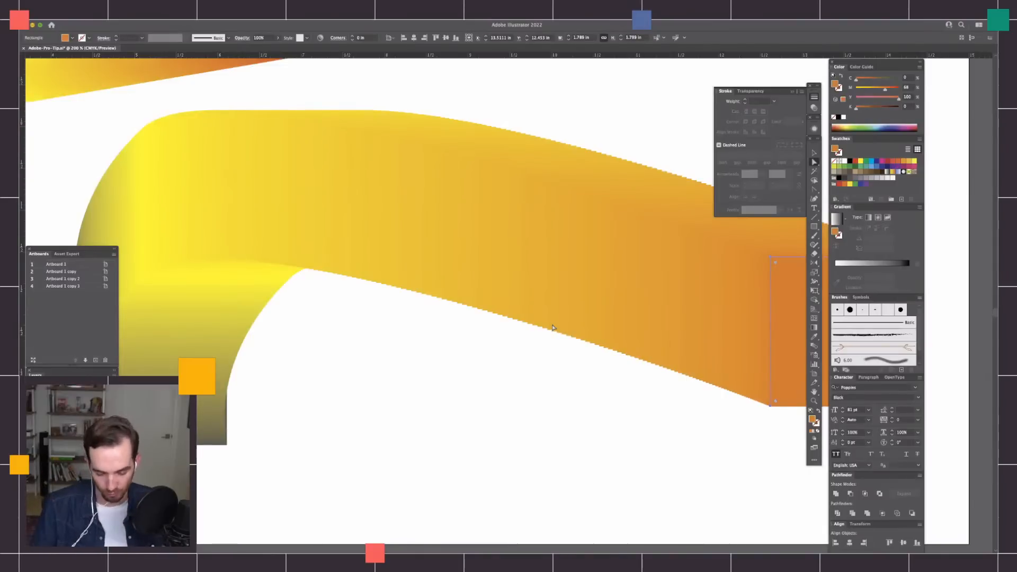
key(super+minus)
drag(745, 326, 727, 364)
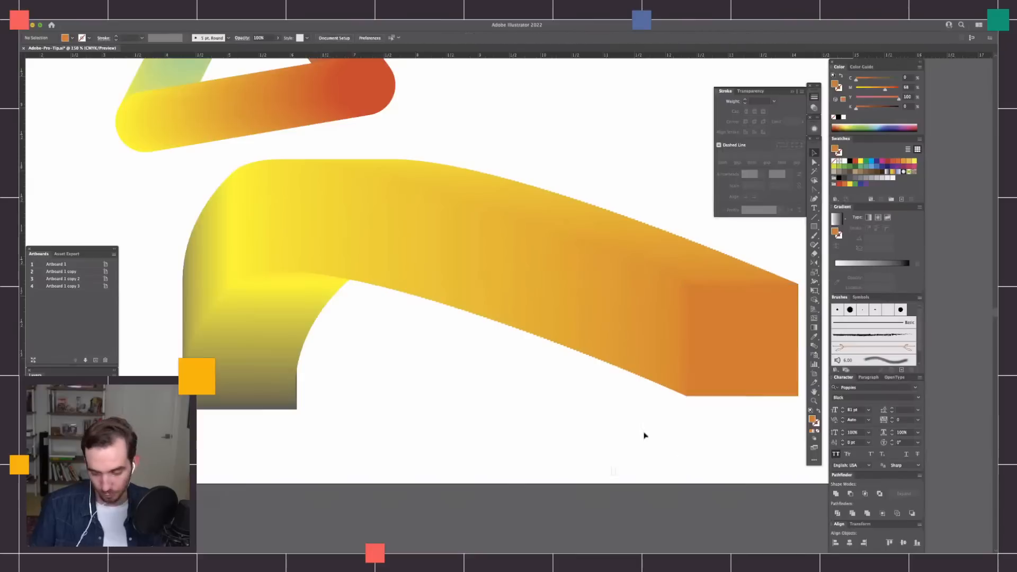
Set the curved blend's spacing to Specified Distance, trying 0.125 in and 0.25 in and applying 0.0014 in.
click(734, 307)
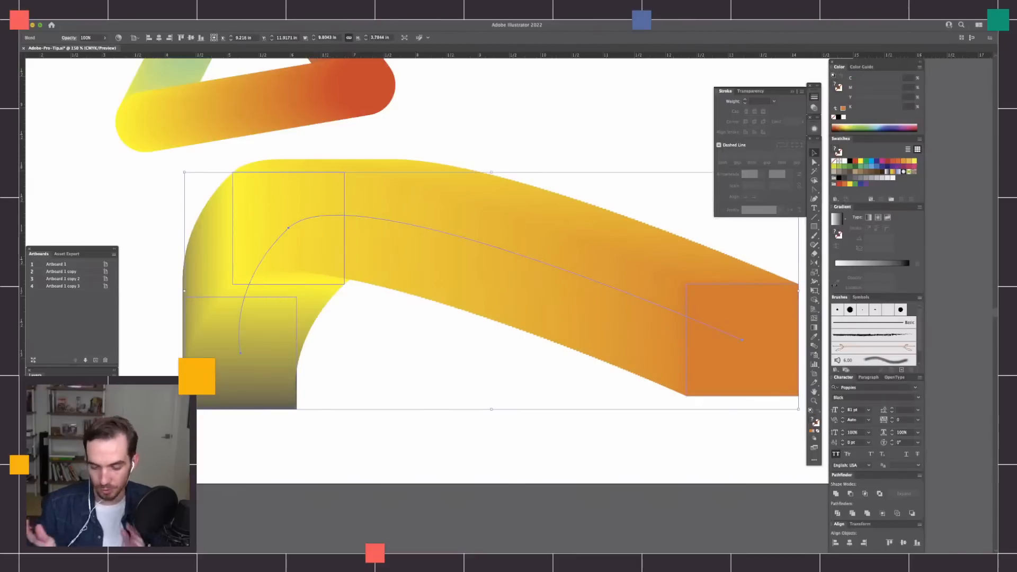
double_click(814, 347)
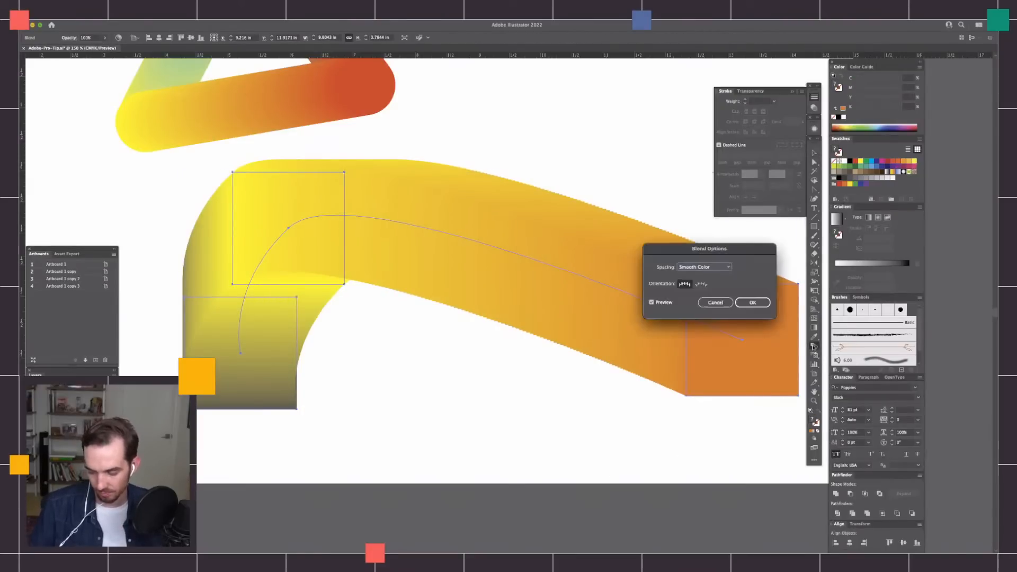
click(725, 267)
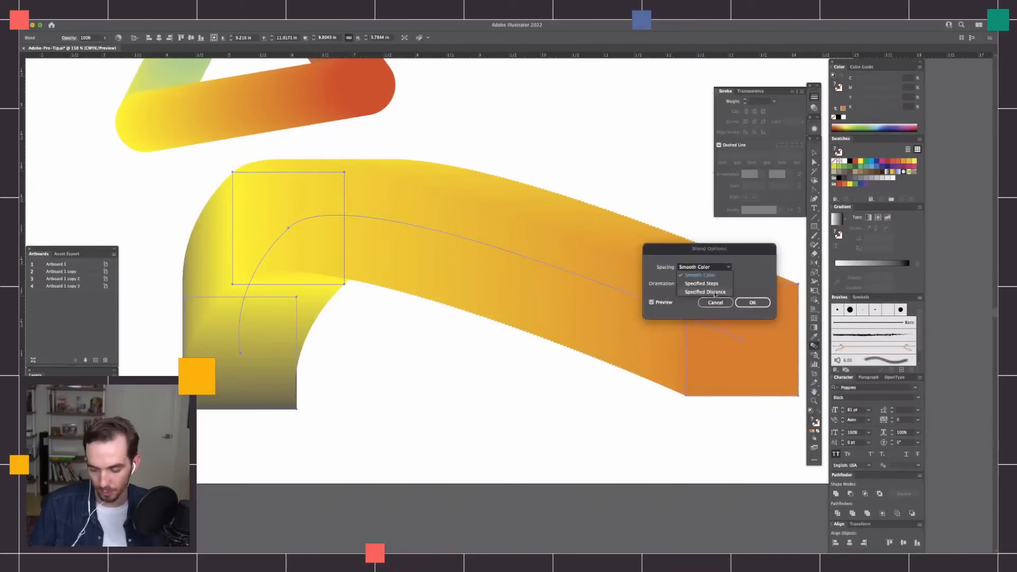
click(714, 292)
text(0.875)
key(Tab)
text(0.125)
key(Tab)
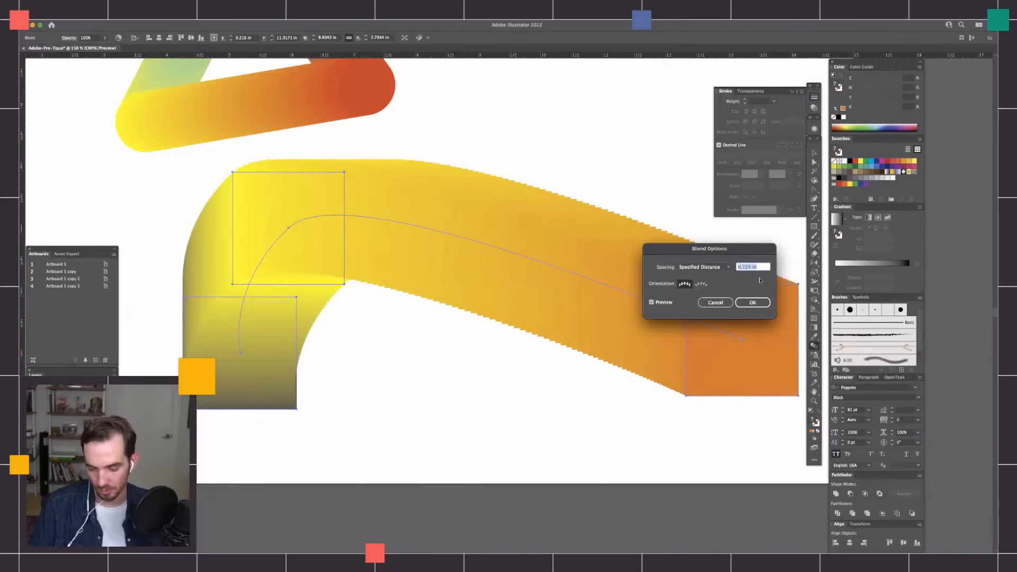
text(0.0014)
key(Tab)
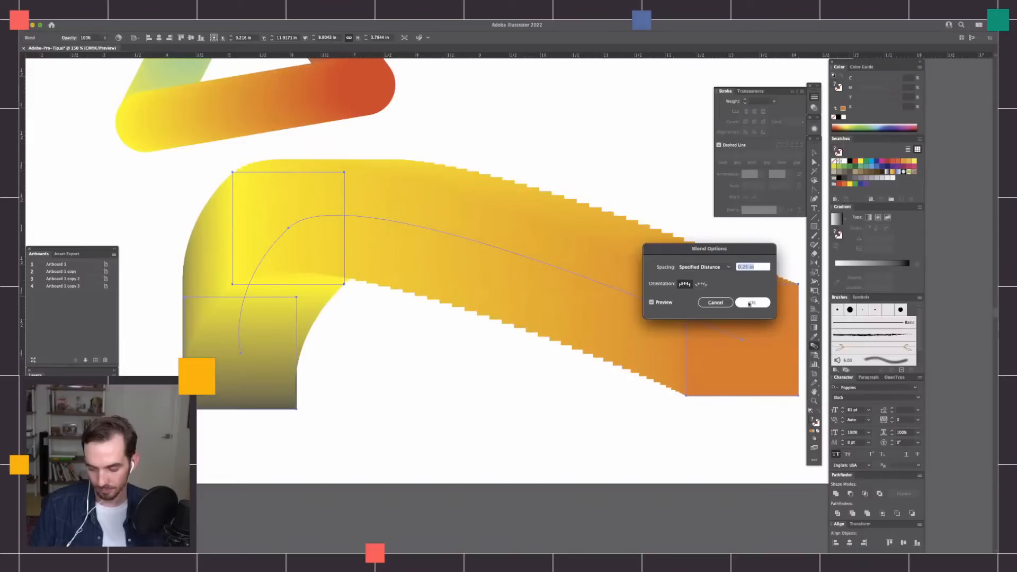
key(Return)
Move the orange end square back in and up, to the right of the lower triangle's red corner.
key(a)
click(656, 186)
drag(746, 363, 497, 278)
key(super+minus)
key(super+minus)
key(super+equal)
drag(538, 350, 673, 416)
drag(631, 374, 656, 263)
scroll(604, 395, right, 5)
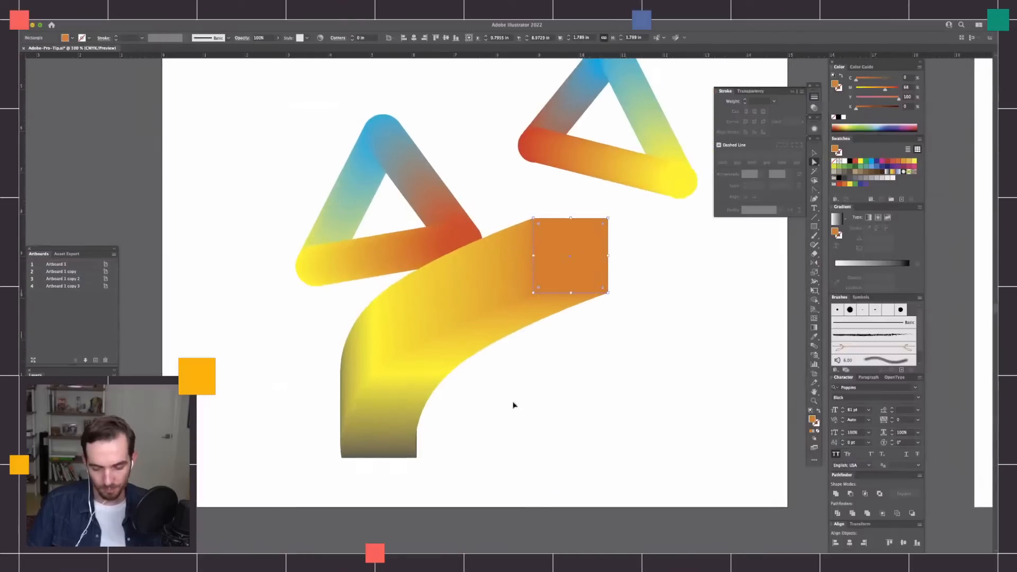
key(super+minus)
key(super+minus)
scroll(511, 400, right, 5)
drag(657, 416, 516, 446)
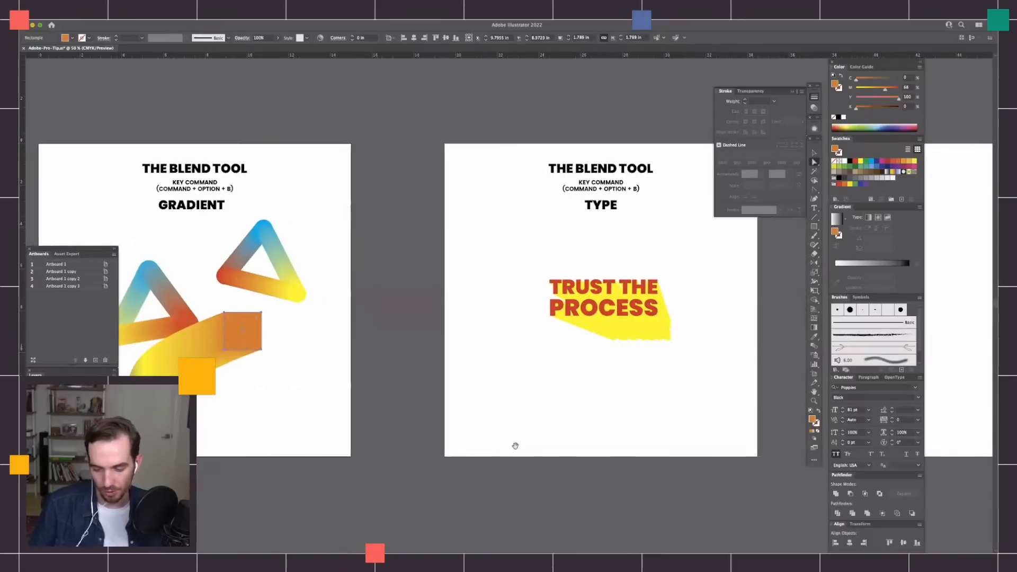
scroll(613, 417, right, 3)
scroll(613, 417, up, 1)
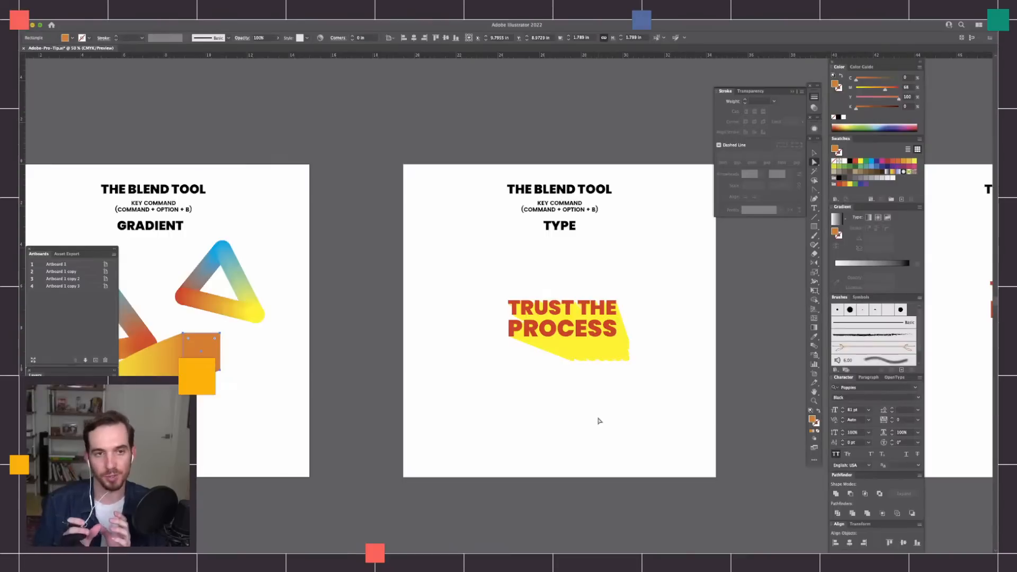
drag(436, 407, 730, 365)
drag(448, 387, 514, 378)
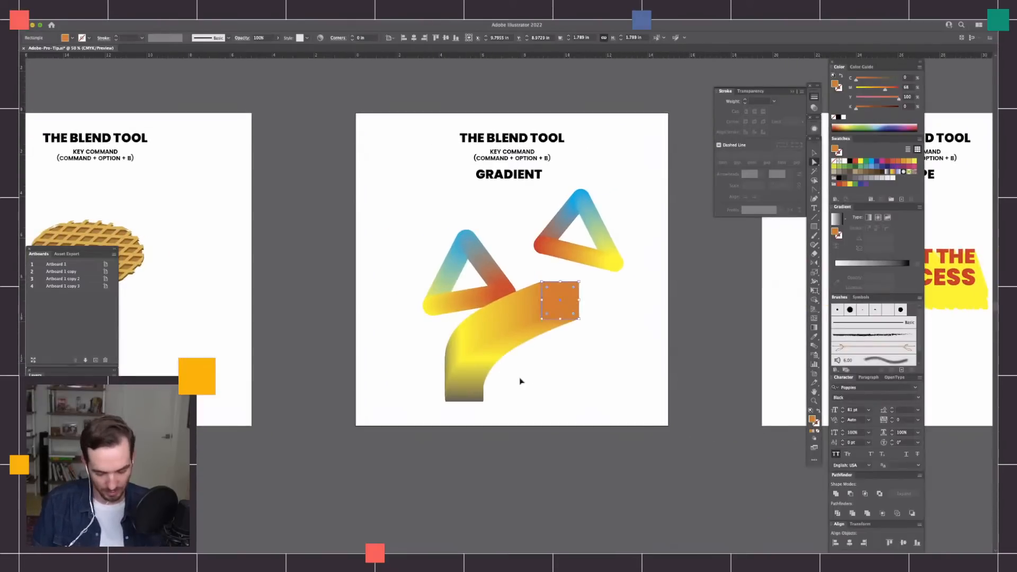
Examine the curved blend's spine and its three squares in Outline view, ending in Preview.
key(super+equal)
key(super+equal)
drag(650, 378, 630, 320)
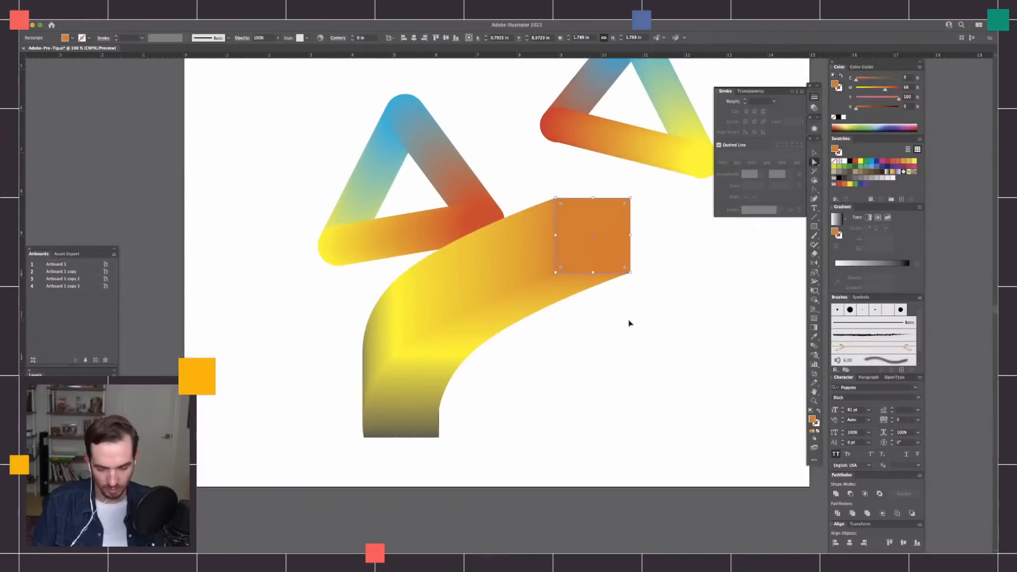
key(super+y)
drag(602, 391, 590, 411)
key(v)
click(427, 463)
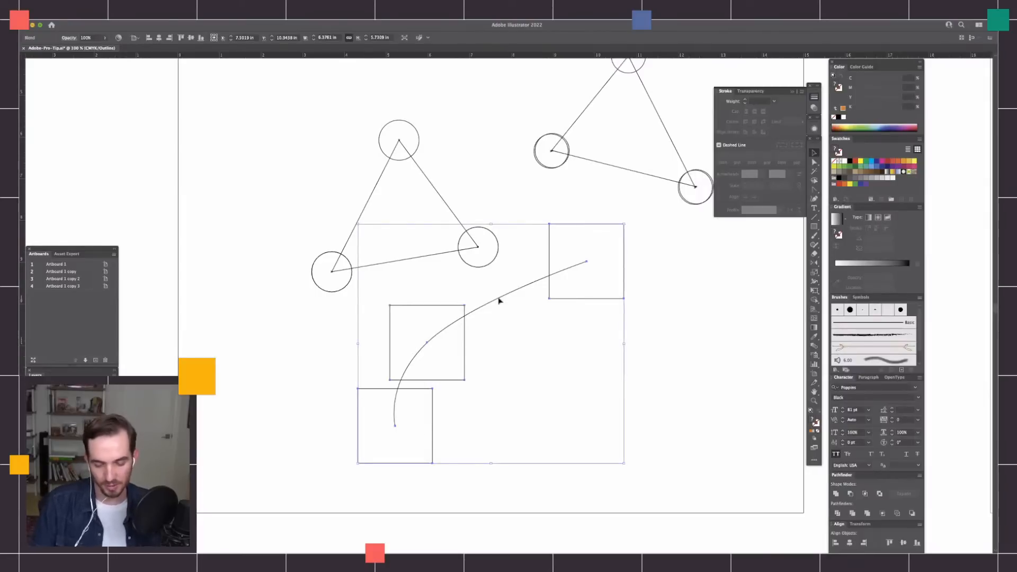
key(ctrl+y)
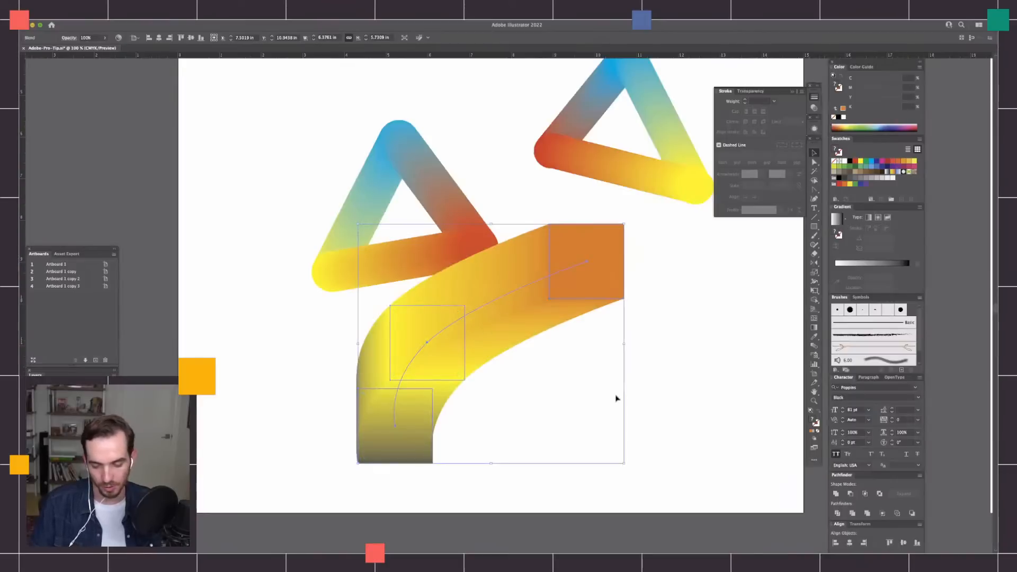
Move the TRUST THE PROCESS blend to the upper-left area of the Type artboard and deselect it.
scroll(718, 363, right, 15)
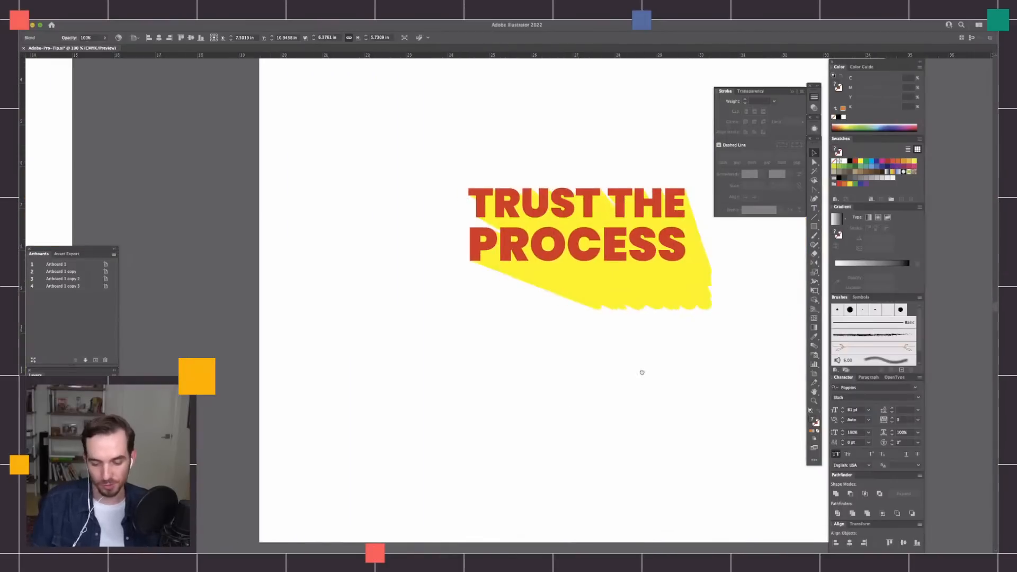
drag(643, 373, 545, 401)
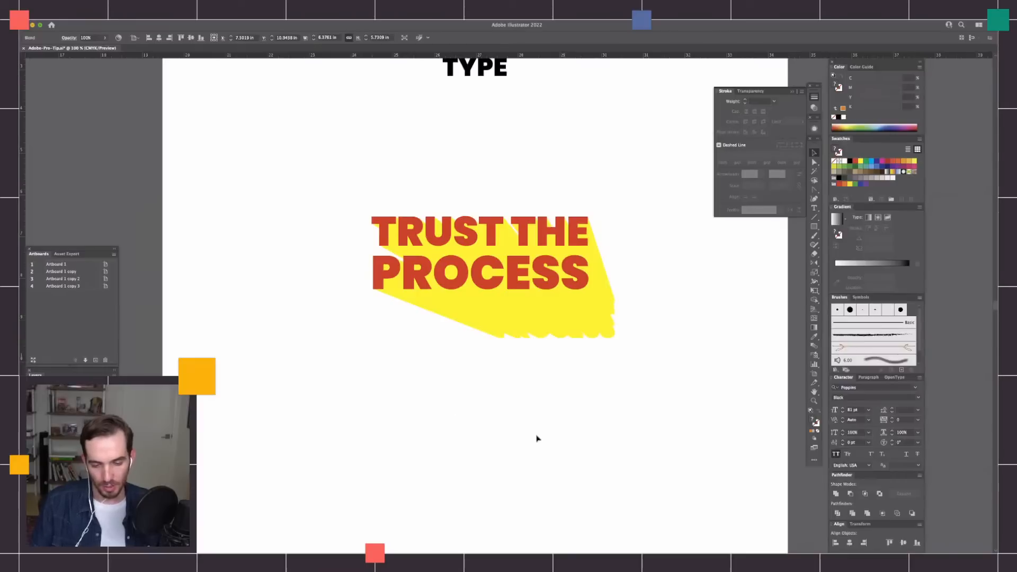
key(ctrl+equal)
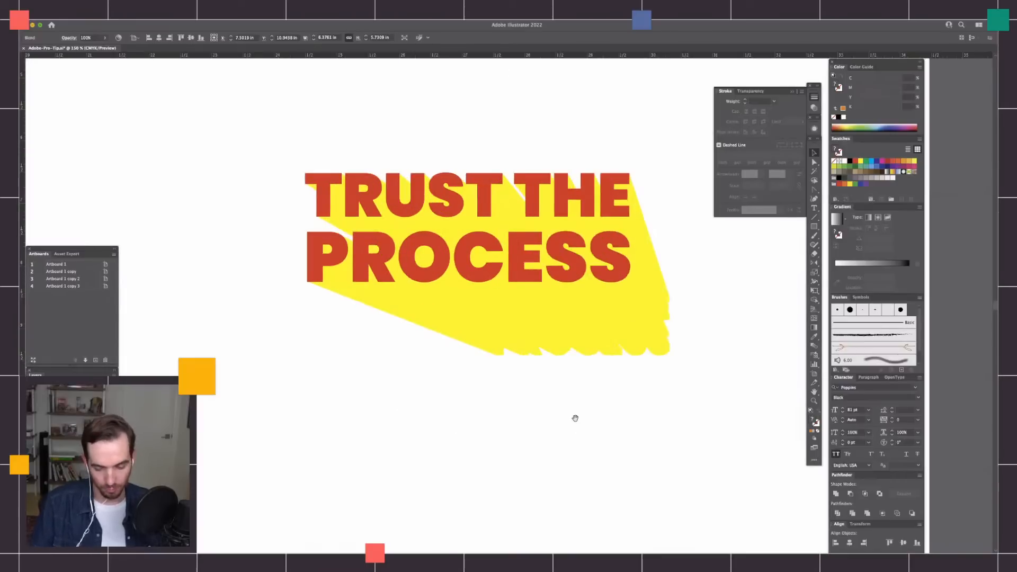
scroll(599, 387, left, 2)
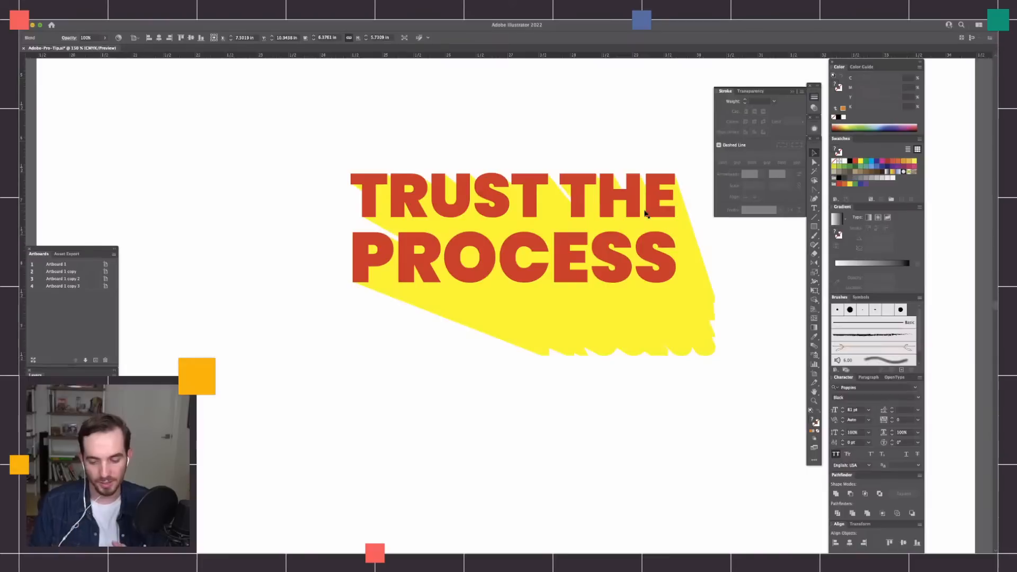
drag(695, 156, 461, 422)
drag(687, 339, 483, 274)
key(ctrl+minus)
click(532, 370)
Copy the blend's red front text and paste it as separate text to the right of the sample.
key(a)
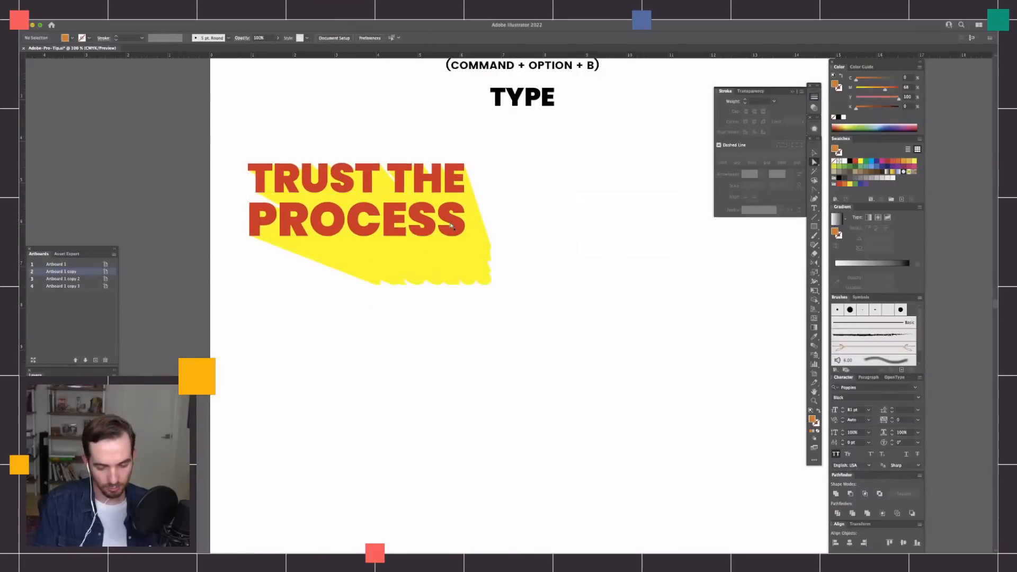
click(451, 226)
key(v)
click(562, 371)
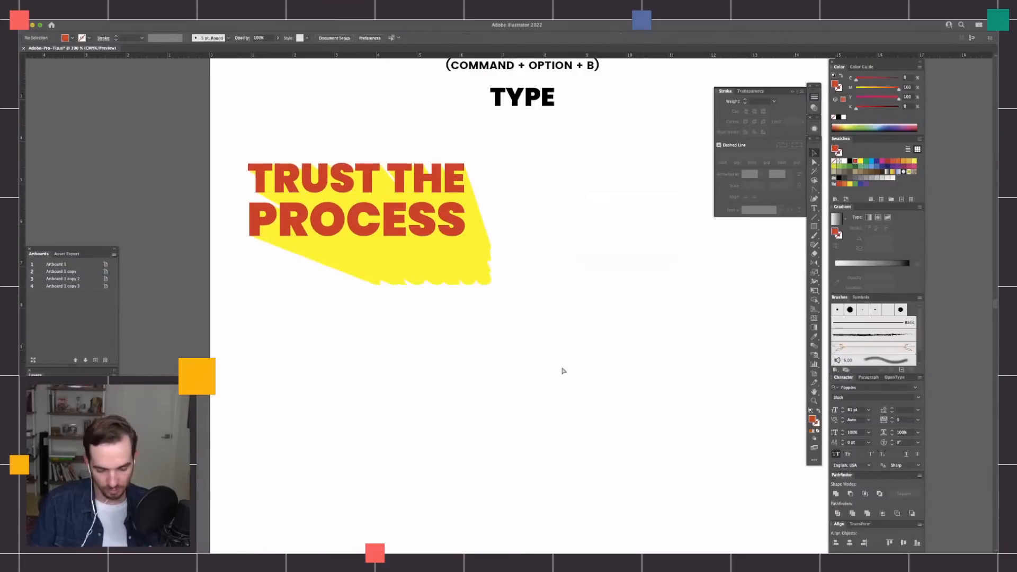
text(TRUST THE PROCESS)
drag(564, 370, 691, 357)
scroll(652, 365, right, 3)
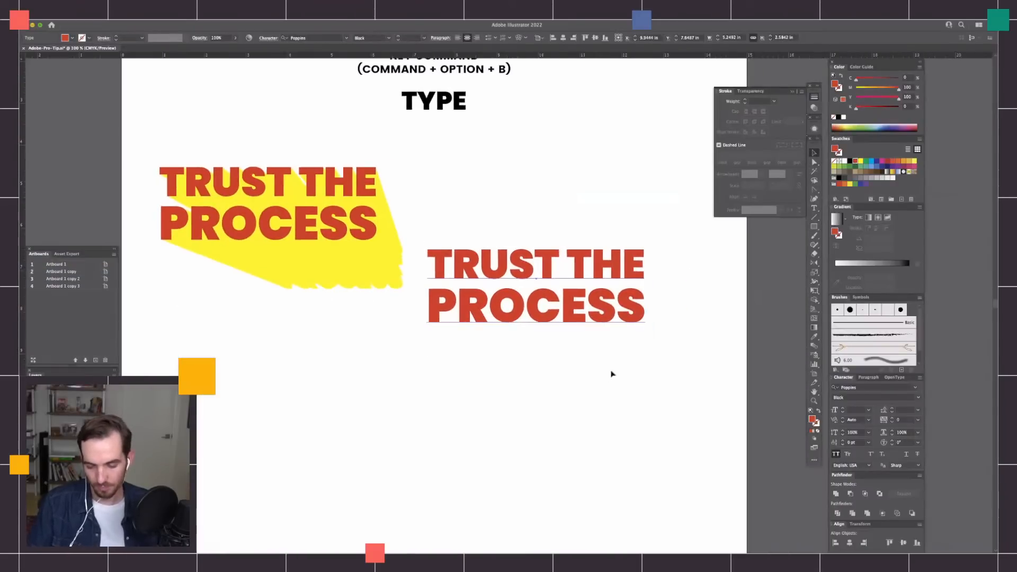
Scale the pasted red text down proportionally to about 3.53 in wide and reposition it in the empty area.
key(ctrl+plus)
key(ctrl+plus)
drag(671, 396, 550, 380)
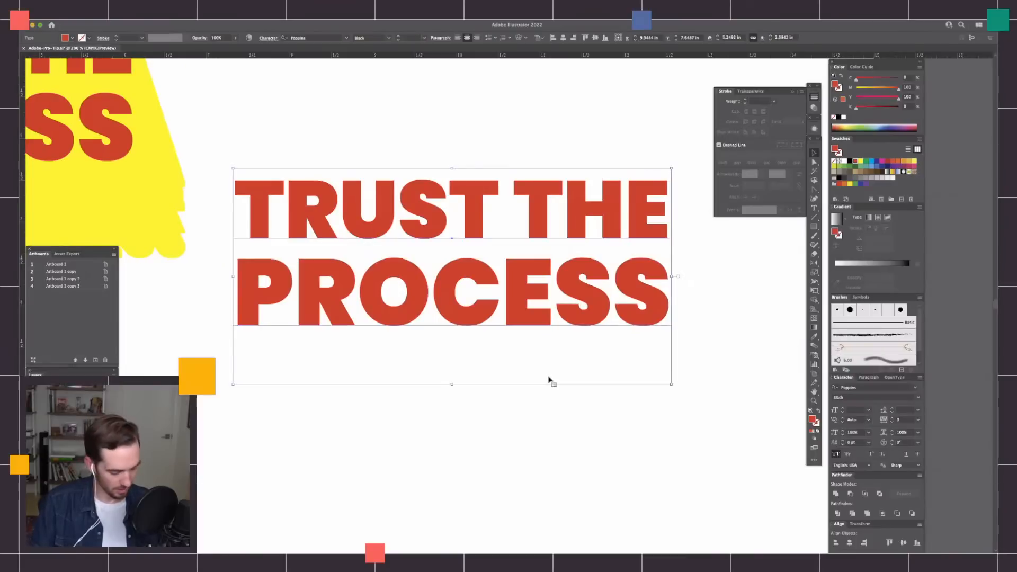
drag(671, 169, 530, 241)
drag(515, 280, 593, 237)
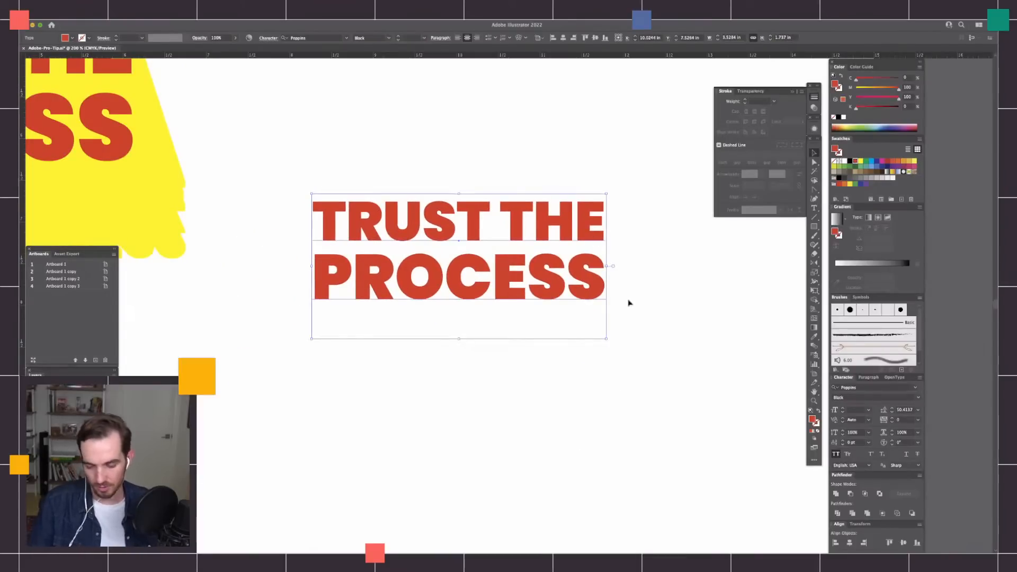
Duplicate the red text below and slightly right, and recolour the copy black with cyan 74 and black 92.
drag(590, 291, 633, 398)
drag(882, 109, 896, 98)
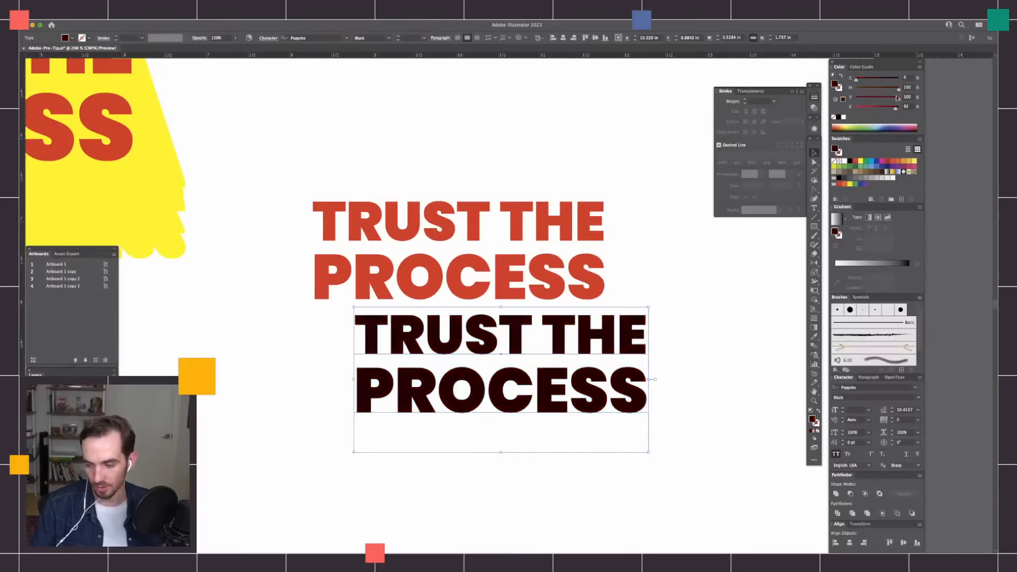
click(888, 79)
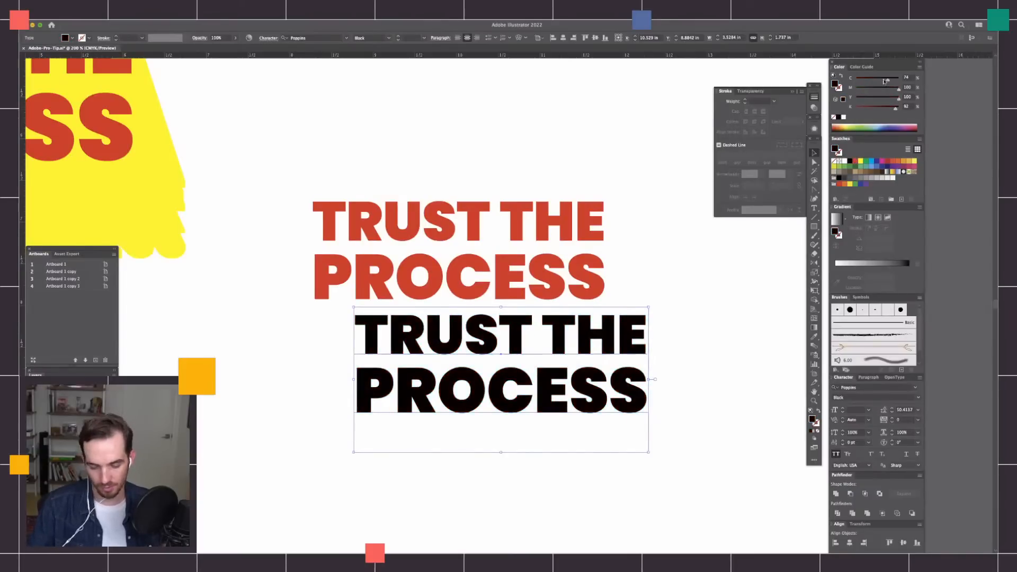
click(686, 342)
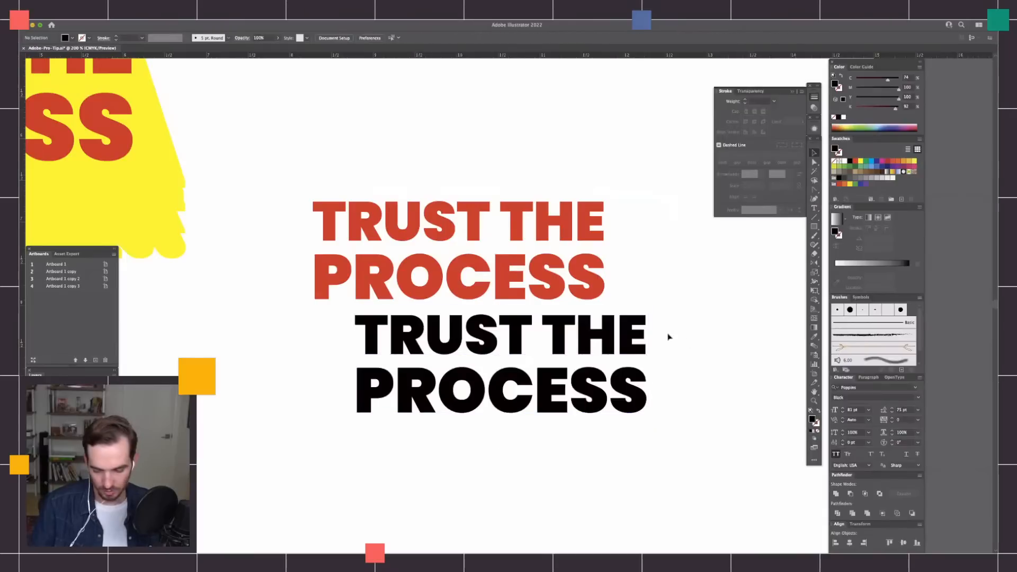
Blend the red and black TRUST THE PROCESS texts together.
drag(662, 189, 527, 416)
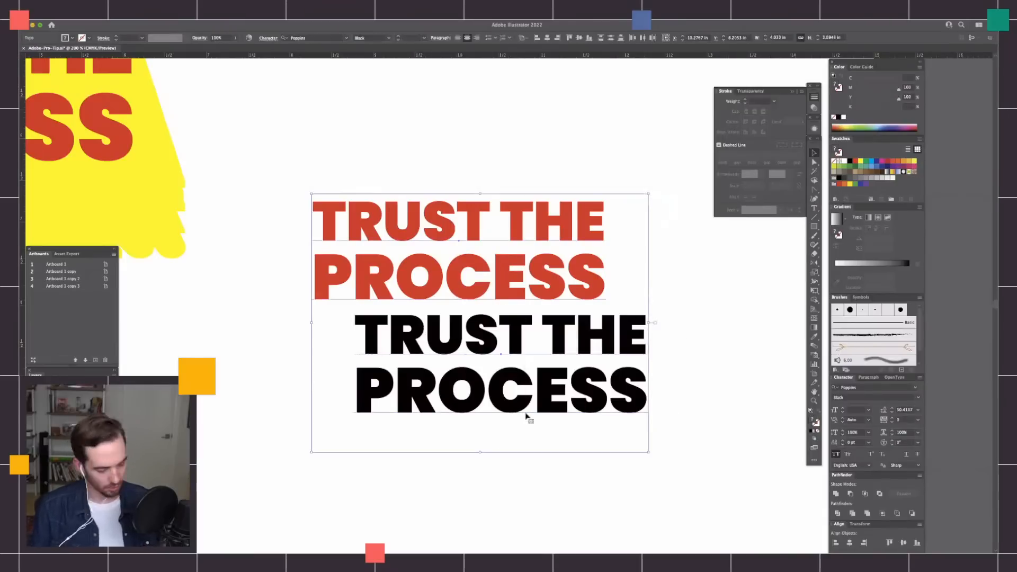
click(523, 421)
click(524, 422)
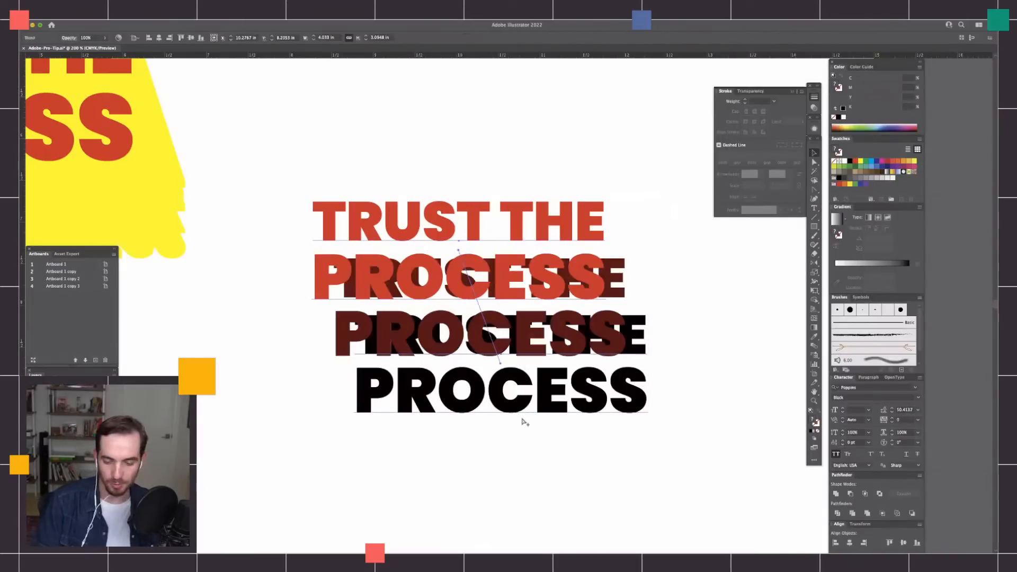
Set the text blend's spacing to Specified Distance at 0.004 in and deselect the blend.
double_click(814, 345)
drag(724, 253, 729, 248)
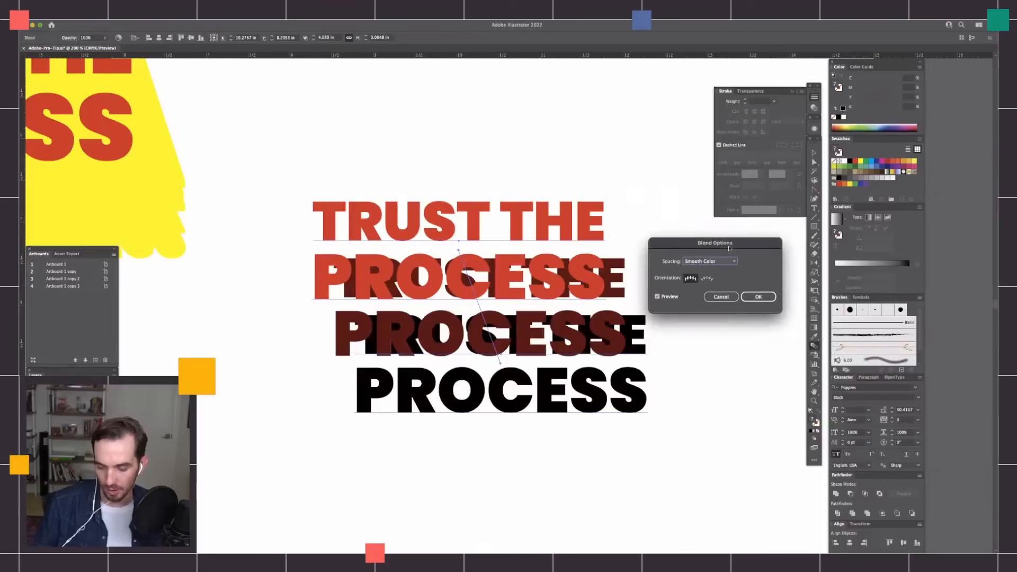
click(728, 263)
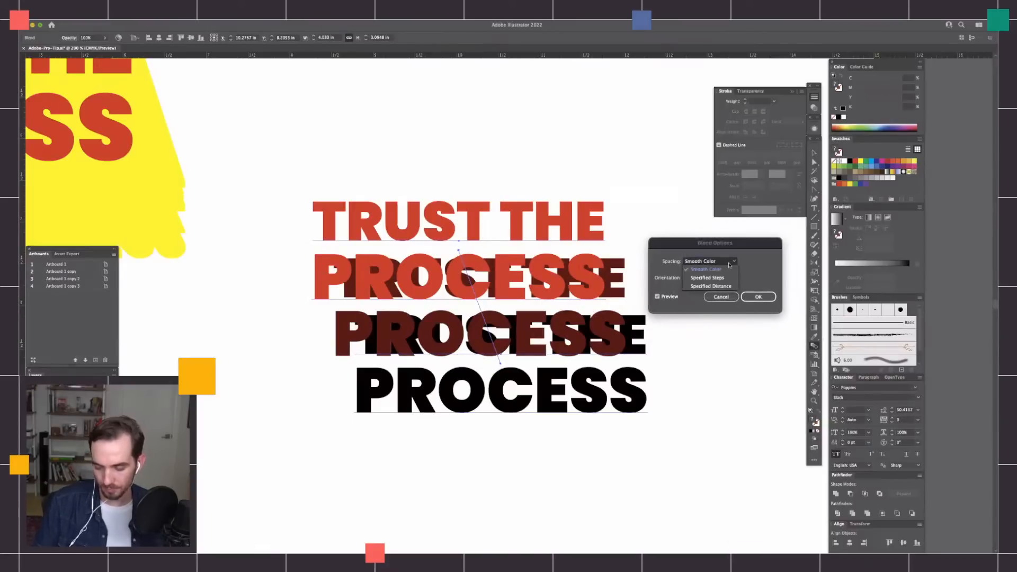
click(730, 287)
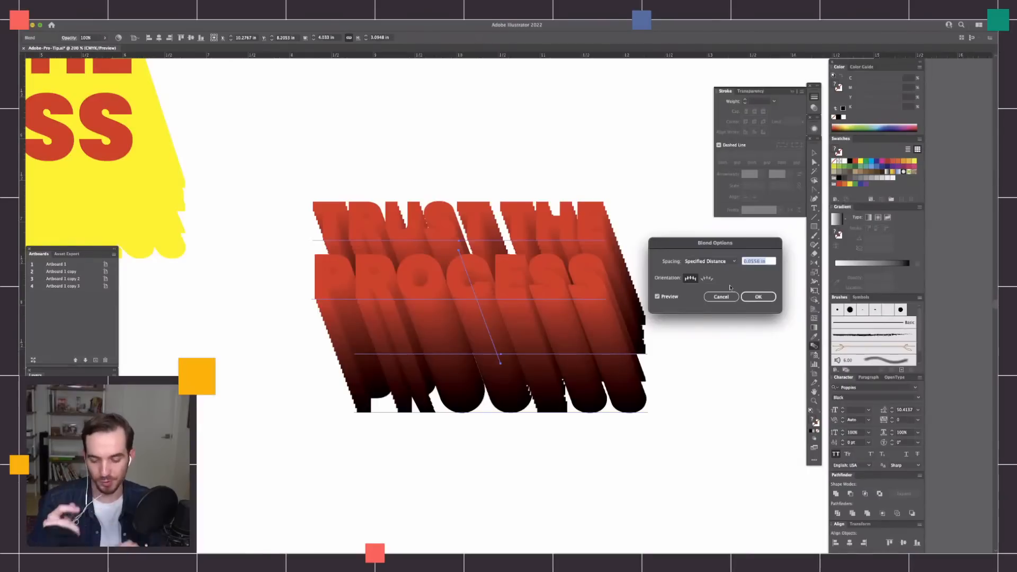
drag(766, 246, 761, 250)
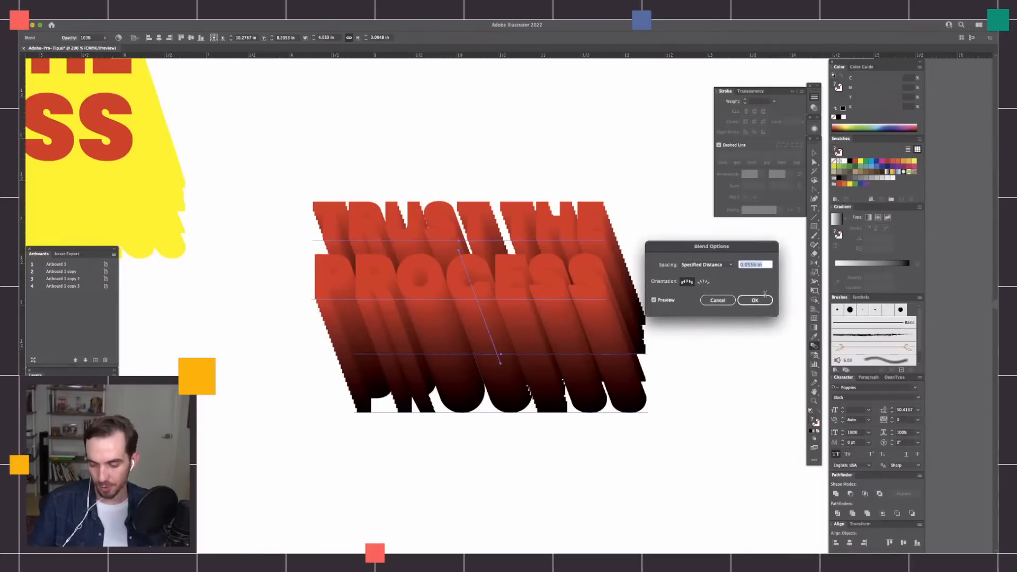
text(0.125)
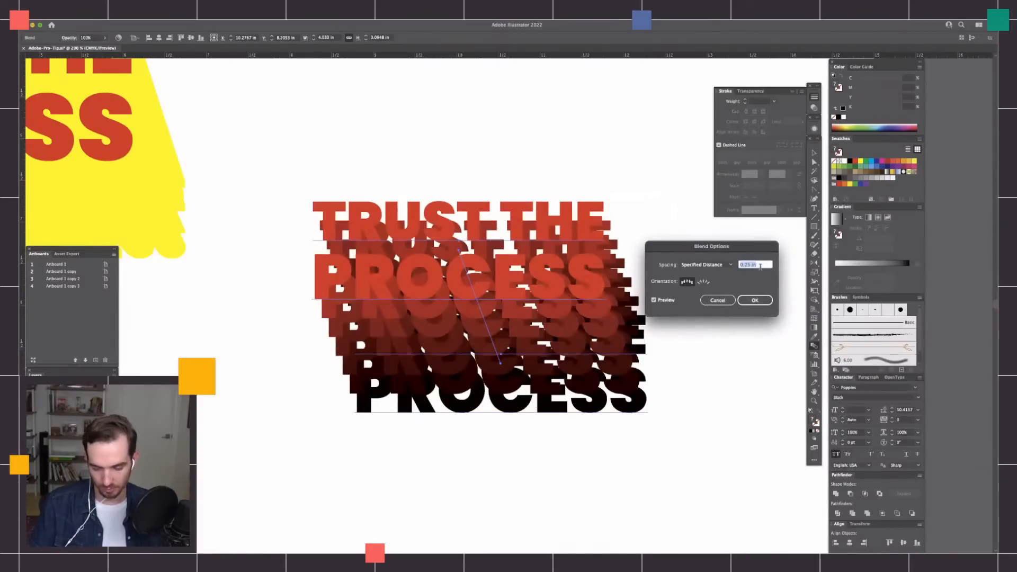
key(Down)
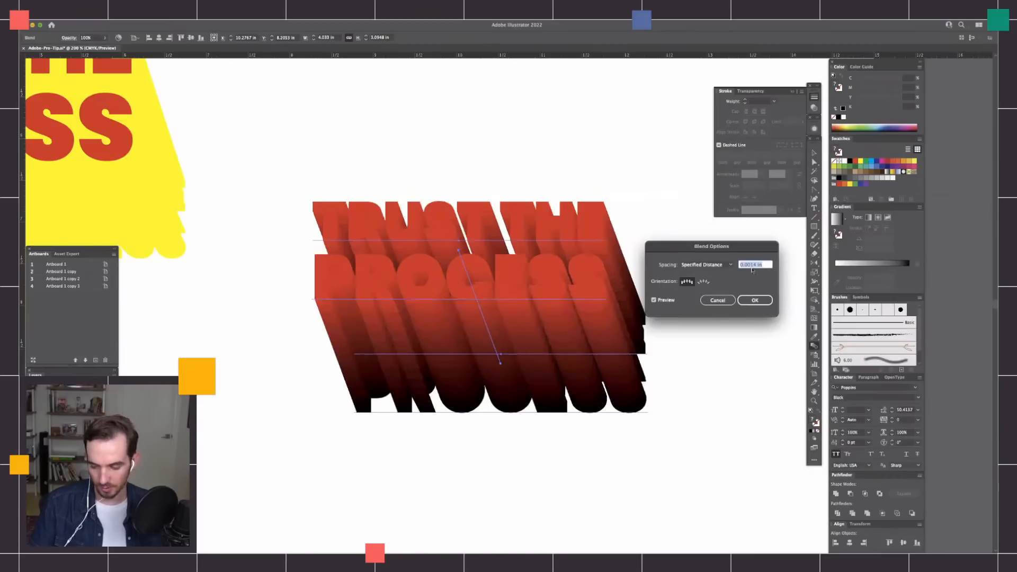
click(754, 265)
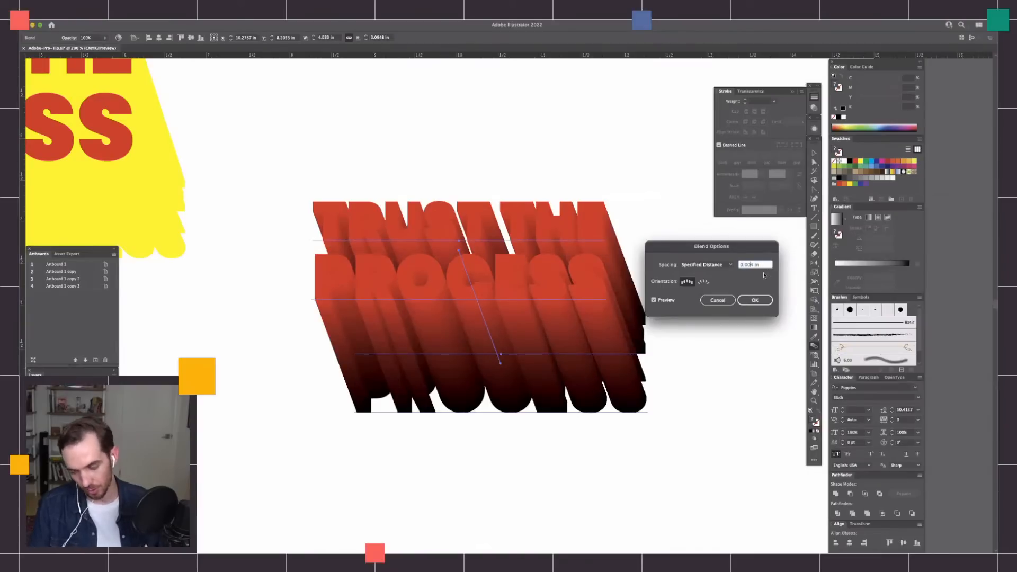
key(Tab)
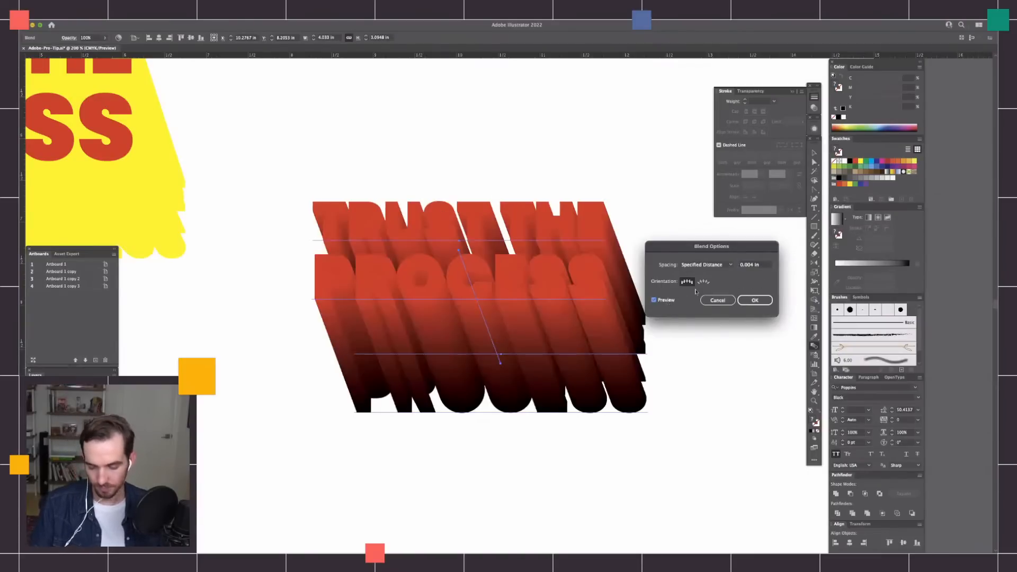
click(763, 302)
key(v)
click(684, 287)
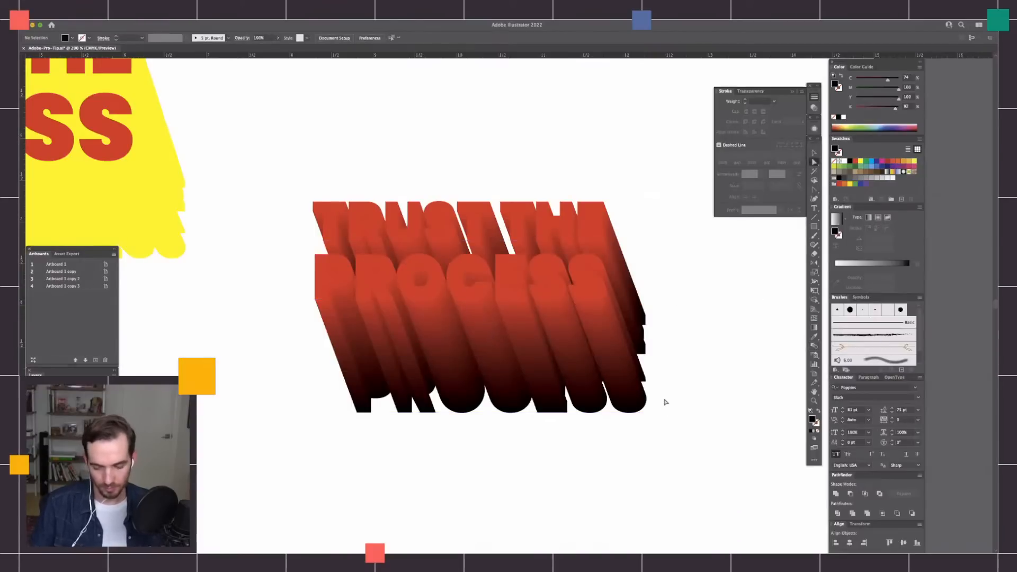
Change the extrusion direction by moving the blend's red front text up and right and its black back text far left.
key(super+equal)
drag(708, 417, 695, 375)
key(super+minus)
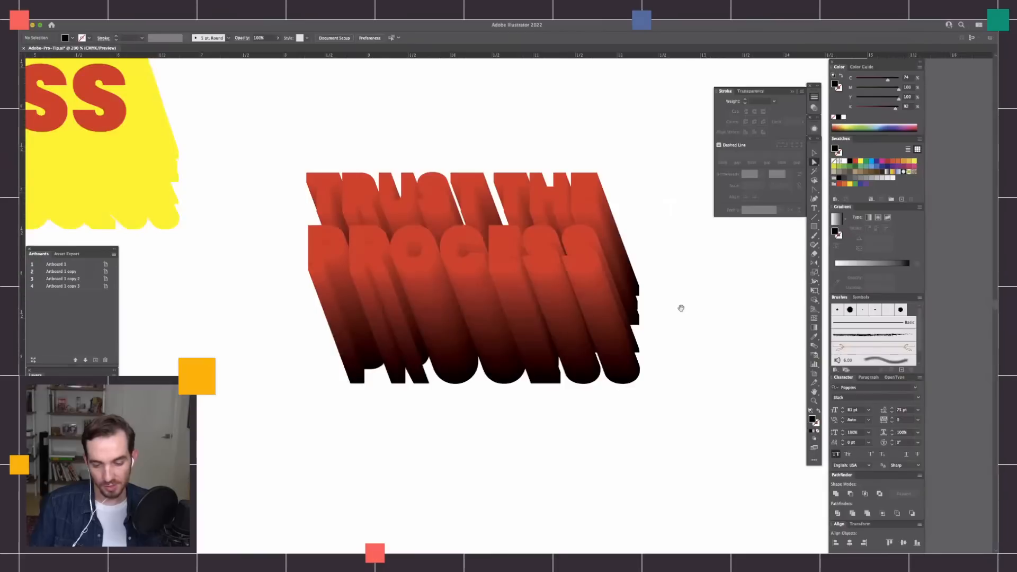
drag(677, 321, 688, 350)
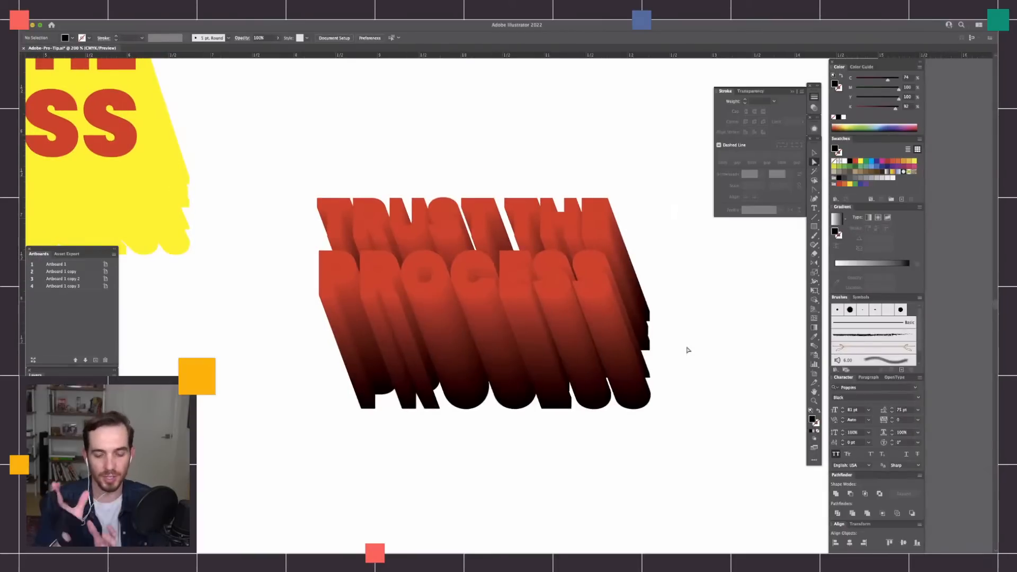
drag(603, 208, 580, 213)
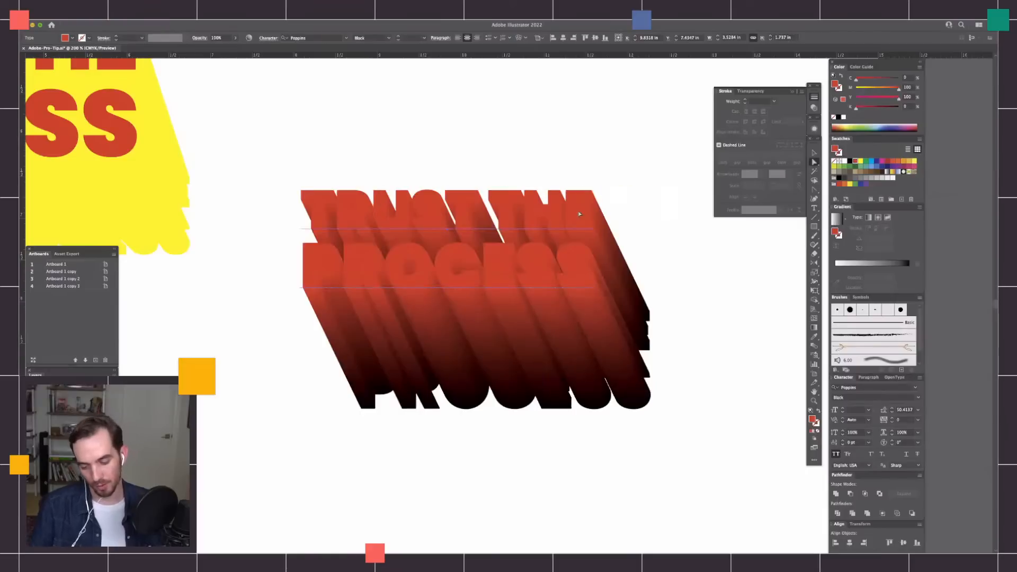
click(631, 208)
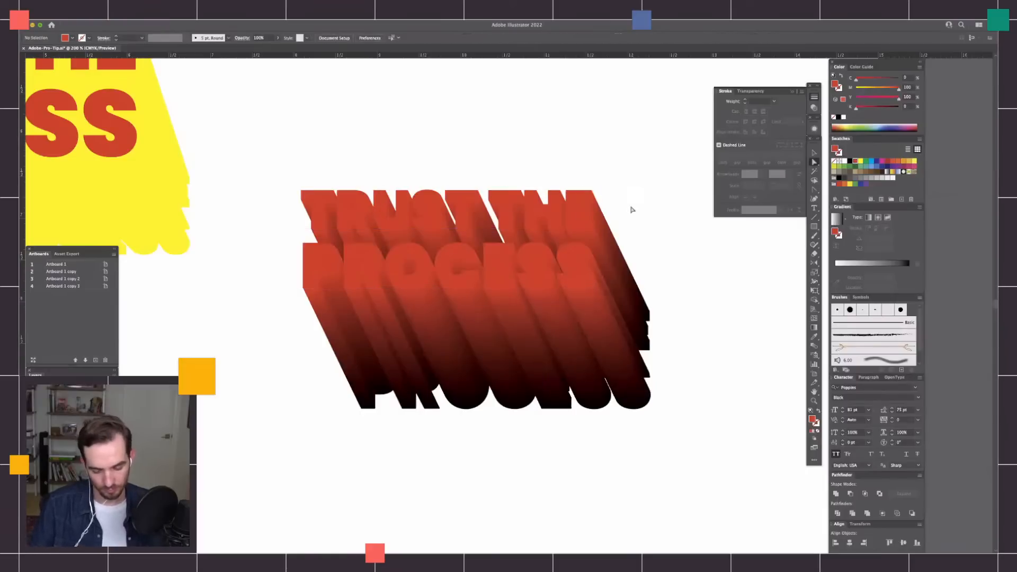
drag(579, 219, 661, 209)
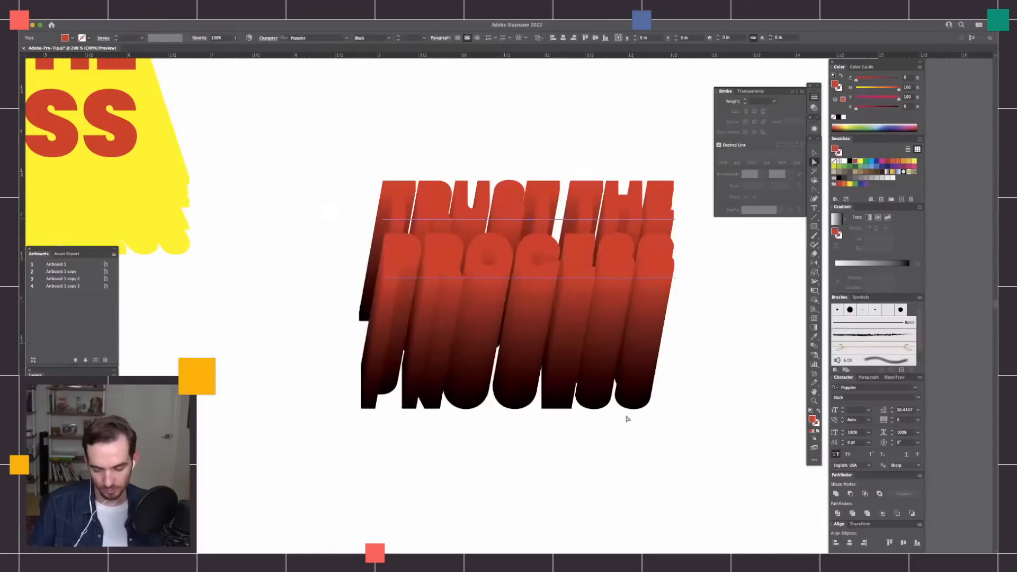
drag(623, 406, 510, 377)
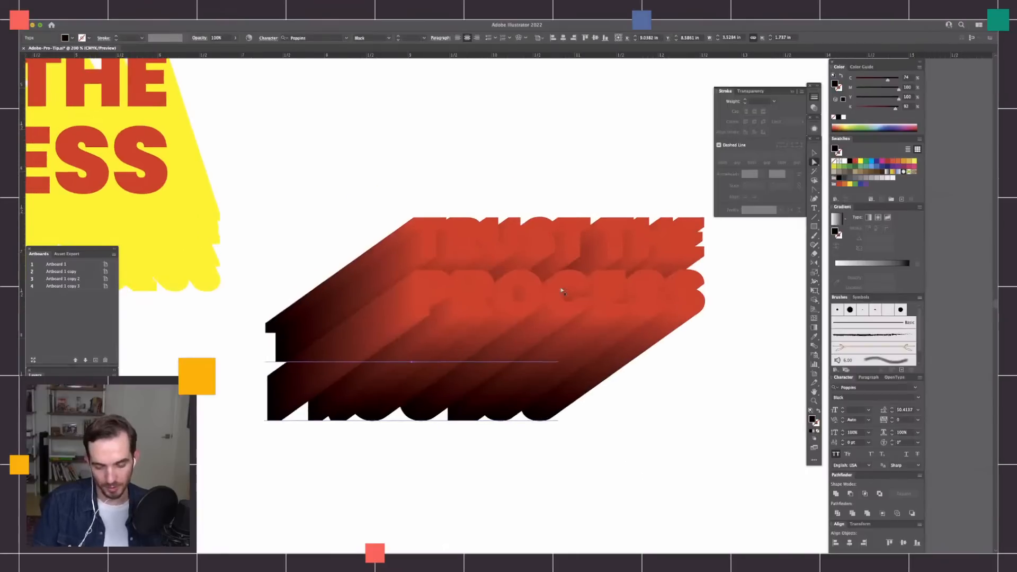
click(735, 290)
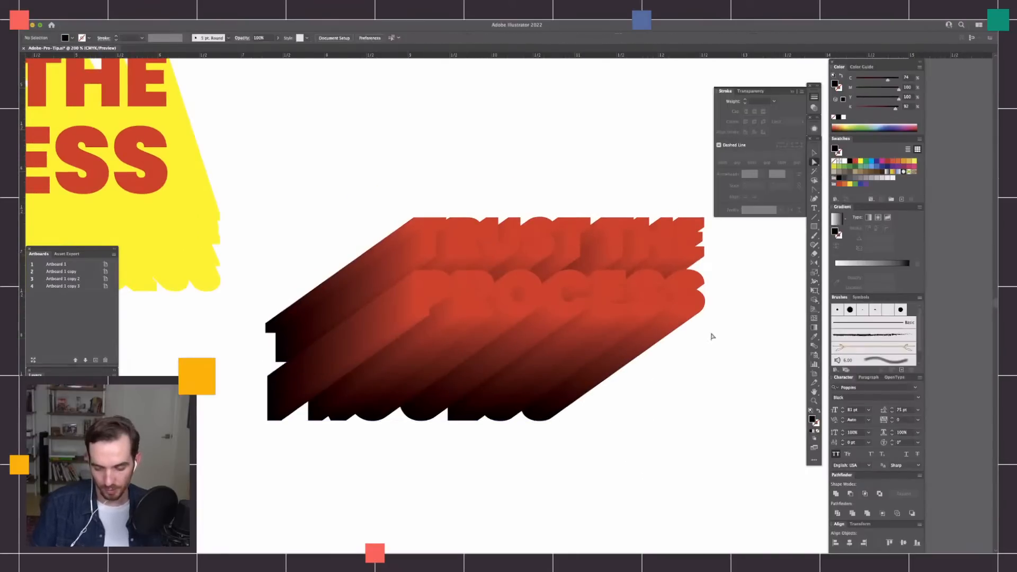
Steepen the extrusion by moving the red front text up and left and the black back text right, keeping it slightly left of the front.
scroll(689, 366, down, 3)
drag(676, 367, 646, 388)
drag(655, 264, 605, 242)
drag(623, 377, 688, 391)
drag(585, 402, 621, 395)
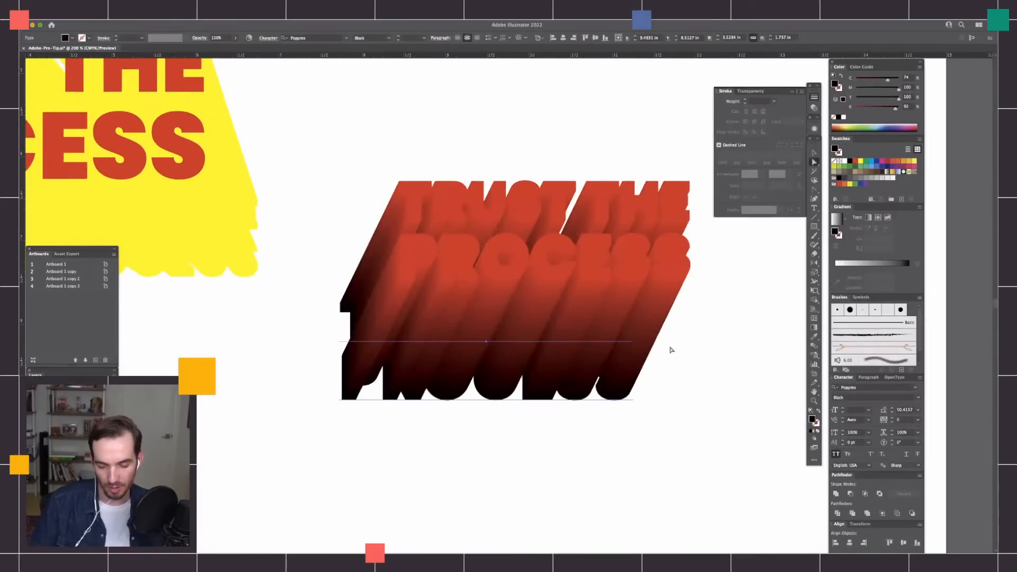
click(704, 316)
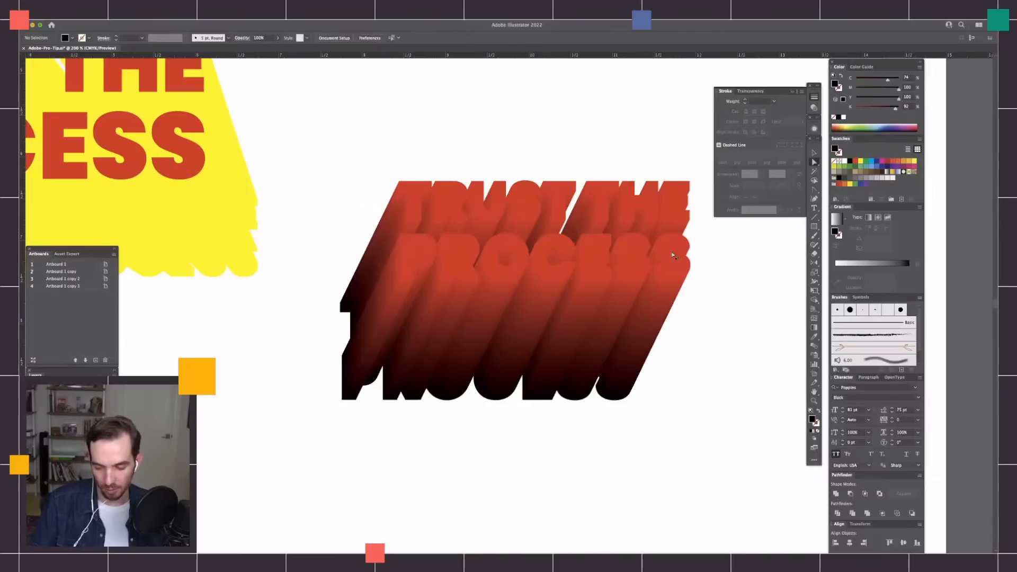
Paste a copy of the red front text in front of the blend and recolour it golden yellow with magenta 36.
click(673, 259)
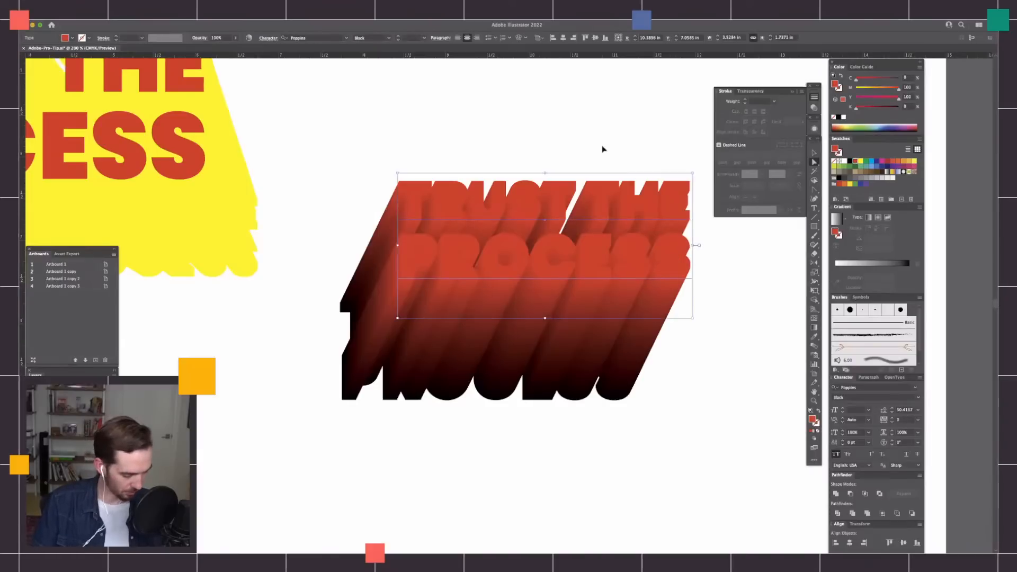
click(722, 341)
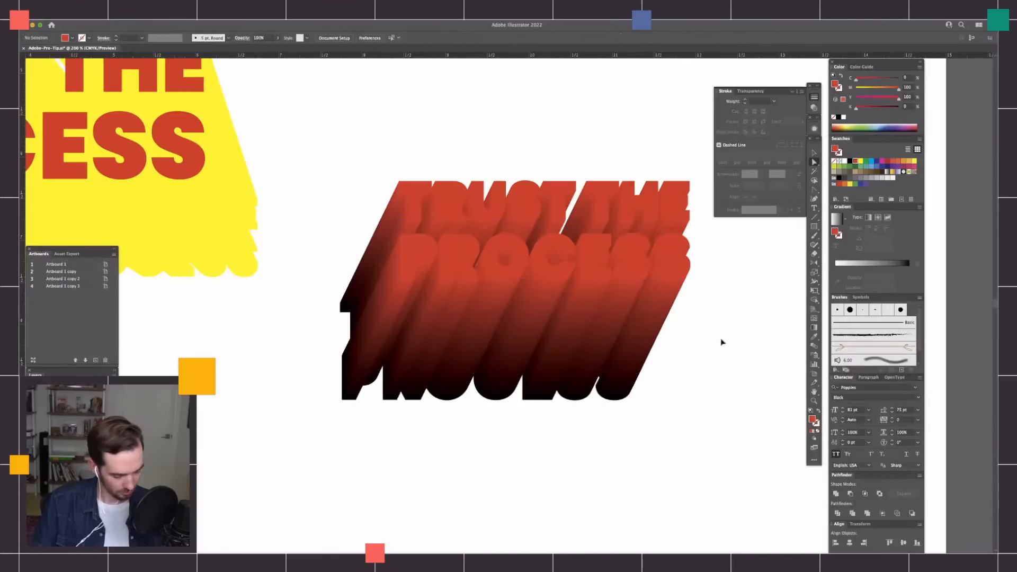
key(super+f)
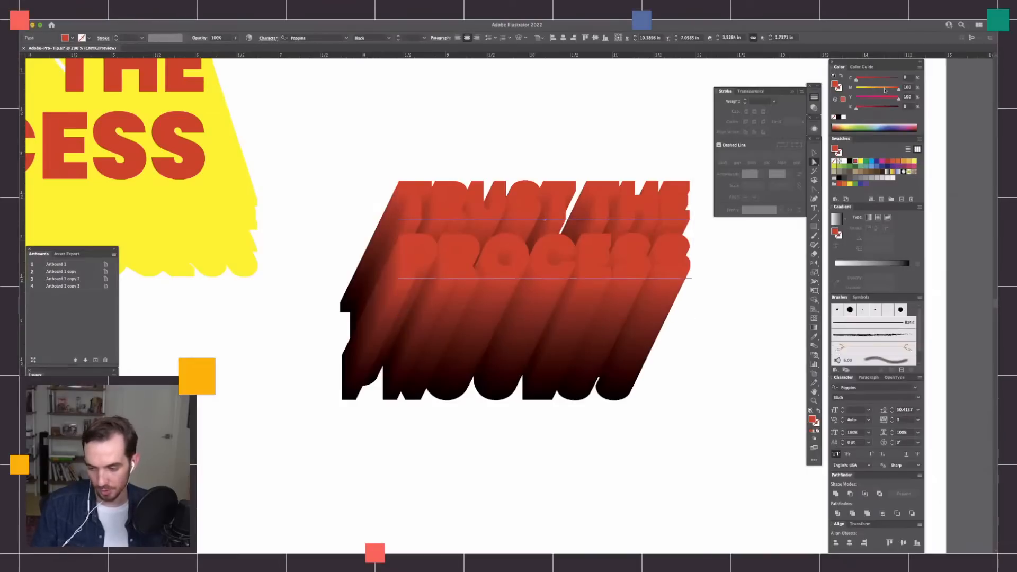
click(884, 88)
drag(874, 89, 869, 85)
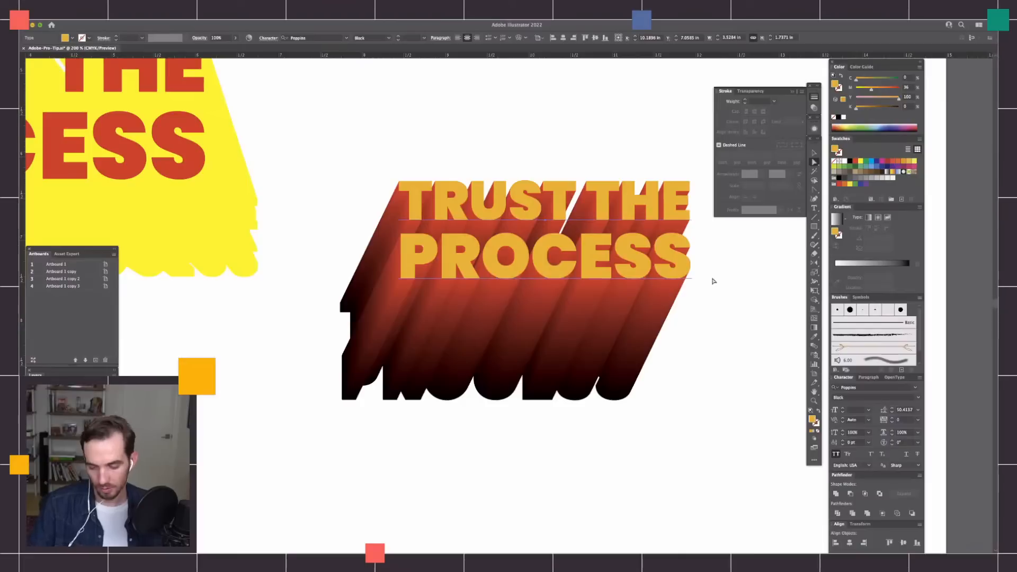
click(686, 411)
drag(697, 414, 657, 397)
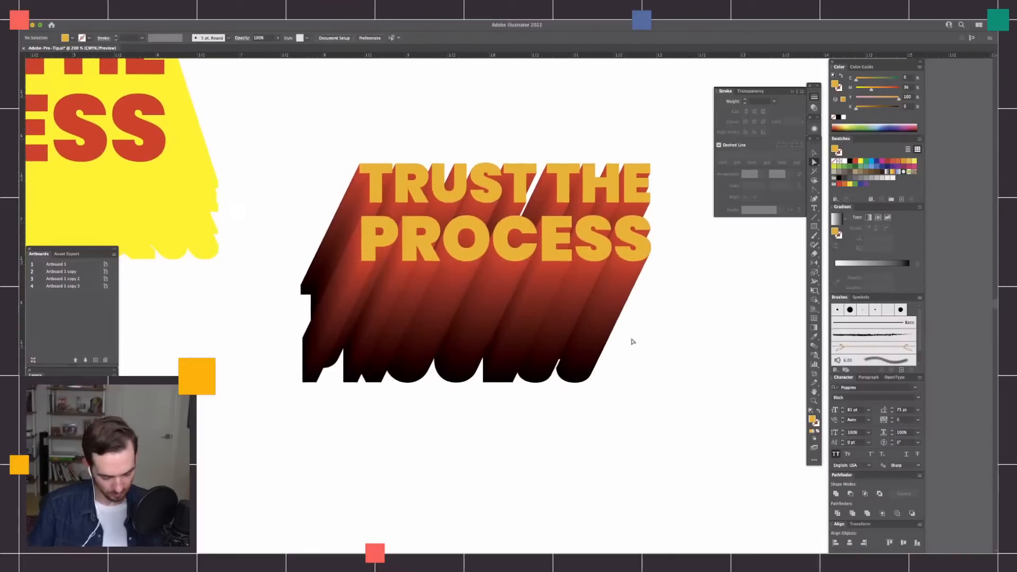
Collapse the stroke settings and shorten the extrusion by moving the black back text up and right, close beneath the yellow text.
key(super+equal)
drag(629, 356, 647, 447)
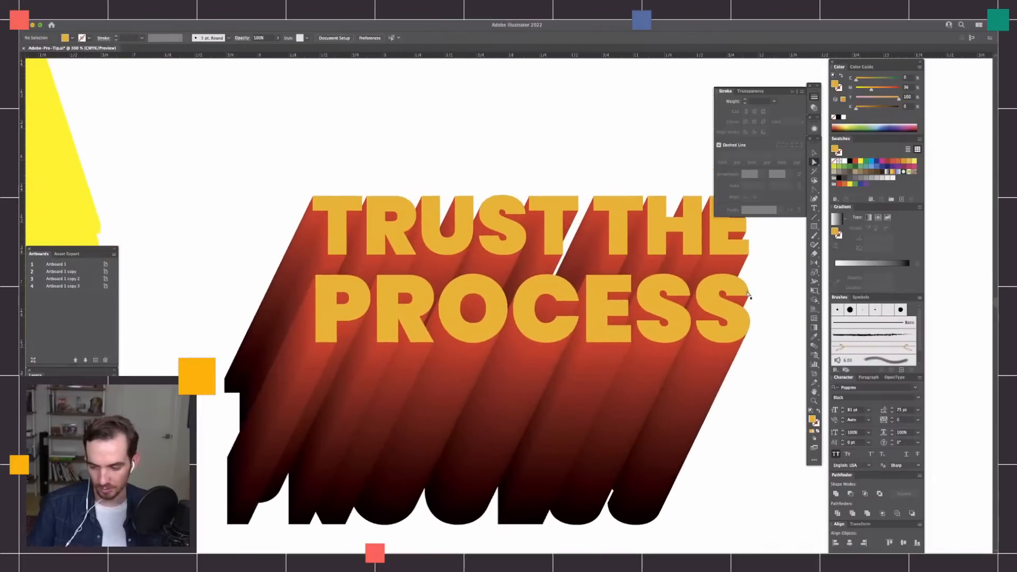
click(815, 97)
drag(706, 430, 728, 372)
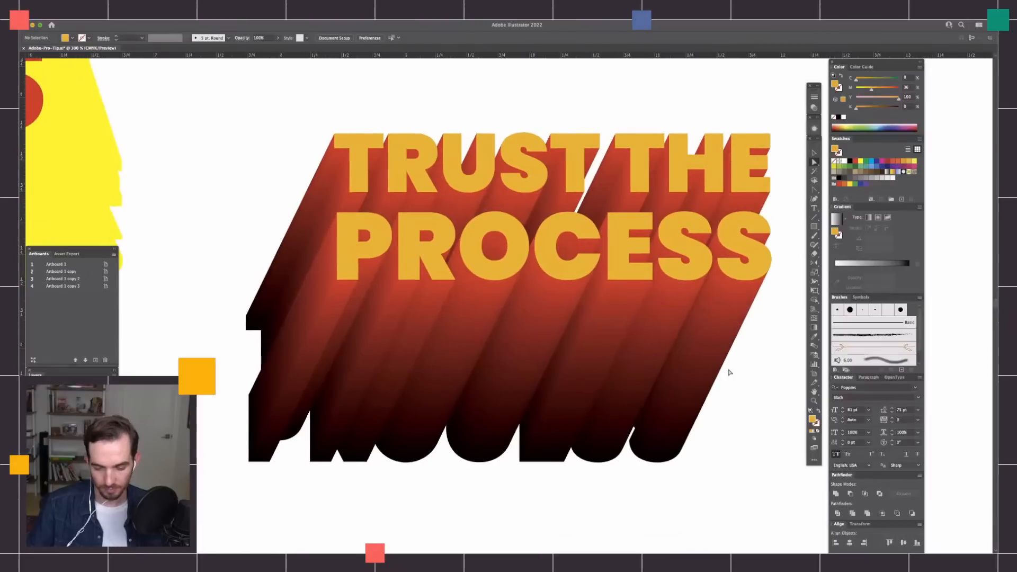
key(super+minus)
drag(618, 406, 655, 319)
click(717, 300)
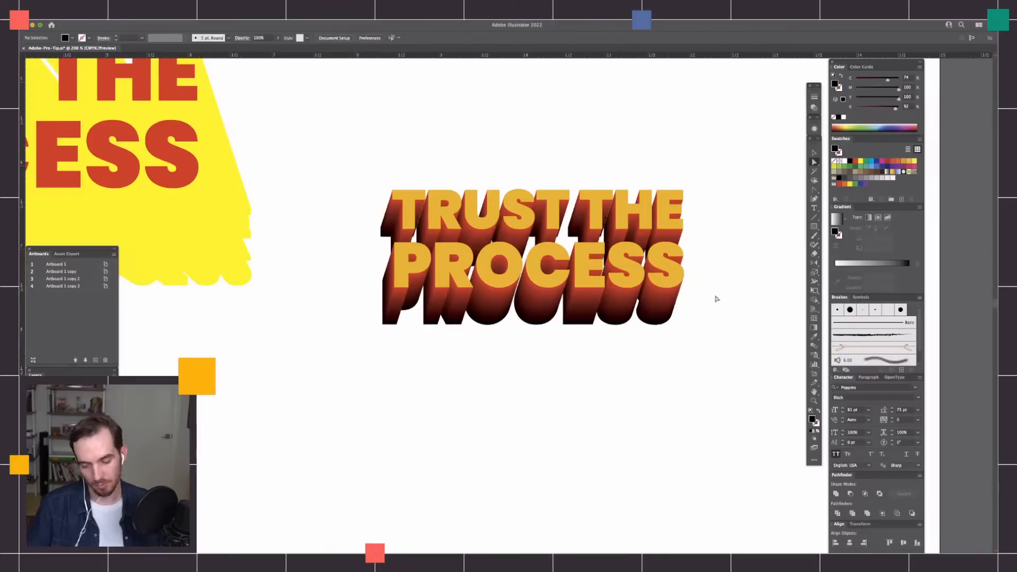
Draw a black rectangle around the yellow TRUST THE PROCESS lettering and send it to the back as a background.
scroll(711, 333, right, 1)
key(m)
drag(298, 136, 690, 408)
key(super+shift+bracketleft)
key(a)
click(748, 332)
click(747, 345)
Examine how the lettering's extrusion fades into the black background at different magnifications.
key(super+equal)
key(super+equal)
key(super+minus)
key(super+minus)
key(super+minus)
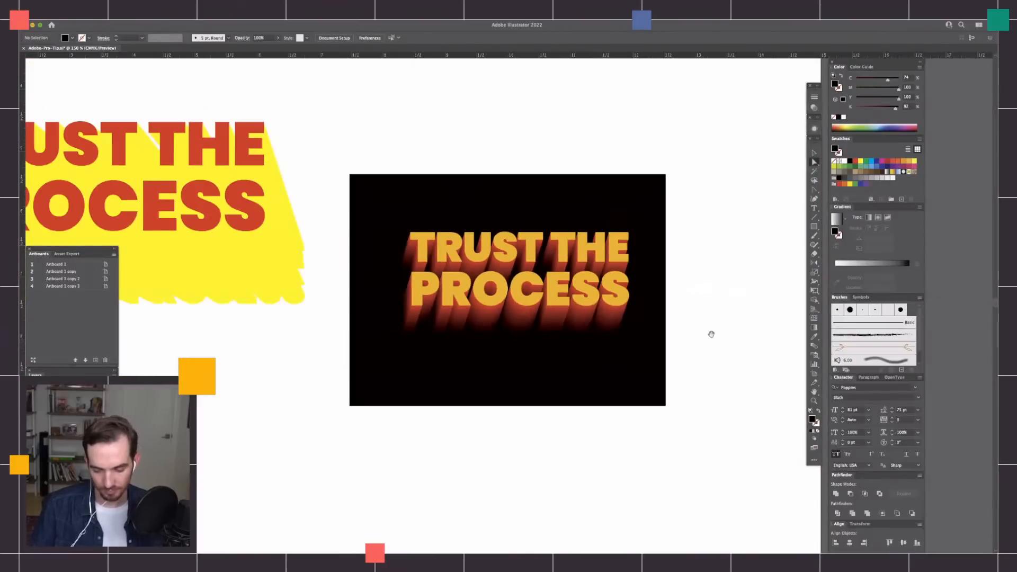
drag(711, 335, 701, 376)
key(super+equal)
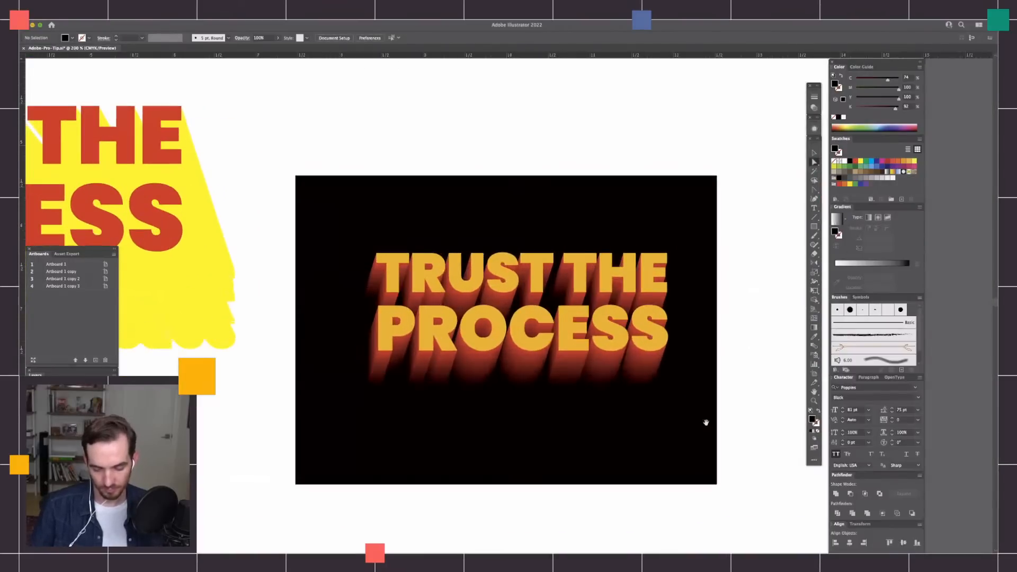
drag(706, 423, 708, 410)
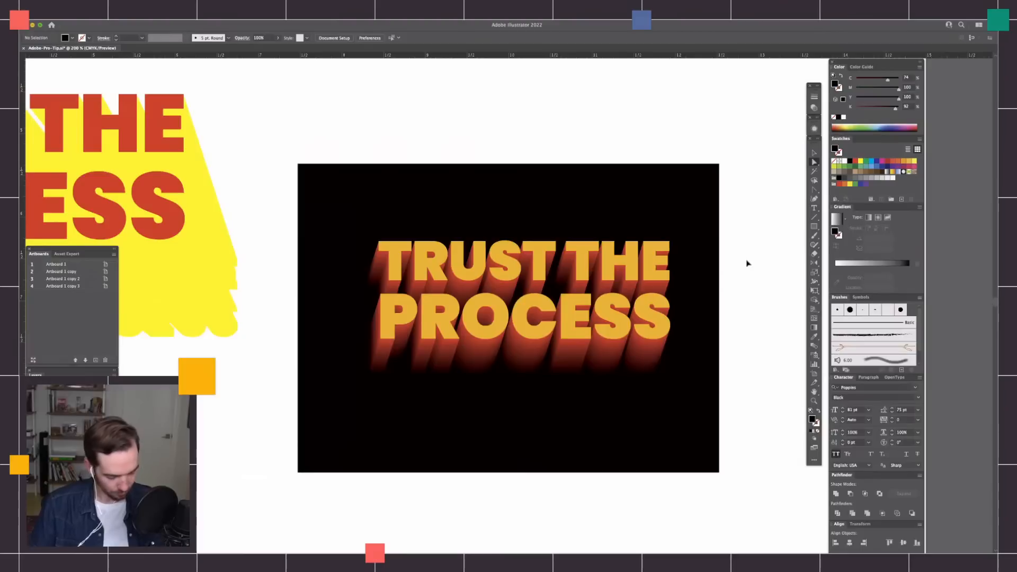
Switch the artwork to outline view and select the yellow front text.
key(super+y)
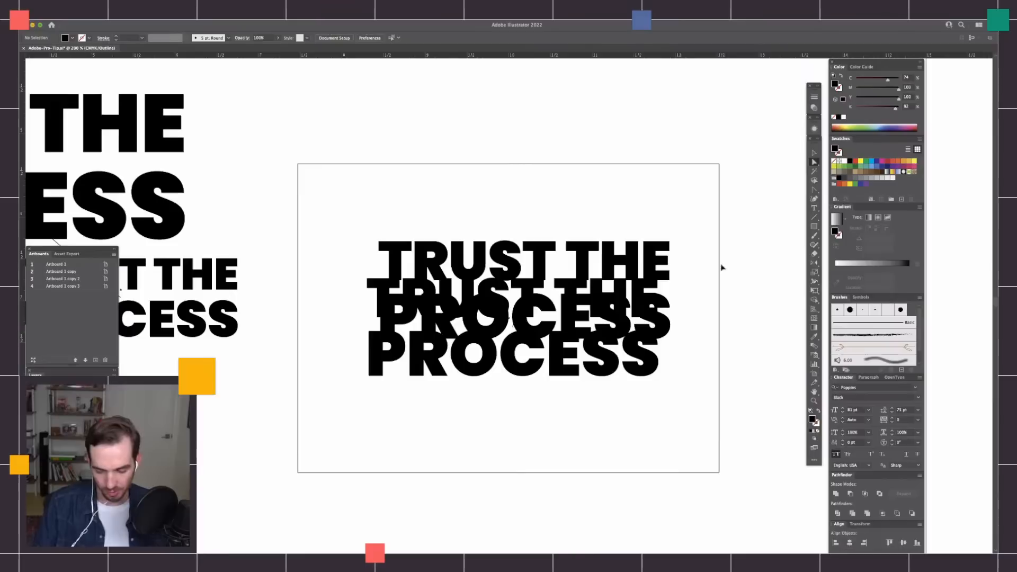
click(399, 267)
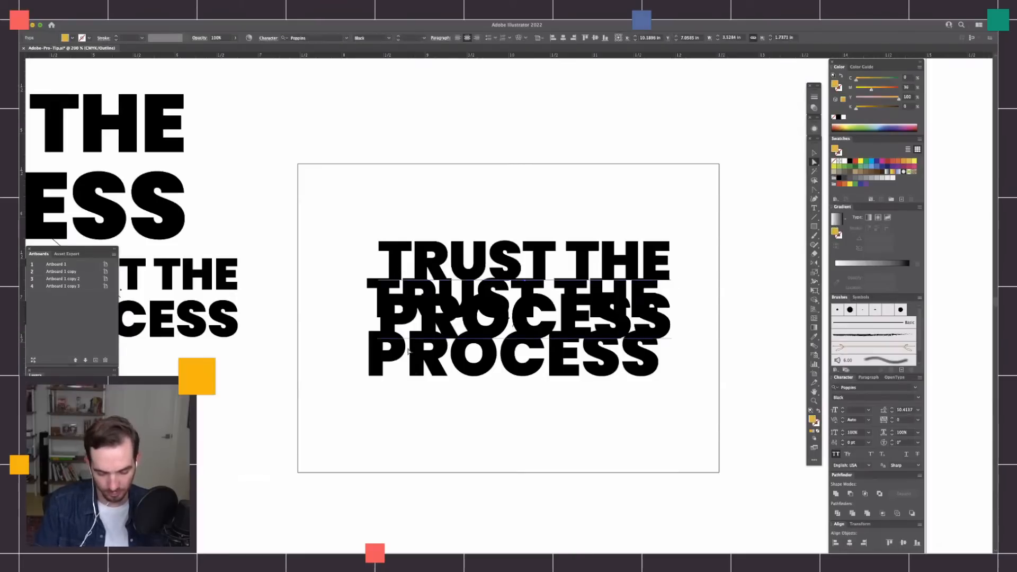
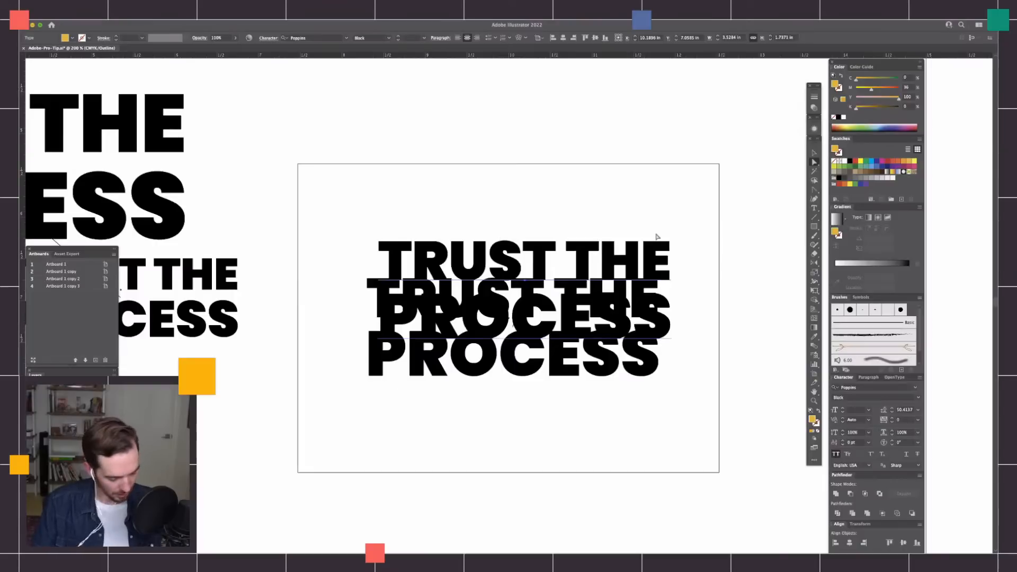
Return the artwork to preview and inspect the yellow front text against its red-to-black extrusion, close up and from farther out.
key(super+y)
click(744, 290)
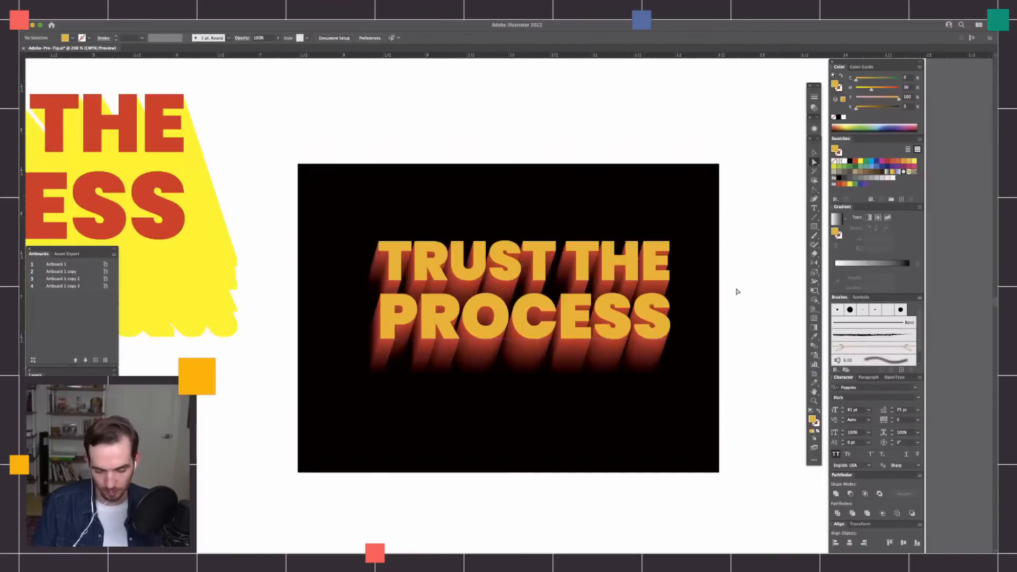
key(super+equal)
key(super+equal)
drag(744, 400, 601, 336)
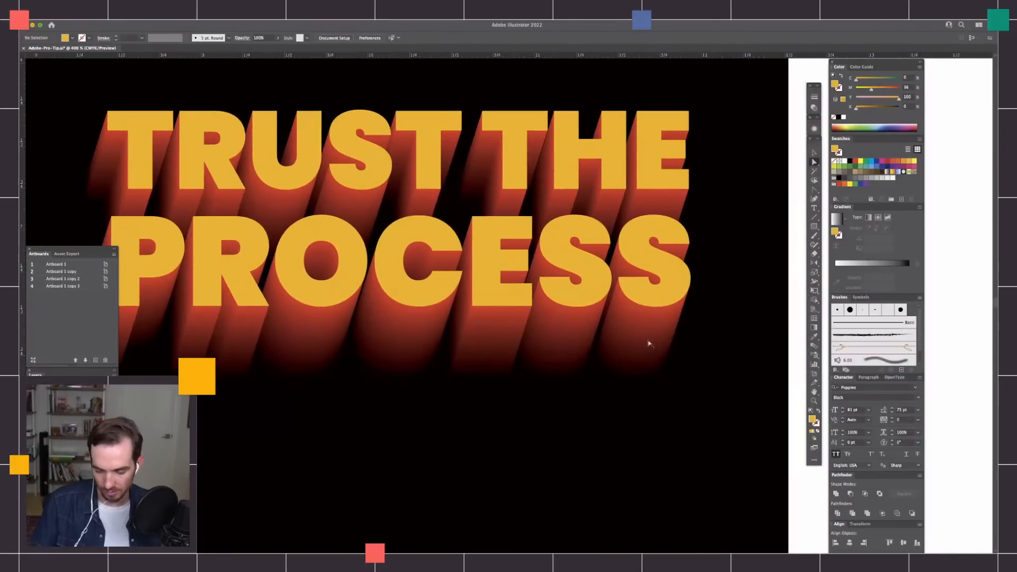
click(649, 345)
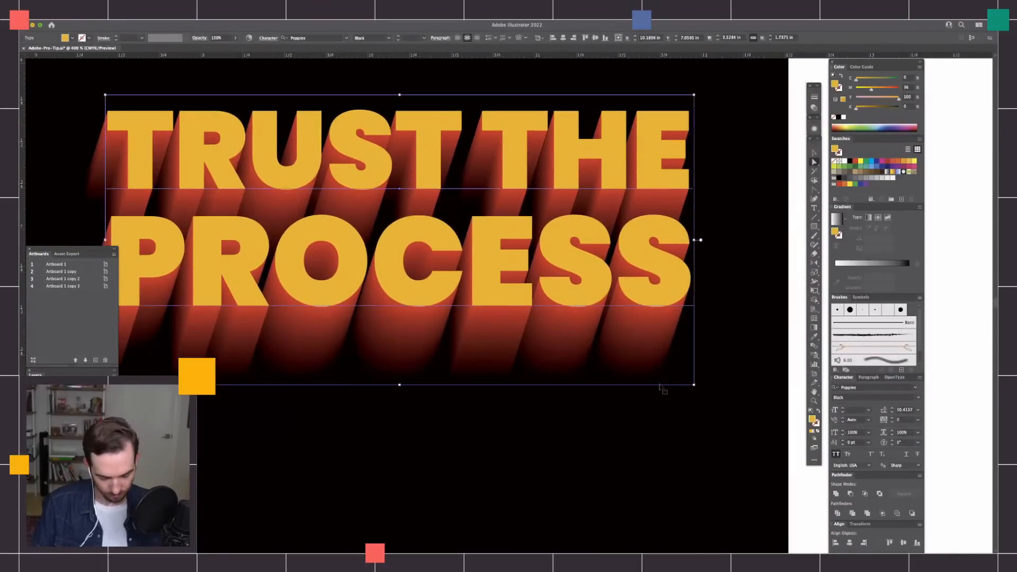
key(super+minus)
key(super+minus)
key(super+minus)
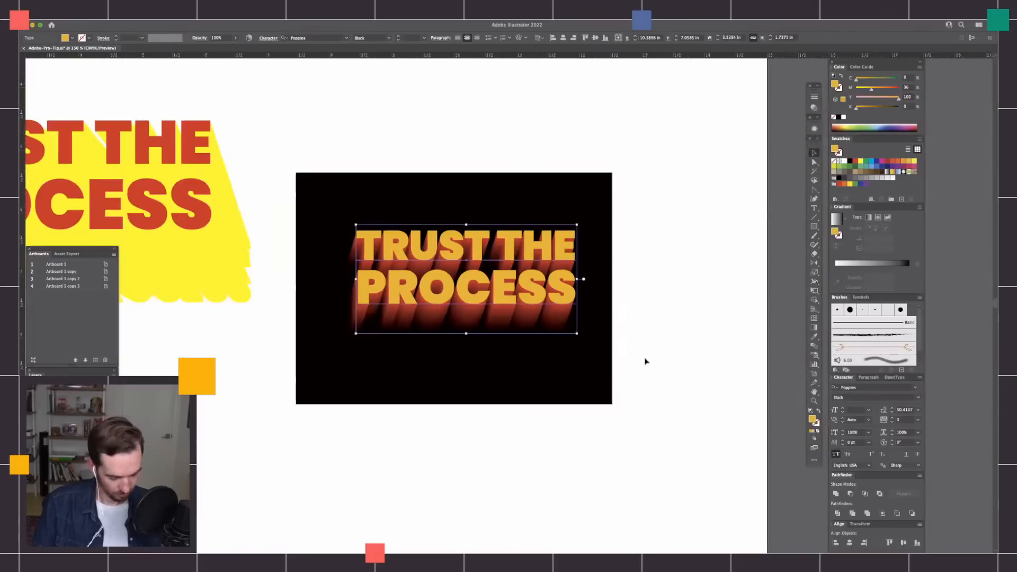
click(651, 366)
drag(641, 210, 295, 413)
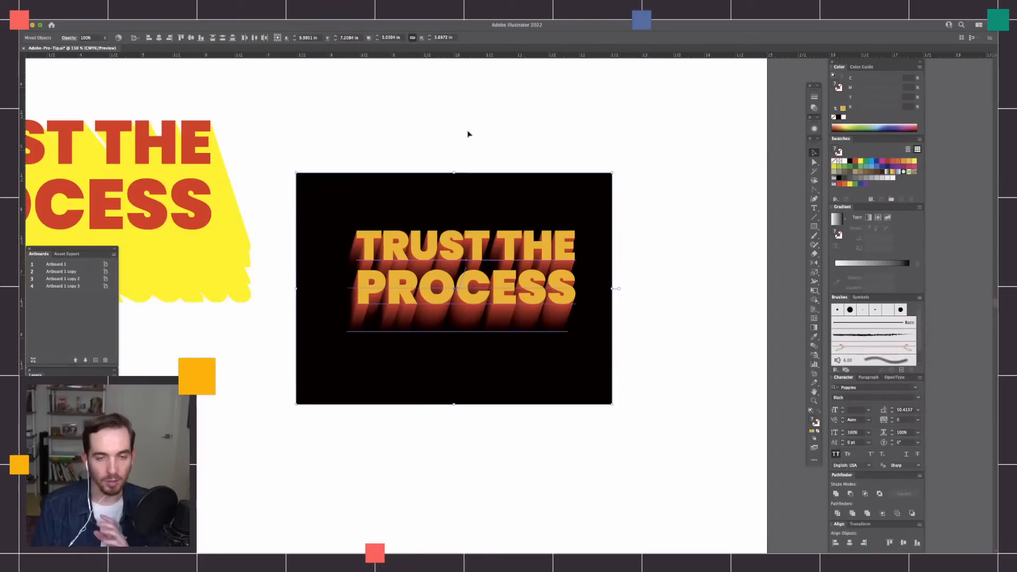
click(194, 74)
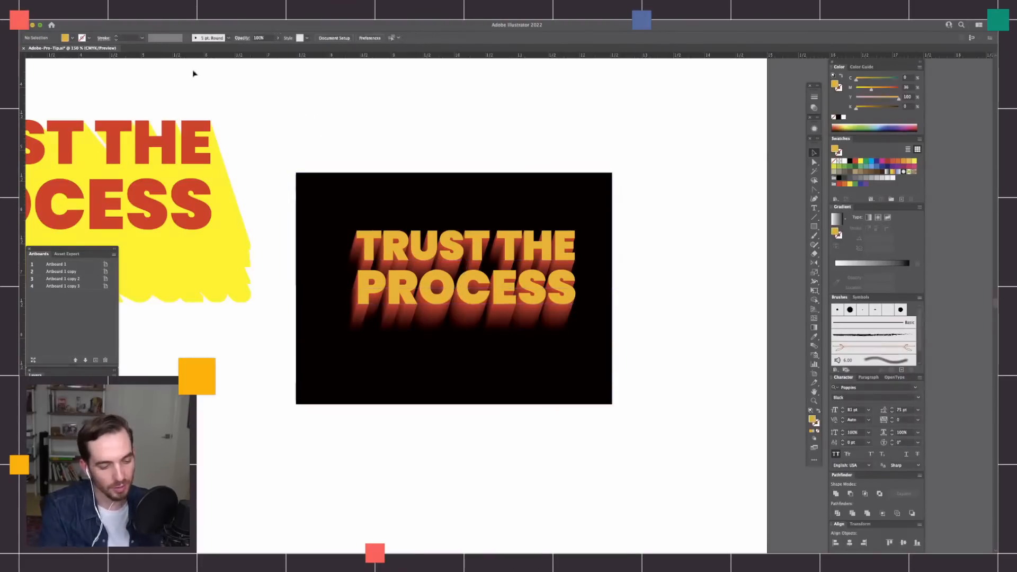
click(121, 22)
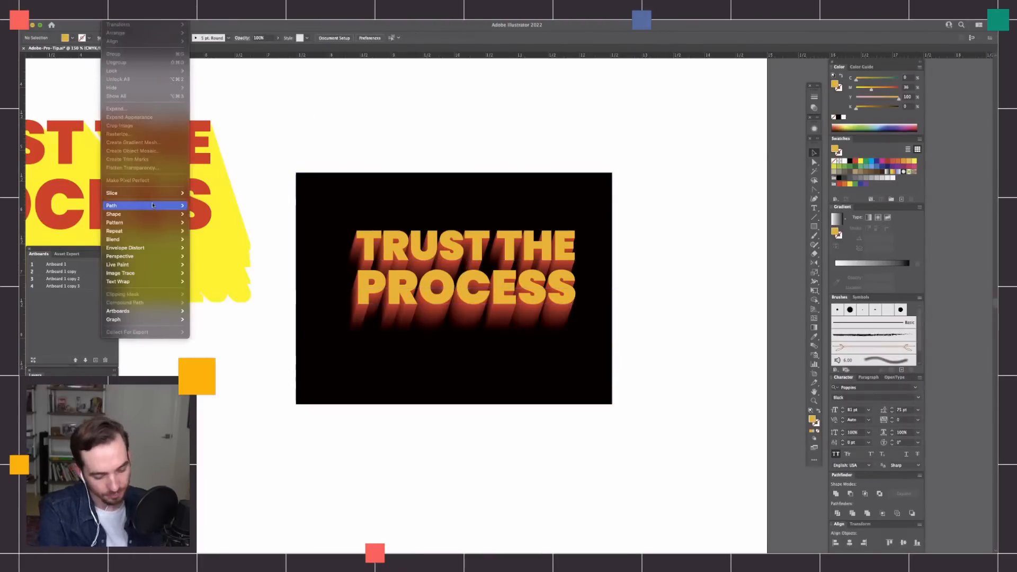
mouse_move(155, 208)
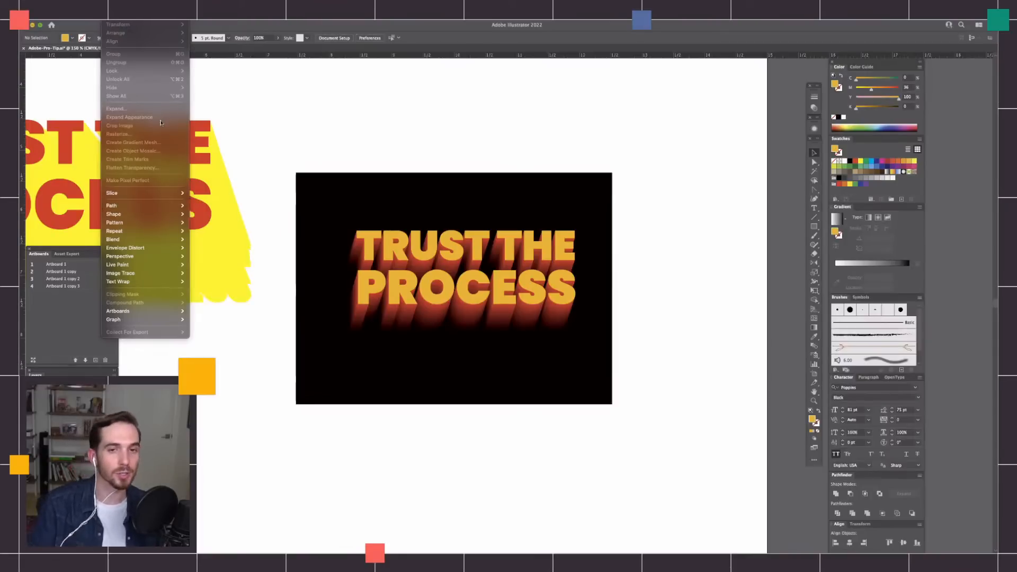
click(639, 217)
Duplicate the black rectangle and its blended TRUST THE PROCESS lettering directly below the original.
scroll(666, 282, left, 2)
drag(701, 153, 604, 256)
alt+shift+drag(639, 110, 647, 374)
drag(648, 424, 663, 319)
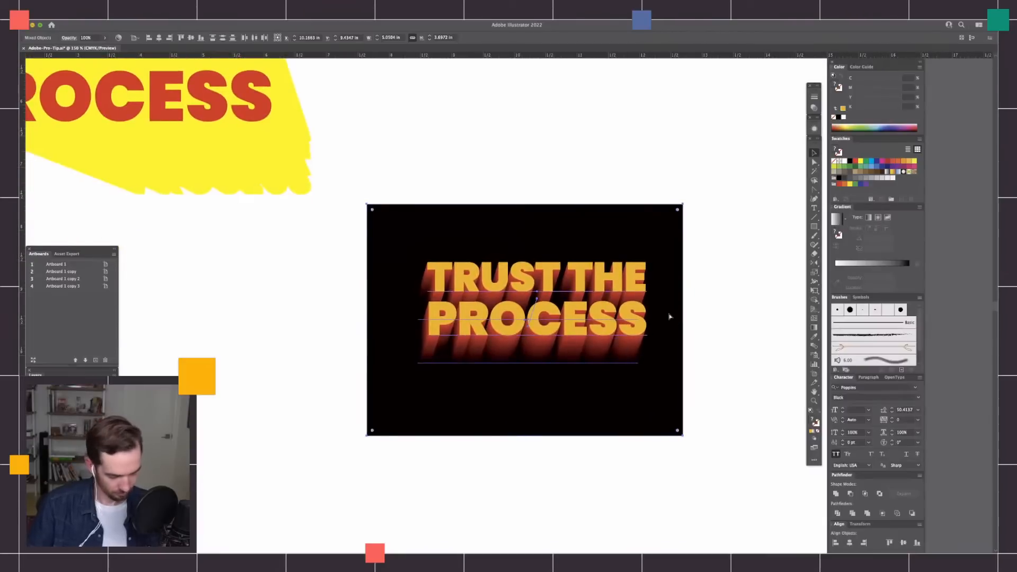
key(super+z)
click(697, 320)
key(super+shift+z)
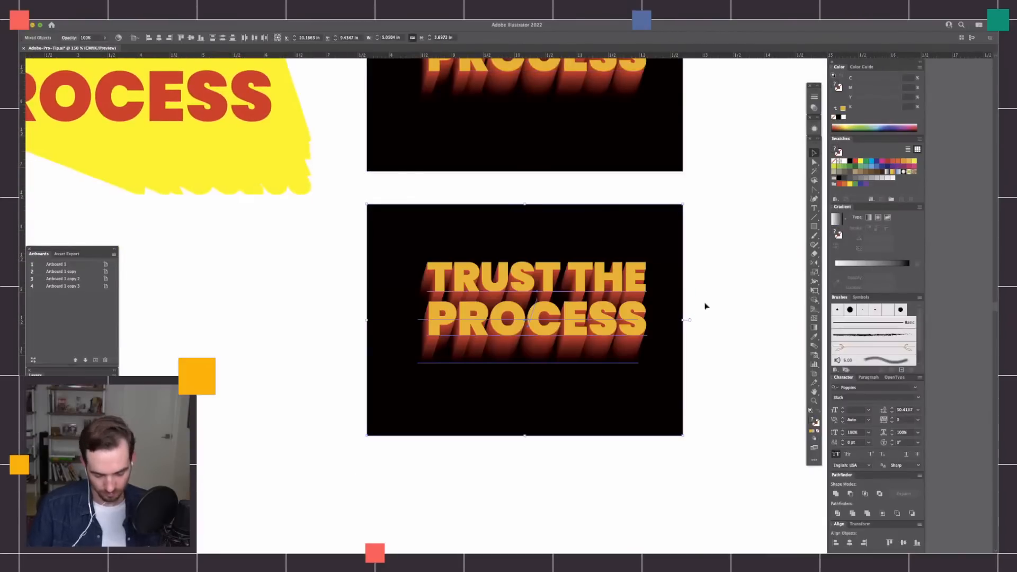
Convert the duplicated lettering's live text to outlines and check the letter paths in outline view.
key(super+equal)
drag(720, 334, 717, 334)
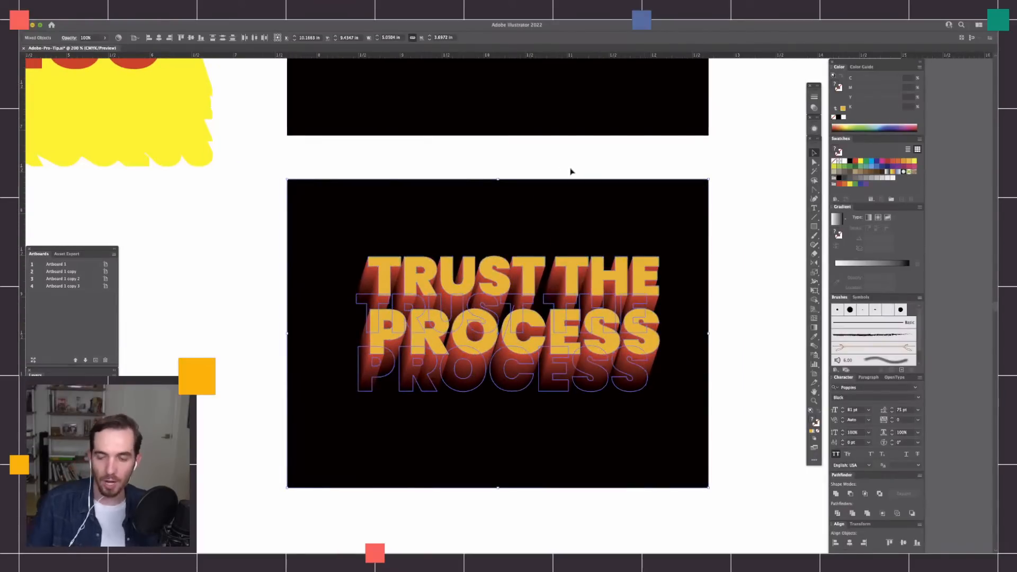
click(738, 227)
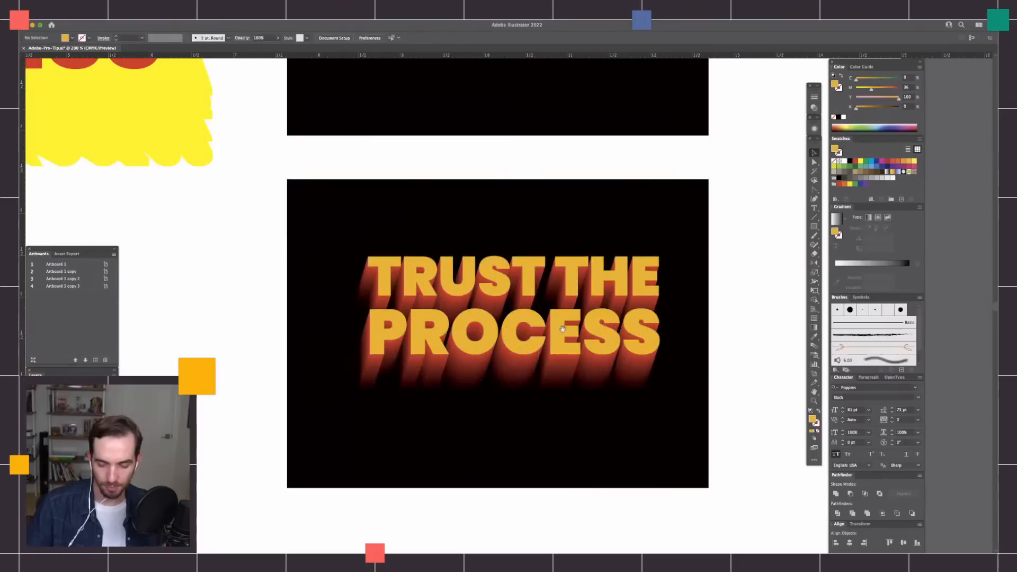
drag(536, 341, 560, 322)
key(super+y)
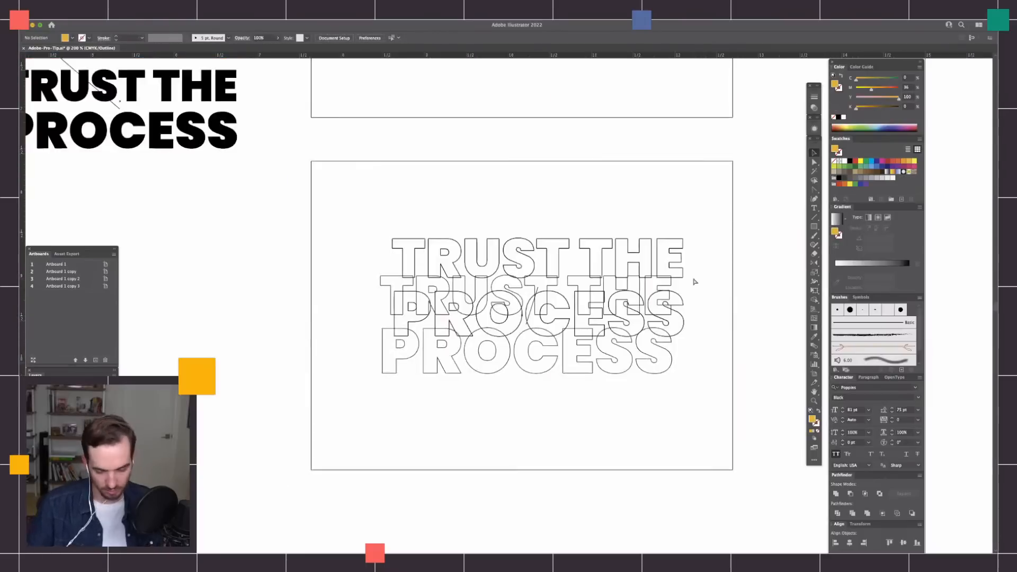
key(super+y)
Expand the duplicate's outlined TRUST THE PROCESS blend with Object and Fill enabled, leaving the black background out of the selection.
drag(765, 188, 357, 381)
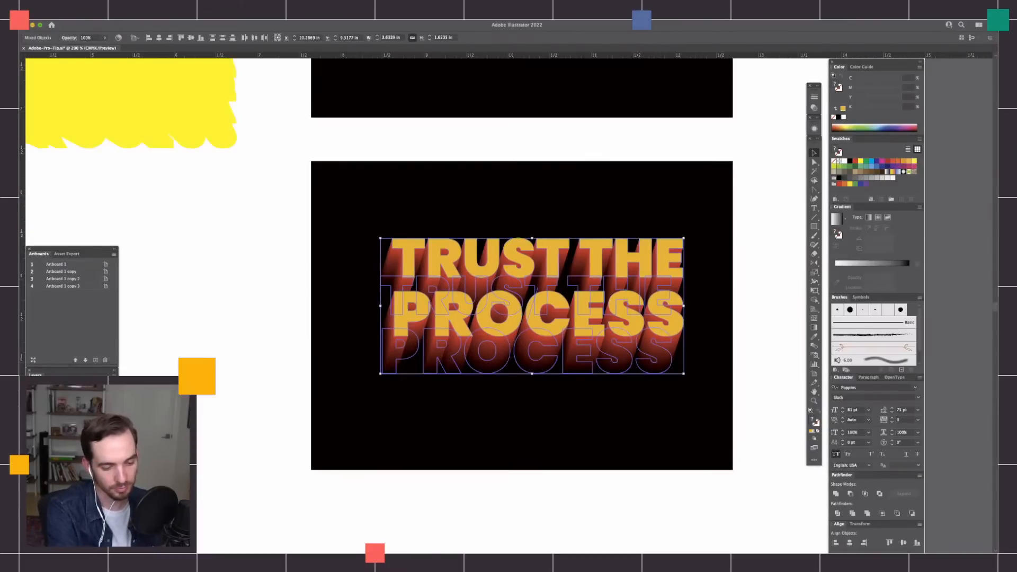
click(118, 20)
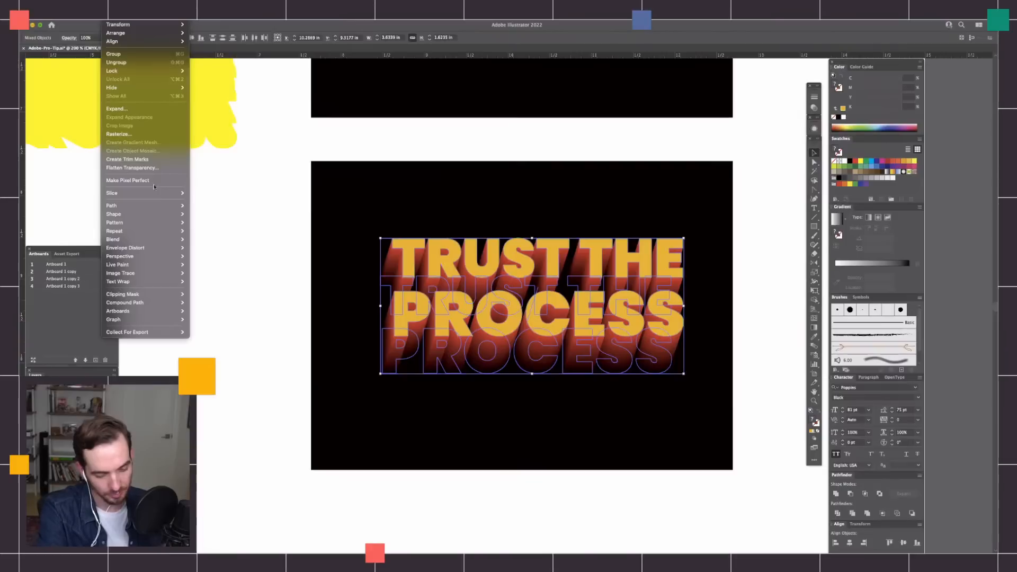
click(163, 110)
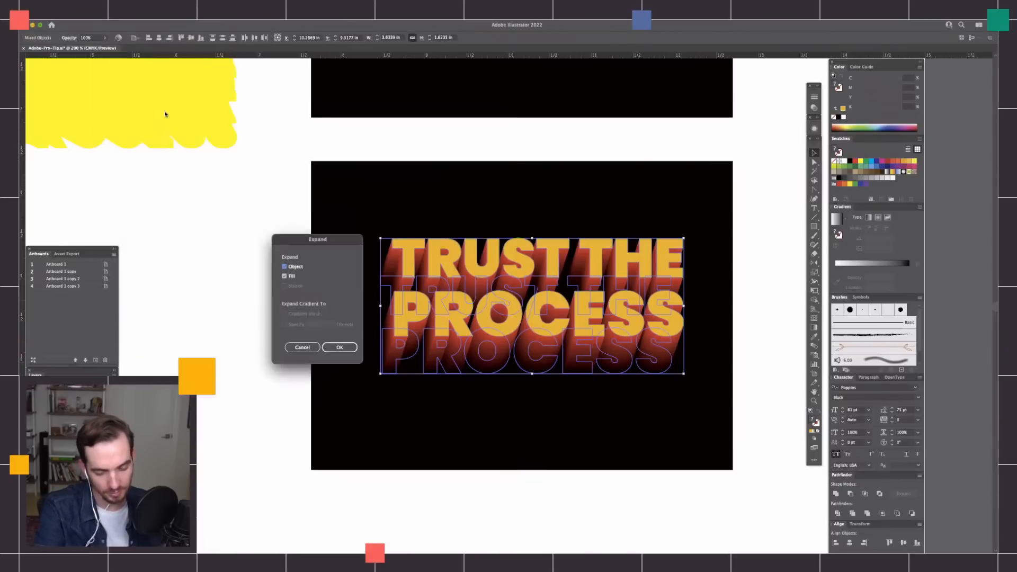
drag(339, 239, 771, 199)
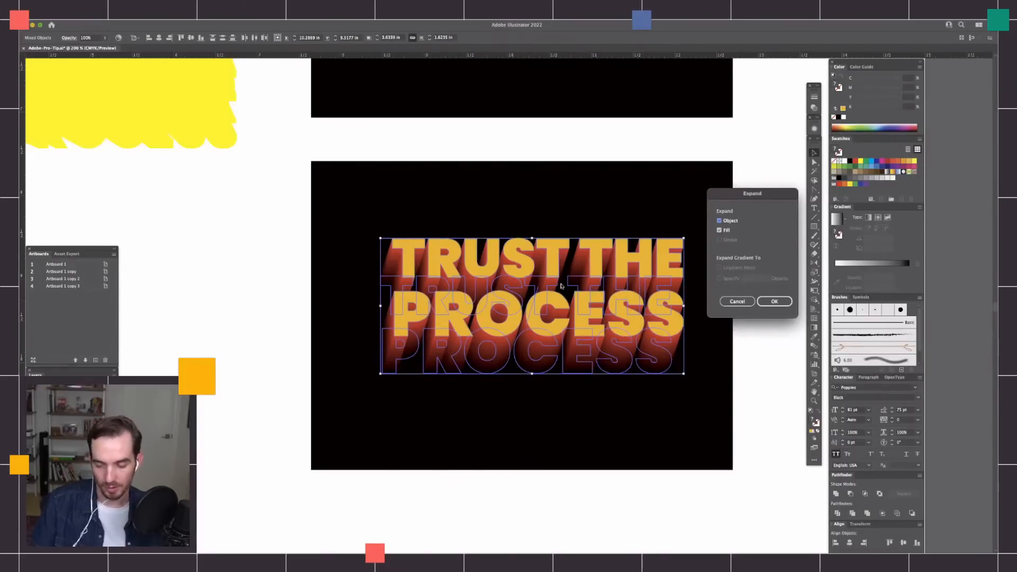
click(778, 303)
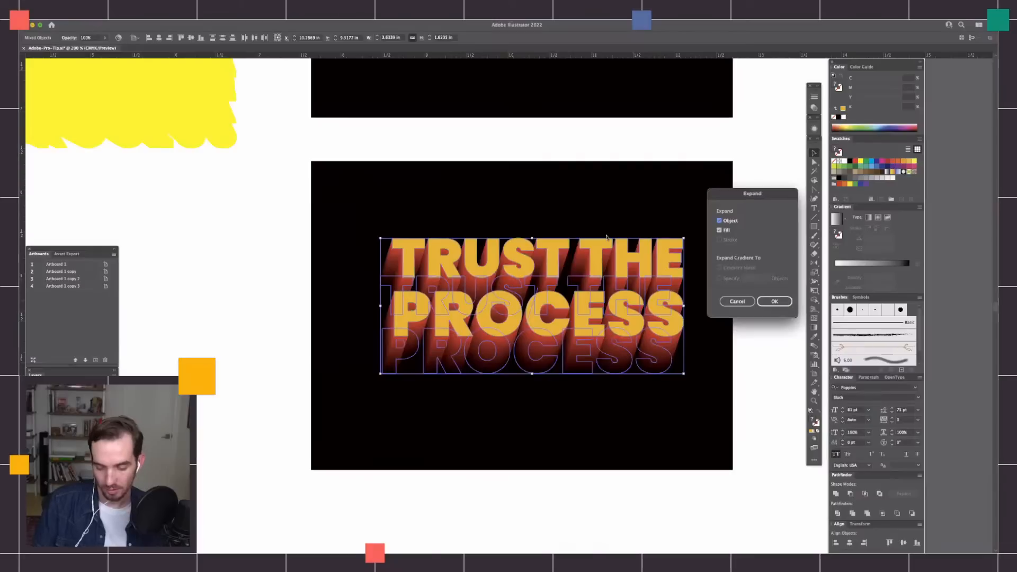
click(774, 302)
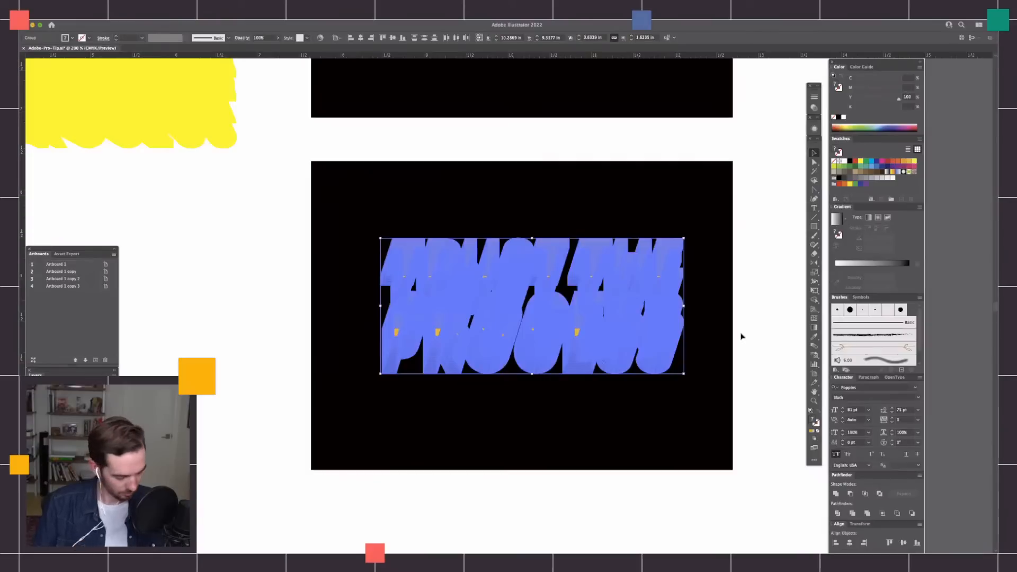
Examine the individual paths that make up the expanded lettering, comparing the selected and deselected artwork.
key(super+y)
key(super+y)
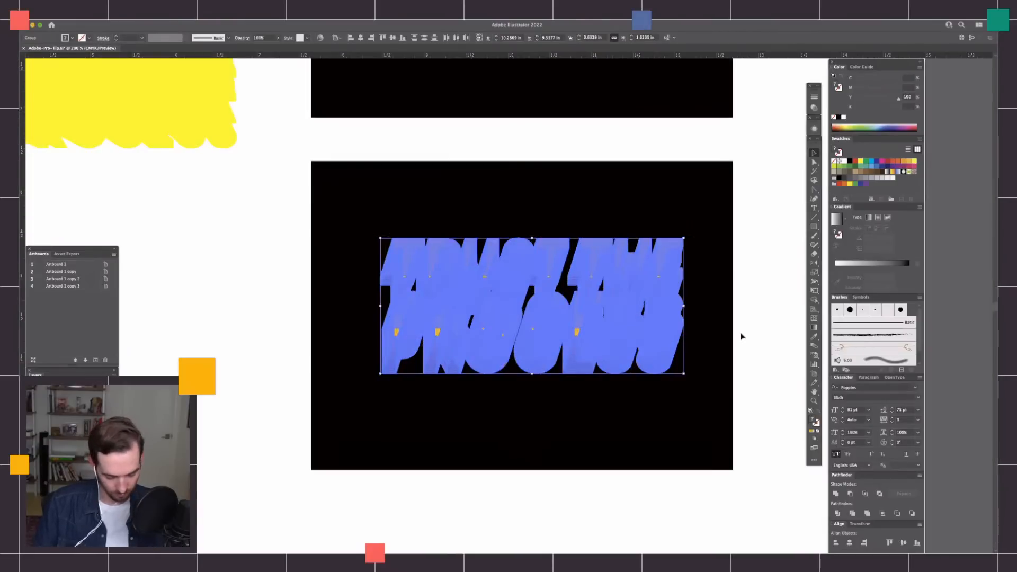
scroll(742, 337, up, 2)
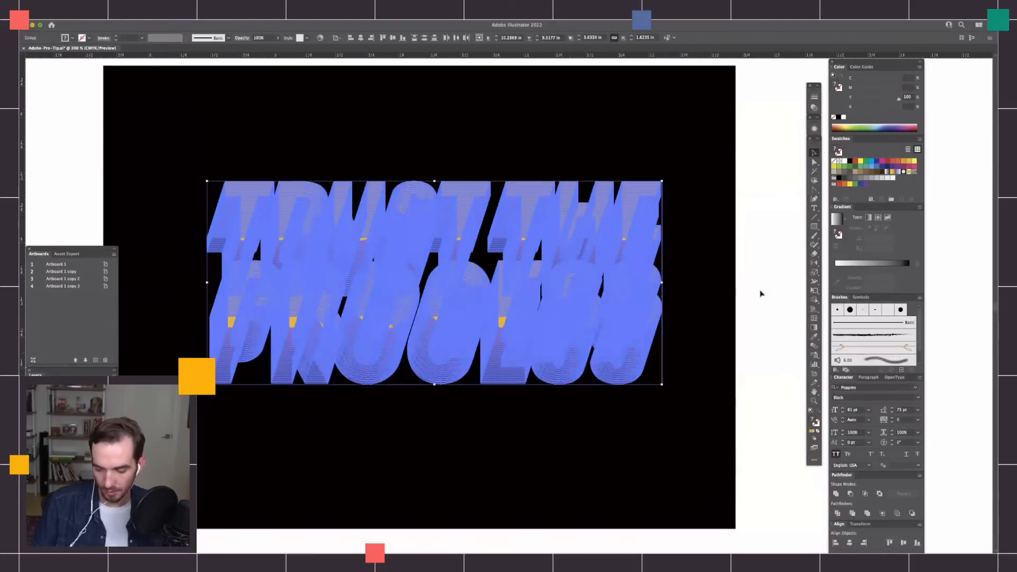
click(541, 431)
scroll(551, 428, left, 2)
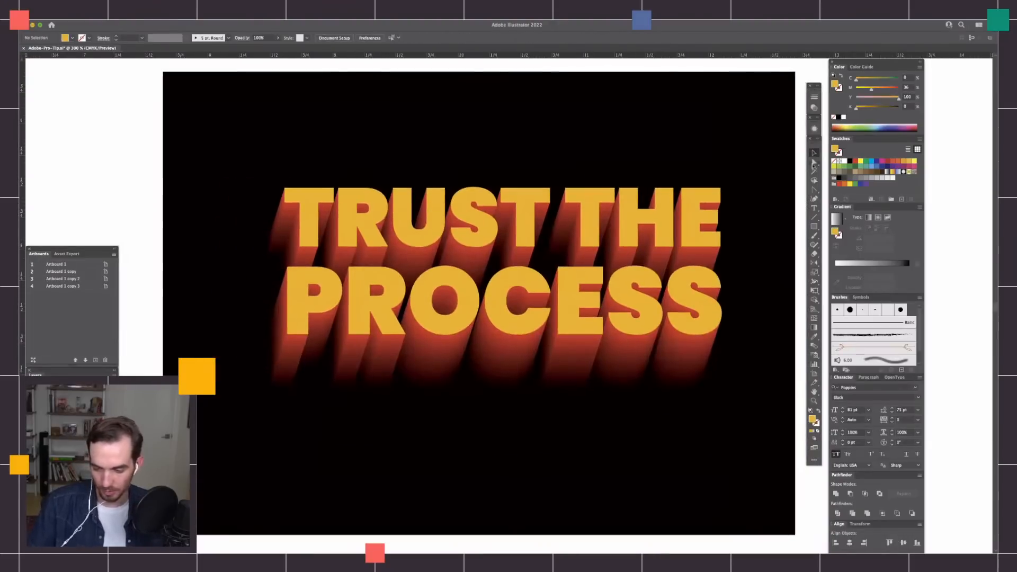
drag(802, 156, 370, 417)
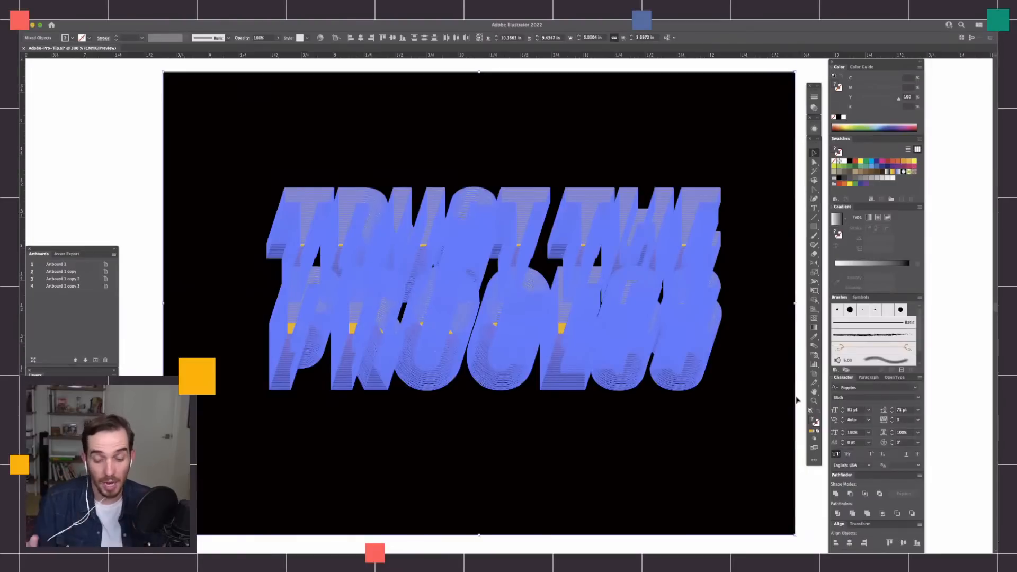
click(800, 258)
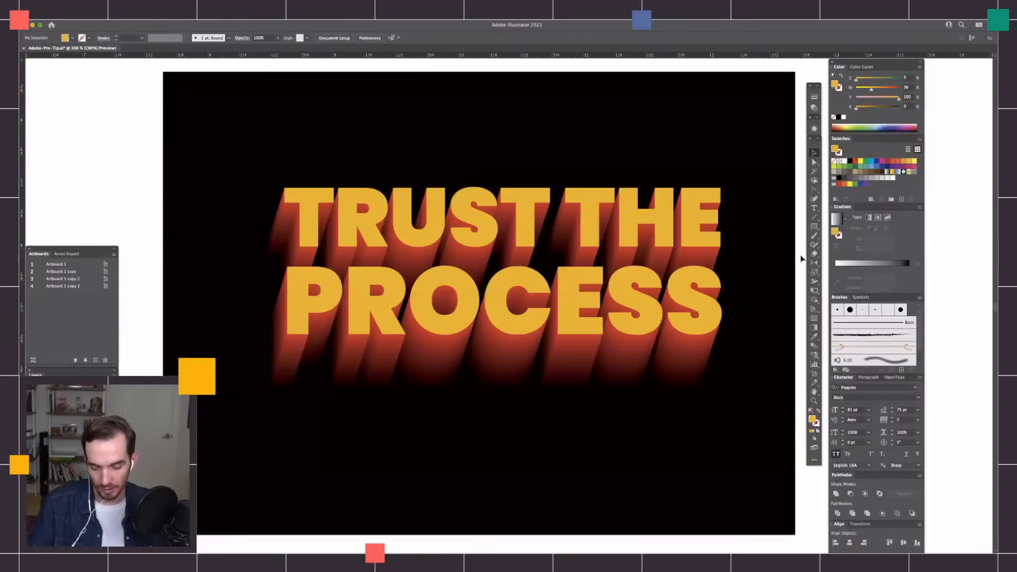
Try moving a single red S slice out of the expanded extrusion with the Direct Selection tool, and undo the move.
key(super+equal)
key(super+equal)
scroll(638, 402, right, 3)
key(a)
click(744, 365)
drag(744, 363, 631, 414)
key(super+z)
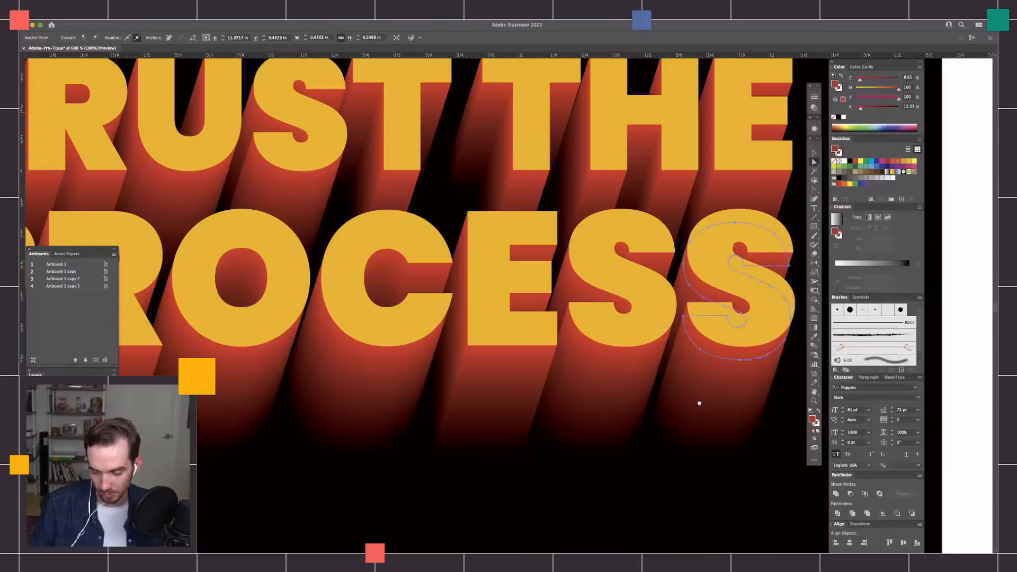
Inspect the expanded extrusion group on its own in isolation mode and exit back to the full artwork.
key(super+minus)
key(super+minus)
key(super+shift+a)
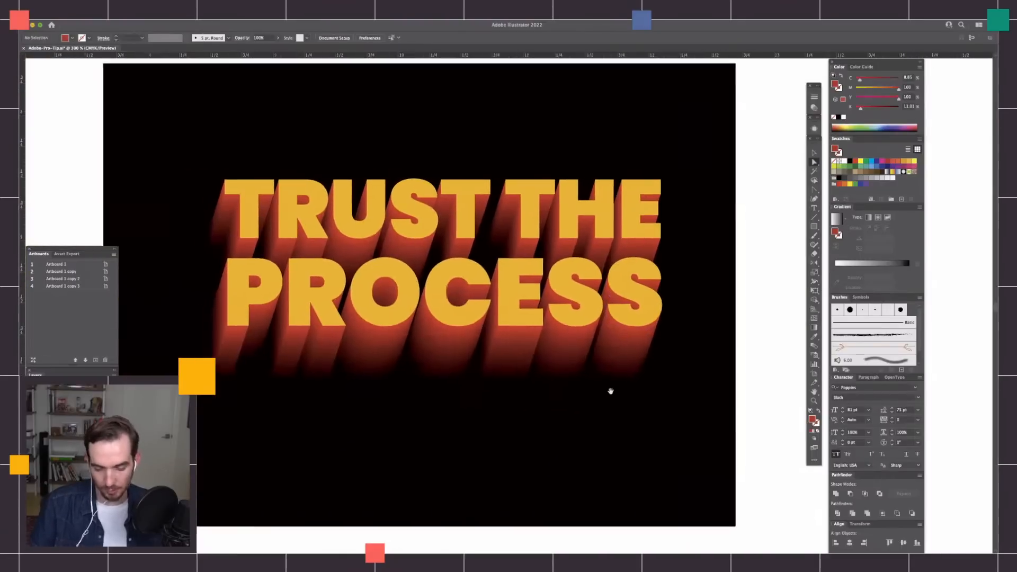
drag(535, 390, 581, 404)
key(v)
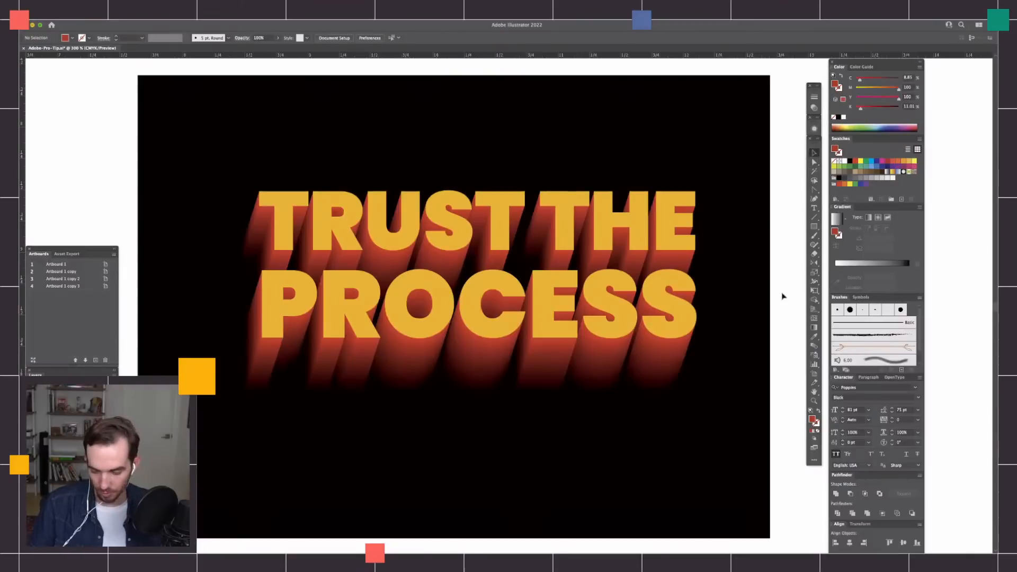
click(669, 352)
double_click(669, 352)
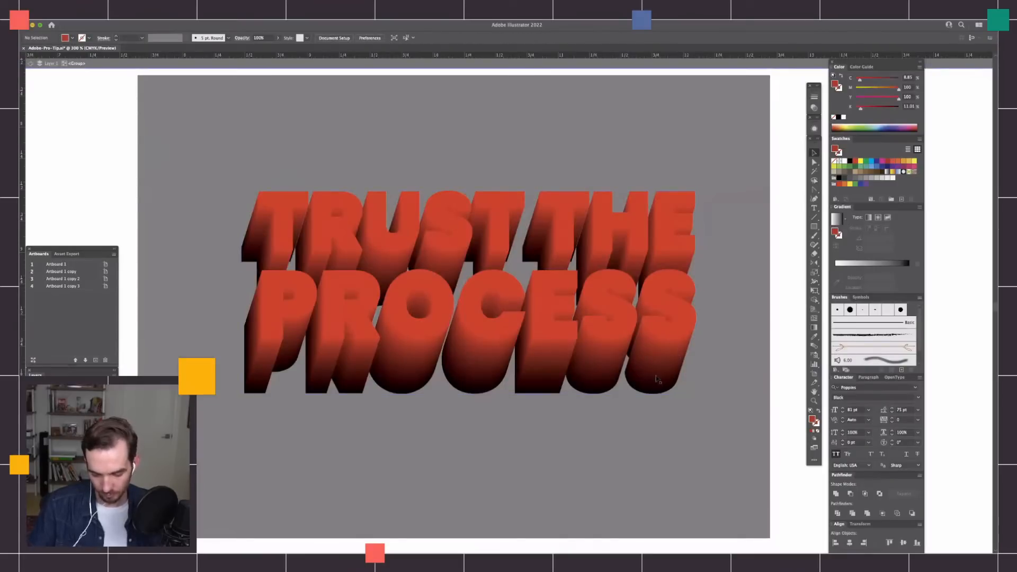
key(Escape)
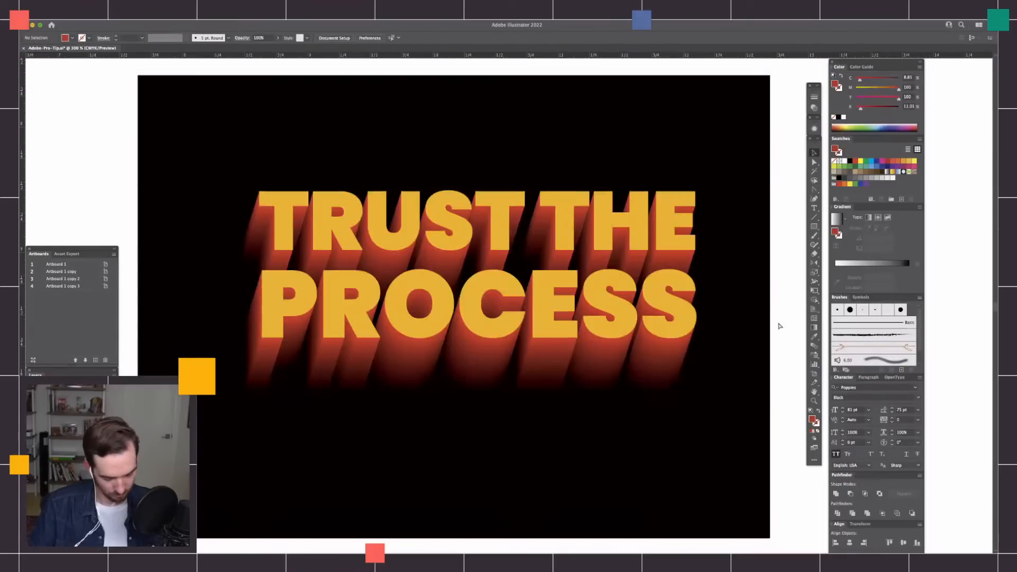
Examine the stacked letter paths of the expanded extrusion in outline view at different magnifications.
key(super+y)
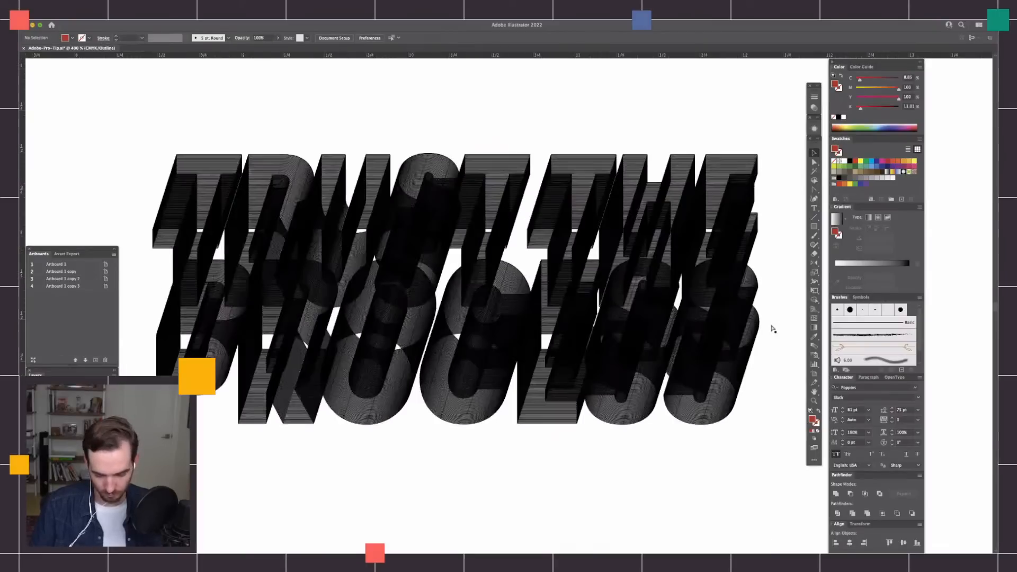
key(super+equal)
key(super+equal)
key(super+equal)
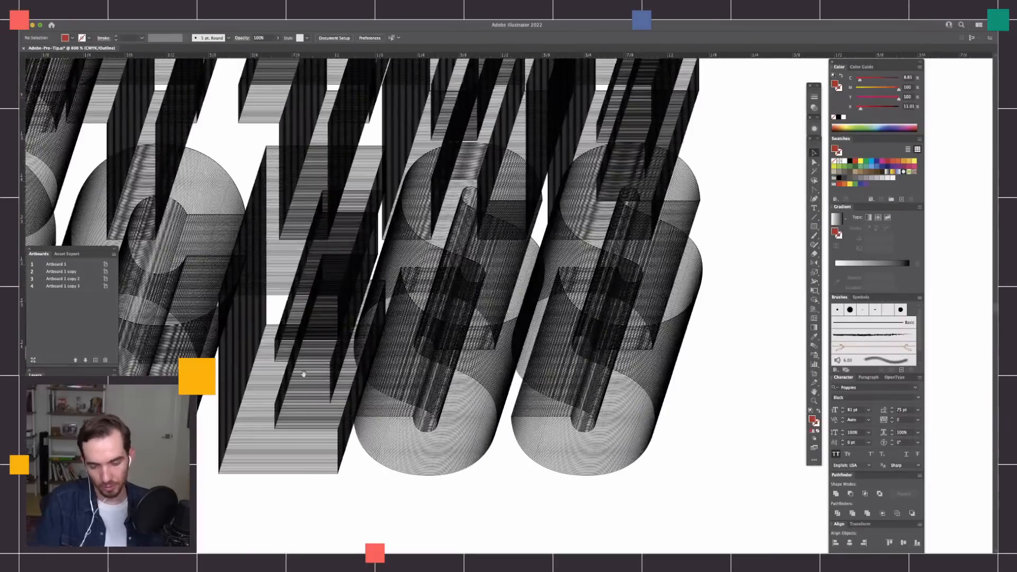
scroll(377, 402, up, 5)
scroll(514, 469, left, 5)
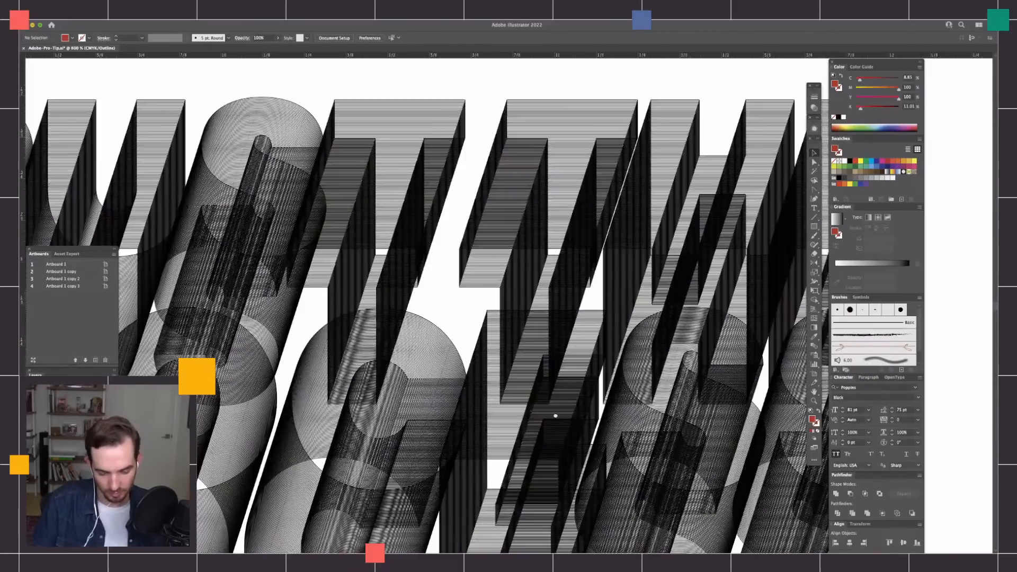
key(super+equal)
key(super+equal)
key(super+equal)
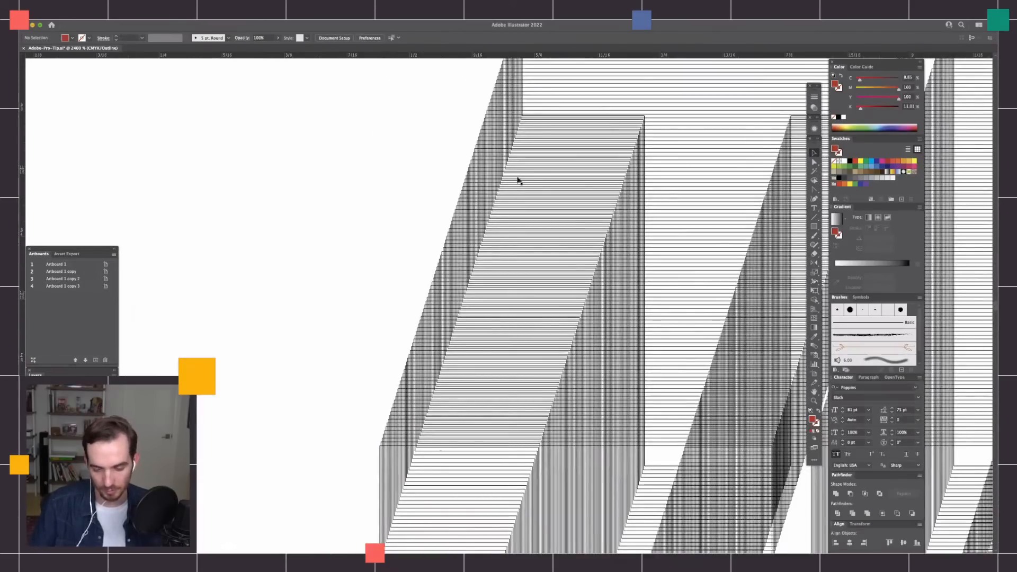
key(super+minus)
key(super+minus)
scroll(504, 159, right, 3)
scroll(504, 159, down, 1)
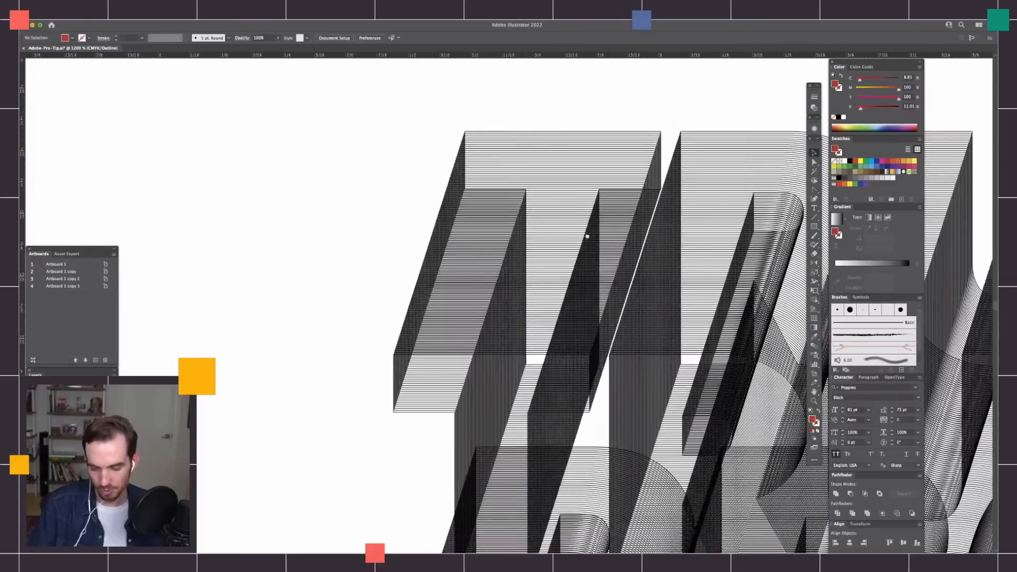
scroll(586, 229, right, 1)
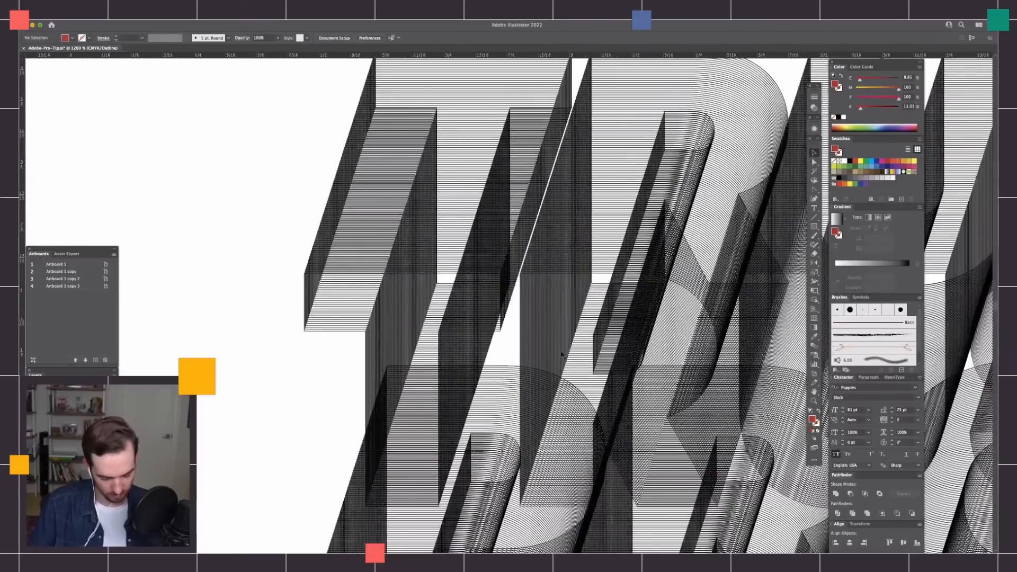
Return the display from outlines to full-colour preview and look over the complete lettering on its black artboard.
scroll(562, 355, down, 5)
key(super+minus)
key(super+minus)
key(super+minus)
drag(686, 322, 483, 349)
key(super+y)
key(super+minus)
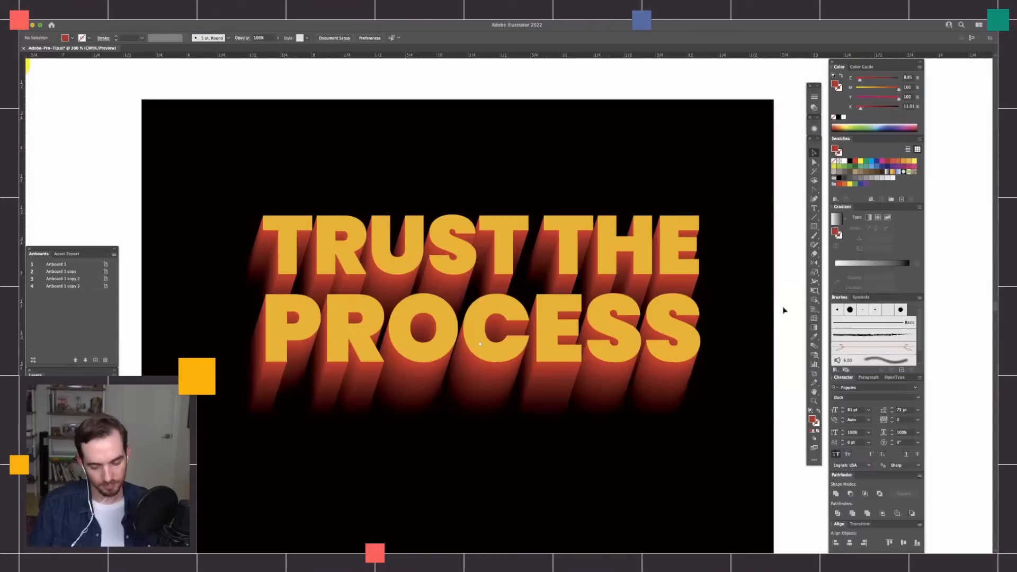
scroll(717, 329, right, 3)
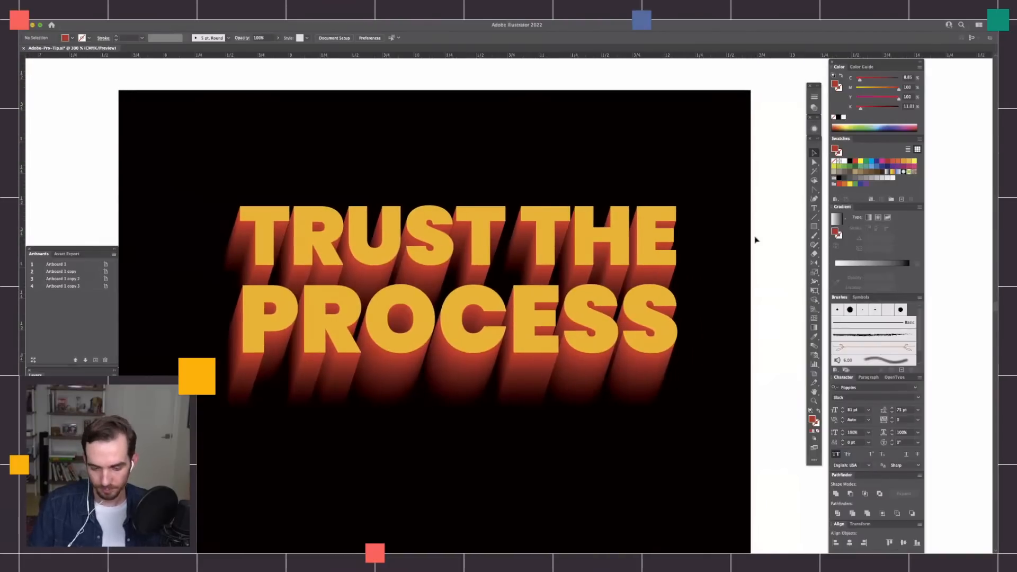
Delete the red TRUST THE PROCESS lettering and its yellow extrusion from the artboard titled The Blend Tool.
key(super+minus)
key(super+minus)
key(super+minus)
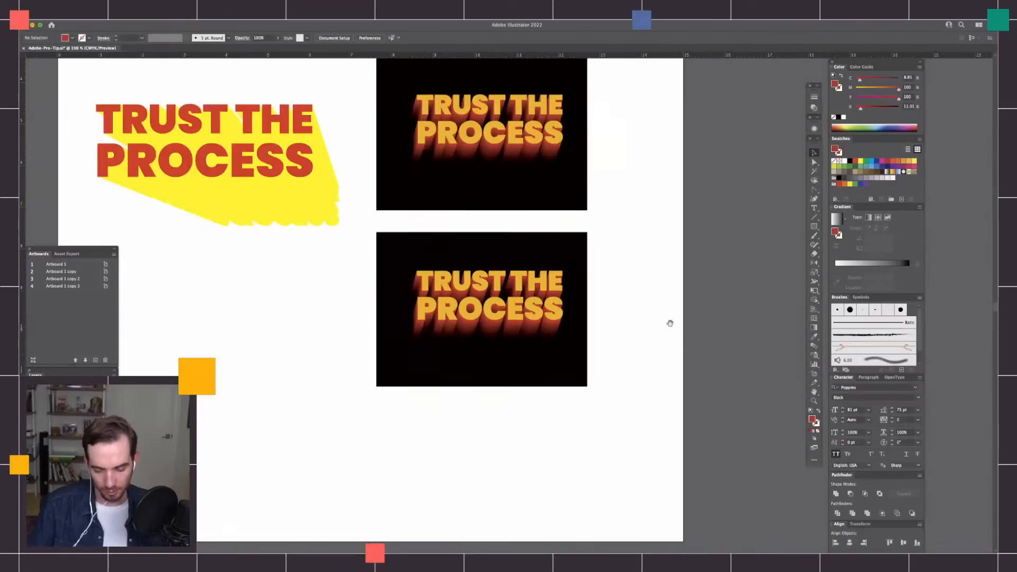
drag(671, 323, 286, 364)
key(super+minus)
drag(654, 353, 545, 380)
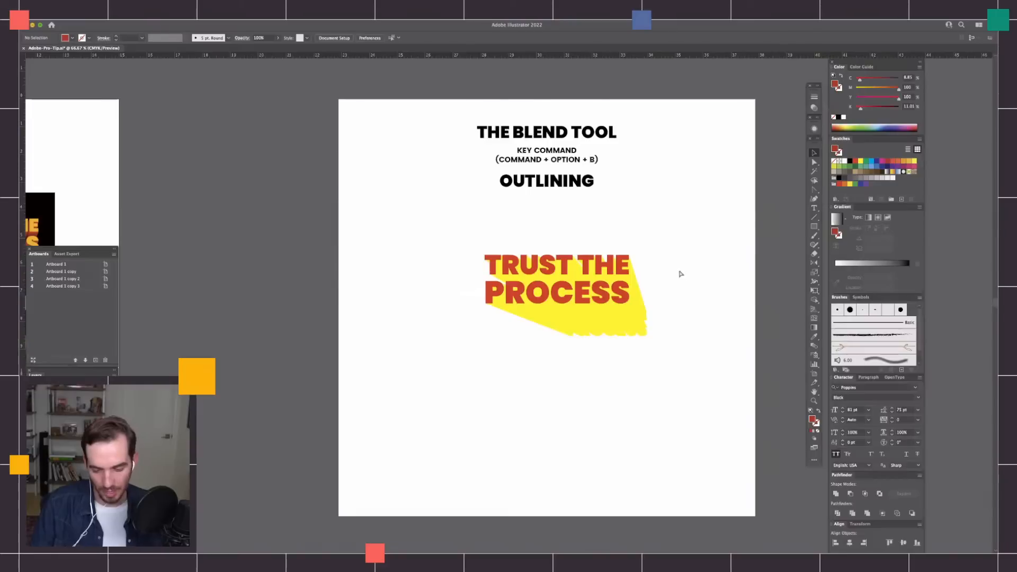
key(super+plus)
key(super+plus)
key(super+plus)
scroll(531, 418, right, 4)
click(705, 230)
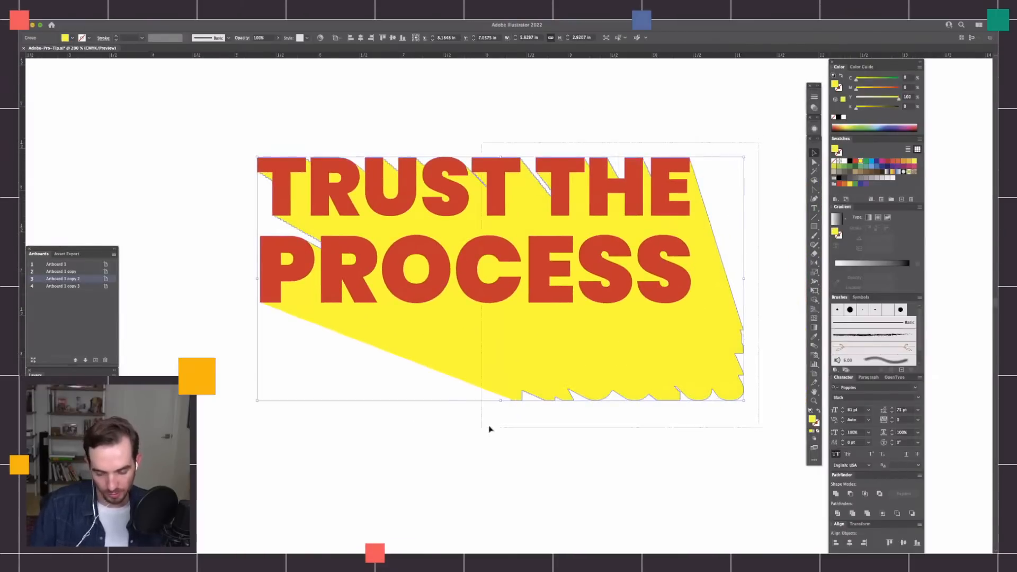
key(Delete)
Draw a yellow circle about 2.05 in across and duplicate it down to its right with a bright blue fill.
key(t)
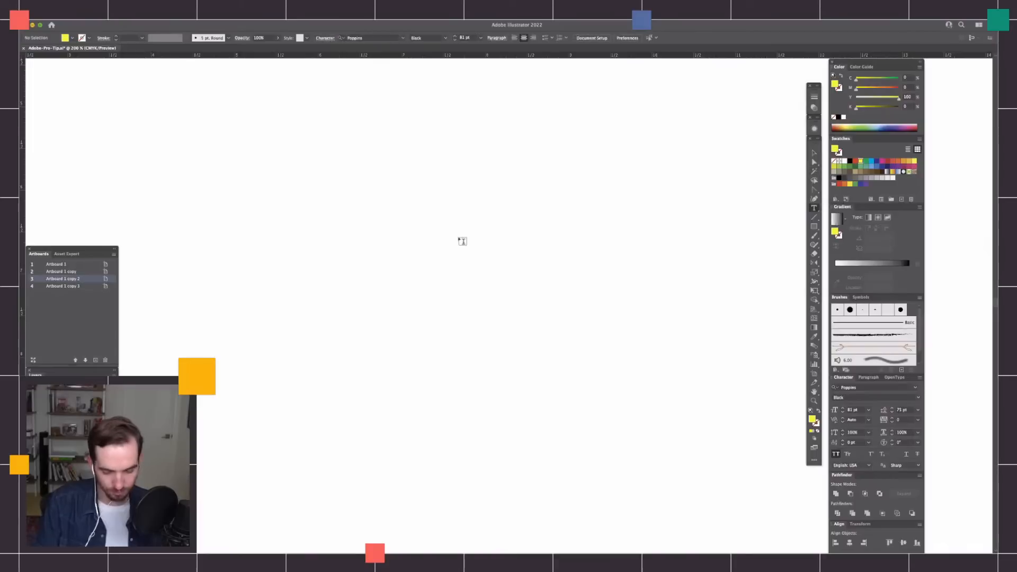
key(l)
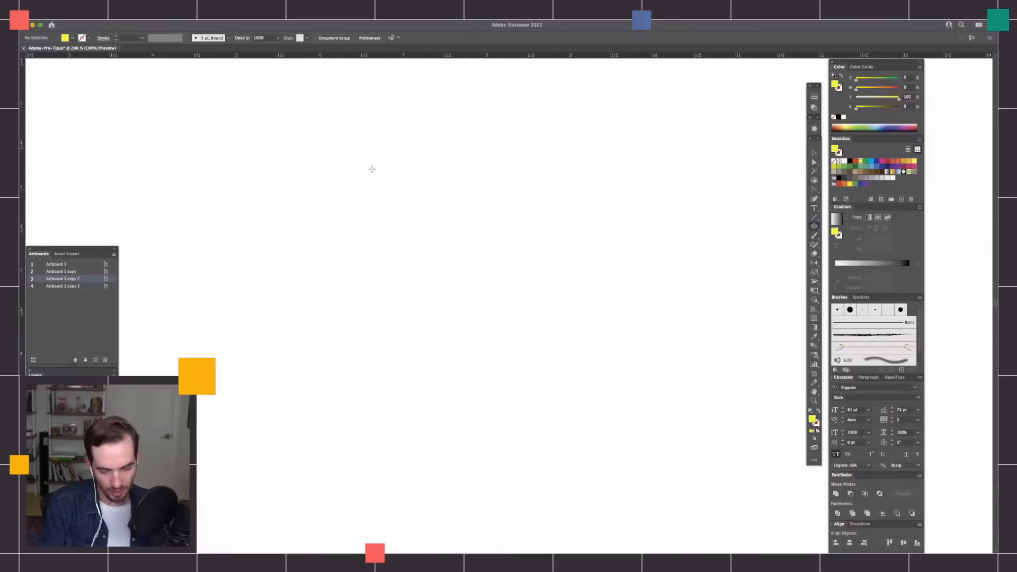
drag(341, 126, 513, 256)
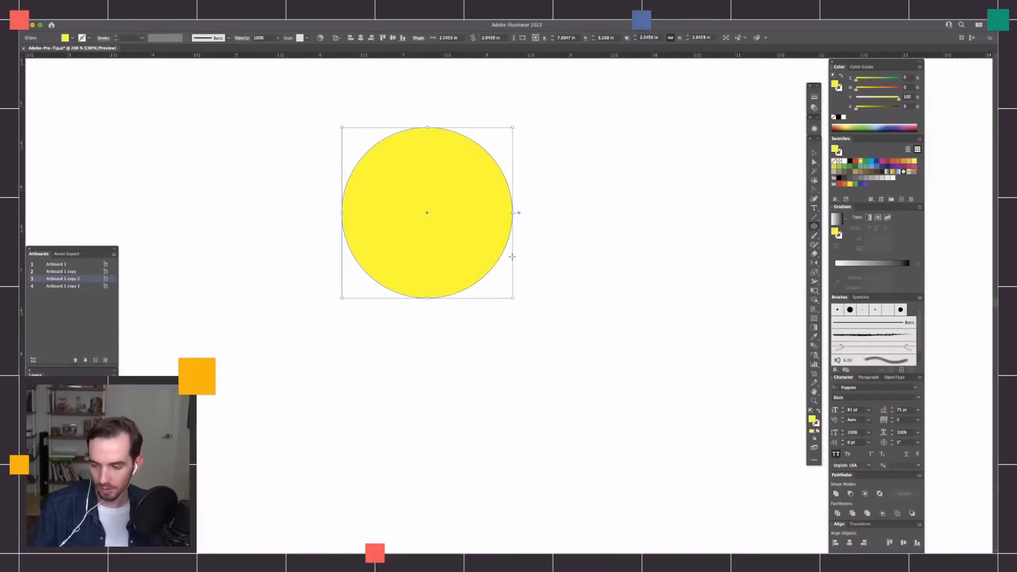
key(v)
drag(469, 234, 699, 313)
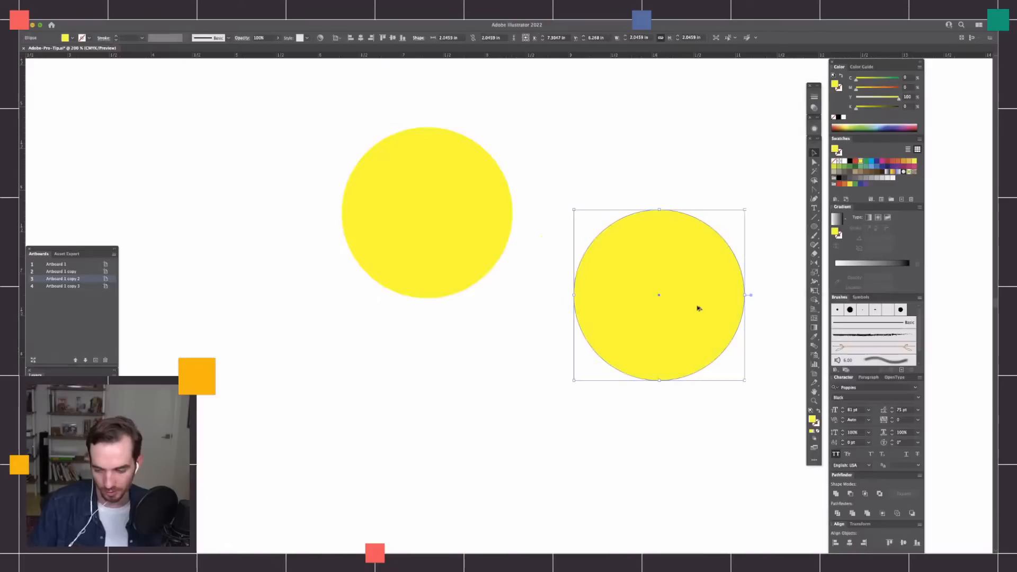
click(873, 163)
Blend the yellow and blue circles using Specified Distance spacing of 0.0014 in.
drag(458, 125, 681, 341)
key(a)
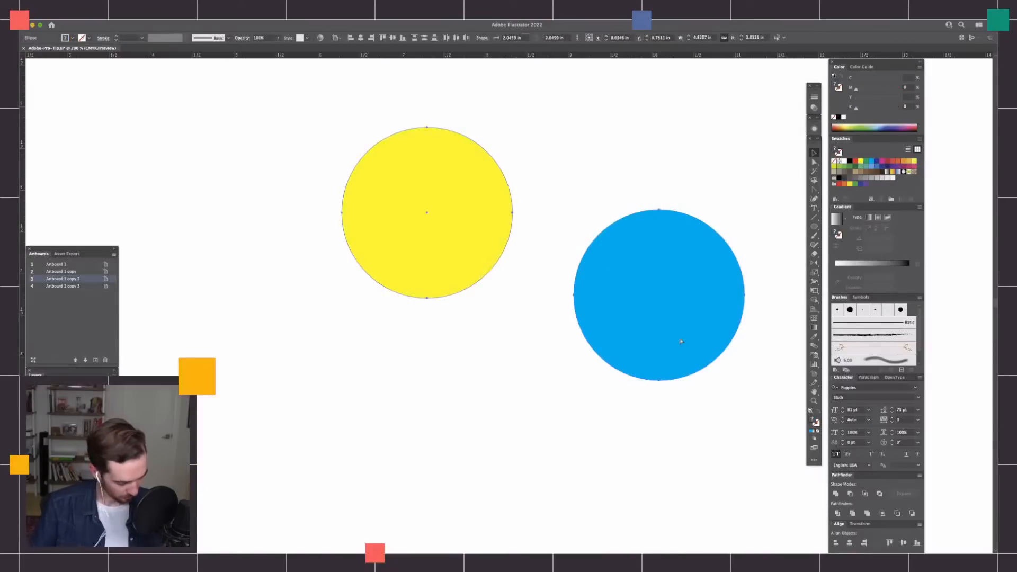
key(super+alt+b)
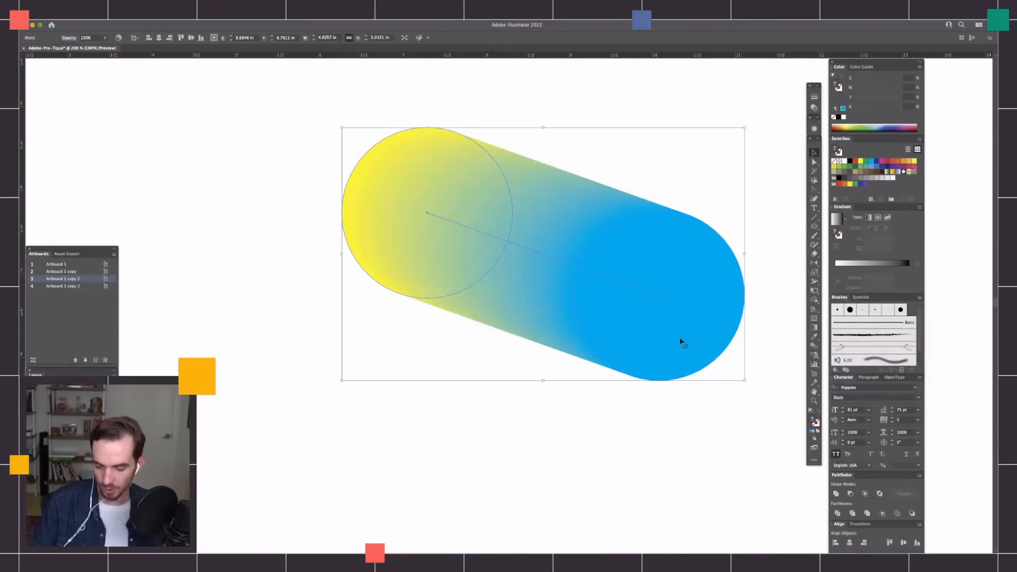
double_click(815, 345)
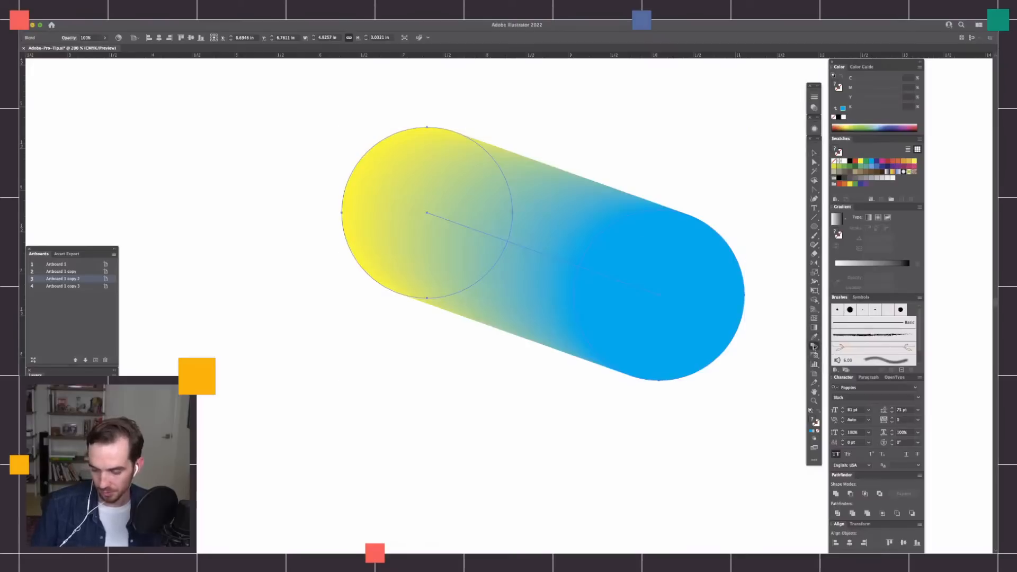
click(707, 264)
click(715, 284)
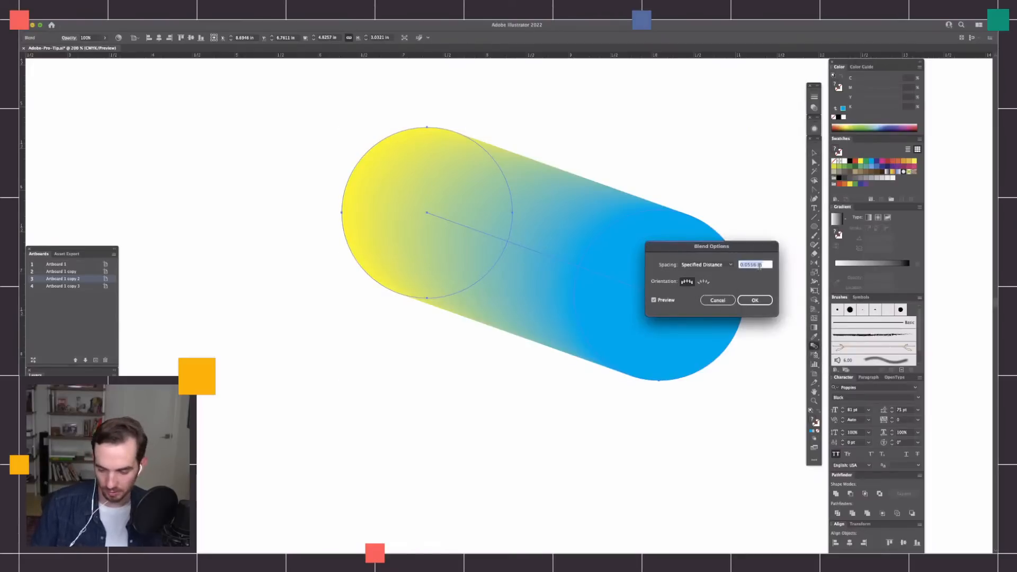
click(755, 299)
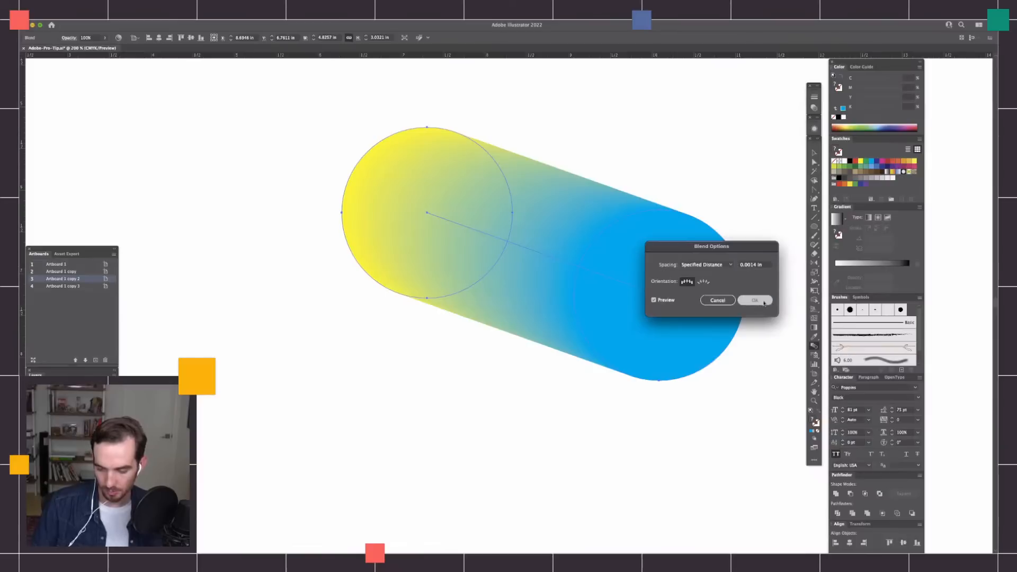
scroll(763, 300, up, 10)
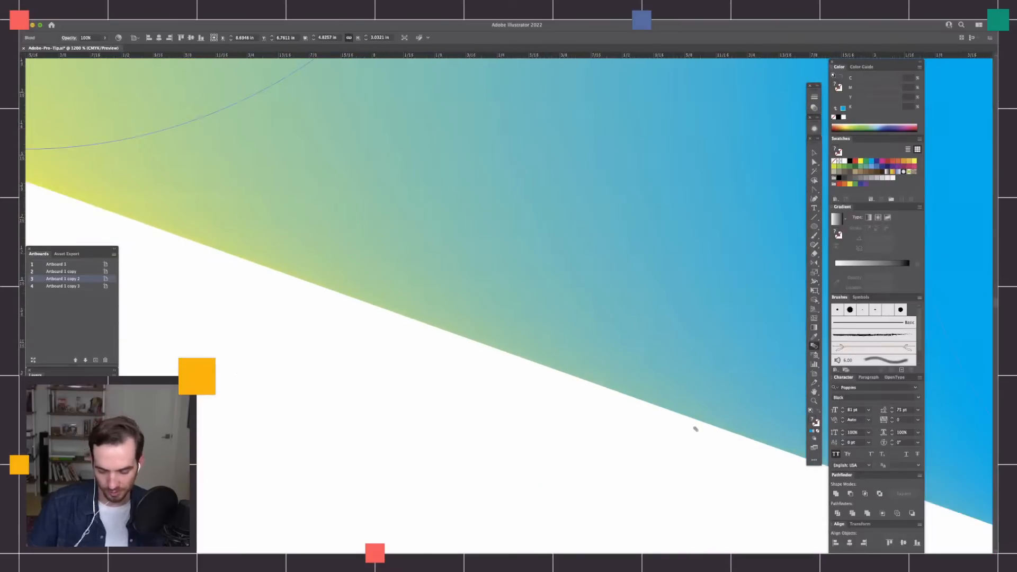
scroll(693, 432, down, 10)
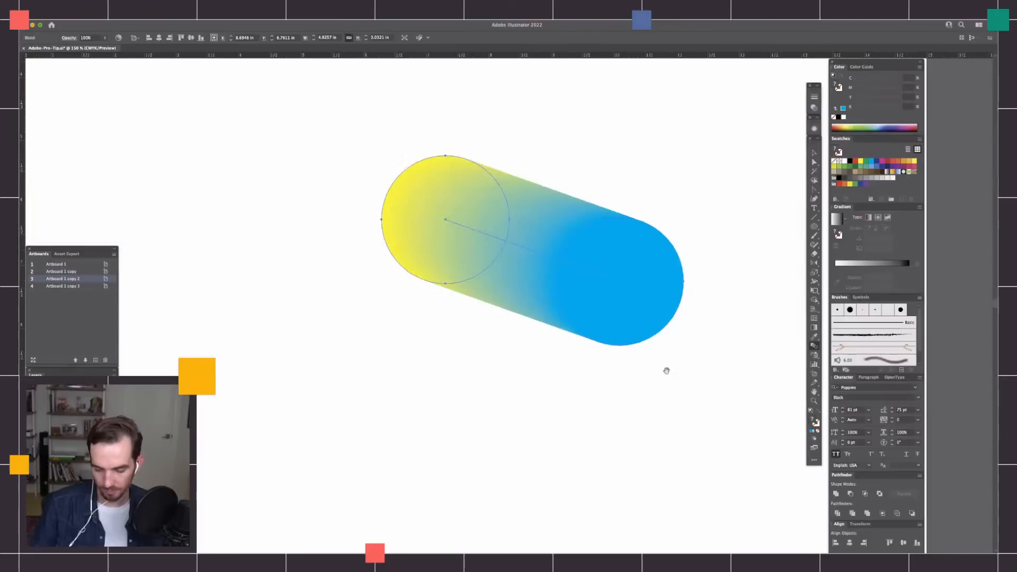
Paste a copy of the blend's yellow circle directly in front and recolour it orange with 34% magenta.
scroll(665, 368, up, 2)
key(a)
click(490, 282)
click(466, 261)
key(super+c)
key(super+f)
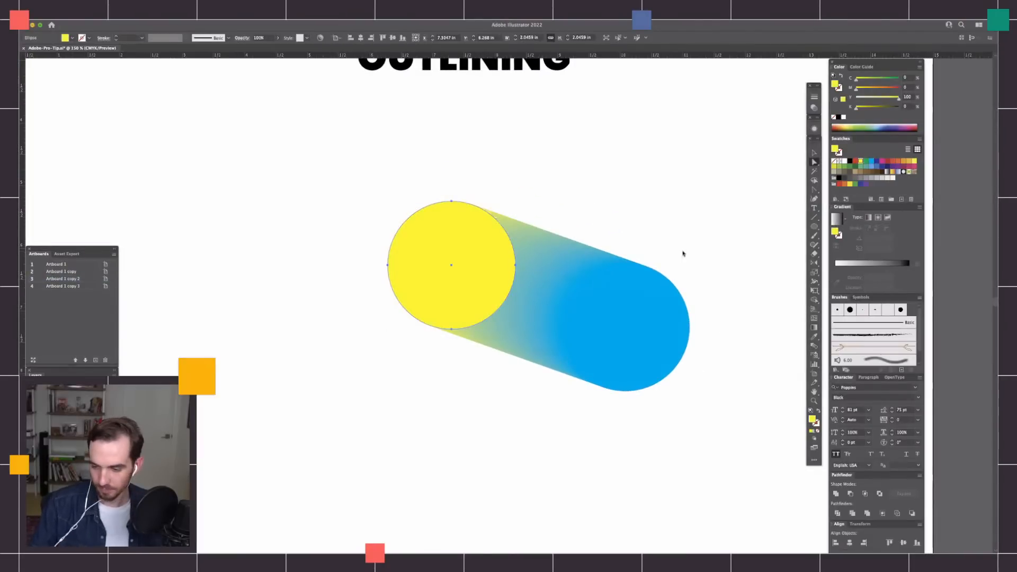
click(865, 89)
click(872, 87)
click(634, 207)
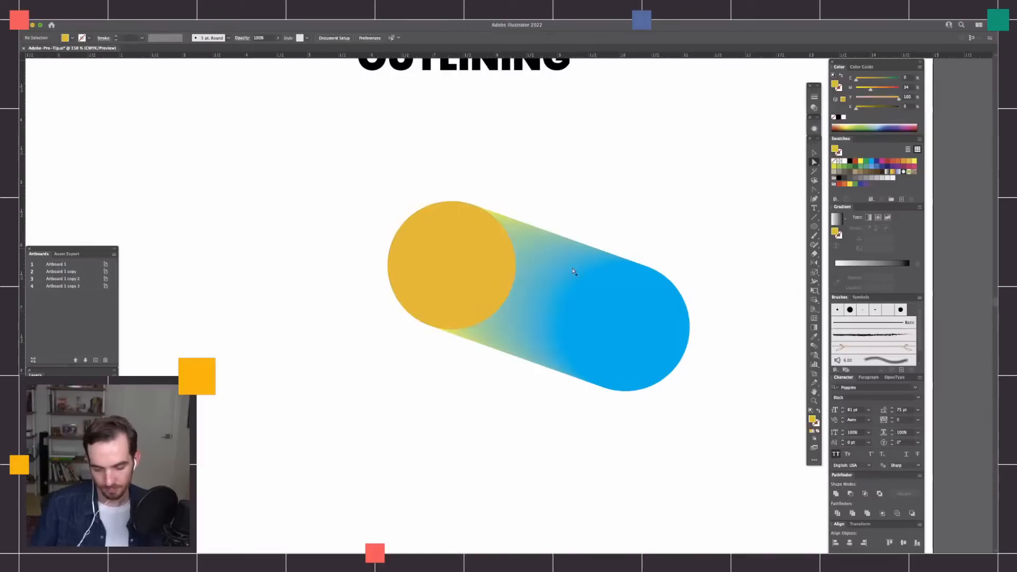
Expand the circle blend with the Object and Fill options enabled.
key(v)
drag(365, 173, 695, 411)
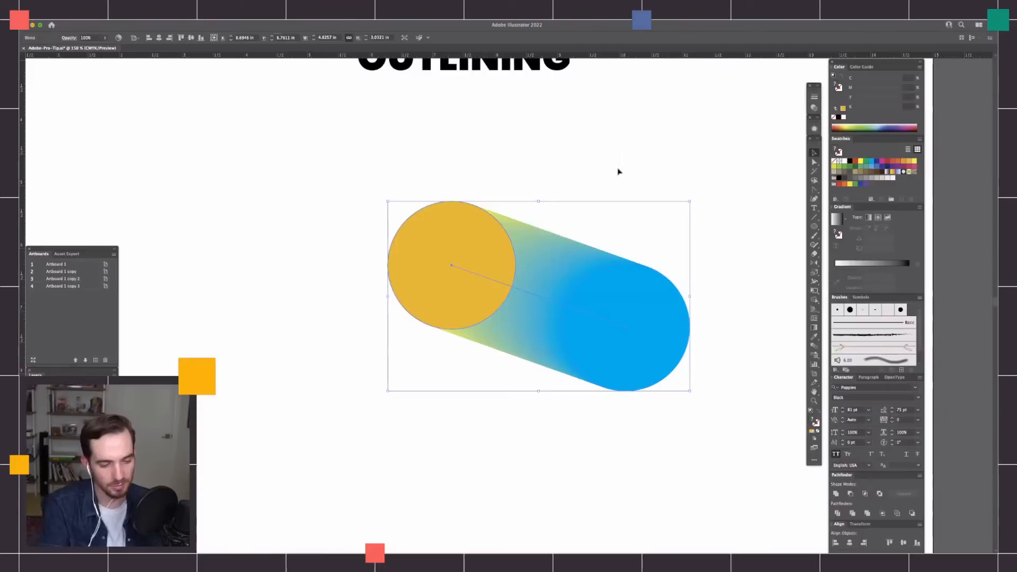
click(115, 21)
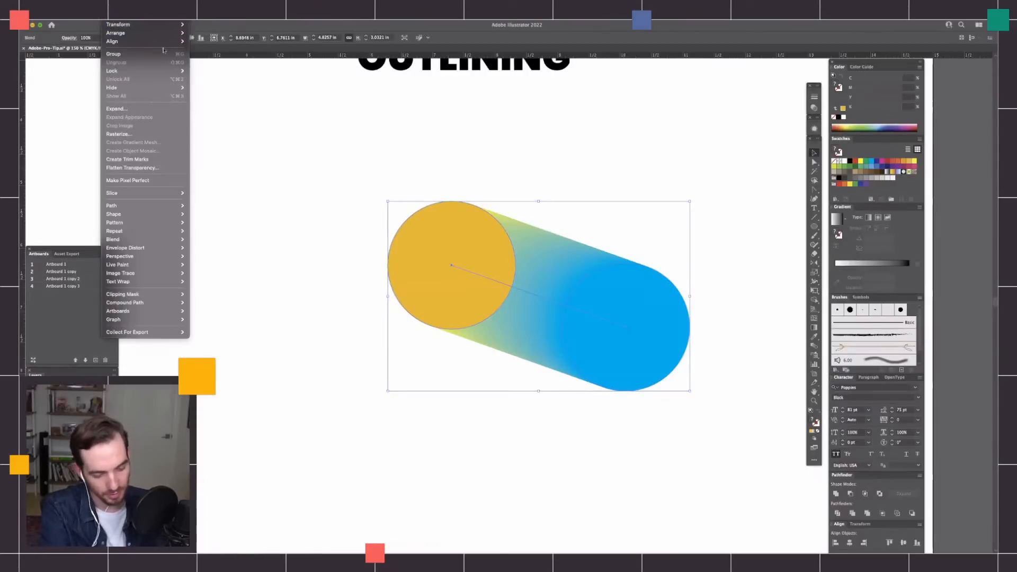
click(158, 109)
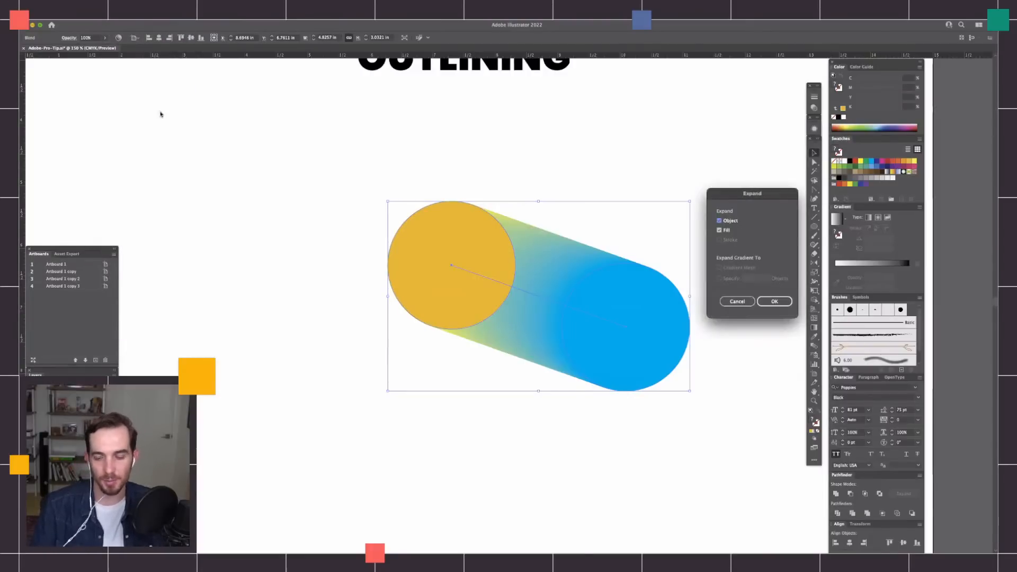
drag(778, 196, 768, 154)
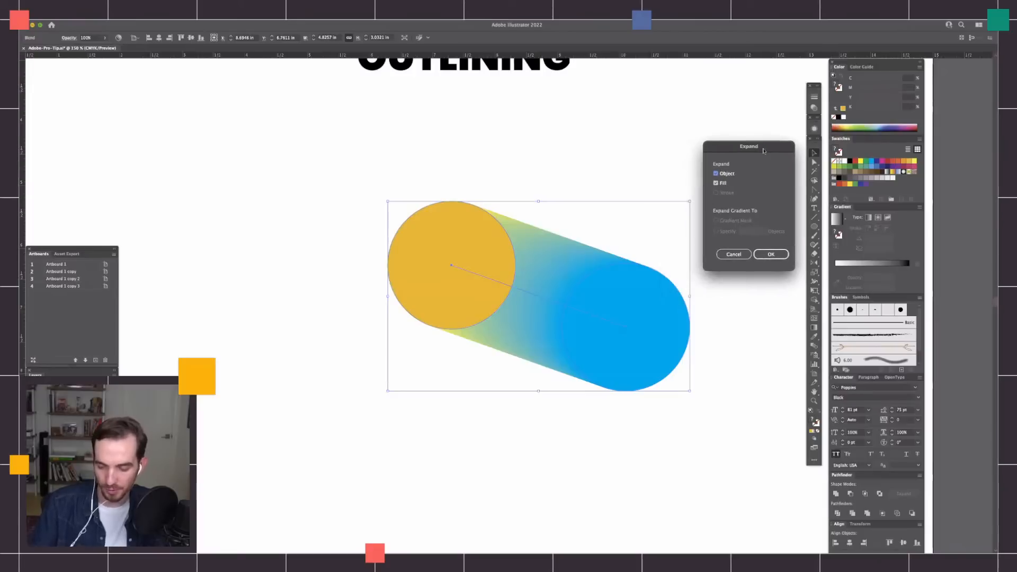
click(773, 254)
Examine the stacked circle paths of the expanded blend in outline view at high magnification, and return to preview.
key(super+plus)
key(super+plus)
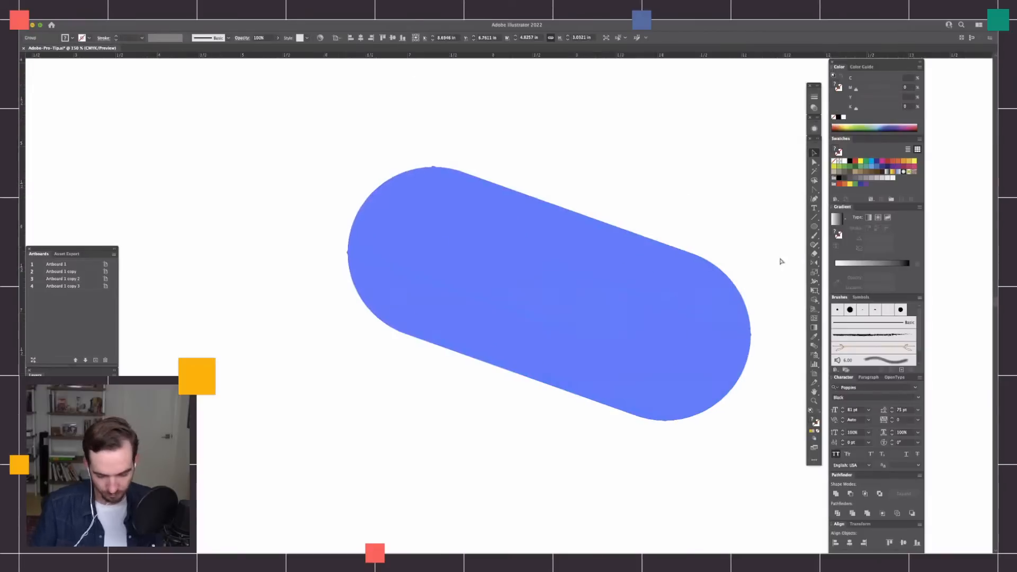
drag(729, 409, 626, 394)
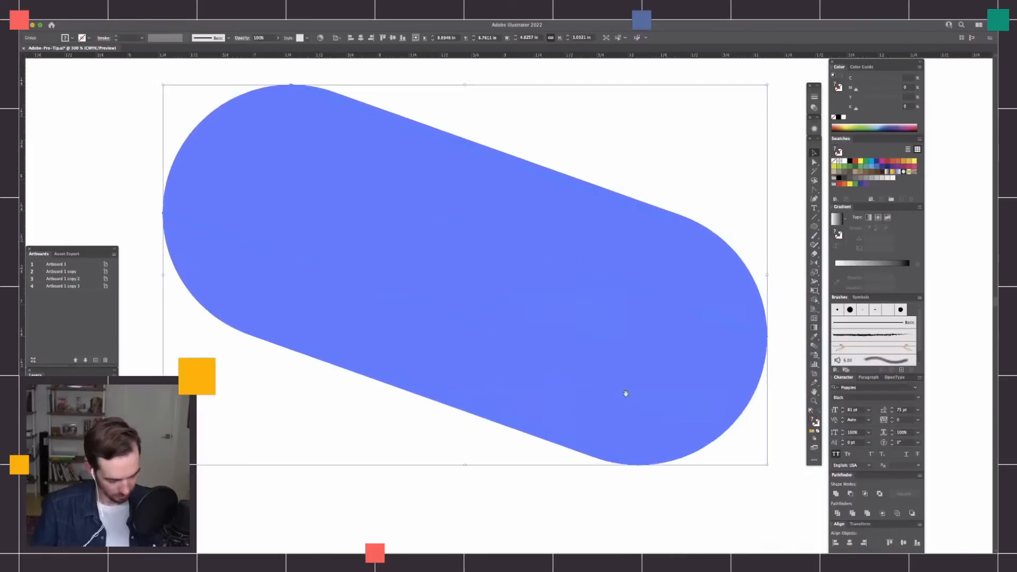
key(super+y)
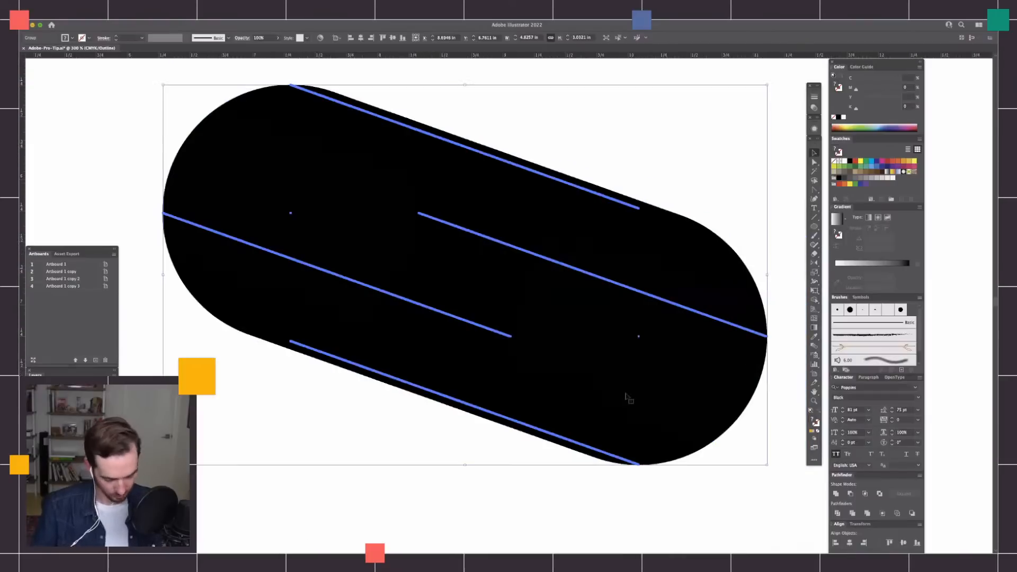
key(super+plus)
key(super+plus)
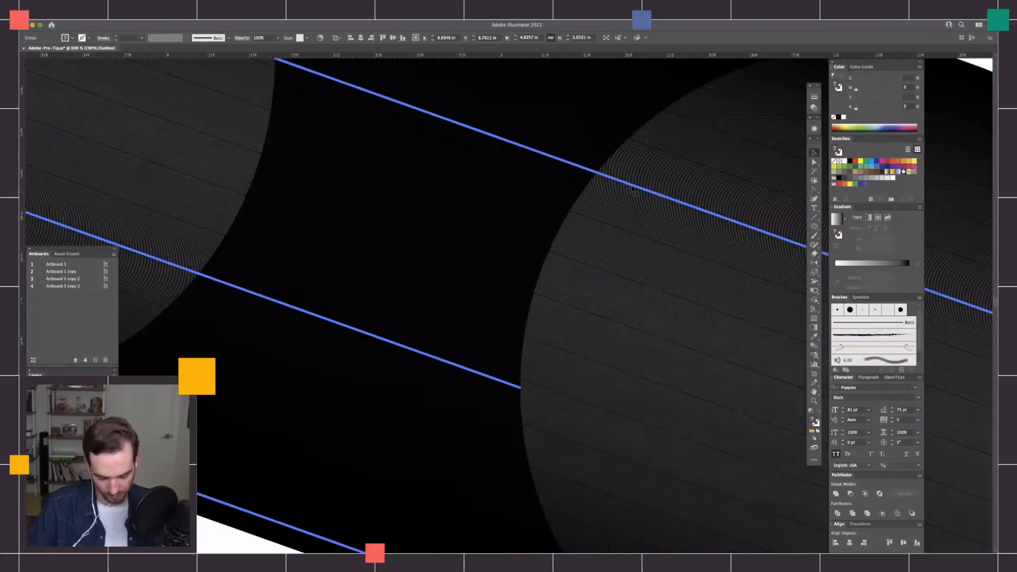
key(super+plus)
key(super+plus)
key(super+plus)
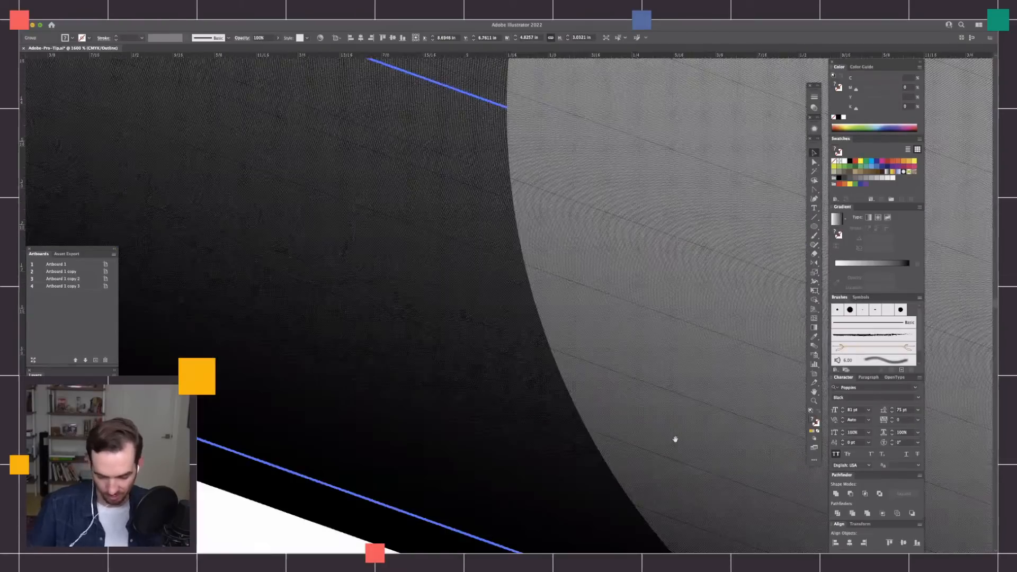
key(super+plus)
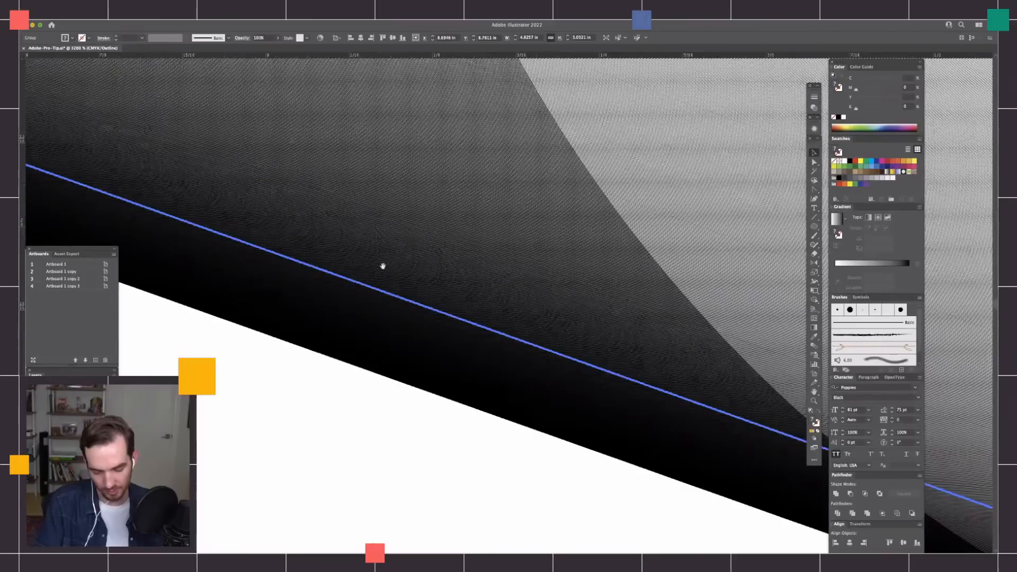
key(super+minus)
key(super+minus)
key(super+minus)
key(super+minus)
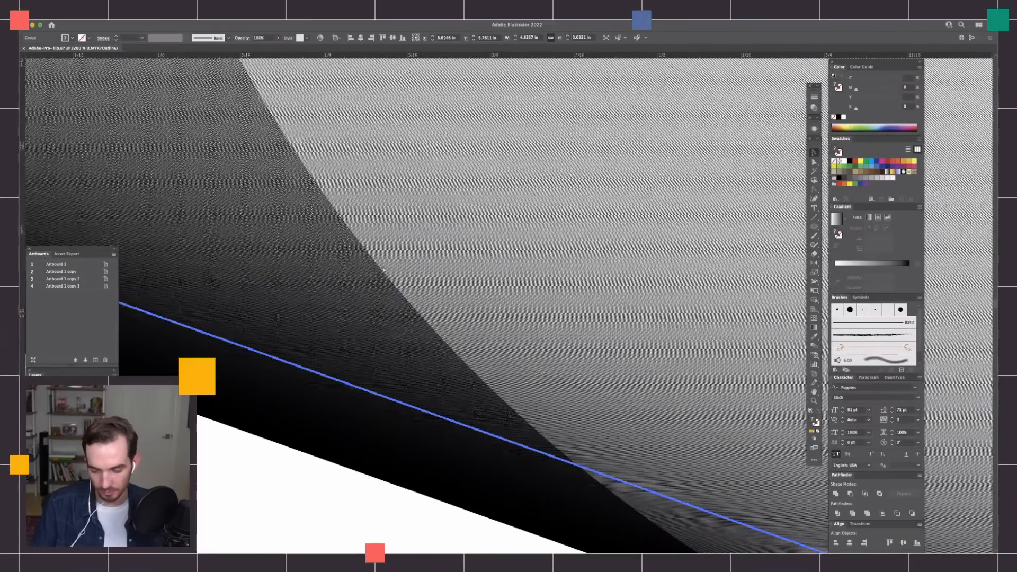
key(super+y)
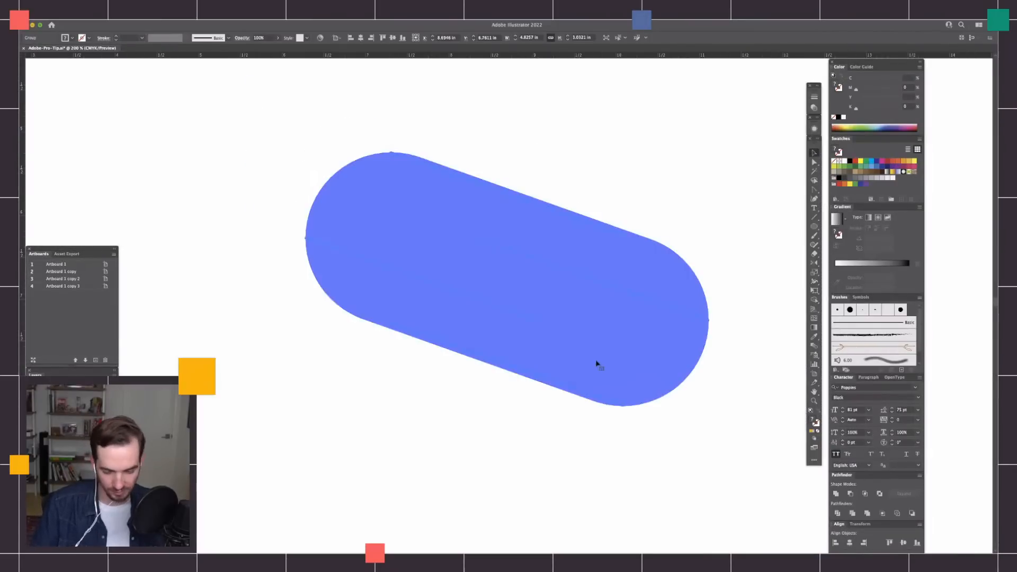
Select the expanded blend's stacked circles and unite them into one shape with Pathfinder.
key(a)
click(682, 448)
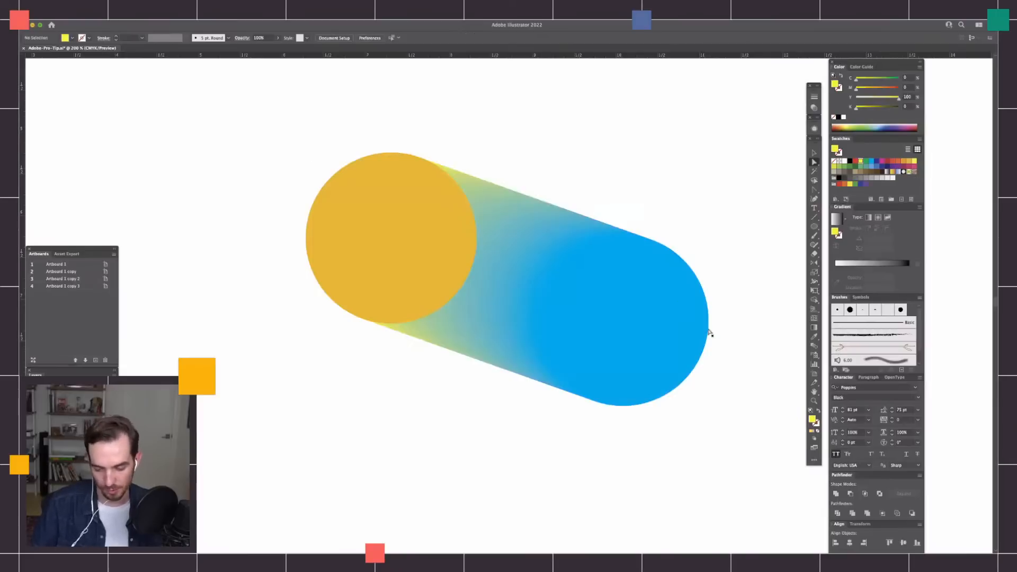
key(v)
key(a)
click(434, 213)
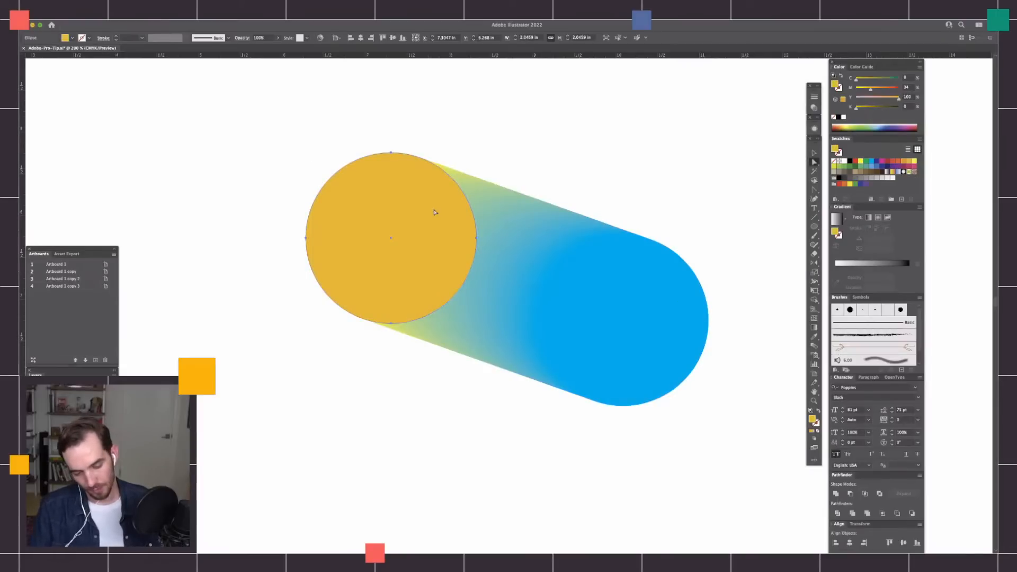
key(super+shift+a)
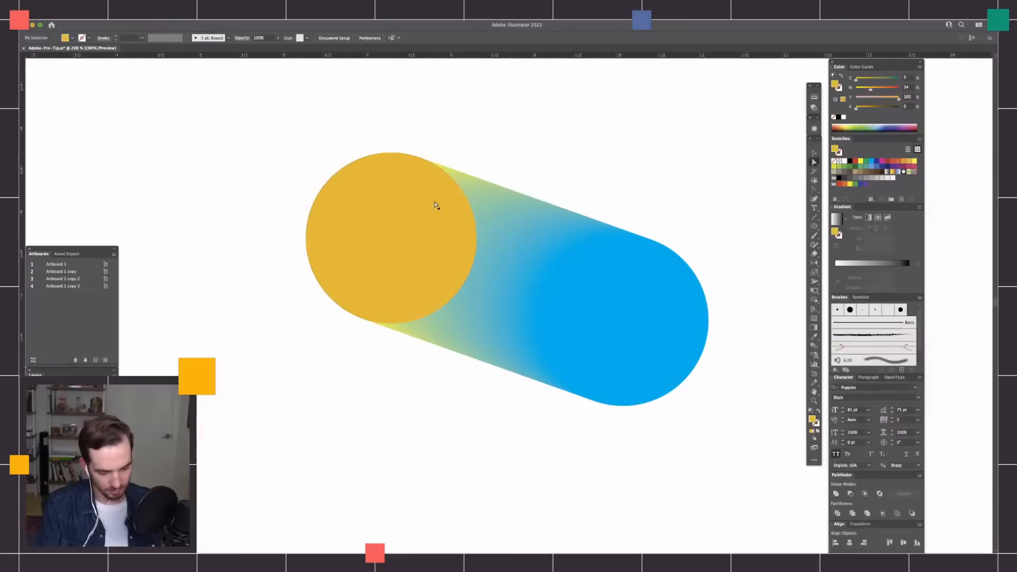
drag(272, 108, 731, 457)
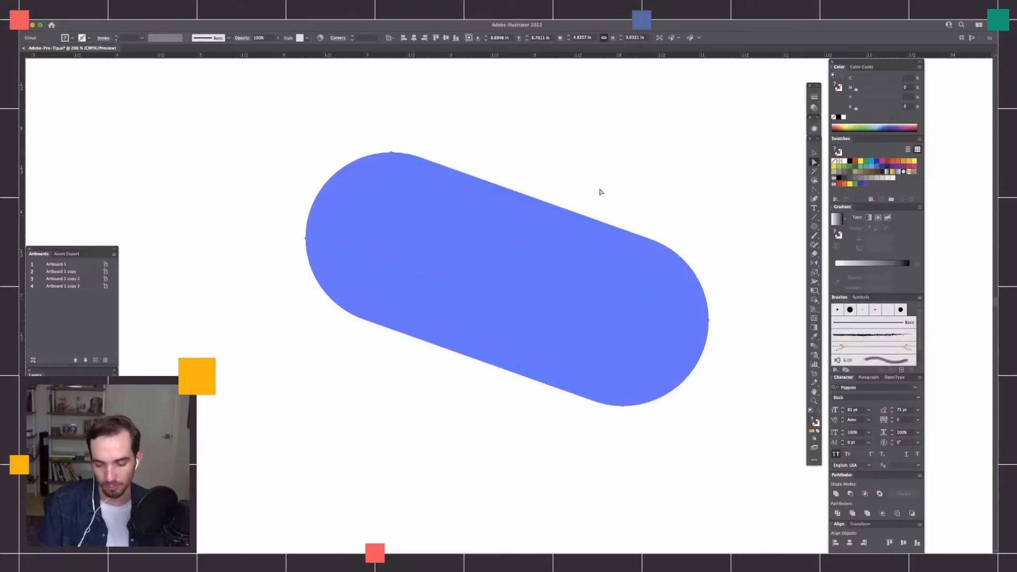
click(836, 494)
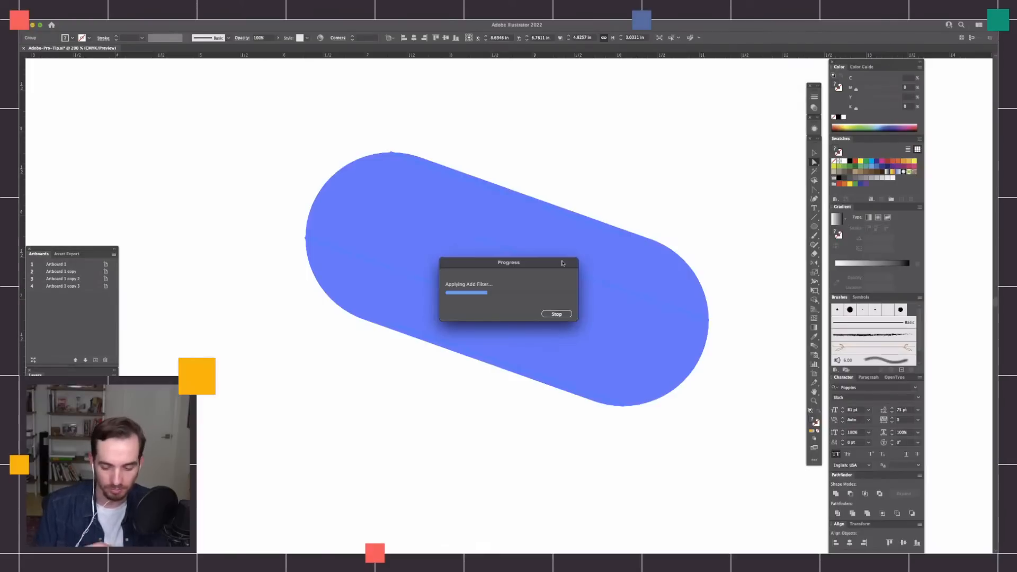
Stop the running Pathfinder unite and deselect the expanded circle blend.
drag(567, 263, 655, 152)
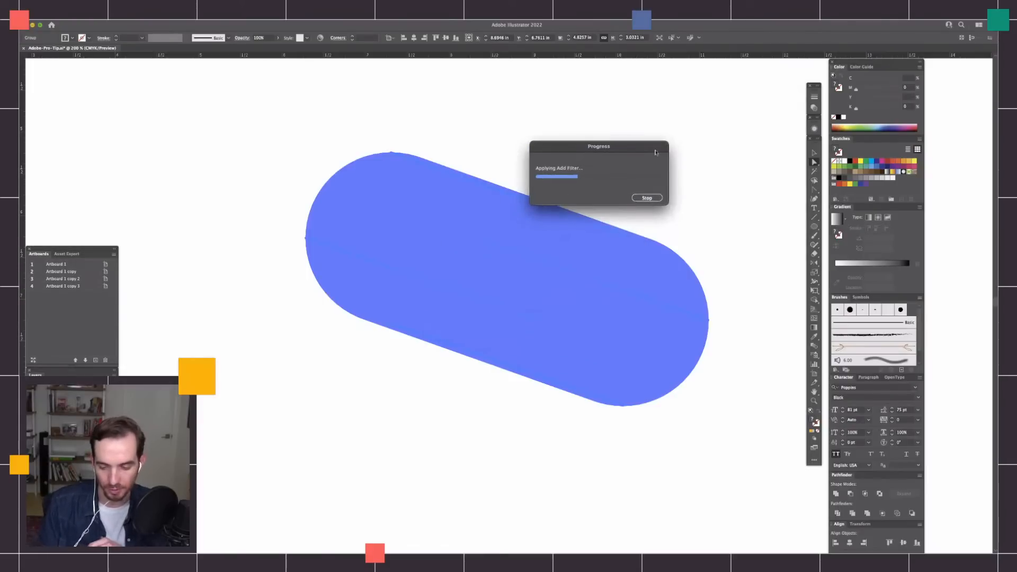
click(662, 198)
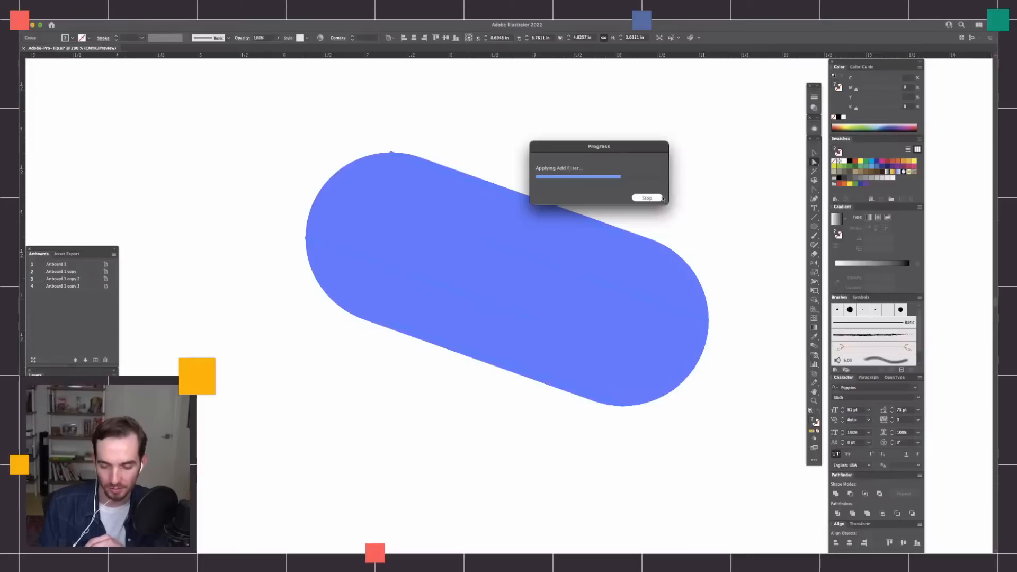
drag(610, 158, 649, 126)
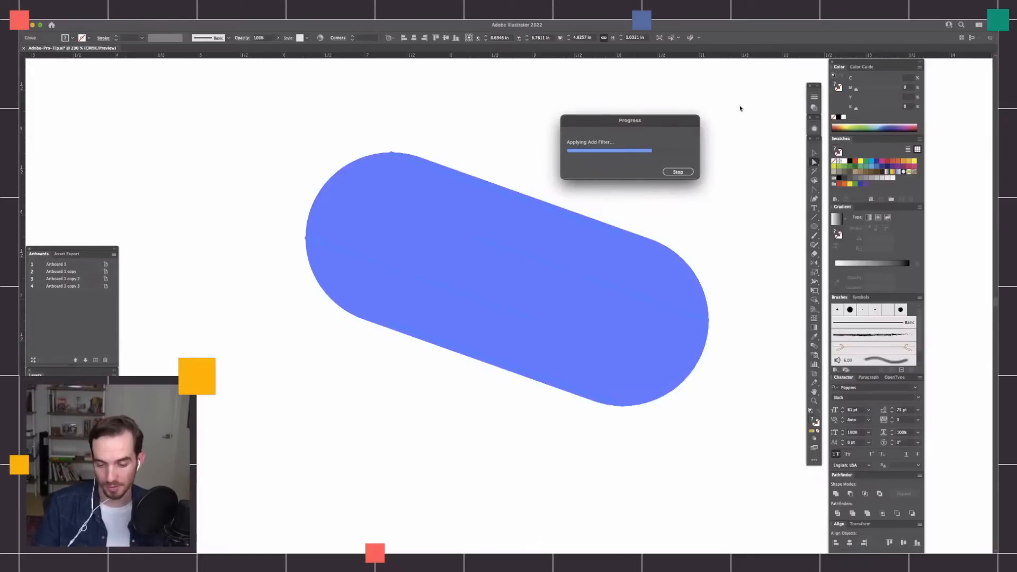
drag(687, 125, 676, 126)
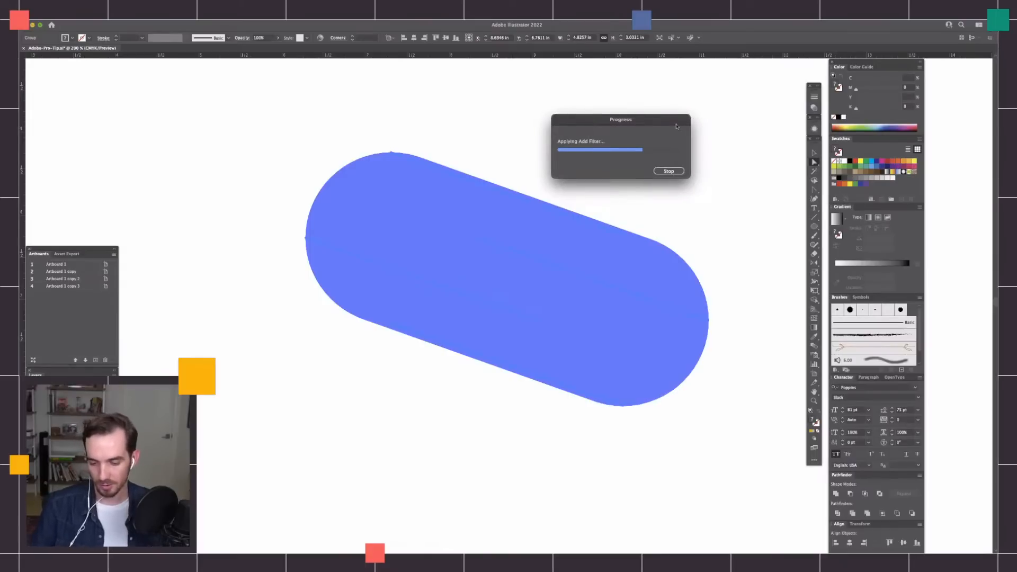
drag(674, 123, 660, 128)
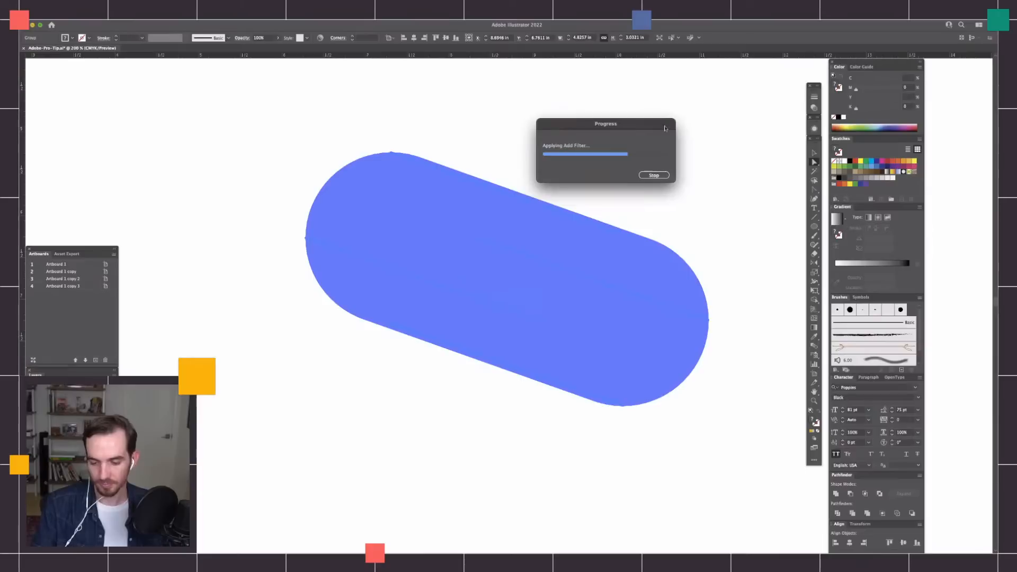
drag(660, 127, 659, 129)
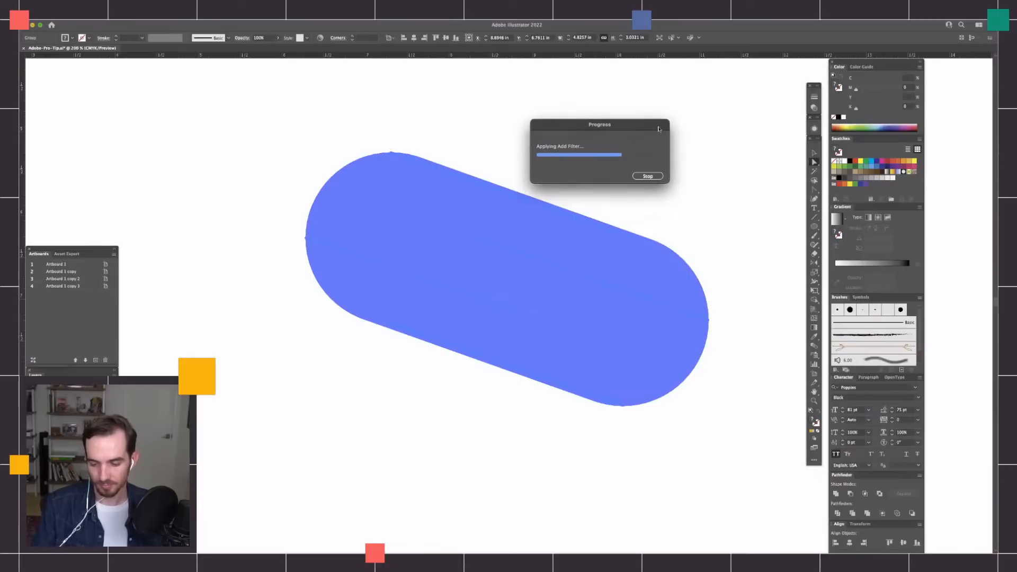
click(649, 177)
drag(655, 130, 651, 148)
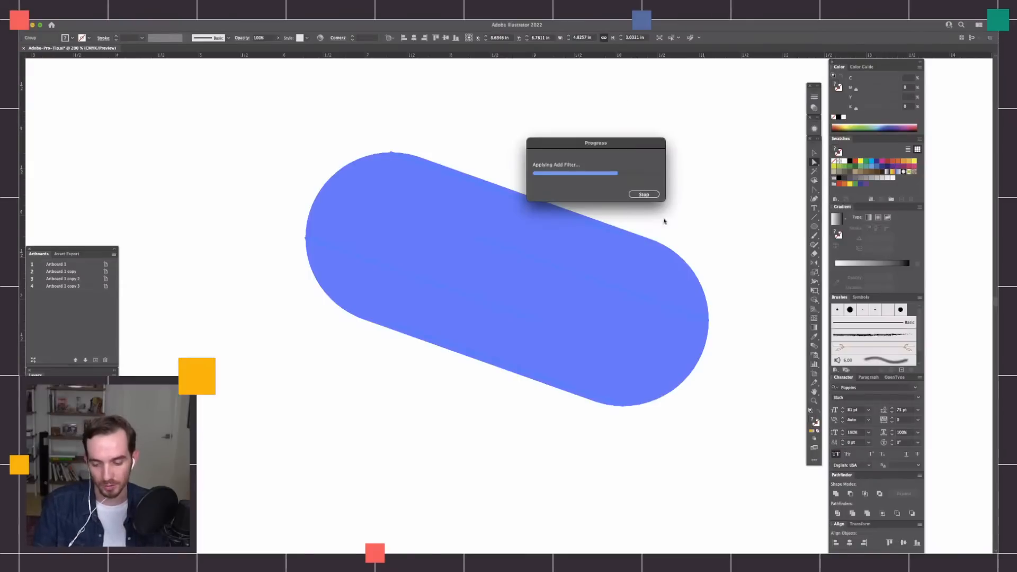
click(649, 195)
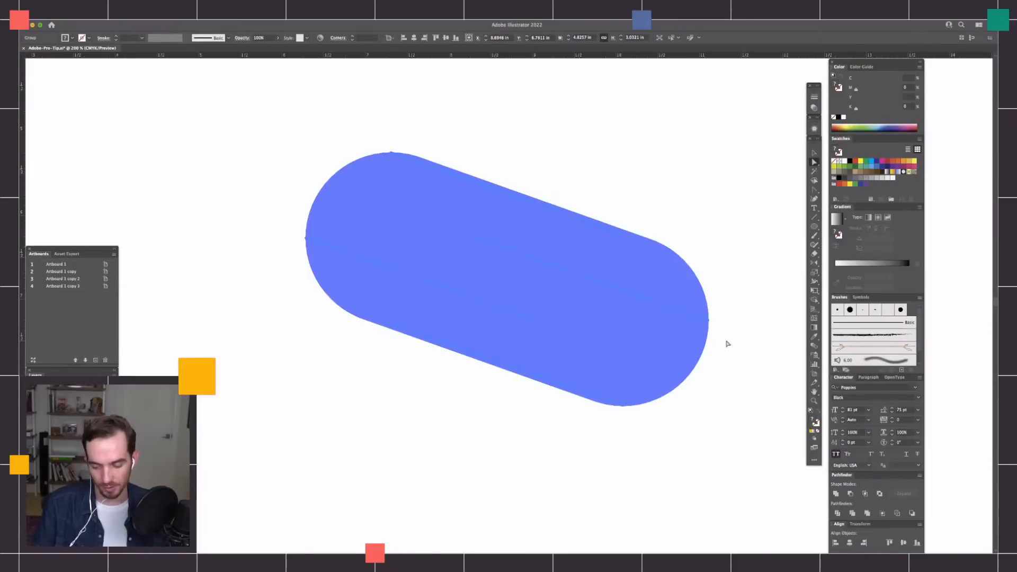
click(713, 391)
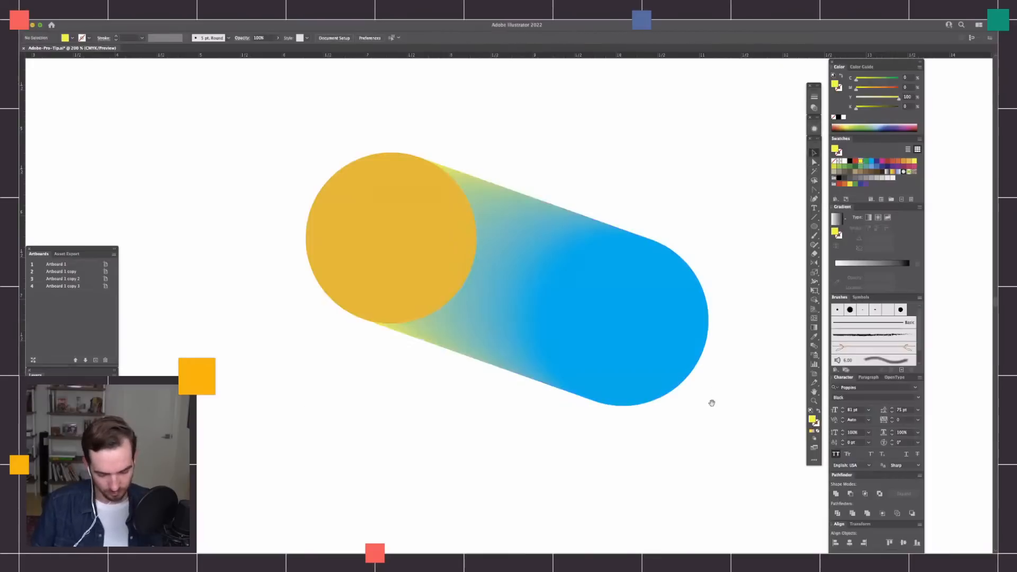
Go to the finished waffle illustration beside its artboard and examine its grid texture close up.
key(ctrl+minus)
key(ctrl+minus)
key(super+minus)
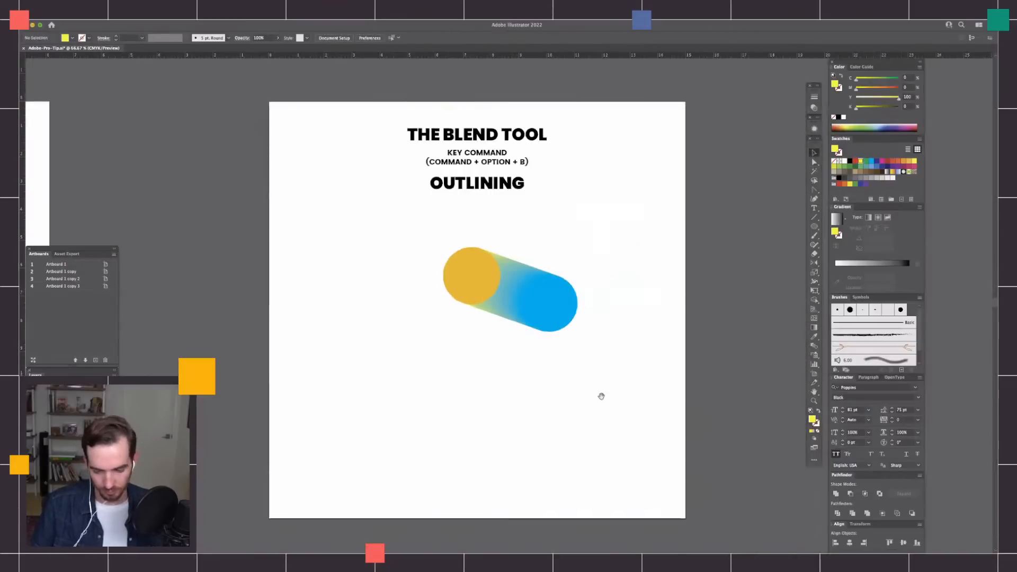
drag(559, 439, 616, 454)
drag(474, 432, 488, 431)
mouse_move(606, 377)
mouse_down()
mouse_move(656, 352)
mouse_move(951, 317)
mouse_up()
drag(419, 372, 787, 407)
drag(506, 365, 821, 363)
drag(464, 375, 793, 362)
drag(373, 379, 597, 379)
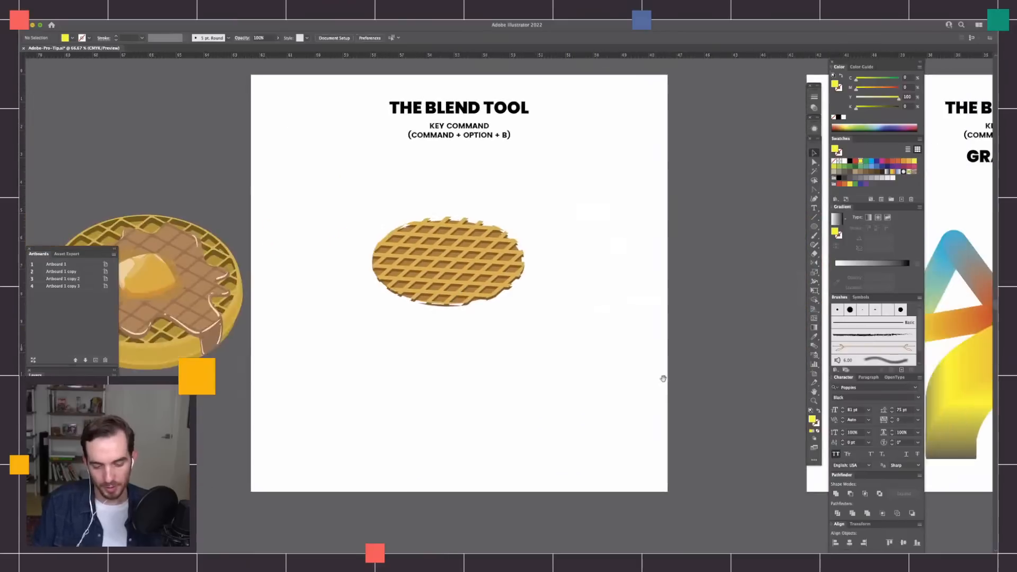
drag(510, 388, 536, 389)
drag(472, 350, 599, 349)
drag(477, 293, 560, 295)
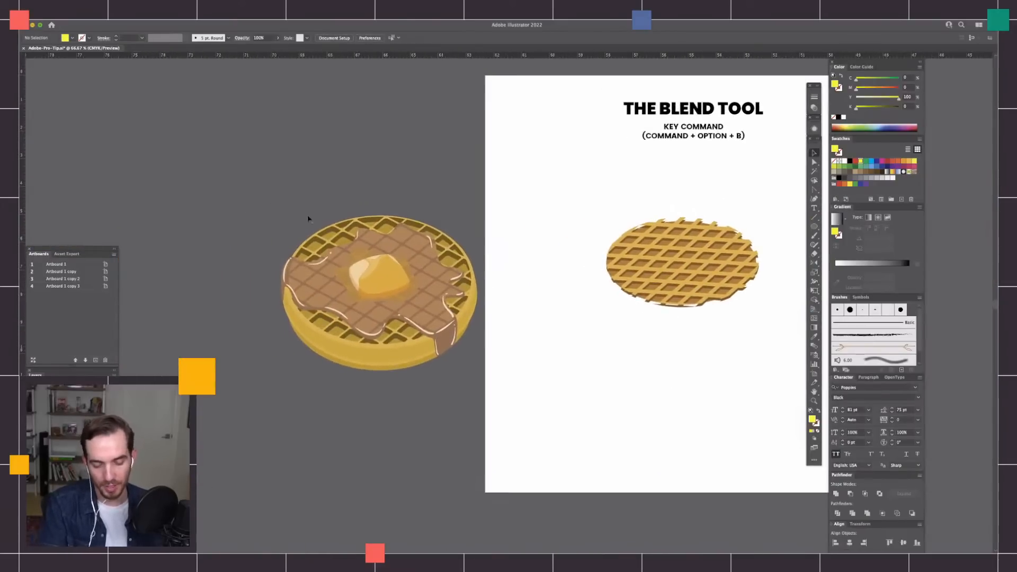
drag(508, 365, 684, 397)
key(super+equal)
key(super+equal)
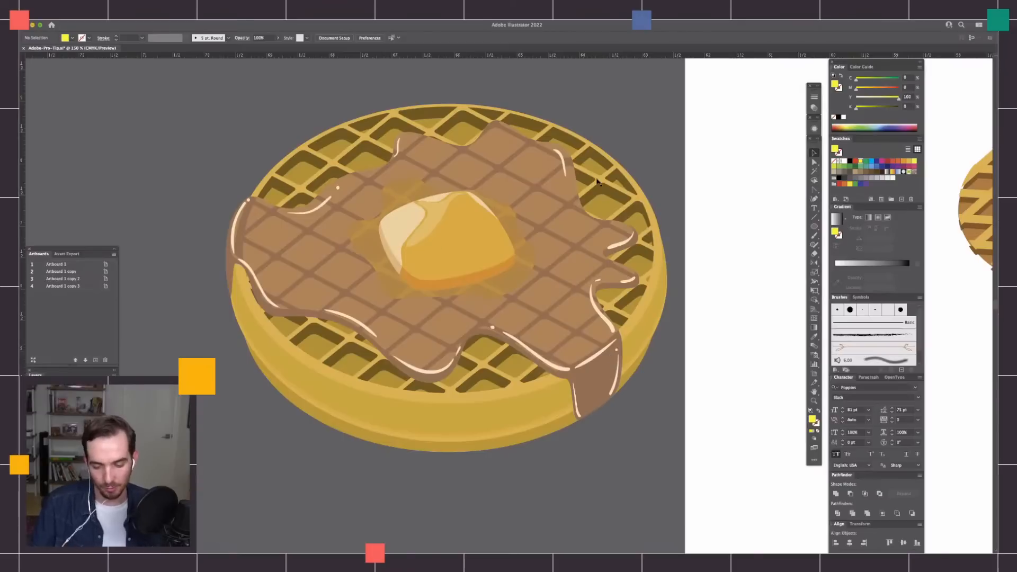
Select the plain waffle pattern on the neighbouring artboard and check its paths in outline view.
key(super+minus)
mouse_move(688, 384)
mouse_down()
mouse_move(593, 384)
mouse_move(507, 363)
mouse_up()
drag(623, 347, 453, 329)
drag(585, 364, 471, 420)
drag(641, 193, 350, 427)
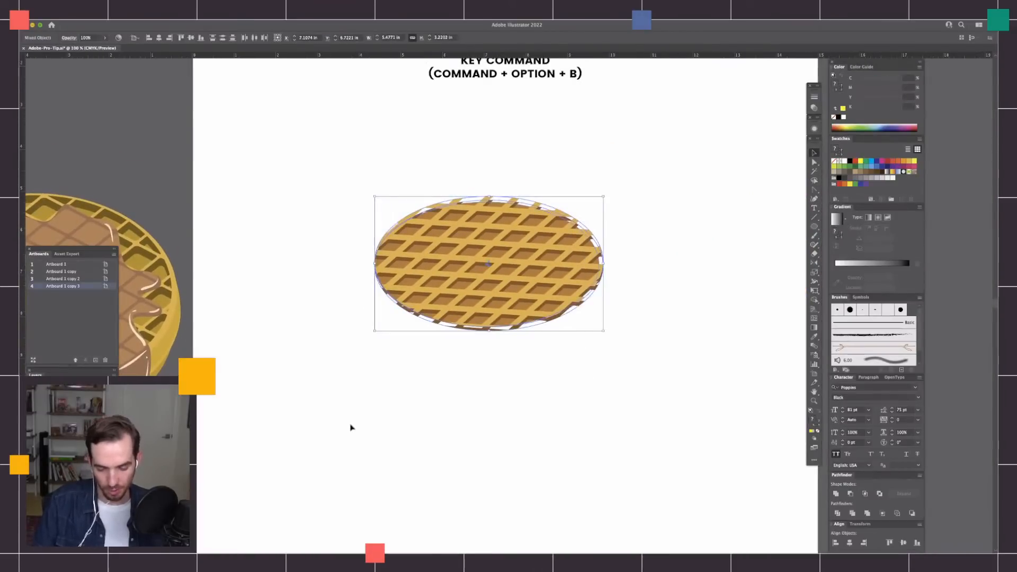
key(super+y)
key(super+y)
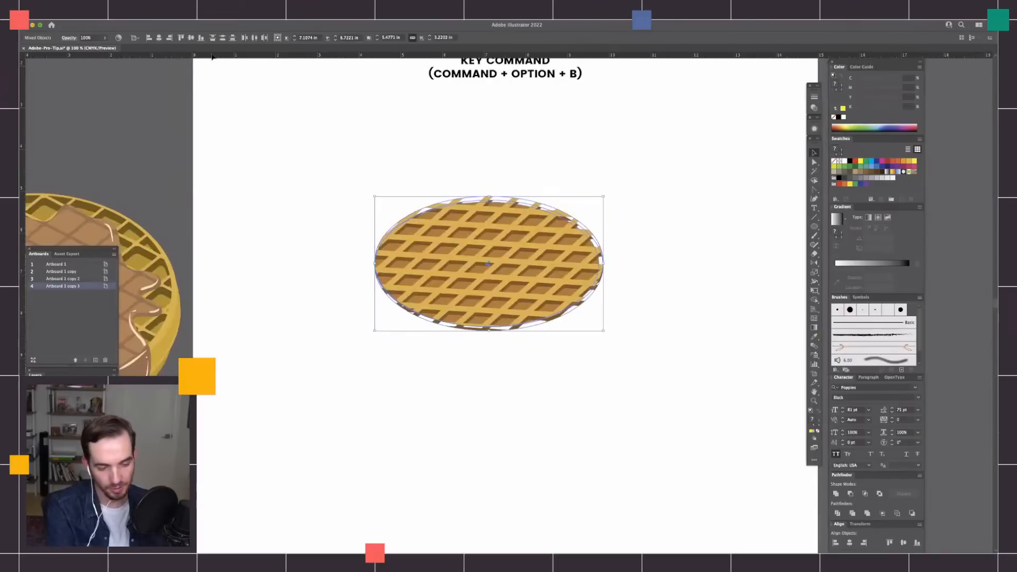
Try to expand the whole waffle selection, then isolate its brown base ellipse and leave isolation.
click(116, 20)
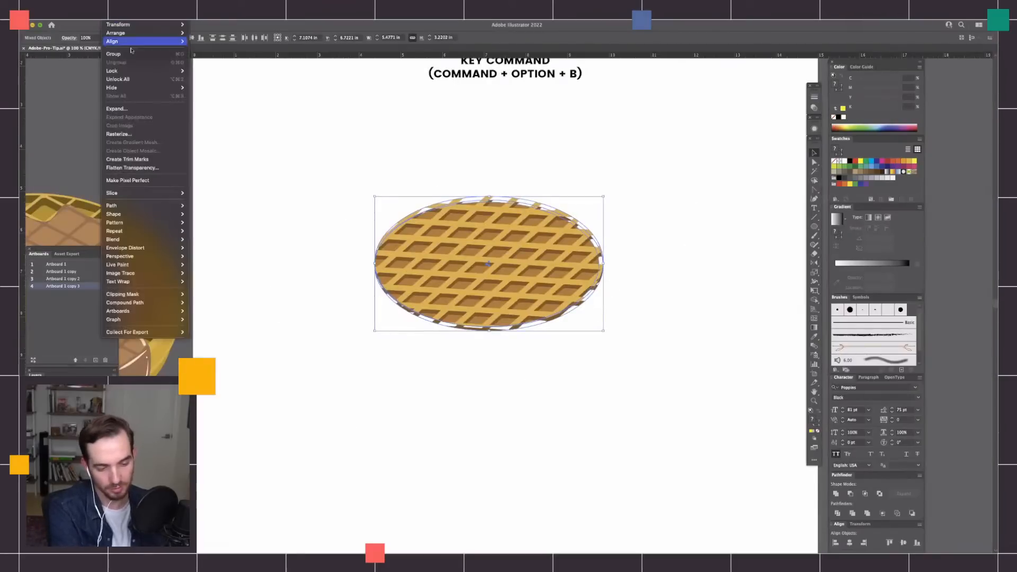
click(149, 110)
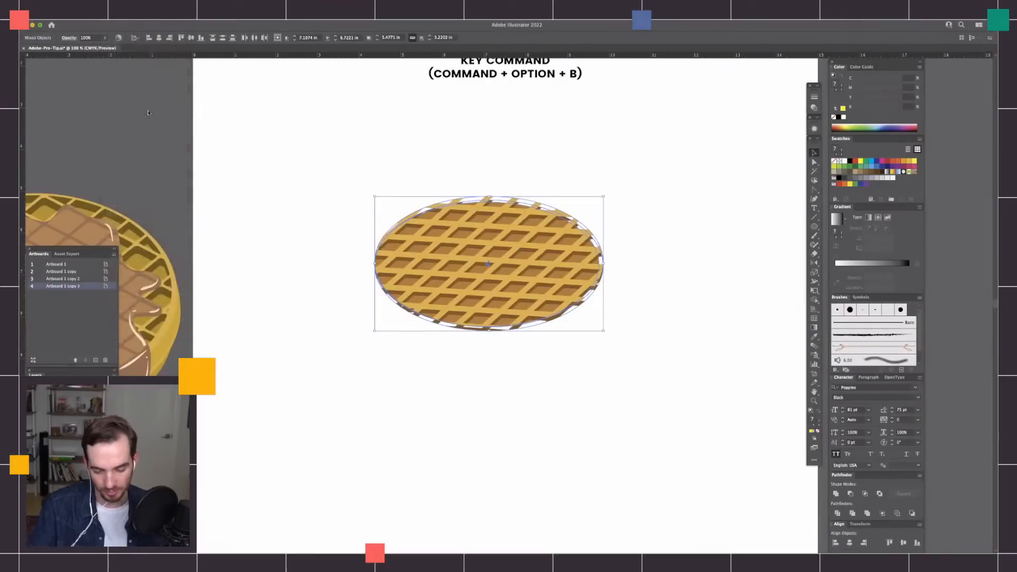
click(630, 278)
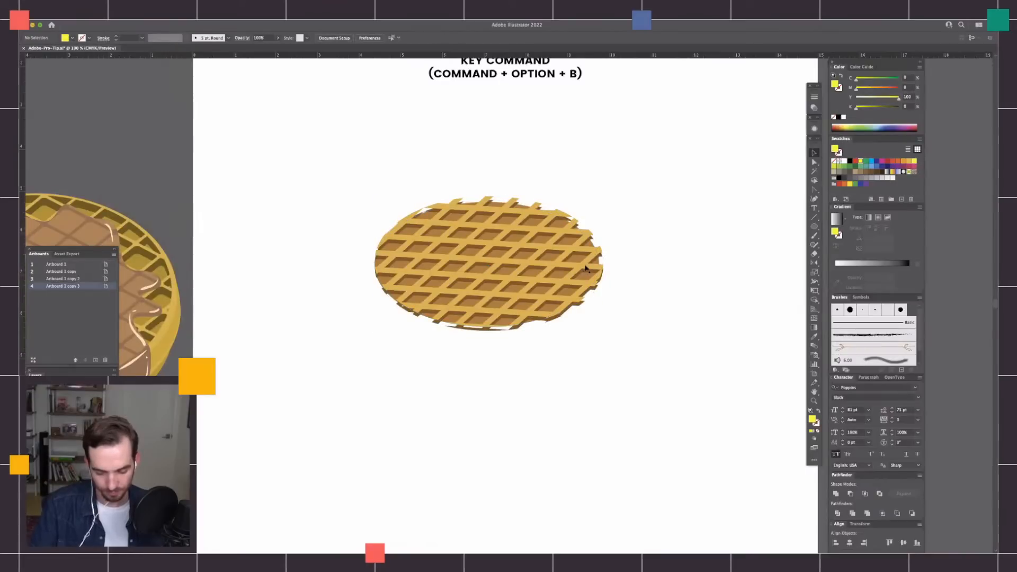
double_click(590, 267)
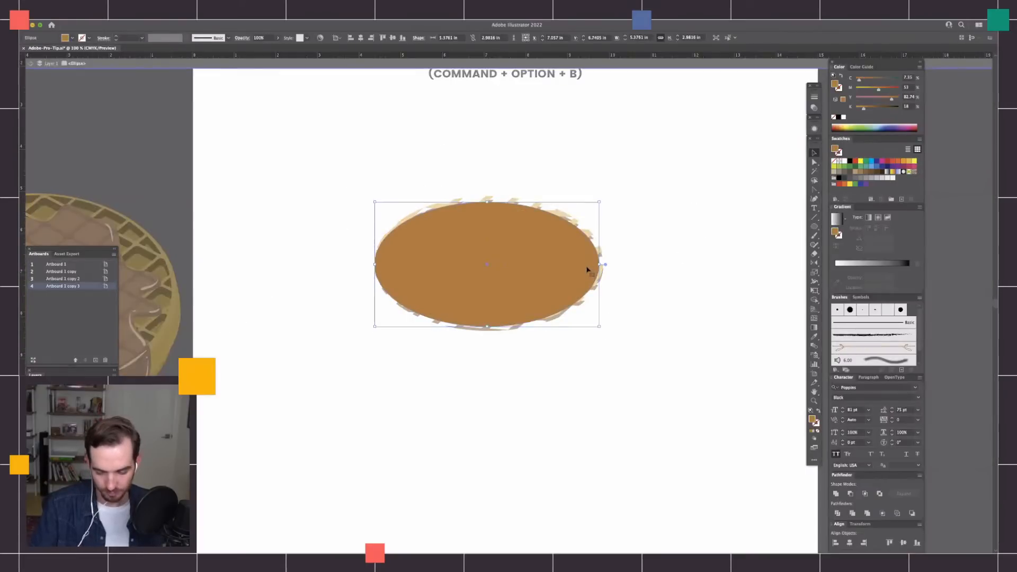
key(Escape)
key(super+shift+a)
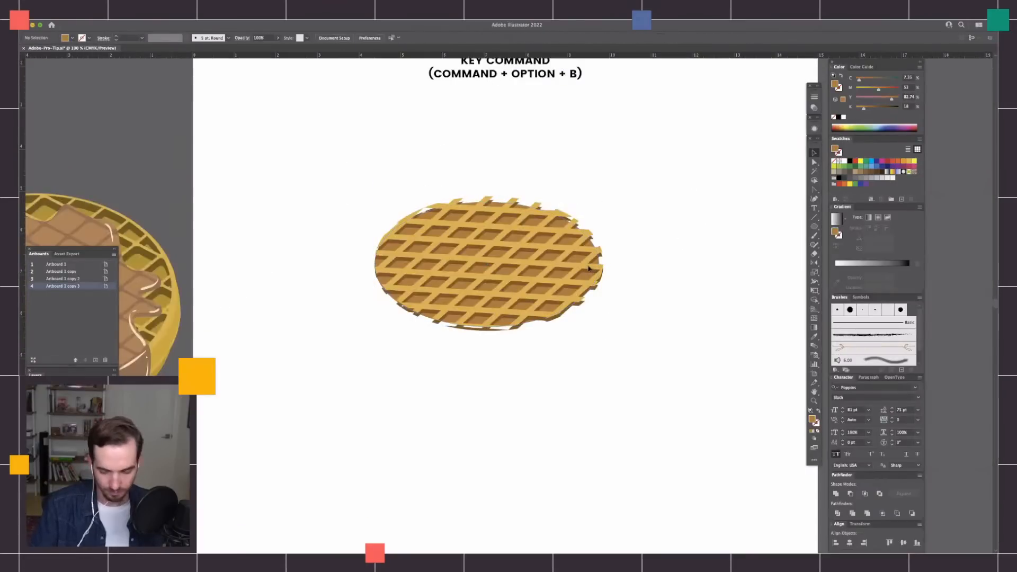
Isolate the waffle's clip group and expand the crossing line blends inside it.
double_click(589, 269)
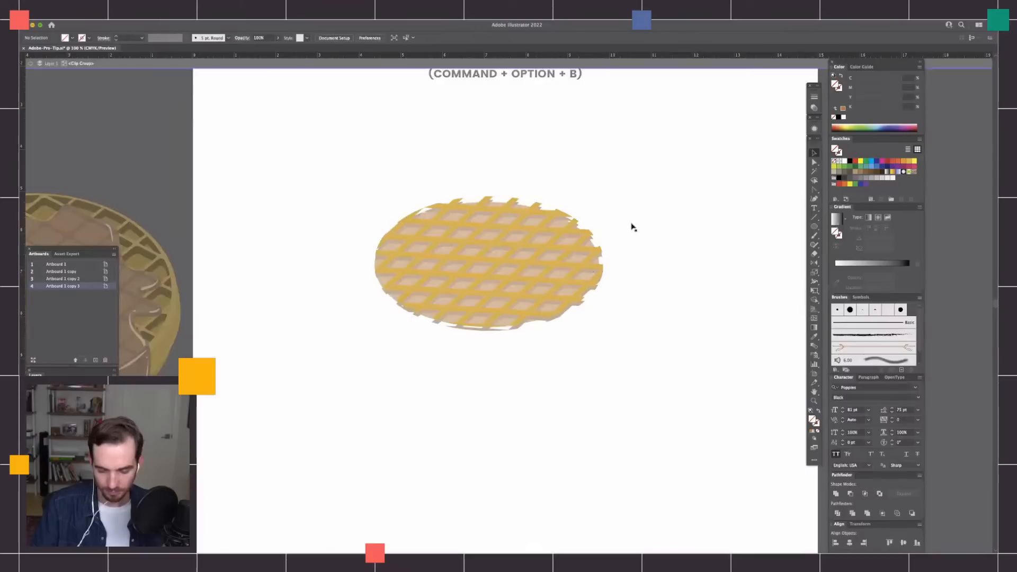
click(597, 227)
key(super+alt+b)
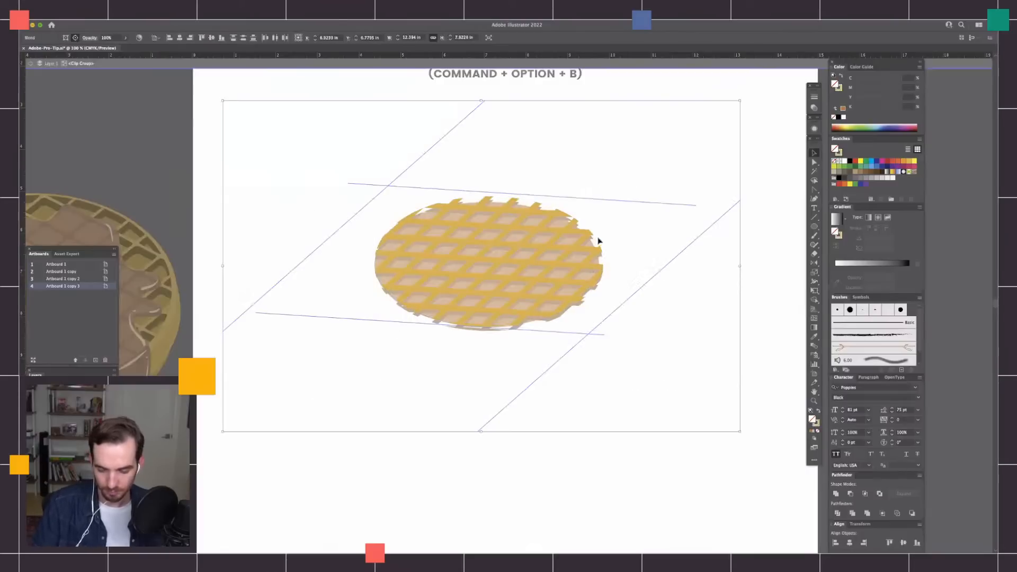
click(112, 16)
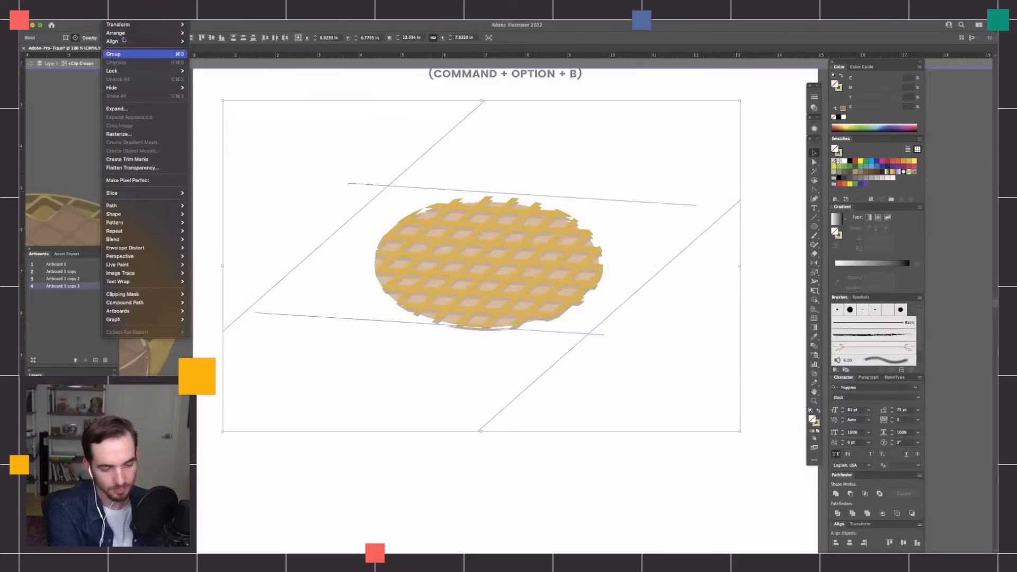
click(146, 110)
click(775, 254)
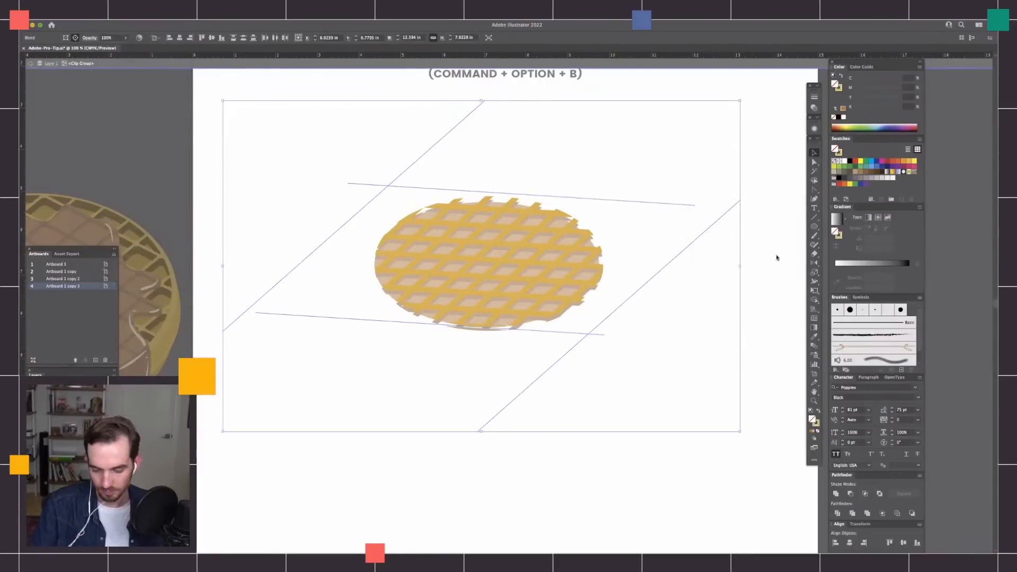
click(681, 318)
Examine the waffle's expanded grid lines in outline view and pick out a single diagonal line in preview.
key(super+y)
key(super+y)
key(super+y)
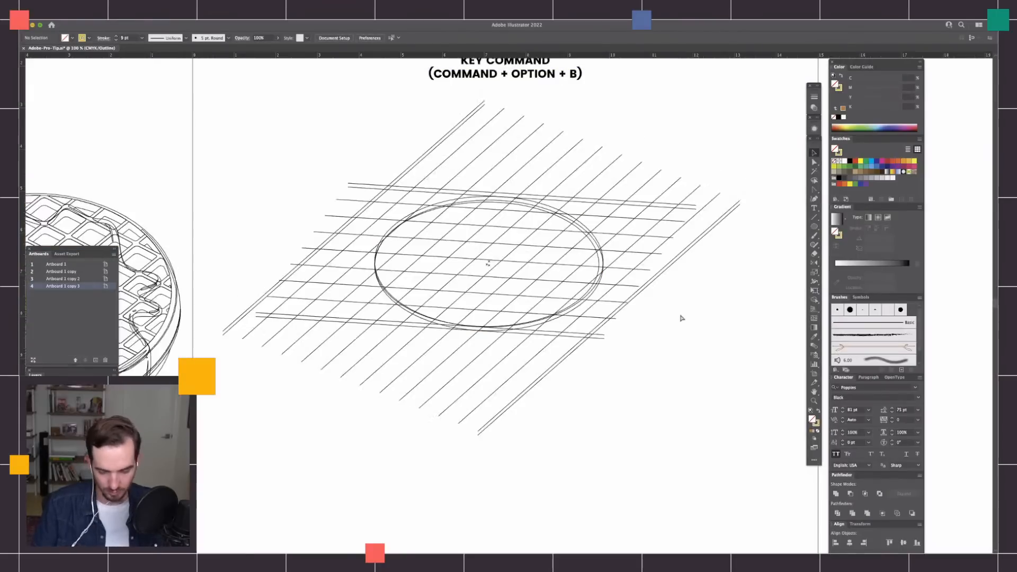
key(super+y)
key(a)
click(567, 258)
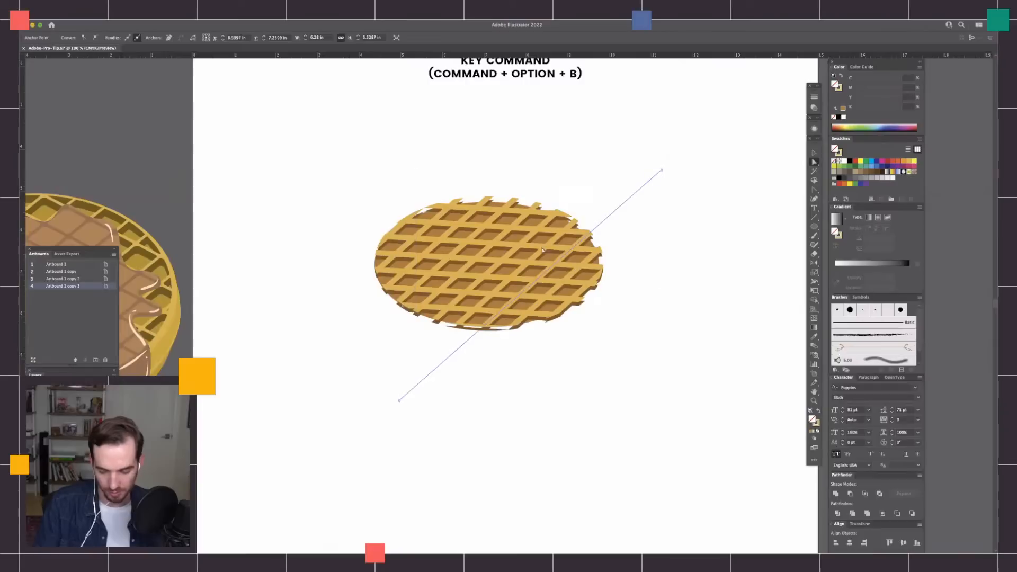
click(695, 276)
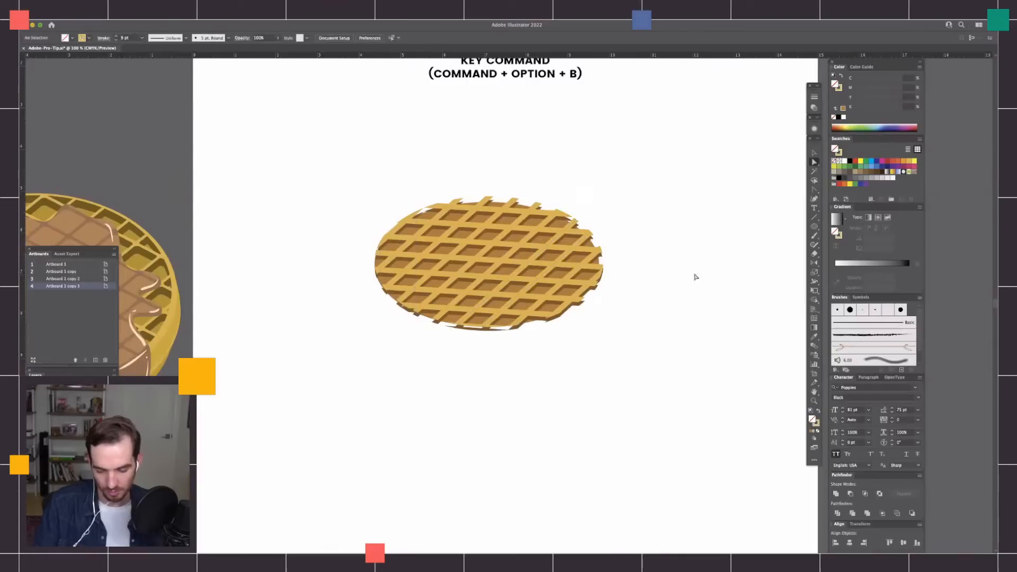
On the Gradient artboard, move the orange end square of the ribbon blend farther out to stretch the blend.
key(super+minus)
key(super+plus)
key(super+plus)
drag(682, 383, 617, 404)
key(super+minus)
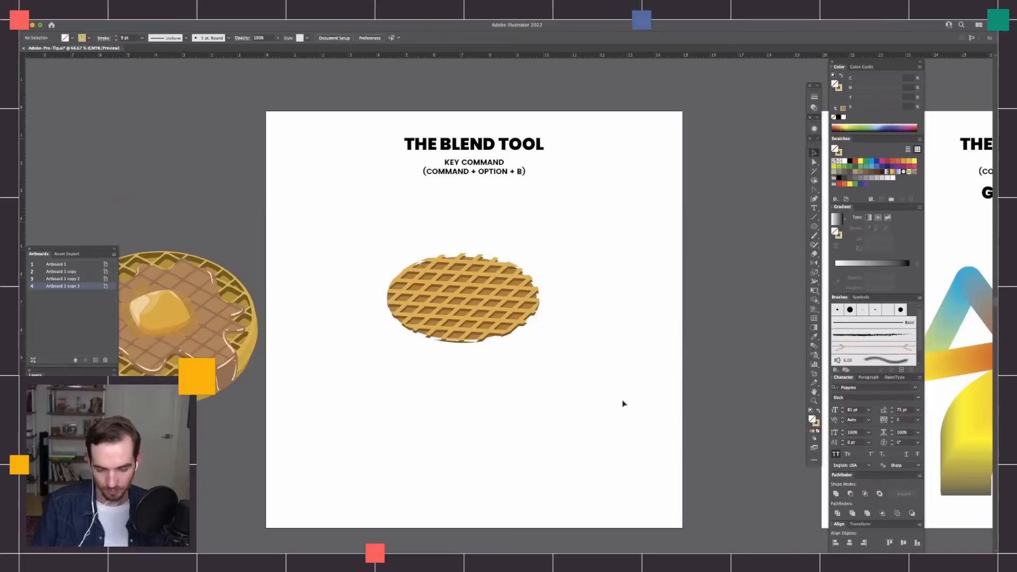
mouse_move(688, 378)
mouse_down()
mouse_move(420, 256)
mouse_move(373, 268)
mouse_up()
drag(698, 321, 430, 389)
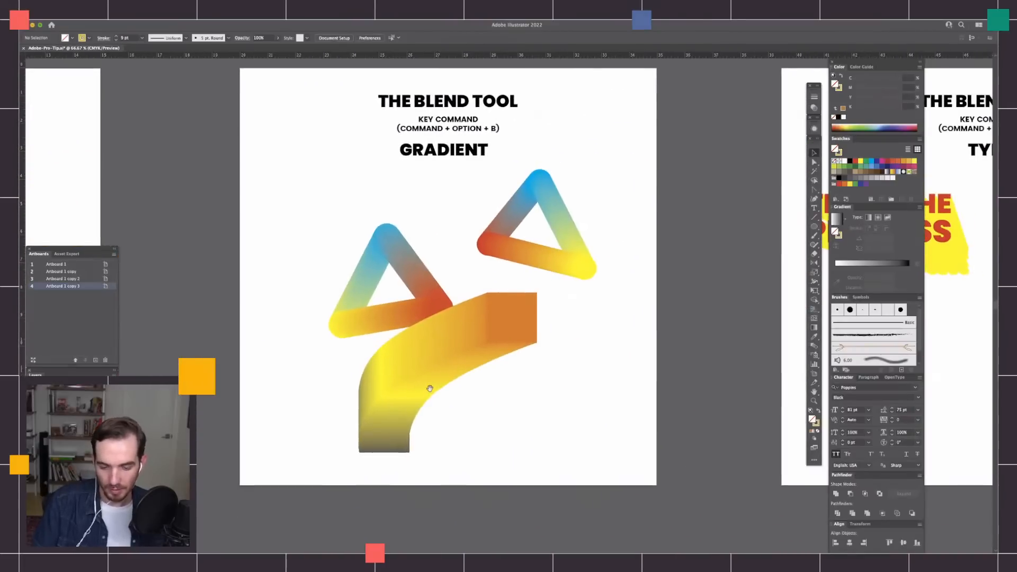
drag(521, 369, 575, 387)
drag(577, 339, 643, 371)
click(631, 377)
key(a)
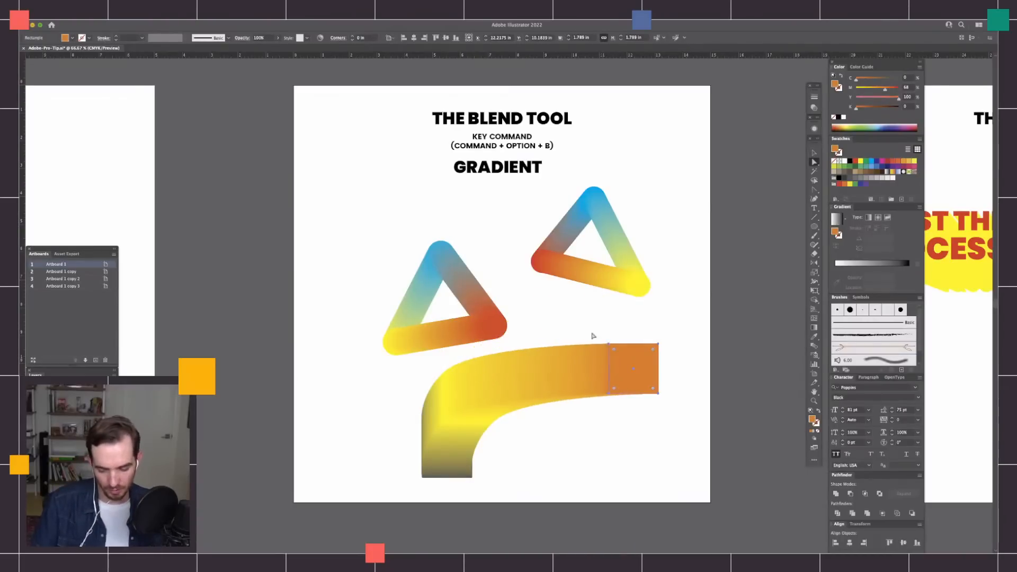
Rotate the orange end square of the ribbon blend so the blend twists with it, and deselect it.
key(super+=)
drag(637, 445, 587, 334)
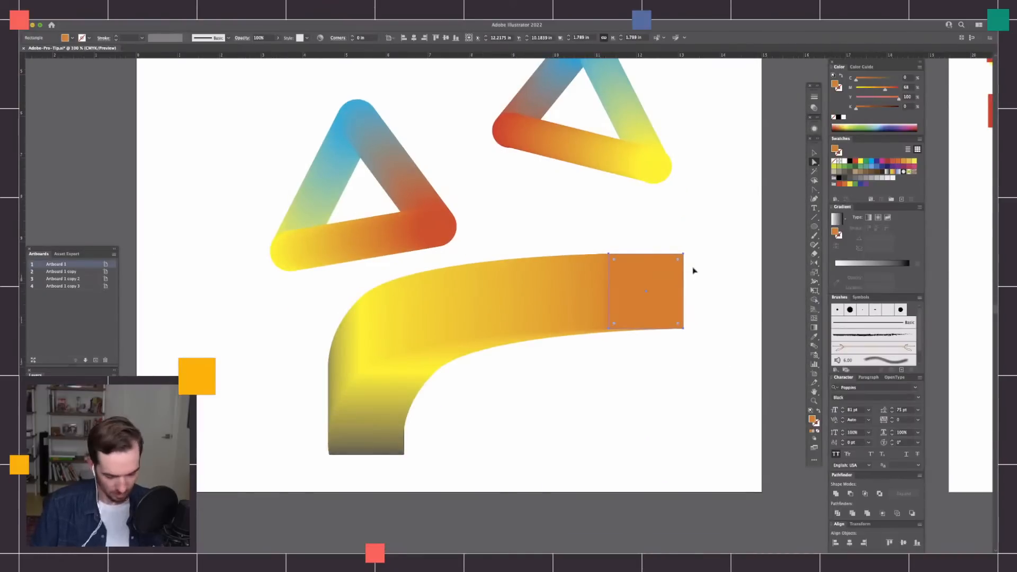
drag(691, 253, 633, 332)
key(a)
click(713, 289)
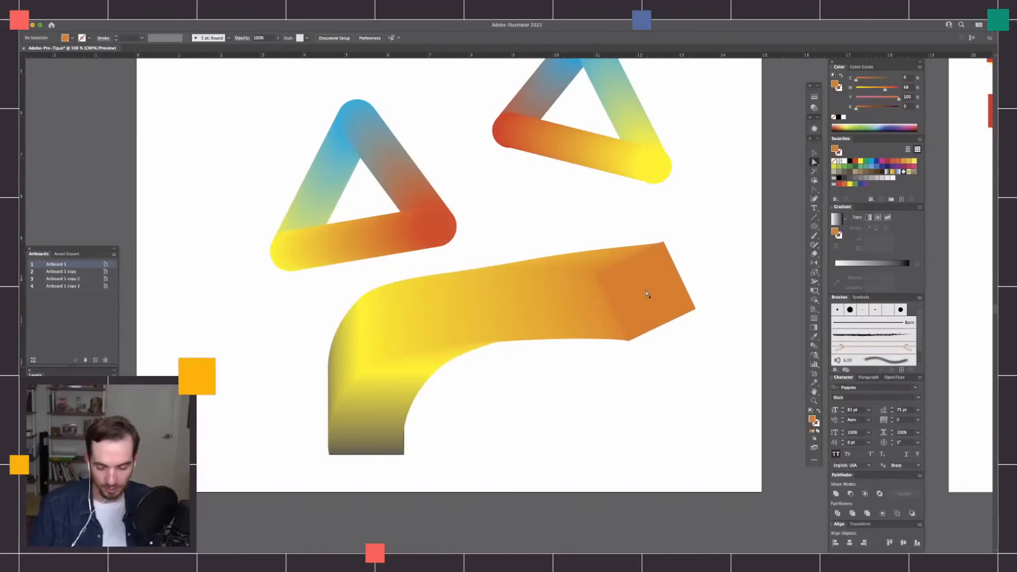
Draw a dark grey square about 1.1 in wide beneath the ribbon blend and place two overlapping copies of it beside it.
click(398, 450)
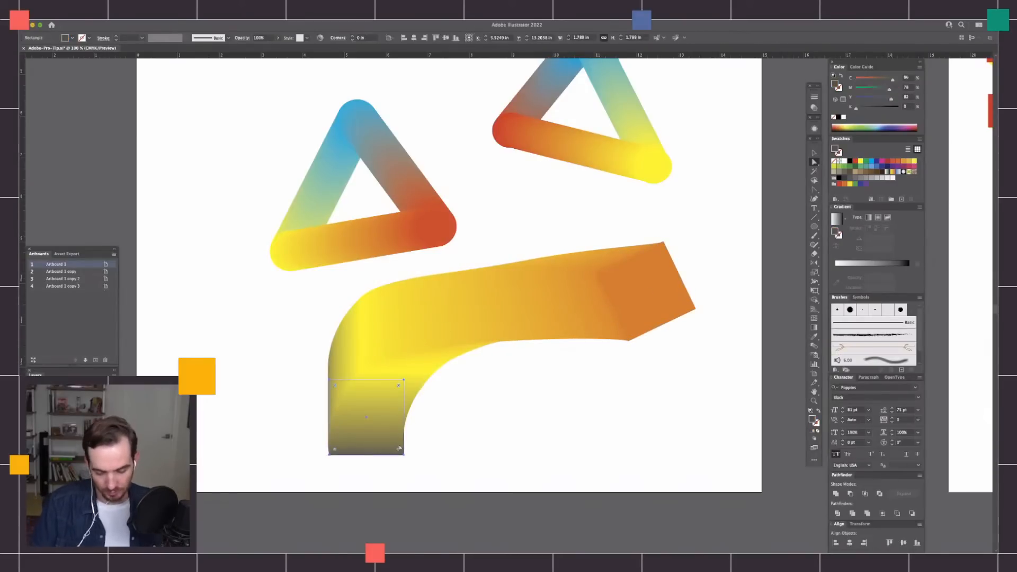
drag(583, 391, 594, 422)
drag(691, 234, 691, 257)
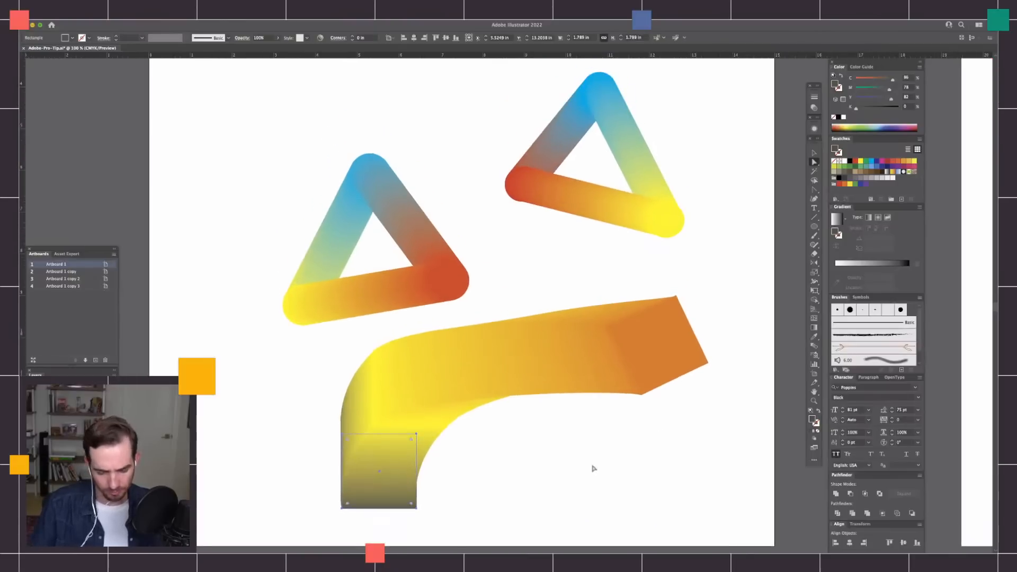
drag(593, 468, 604, 400)
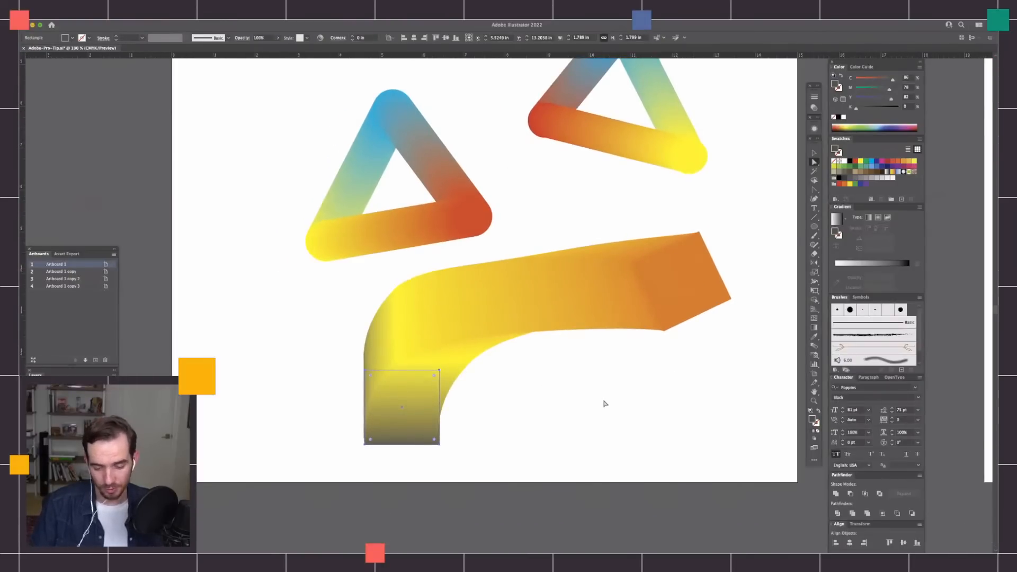
mouse_move(540, 378)
mouse_down()
mouse_move(547, 346)
mouse_move(598, 384)
mouse_move(594, 357)
mouse_move(605, 350)
mouse_move(635, 360)
mouse_up()
key(m)
key(v)
click(618, 384)
click(619, 379)
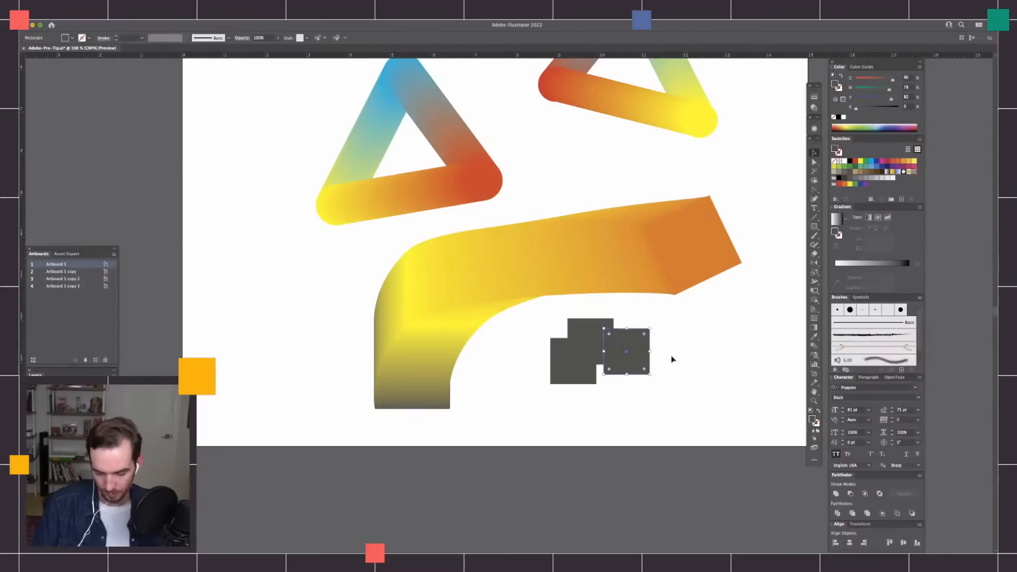
Recolour the three overlapping squares so that one is green, one orange and one blue.
drag(697, 320, 524, 406)
click(688, 376)
click(630, 361)
drag(869, 91, 849, 80)
click(591, 334)
click(587, 378)
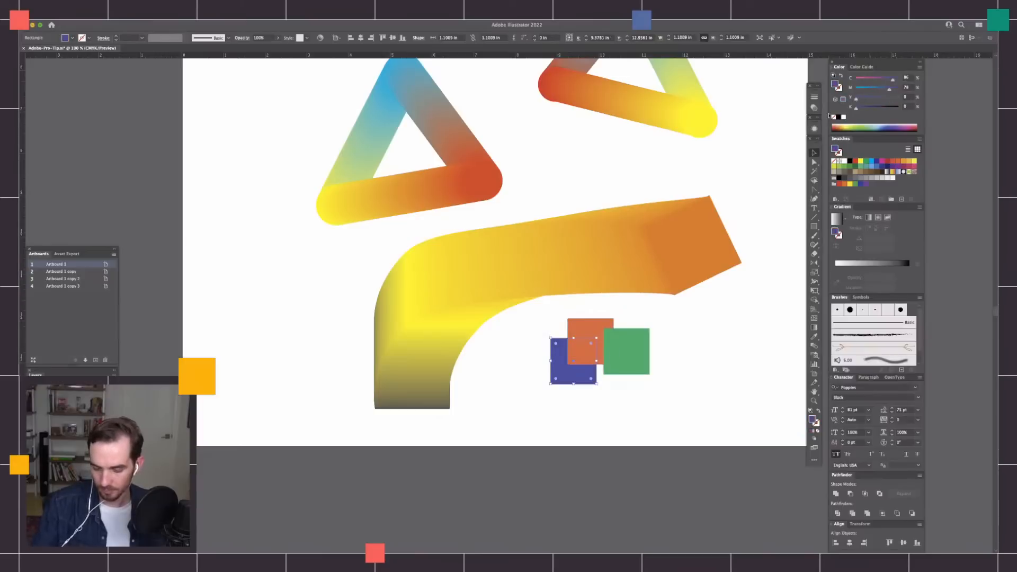
Blend the blue, orange and green squares together and deselect the result.
drag(680, 341, 550, 397)
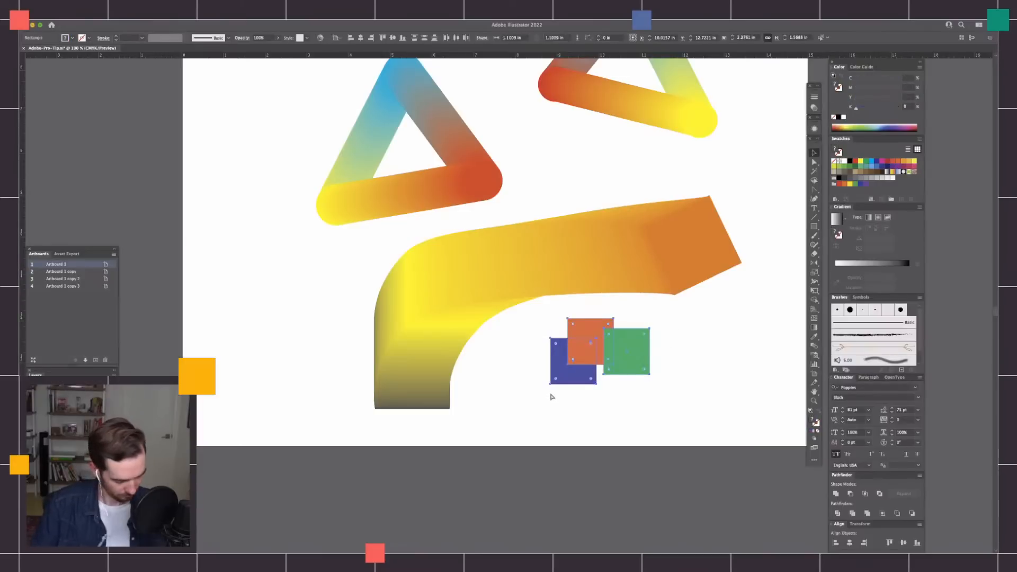
key(super+alt+b)
click(697, 360)
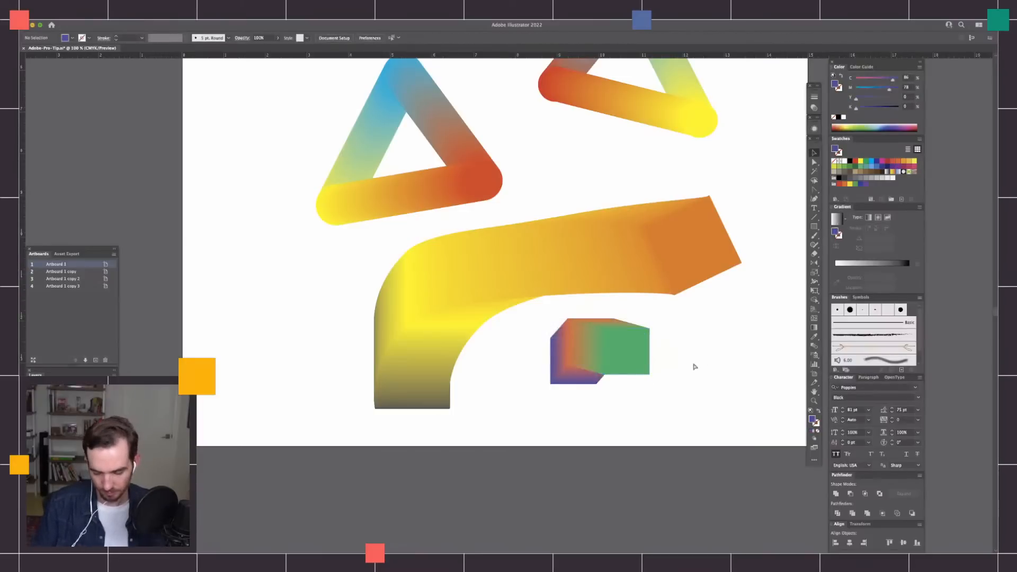
Turn the middle anchor of the new blend's spine into a smooth point so the blend curves through the orange square.
key(super+equal)
drag(724, 398, 620, 348)
key(a)
click(507, 323)
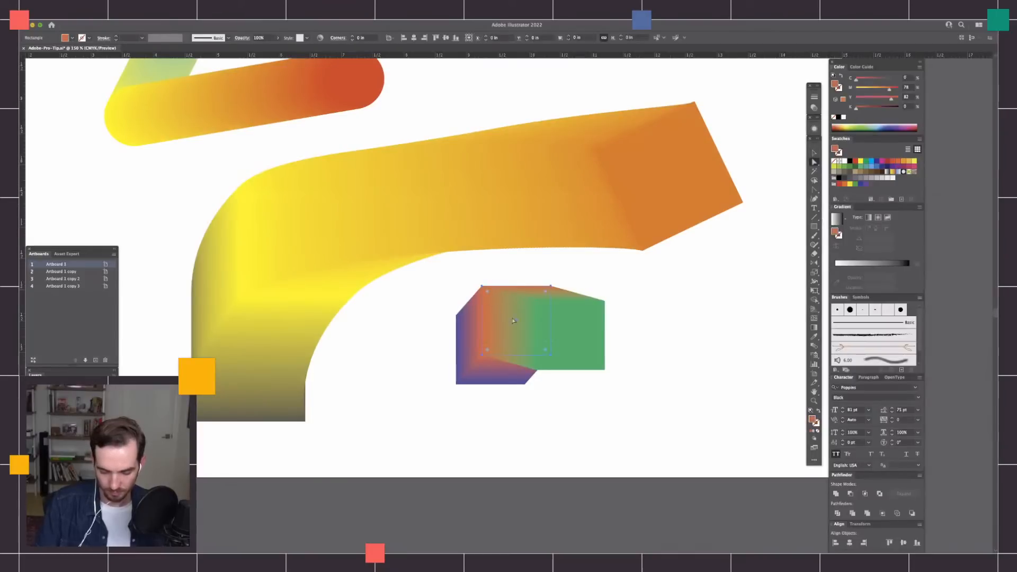
key(v)
drag(651, 301, 459, 421)
key(a)
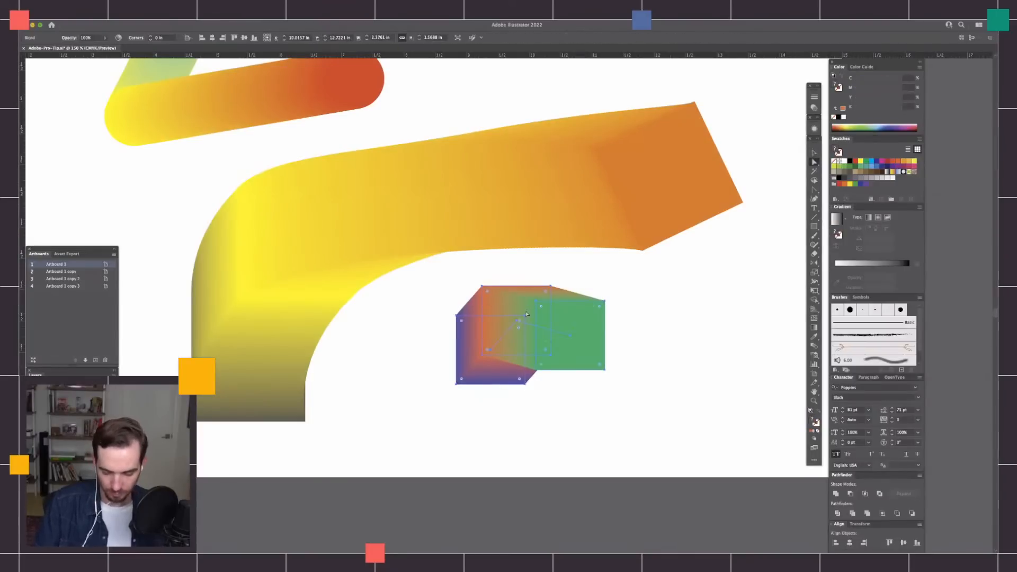
click(514, 327)
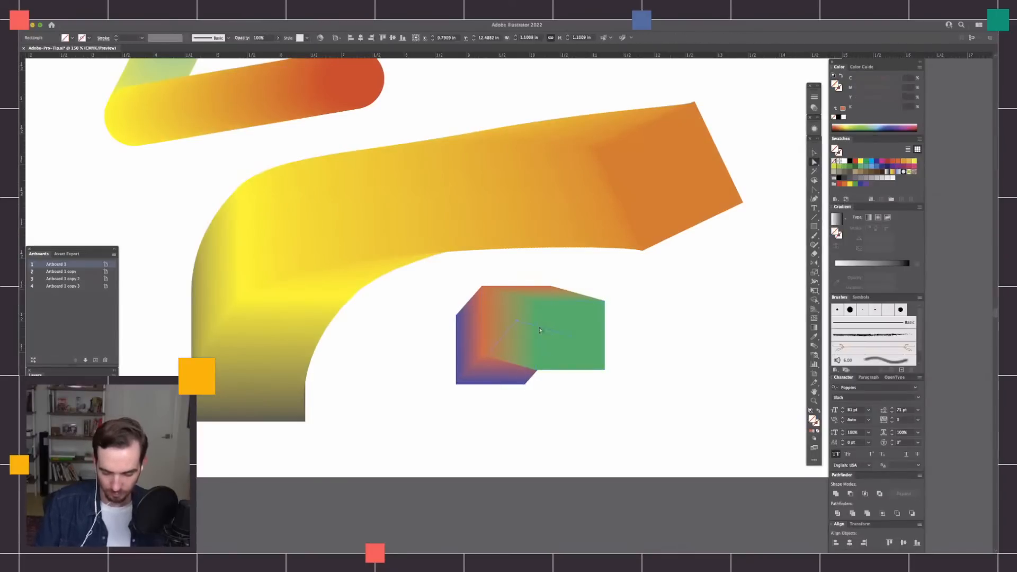
click(517, 322)
key(shift+c)
drag(519, 322, 493, 333)
Move the green end of the new blend farther out and downward, and make its spine end point smooth.
key(a)
drag(574, 342, 598, 449)
key(shift+c)
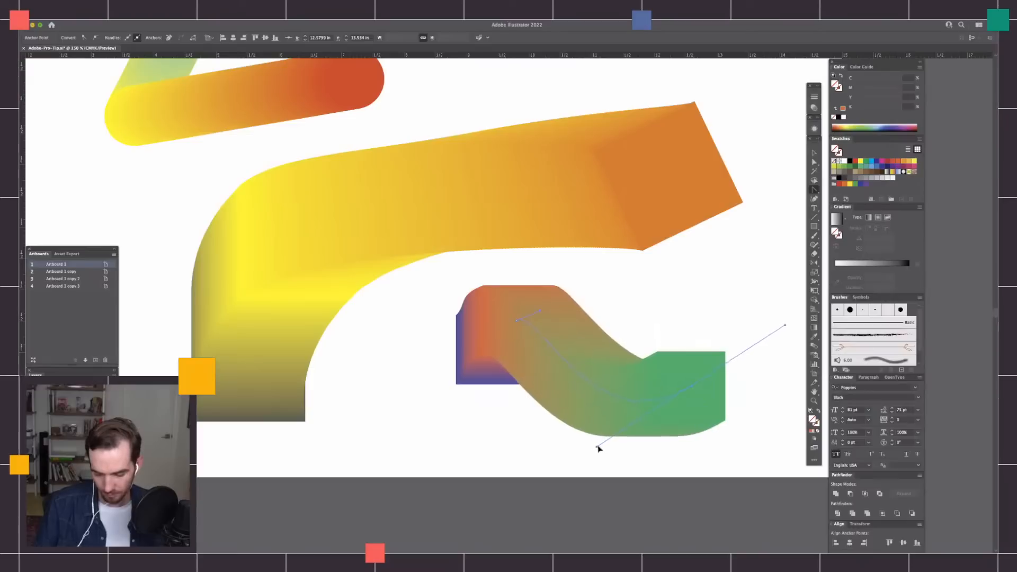
Change the small blend's green end square to turquoise by lowering its yellow value, and deselect it.
key(a)
click(718, 393)
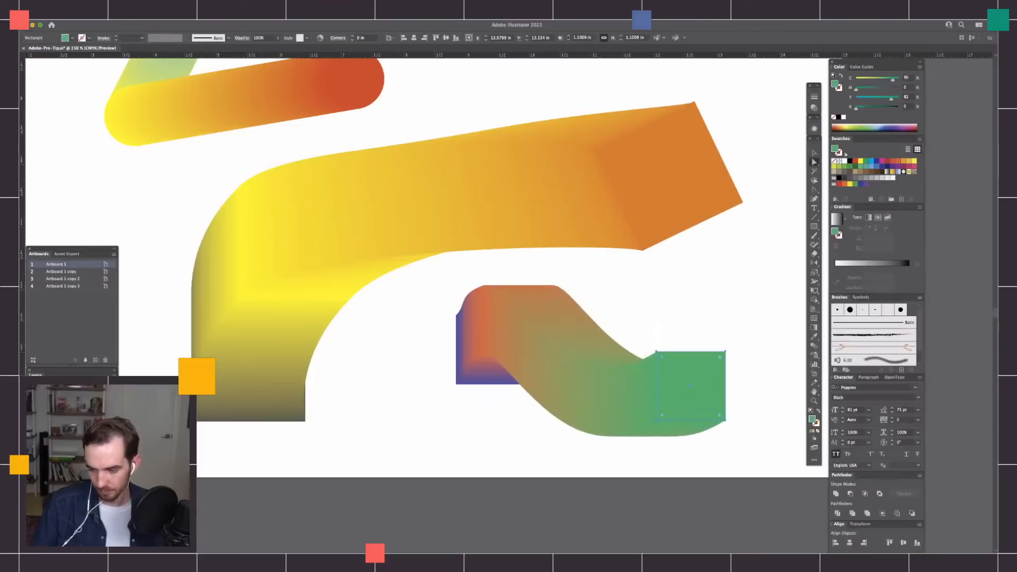
click(868, 99)
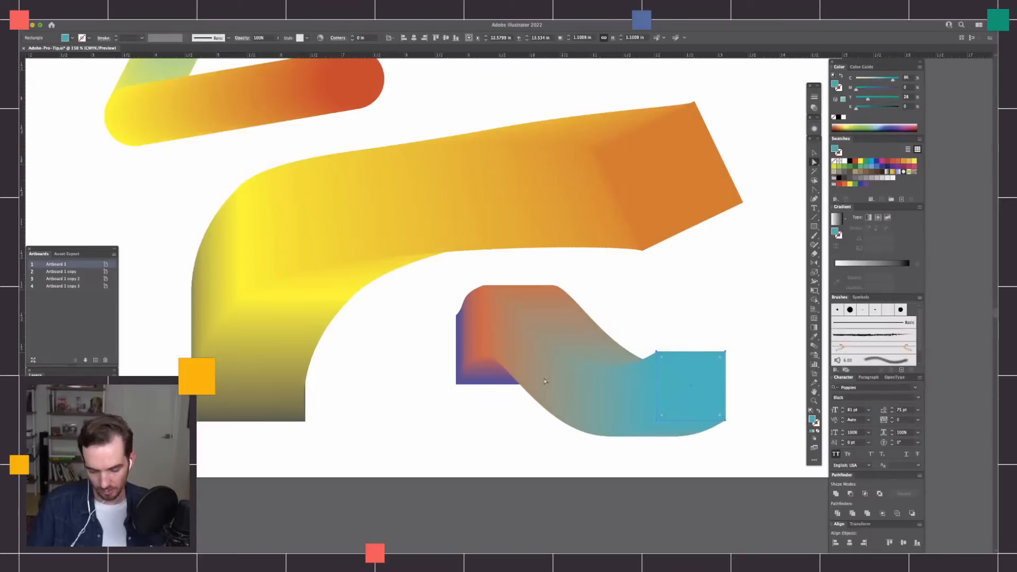
click(486, 378)
click(726, 284)
key(super+minus)
key(super+minus)
key(super+minus)
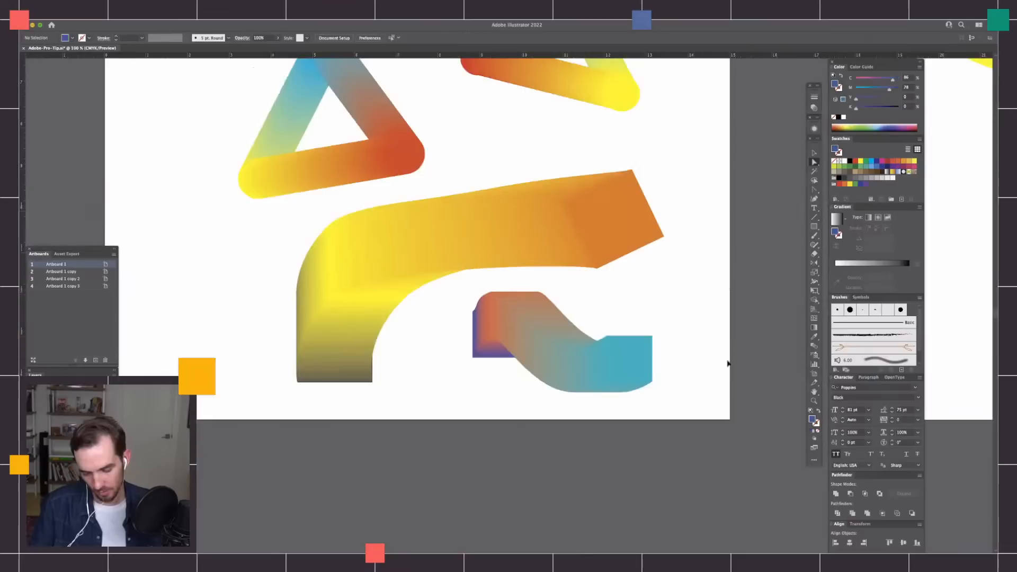
drag(673, 360, 615, 423)
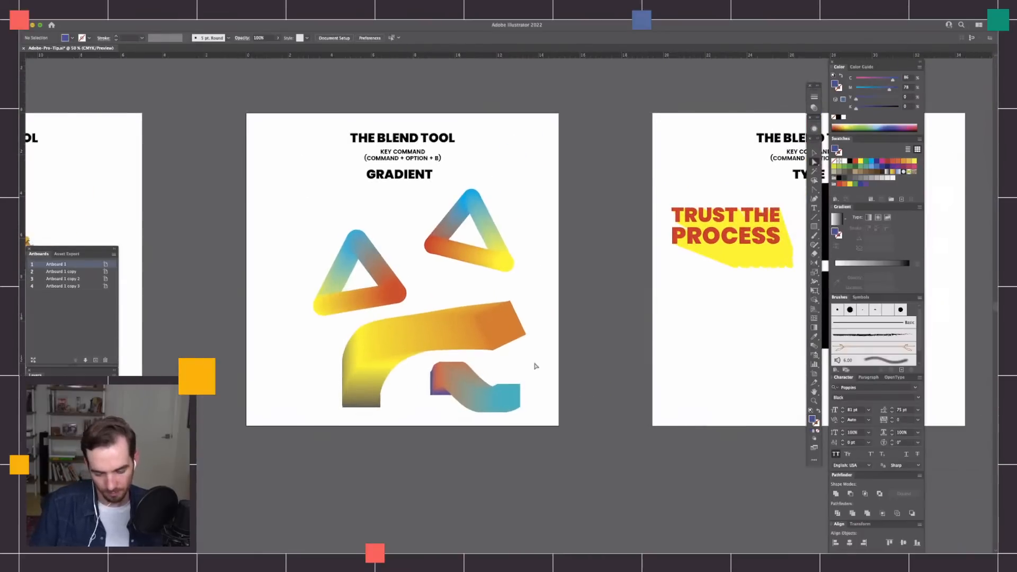
drag(536, 366, 567, 379)
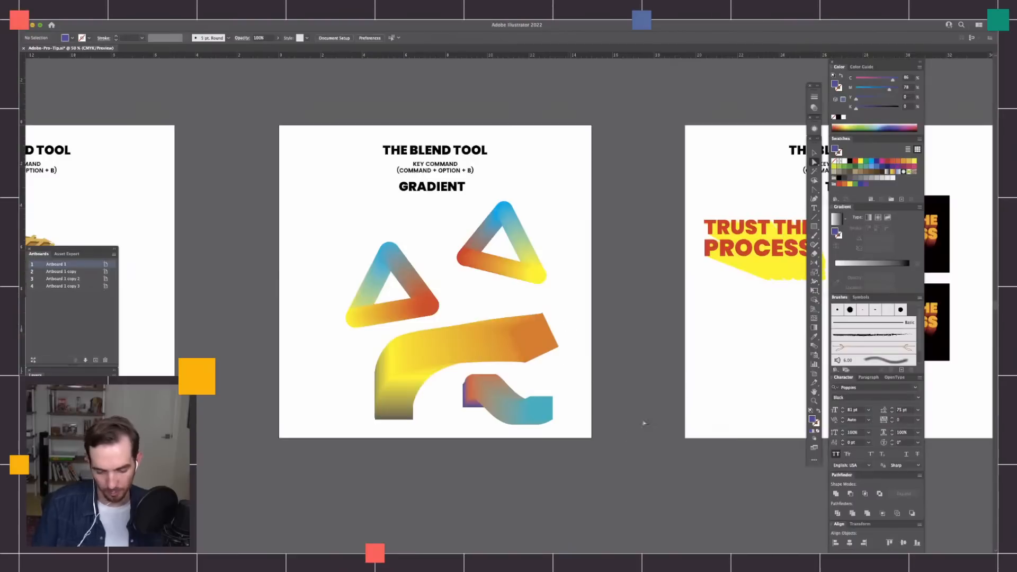
On the Type artboard, nudge the black rectangle behind the lower TRUST THE PROCESS lettering slightly upward.
drag(742, 395, 402, 392)
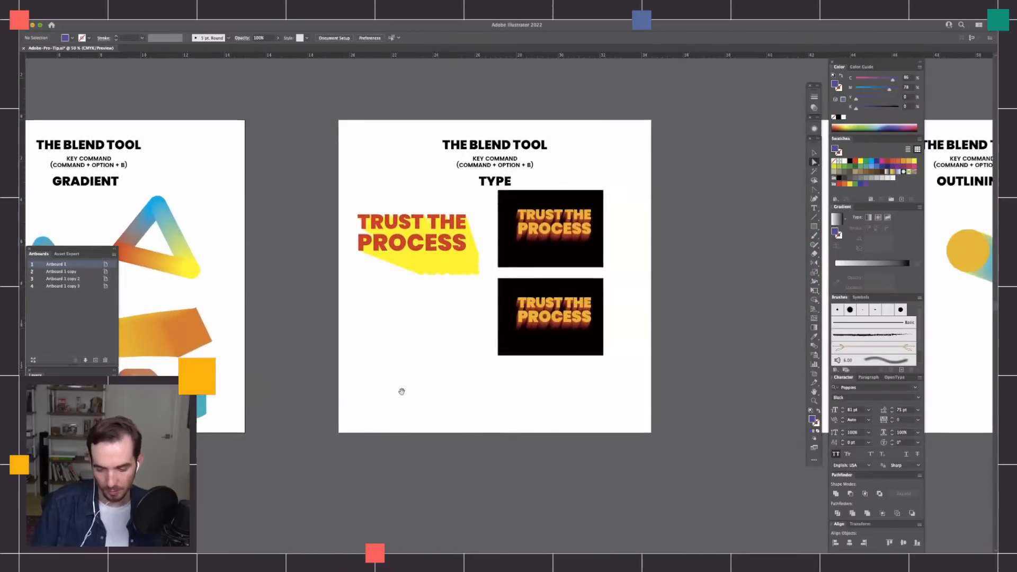
key(super+equal)
key(super+equal)
key(super+equal)
drag(711, 408, 664, 465)
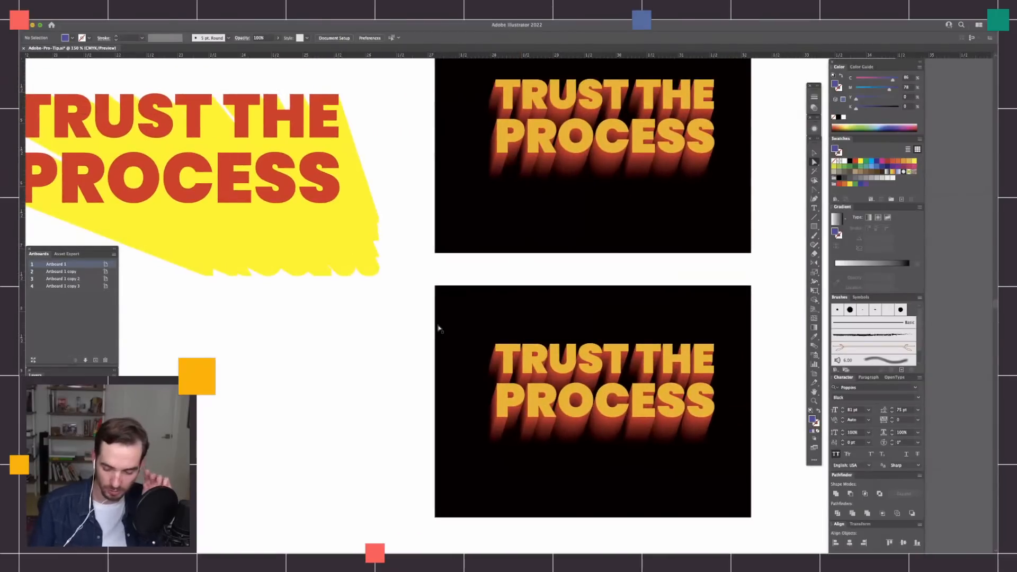
click(748, 269)
drag(732, 371, 710, 327)
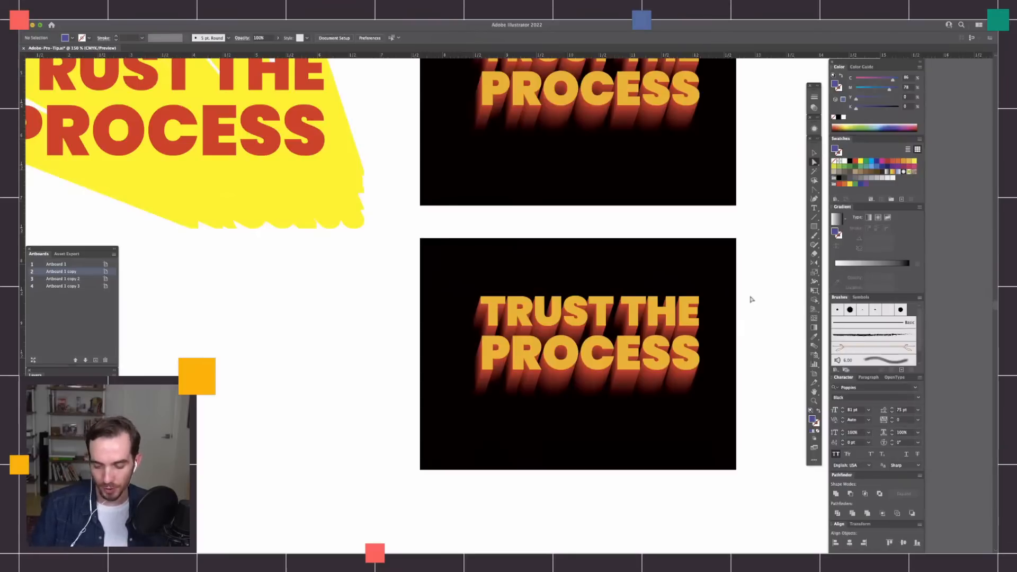
drag(765, 345, 731, 318)
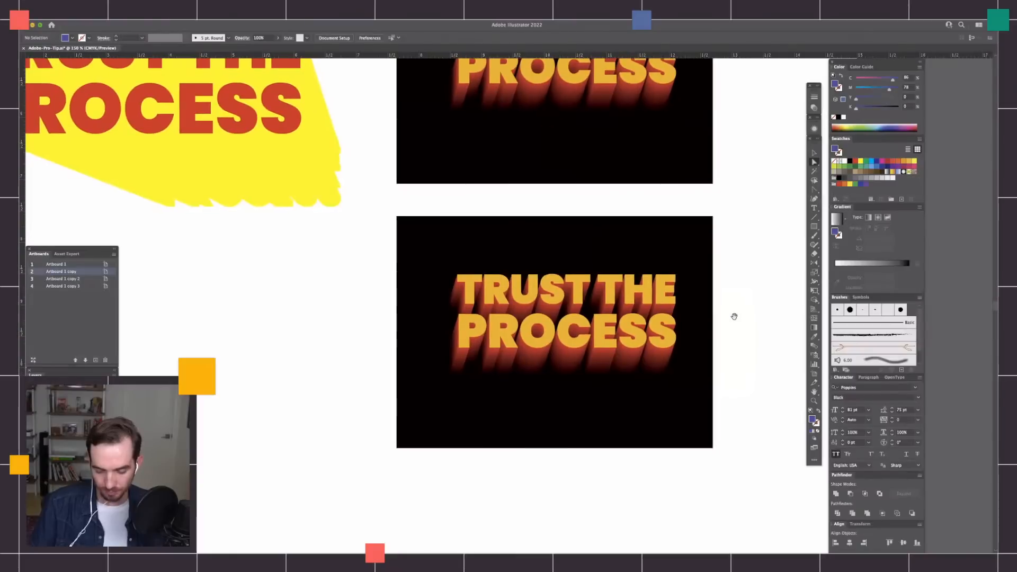
key(v)
drag(690, 416, 687, 410)
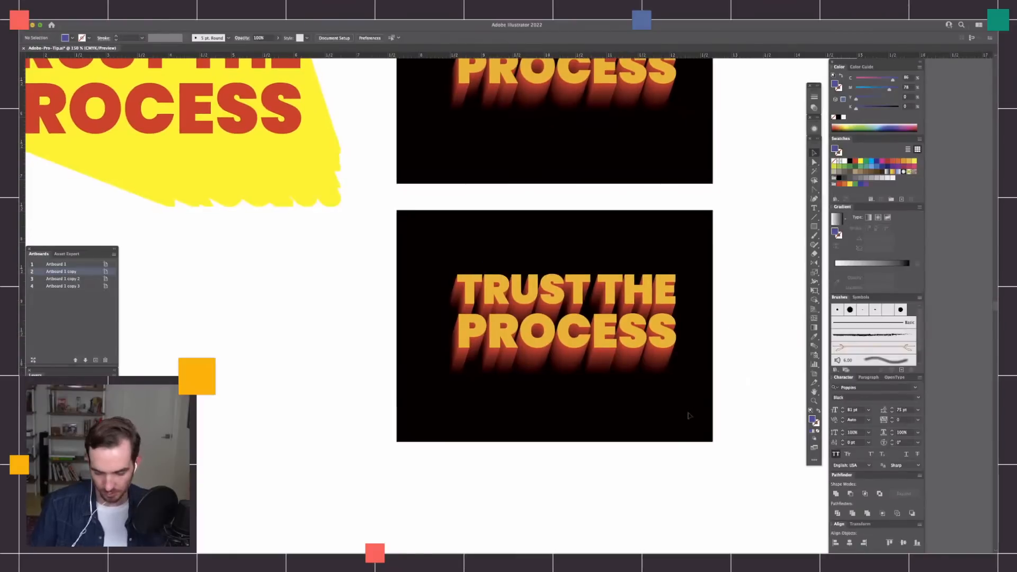
click(732, 294)
Give the front letters of the lower TRUST THE PROCESS a 1 pt yellow stroke with M 5 and Y 100.
key(super+equal)
key(super+equal)
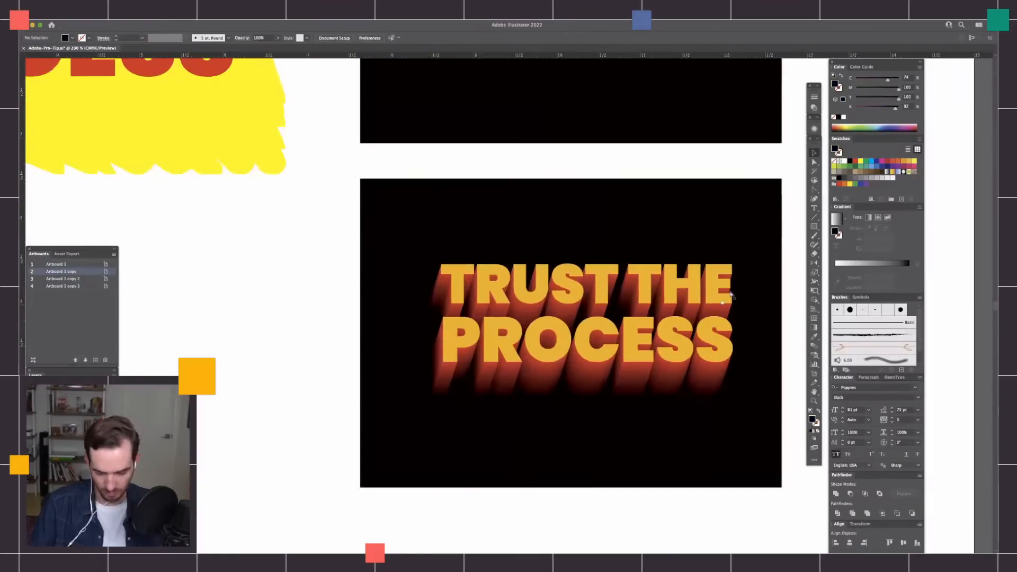
drag(697, 450, 587, 414)
key(a)
click(729, 331)
shift+click(639, 307)
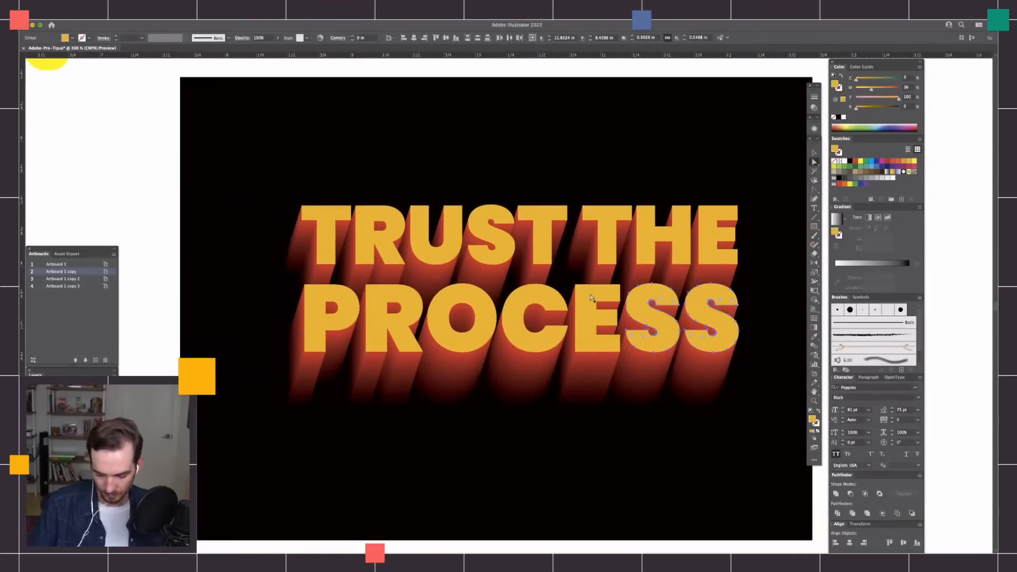
key(v)
click(613, 259)
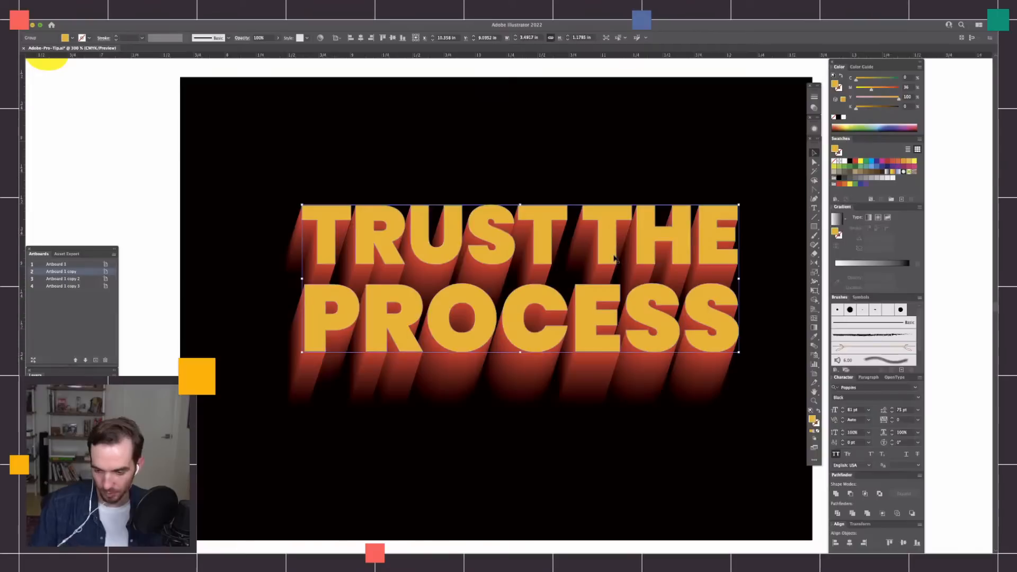
click(839, 88)
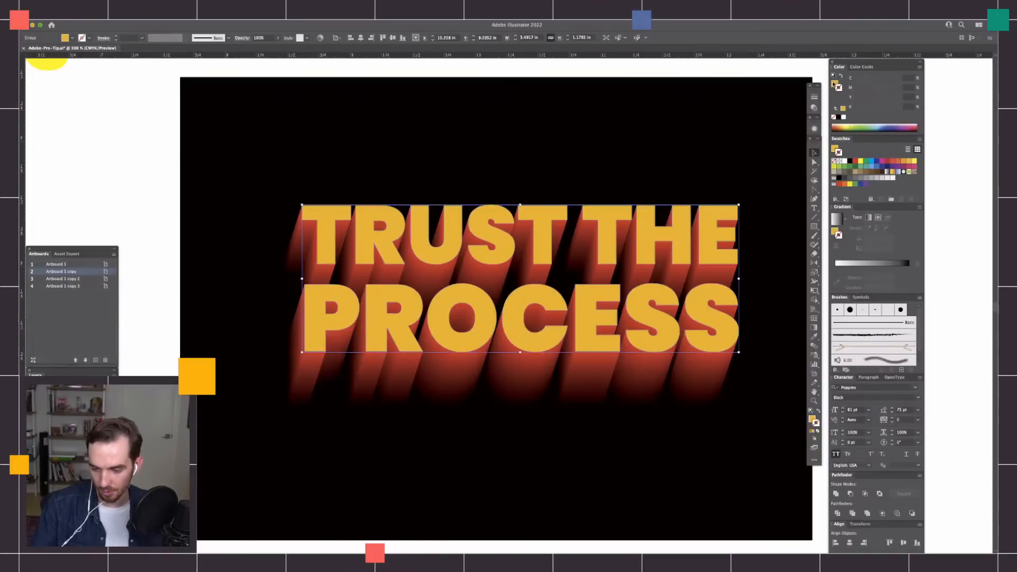
click(839, 88)
click(862, 90)
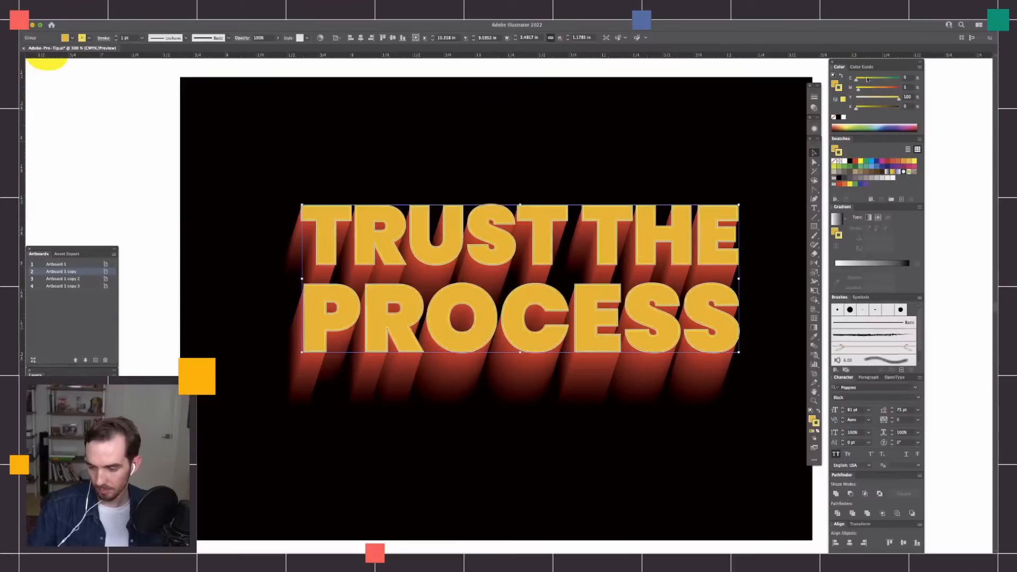
Align the yellow stroke to the inside of the front letters and deselect them to view the outline.
click(815, 106)
click(764, 132)
click(753, 70)
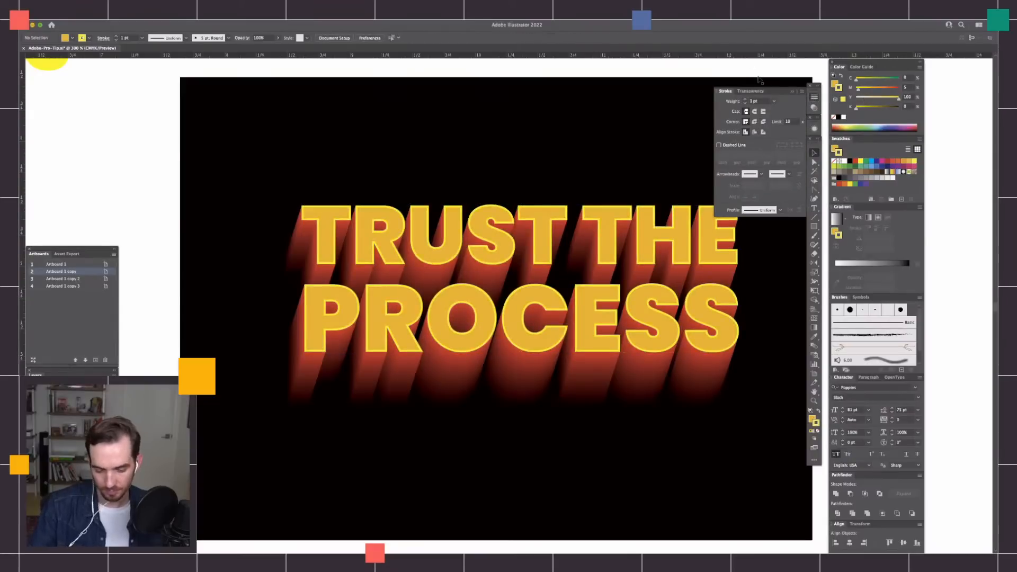
key(super+minus)
key(super+minus)
key(super+minus)
key(super+equal)
key(super+equal)
key(super+equal)
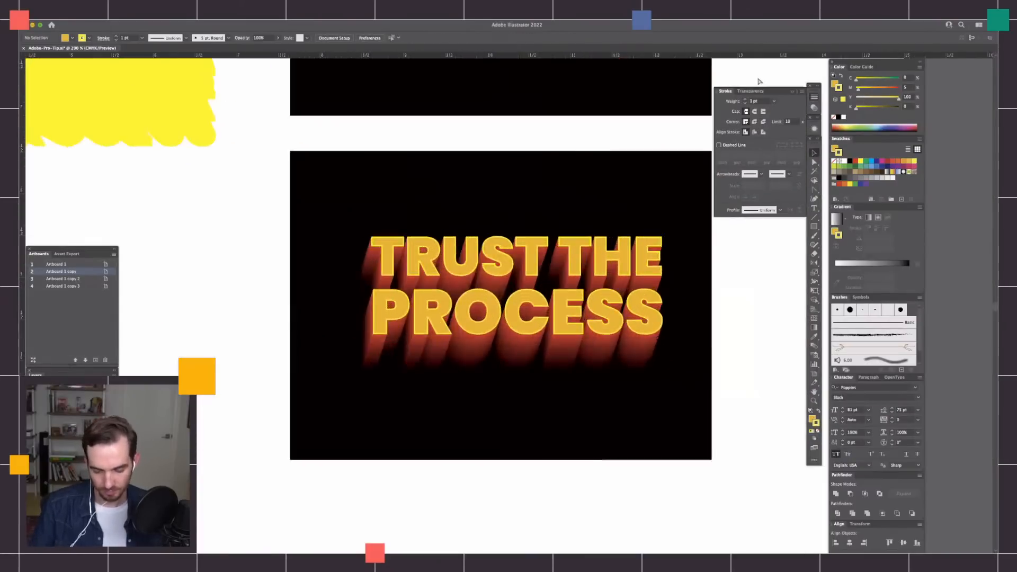
Reduce the front lettering's stroke weight to 0.25 pt and deselect it.
click(720, 321)
click(745, 104)
click(942, 99)
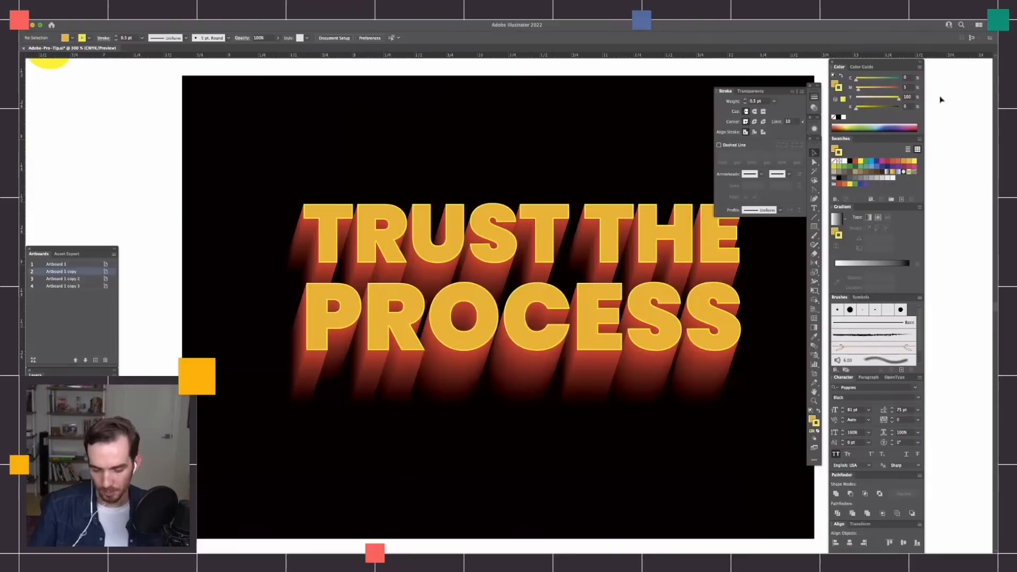
click(673, 329)
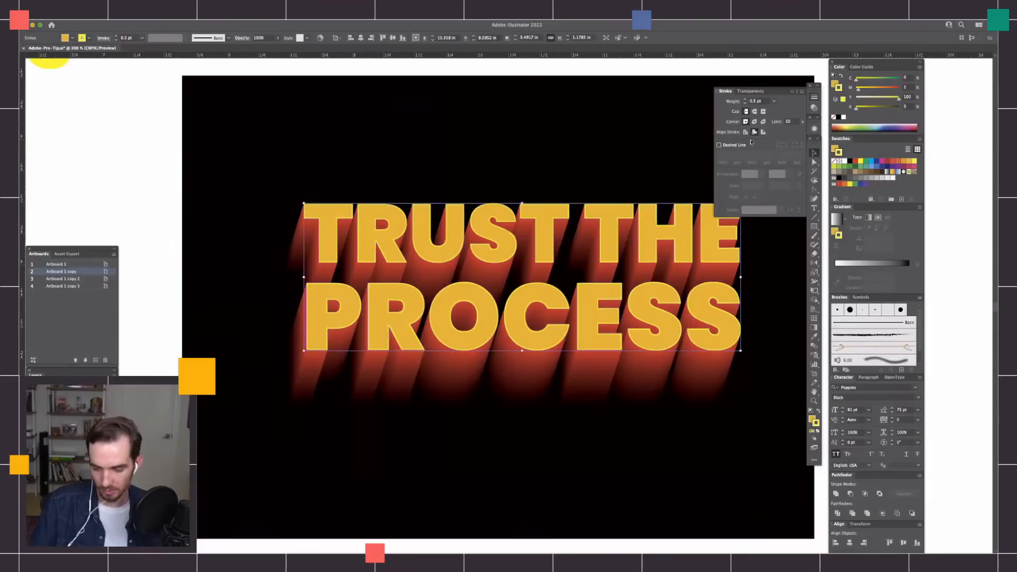
click(745, 104)
click(942, 120)
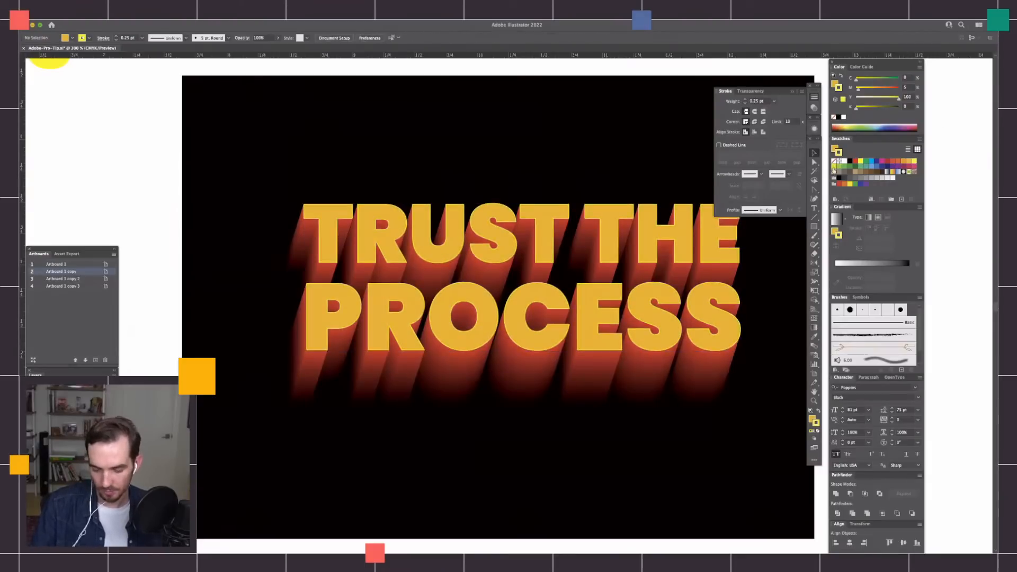
Examine the thinly stroked TRUST THE PROCESS lettering at several magnifications and briefly in outline view.
key(super+minus)
key(super+minus)
key(super+equal)
key(super+equal)
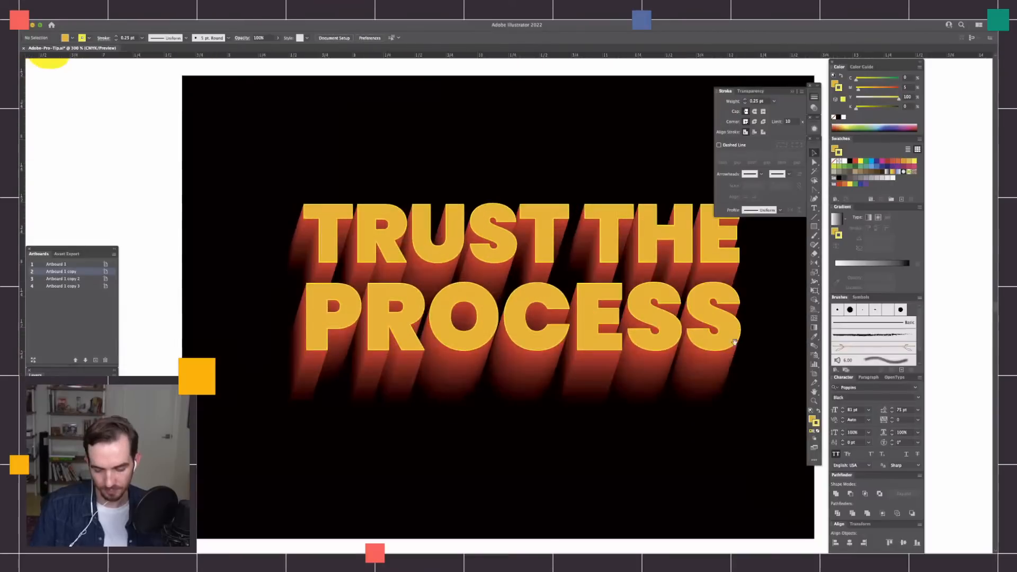
drag(739, 369, 690, 378)
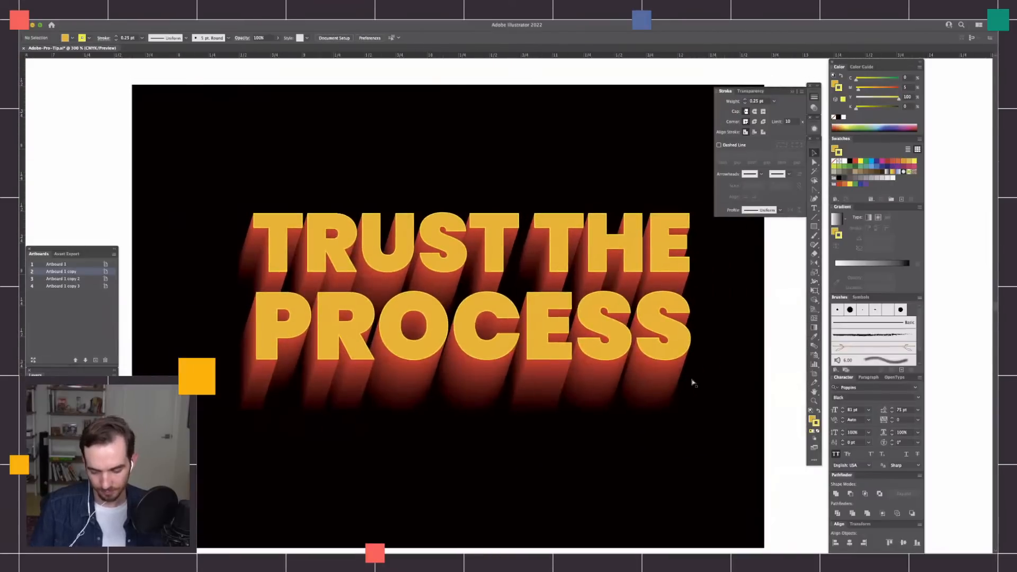
key(super+minus)
key(super+minus)
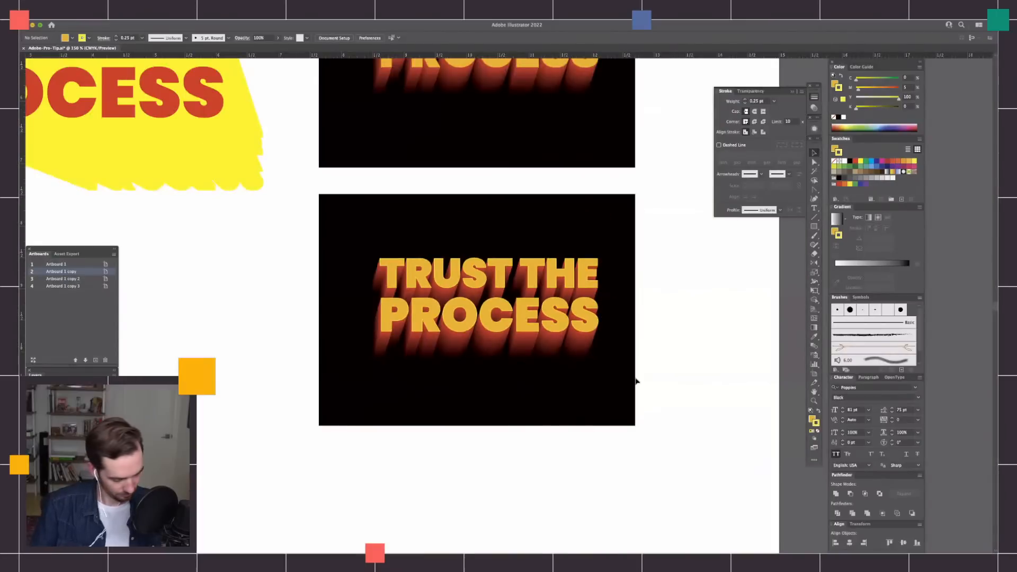
key(super+y)
Examine the lower TRUST THE PROCESS blend's dense letter paths in outline view at several magnifications, and return to the full-color preview.
key(super+y)
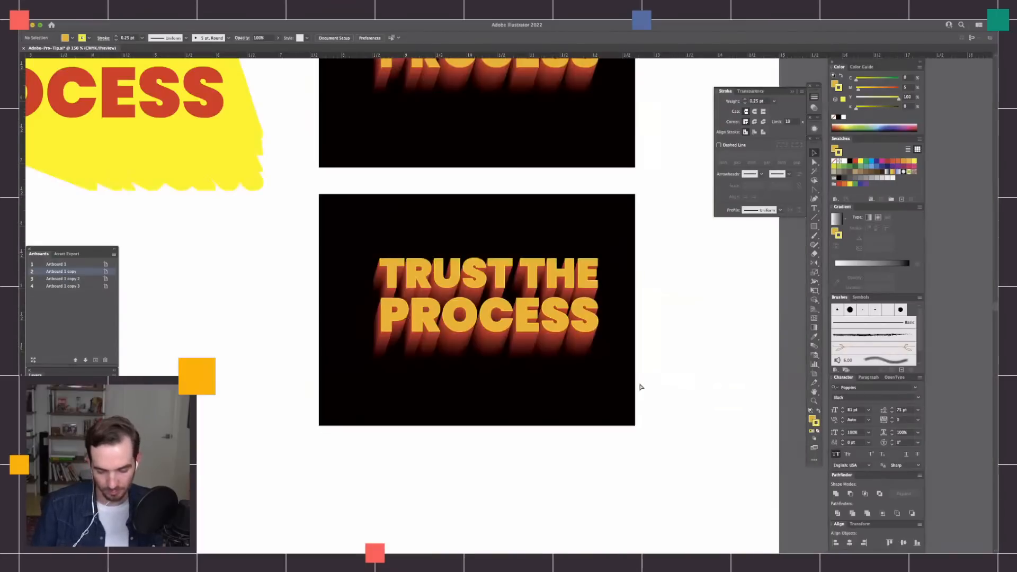
key(super+y)
key(super+equal)
key(super+equal)
key(super+equal)
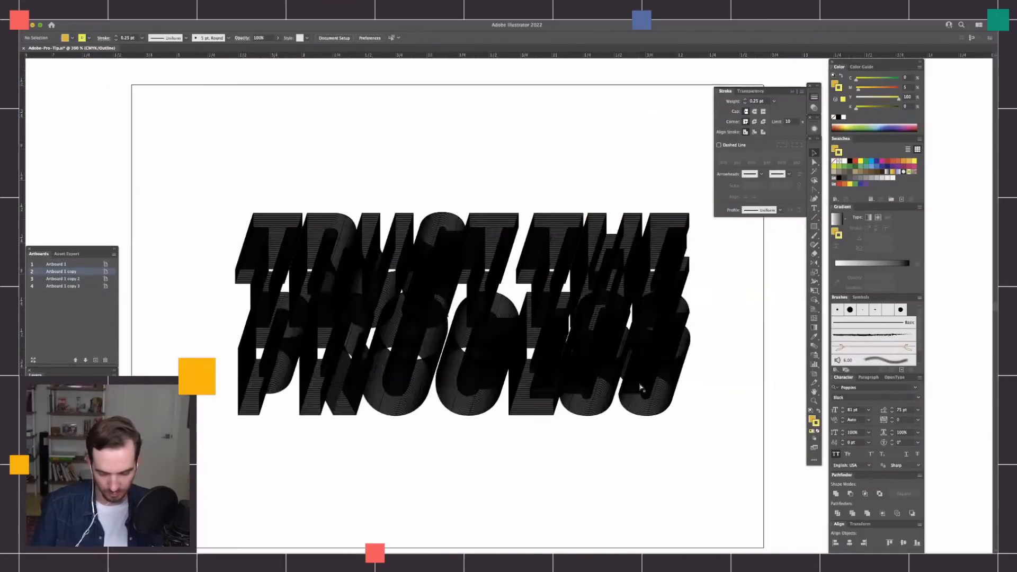
key(super+equal)
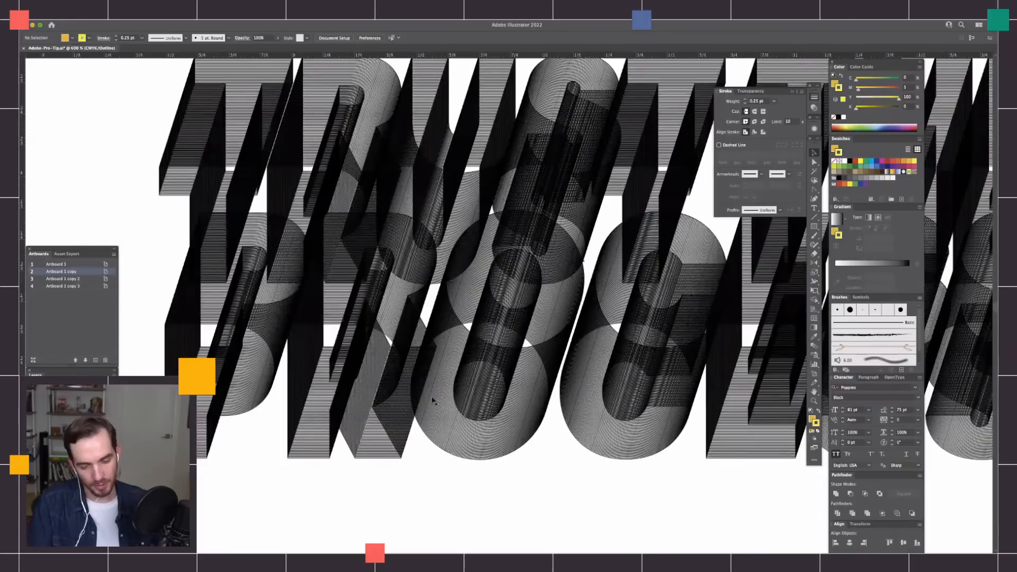
scroll(432, 401, left, 2)
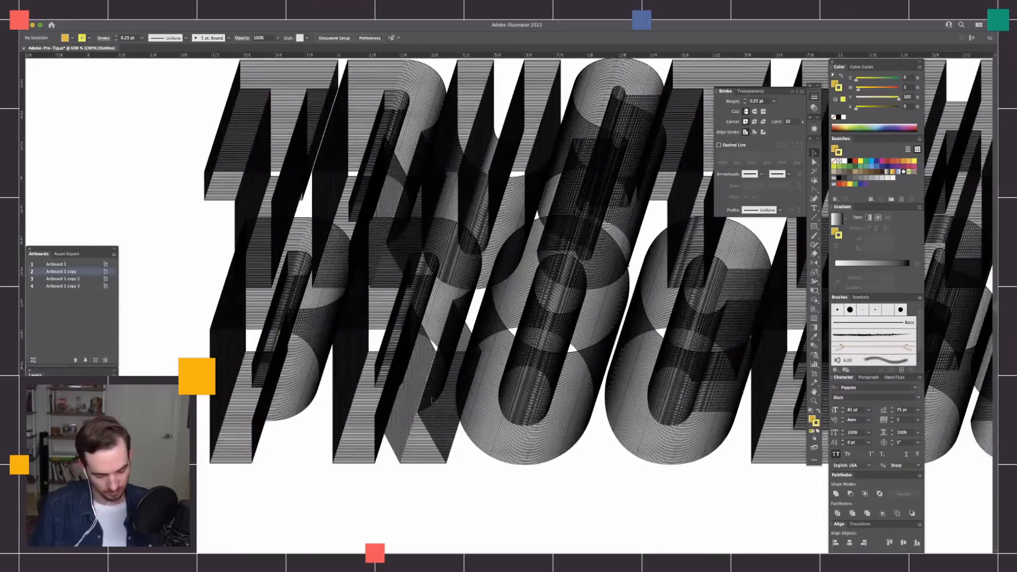
key(super+minus)
key(super+minus)
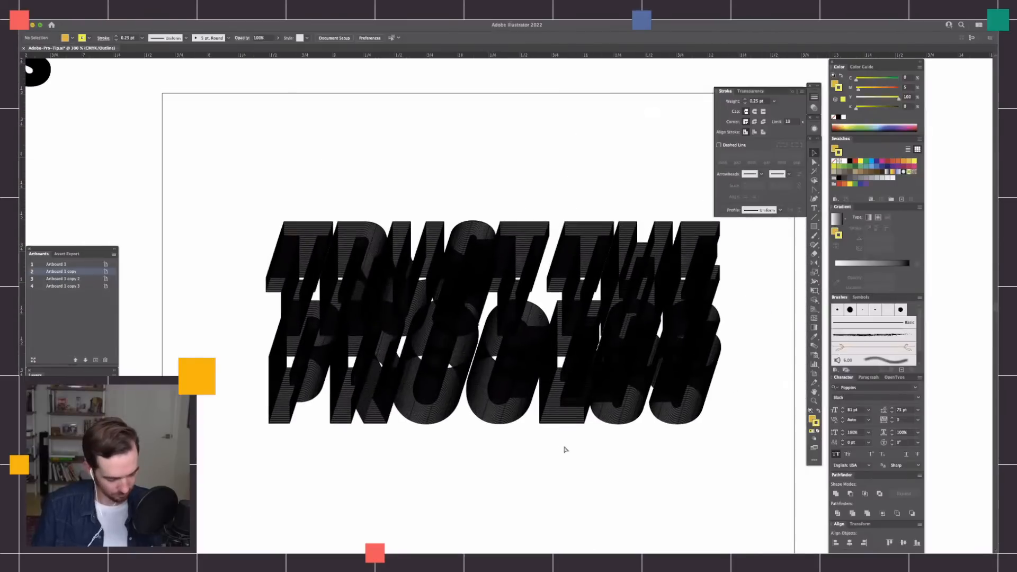
key(super+y)
Compare the upper and lower TRUST THE PROCESS designs on black, and review them within the whole TYPE artboard.
scroll(714, 394, right, 2)
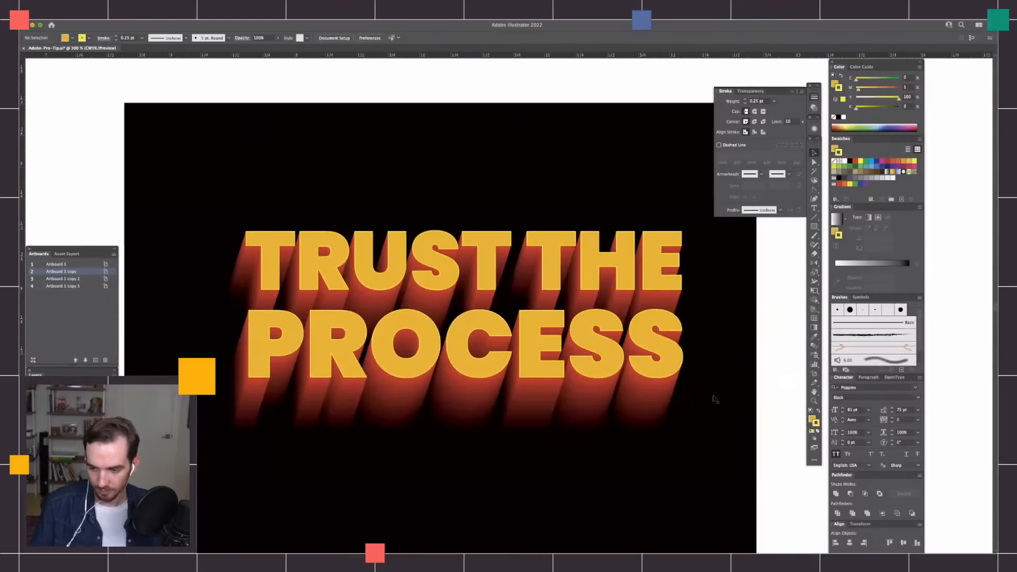
key(super+minus)
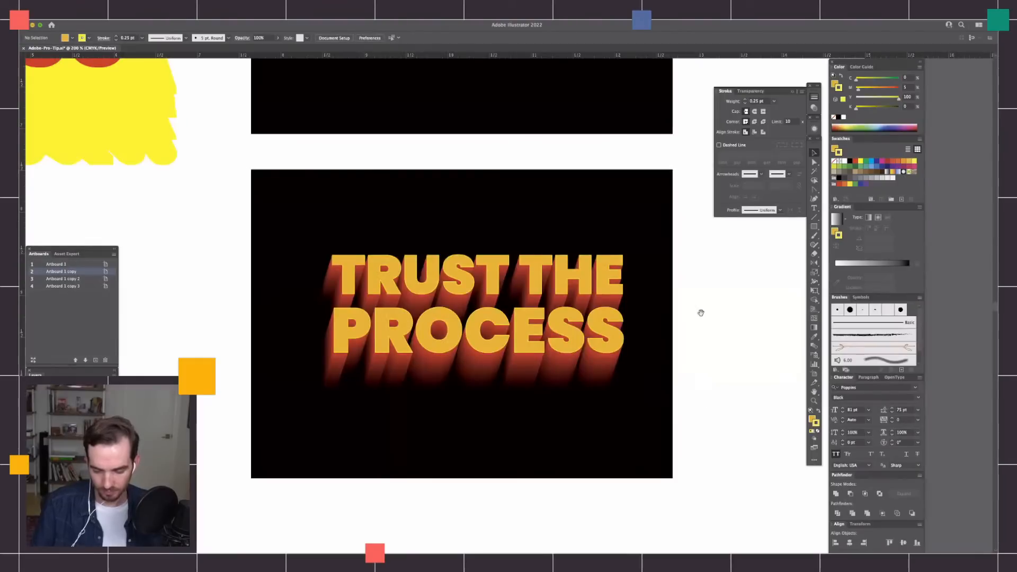
drag(701, 313, 711, 427)
scroll(683, 371, up, 5)
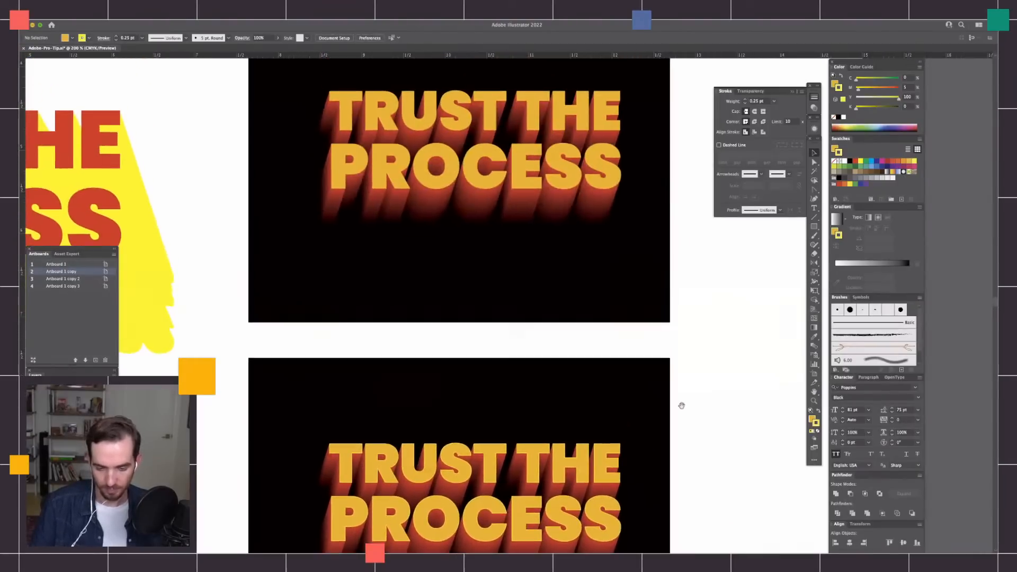
scroll(560, 477, down, 4)
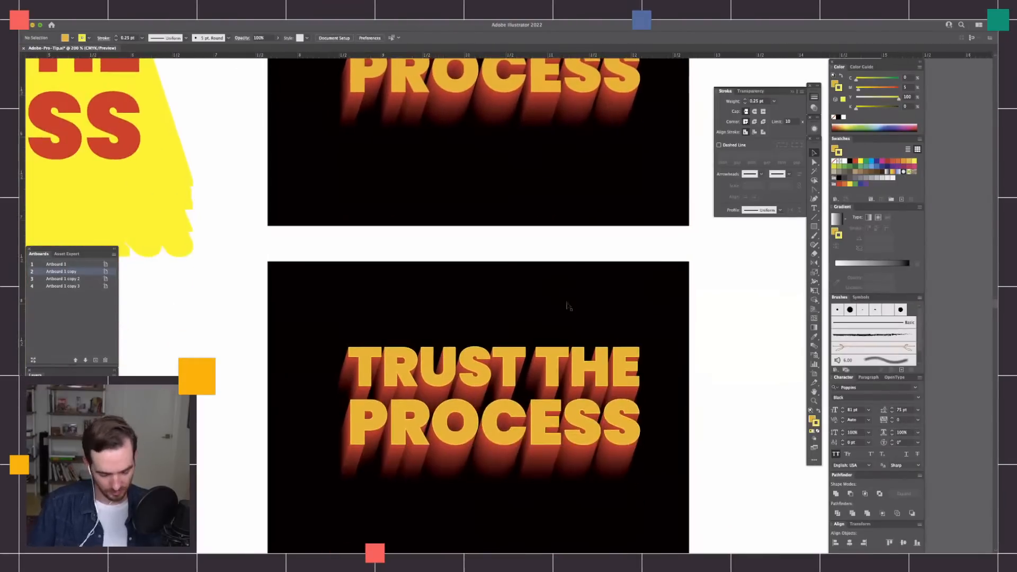
key(super+minus)
key(super+minus)
key(super+minus)
drag(588, 332, 605, 356)
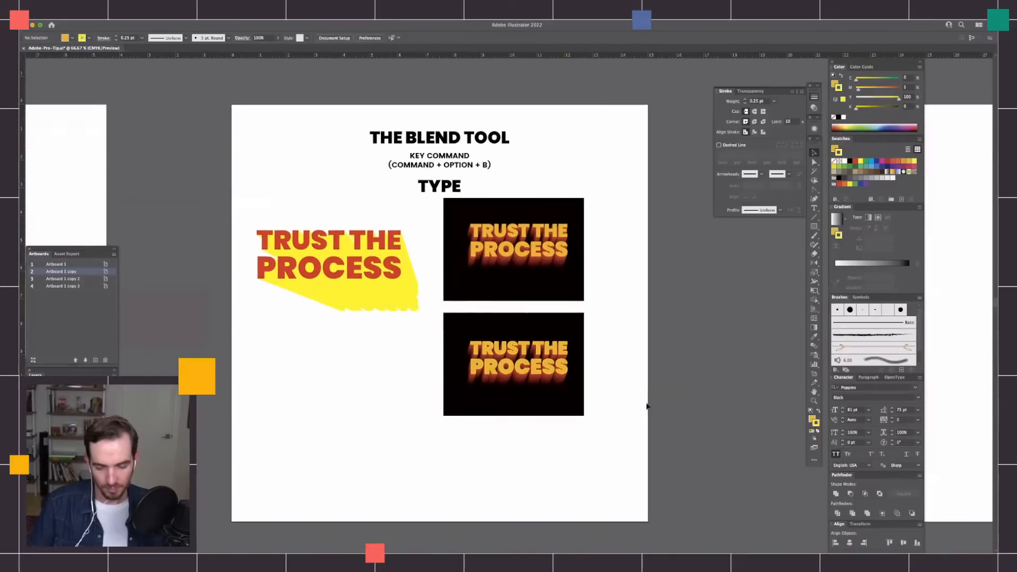